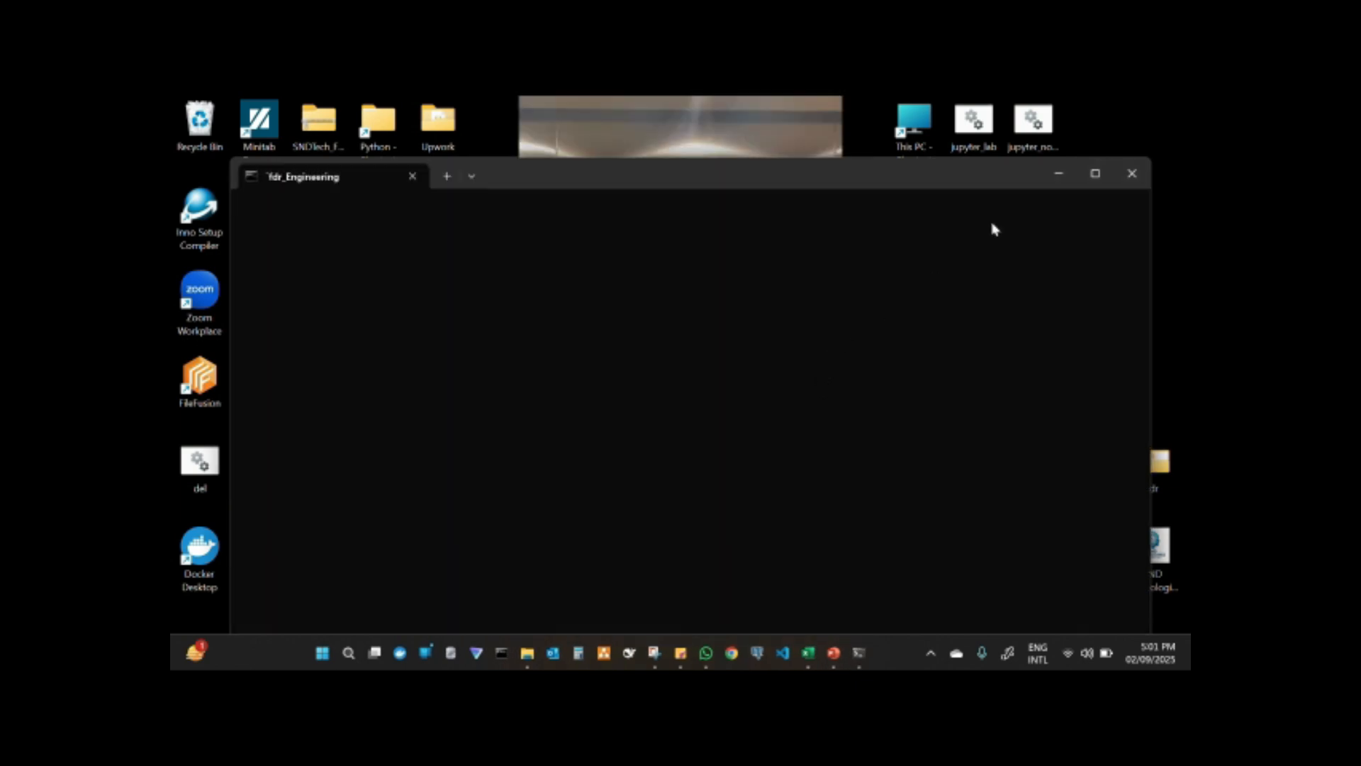
{"action": "mouse_move", "coordinate": [1095, 178]}
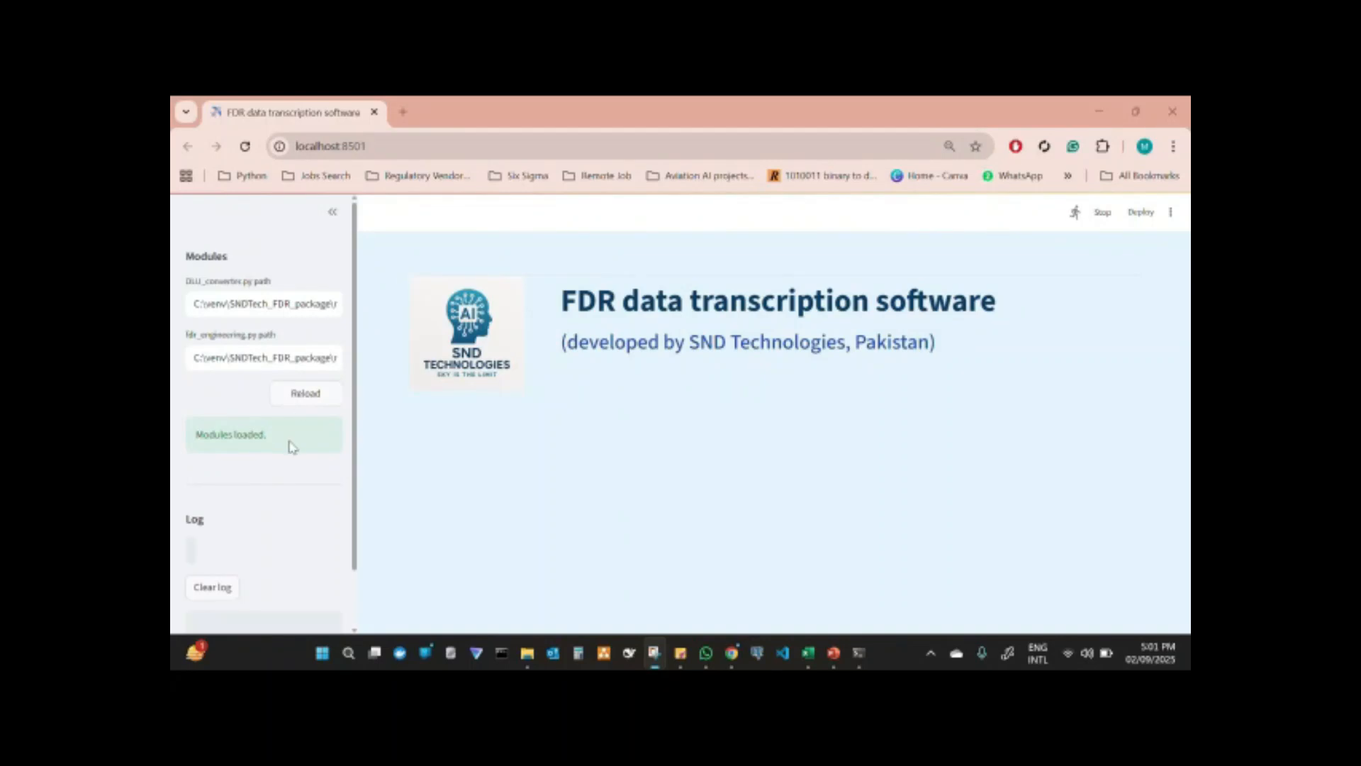
{"action": "scroll", "coordinate": [298, 439], "scroll_direction": "down", "scroll_amount": 1}
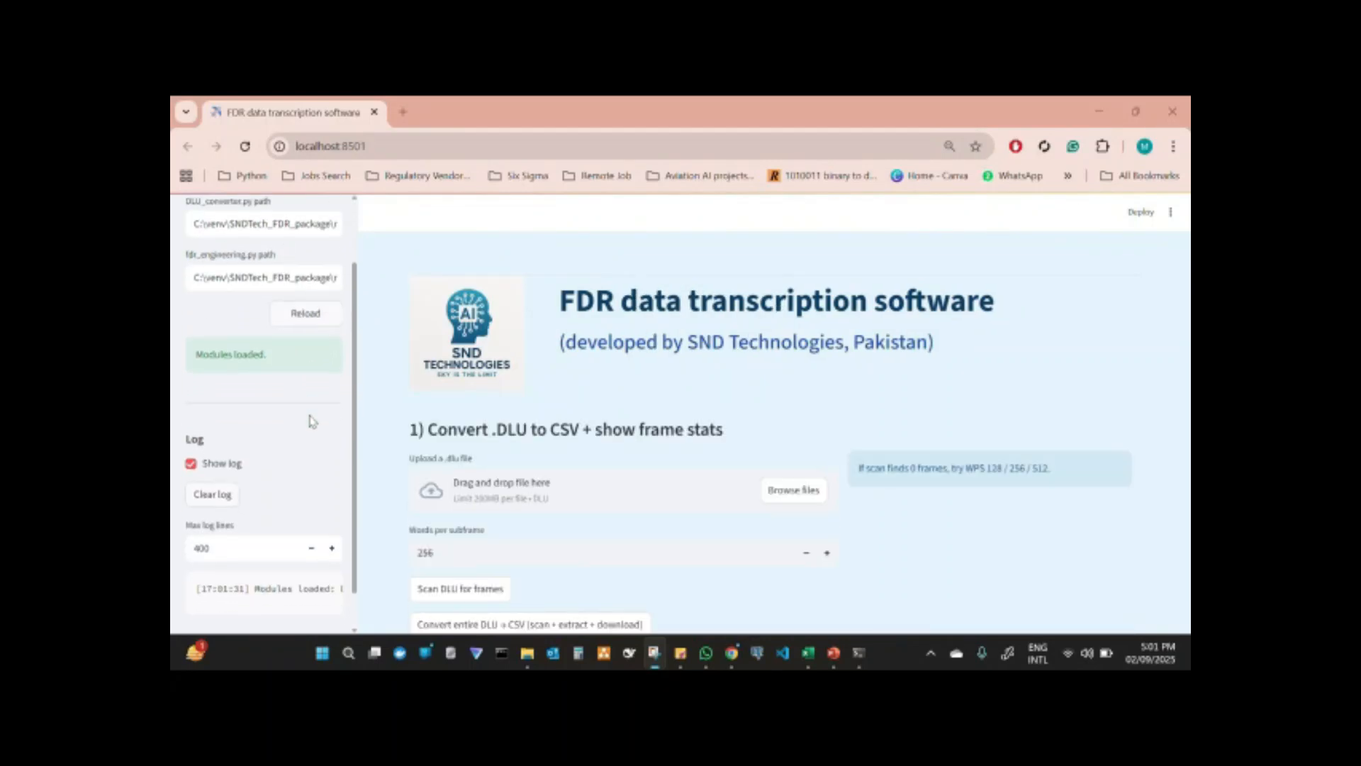
{"action": "scroll", "coordinate": [312, 422], "scroll_direction": "down", "scroll_amount": 1}
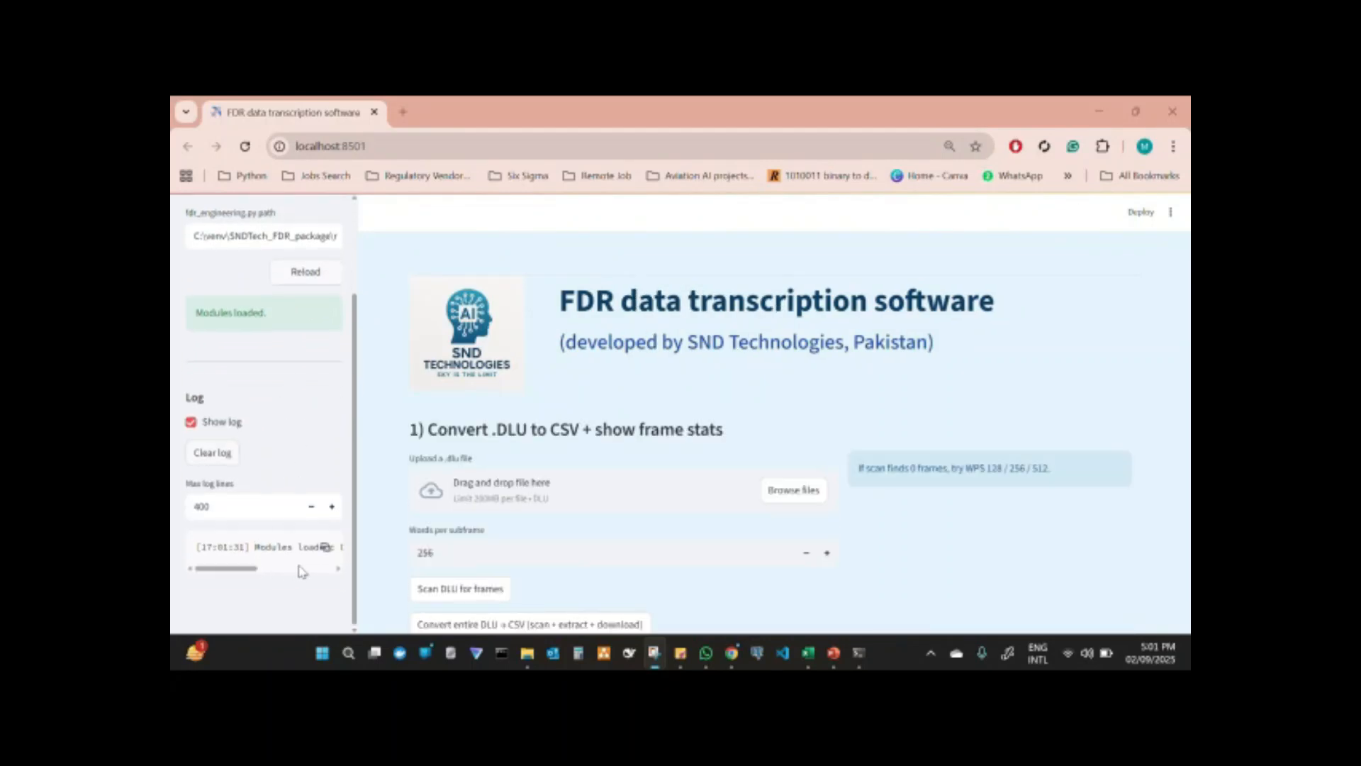
{"action": "mouse_move", "coordinate": [250, 575]}
{"action": "left_mouse_down"}
{"action": "mouse_move", "coordinate": [331, 571]}
{"action": "mouse_move", "coordinate": [244, 569]}
{"action": "left_mouse_up"}
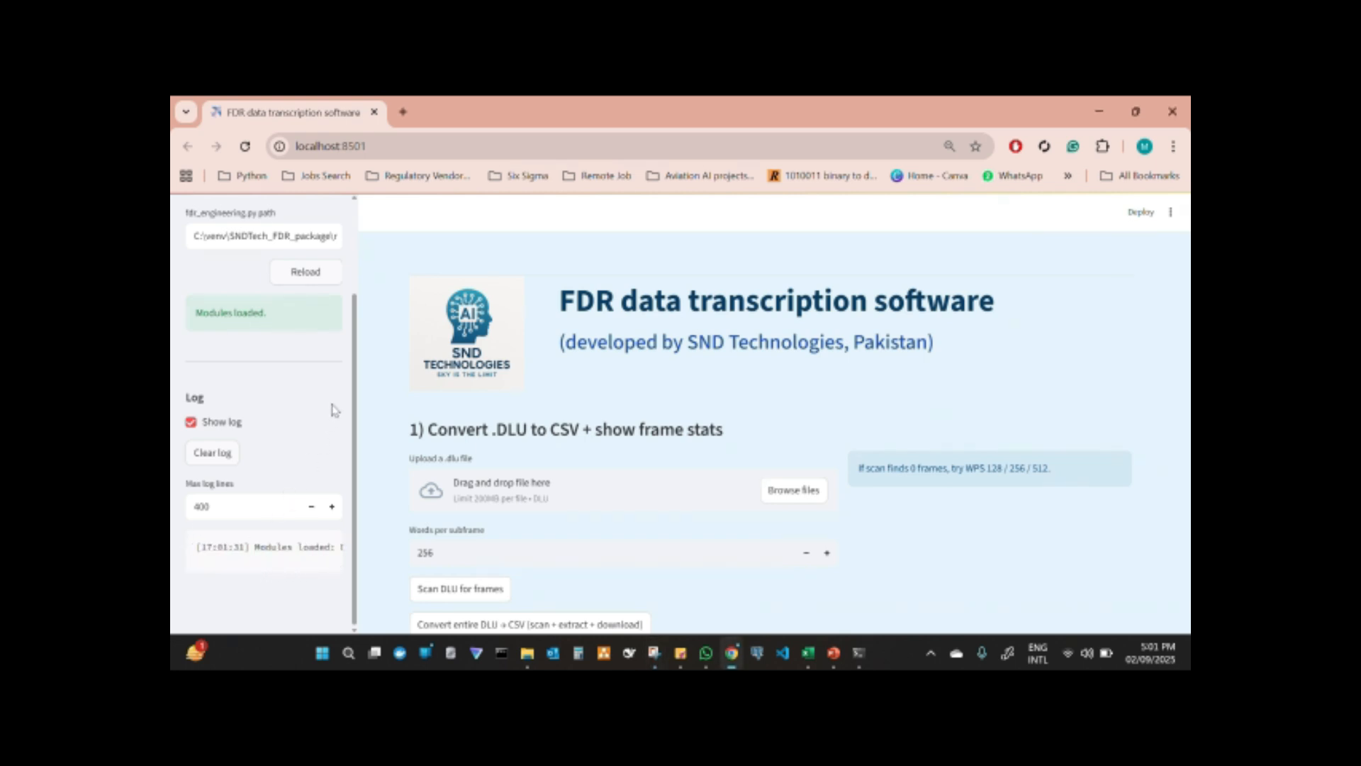
Upload the xxx.dlu file from the FDR Project\Databases folder as the recording for conversion
{"action": "scroll", "coordinate": [894, 374], "scroll_direction": "down", "scroll_amount": 3}
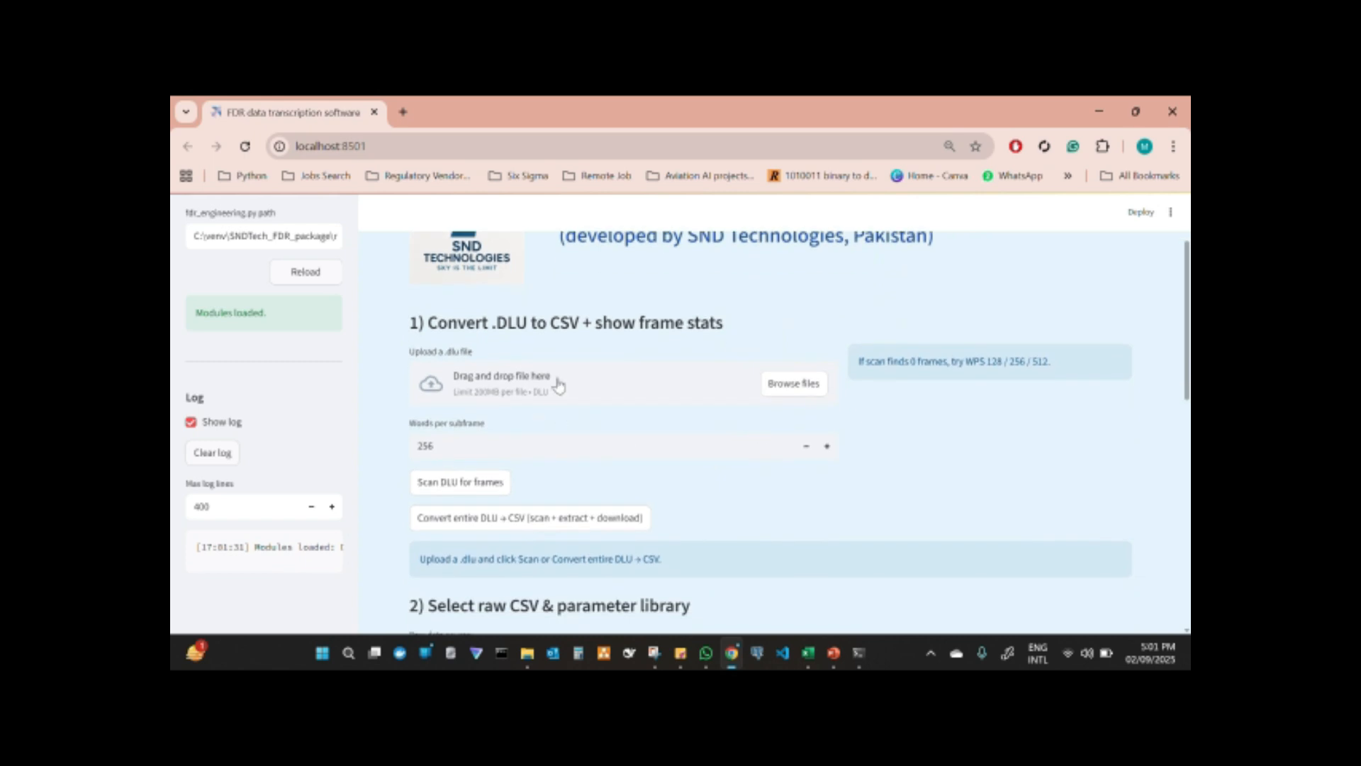
{"action": "scroll", "coordinate": [652, 361], "scroll_direction": "up", "scroll_amount": 1}
{"action": "left_click", "coordinate": [808, 390]}
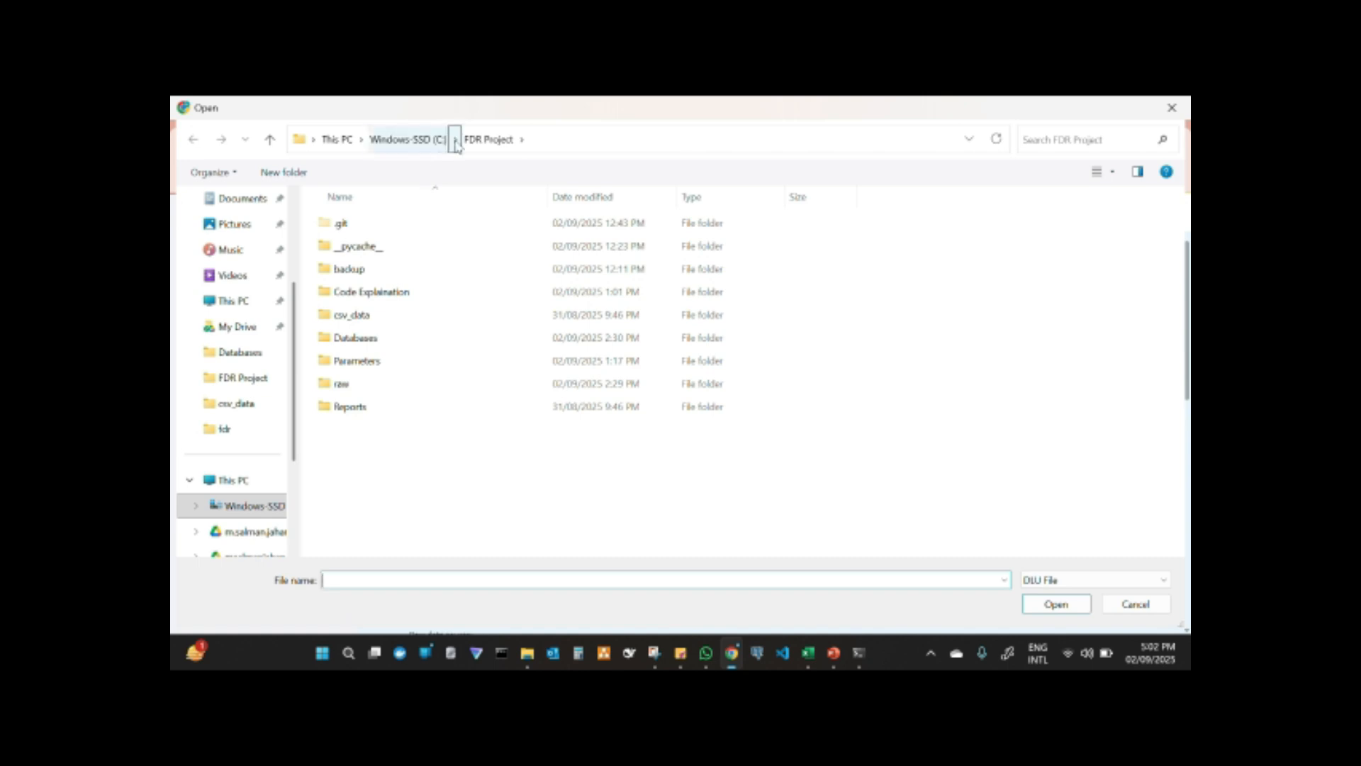
{"action": "double_click", "coordinate": [381, 339]}
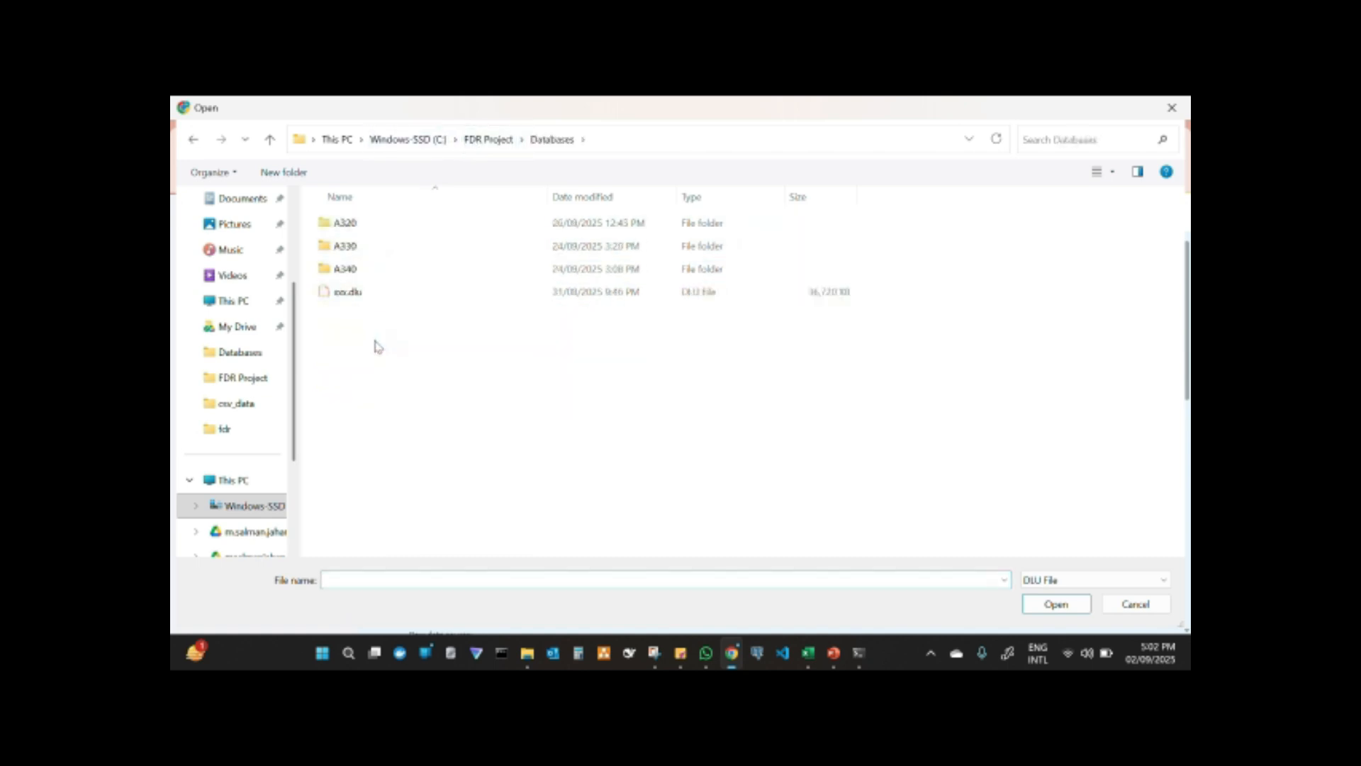
{"action": "double_click", "coordinate": [349, 294]}
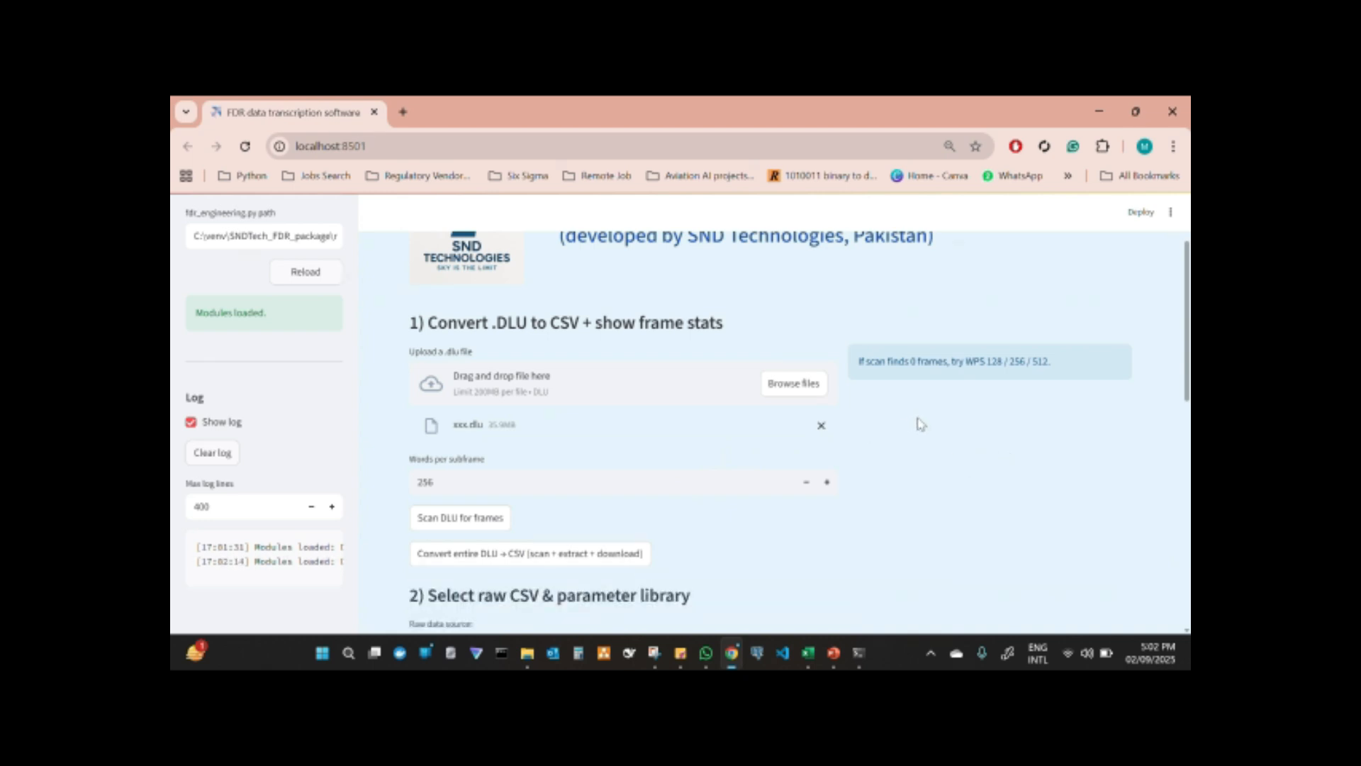
Scan the uploaded DLU file for frames at 256 words per subframe and review the frame statistics
{"action": "scroll", "coordinate": [921, 424], "scroll_direction": "down", "scroll_amount": 1}
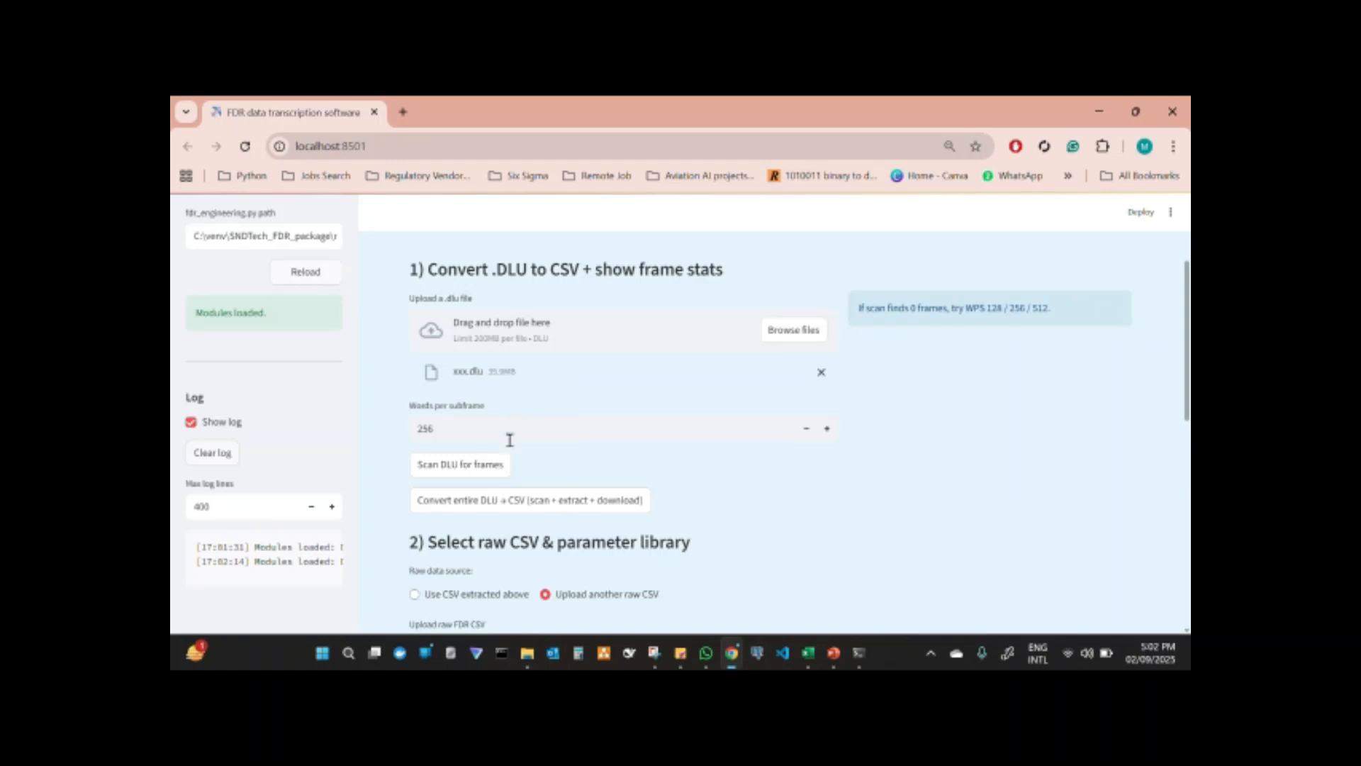
{"action": "left_click", "coordinate": [489, 470]}
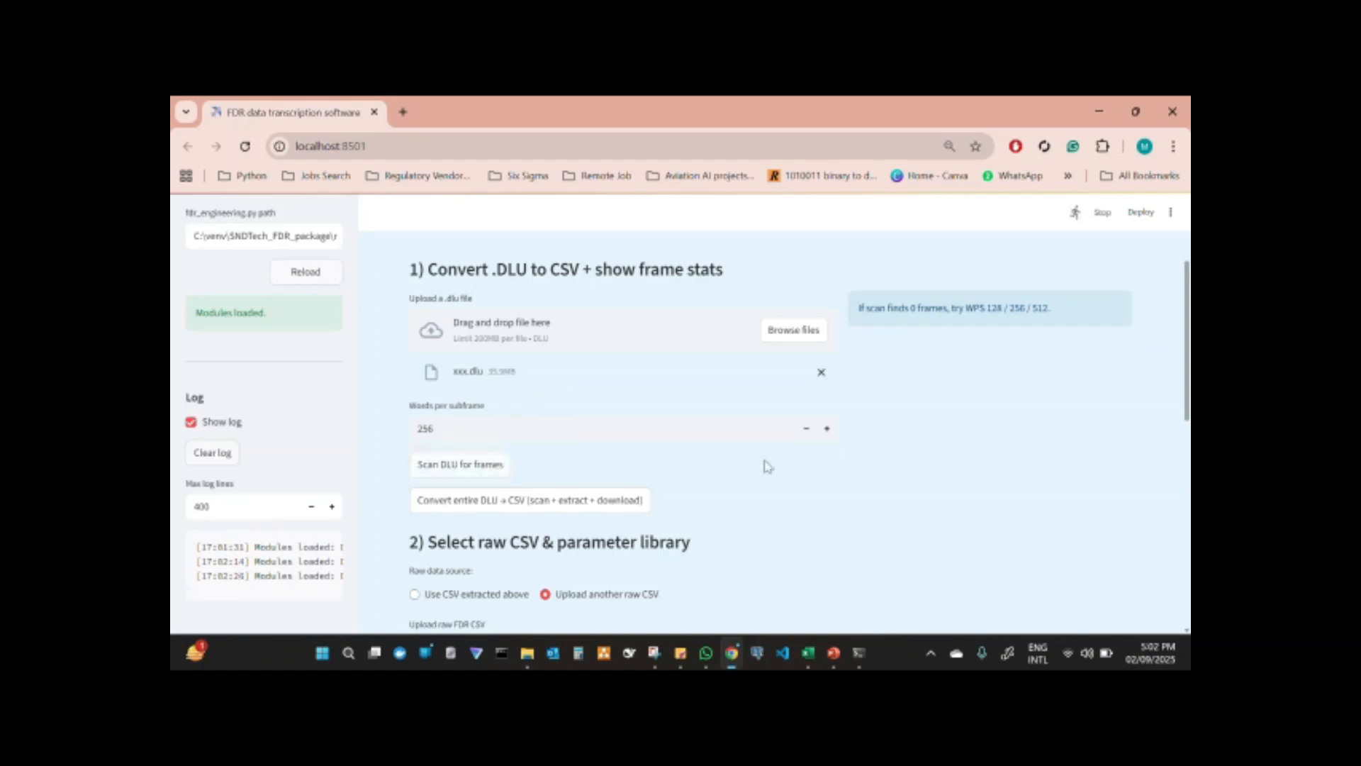
{"action": "scroll", "coordinate": [850, 455], "scroll_direction": "down", "scroll_amount": 1}
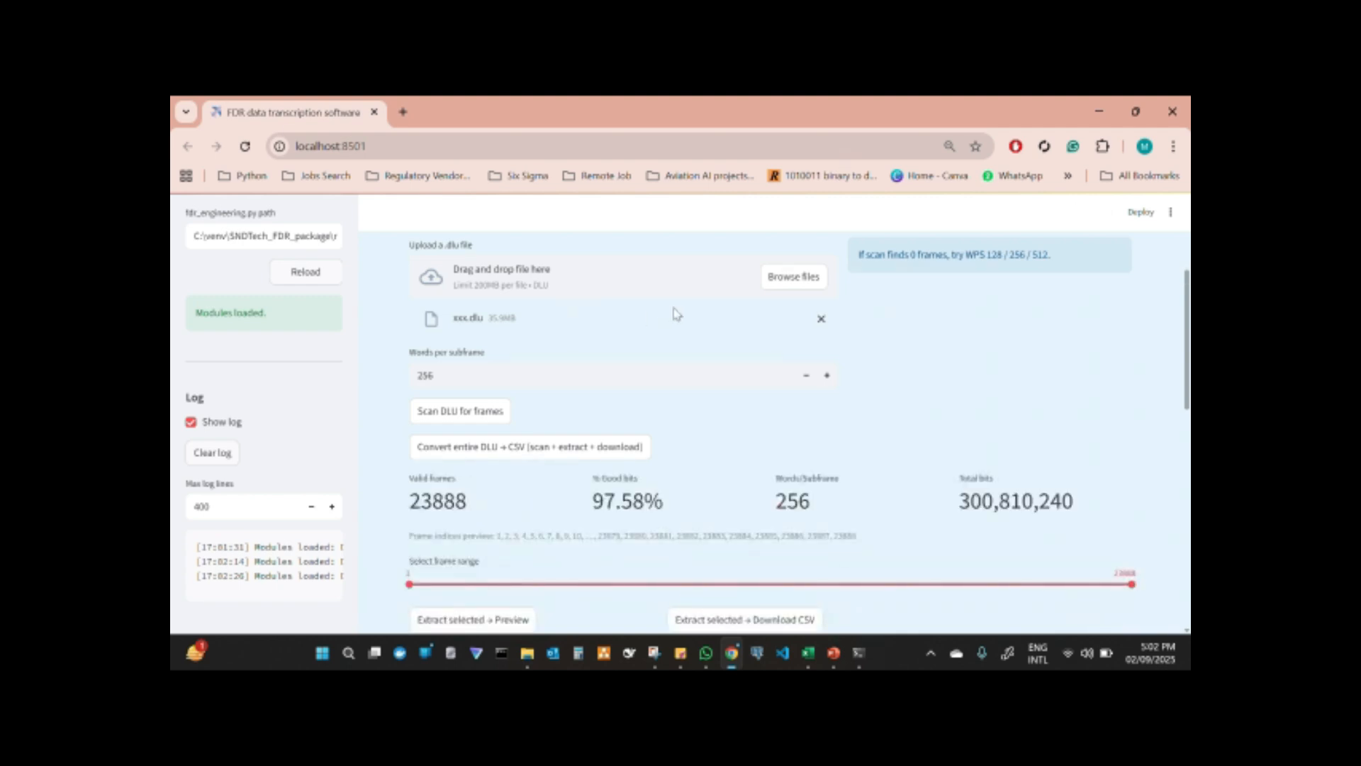
{"action": "scroll", "coordinate": [737, 413], "scroll_direction": "down", "scroll_amount": 1}
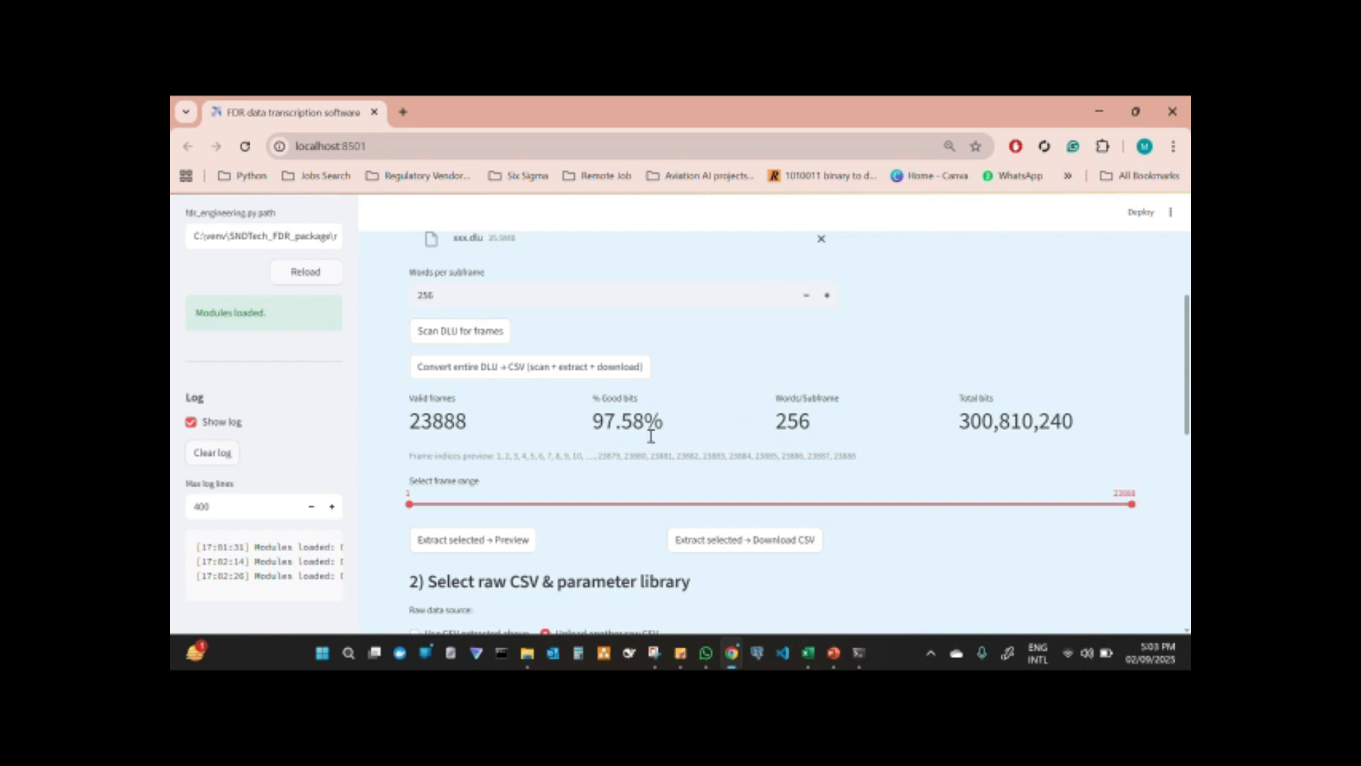
Extract frames 1 to 23888 of the scanned DLU file for CSV download
{"action": "scroll", "coordinate": [702, 426], "scroll_direction": "down", "scroll_amount": 1}
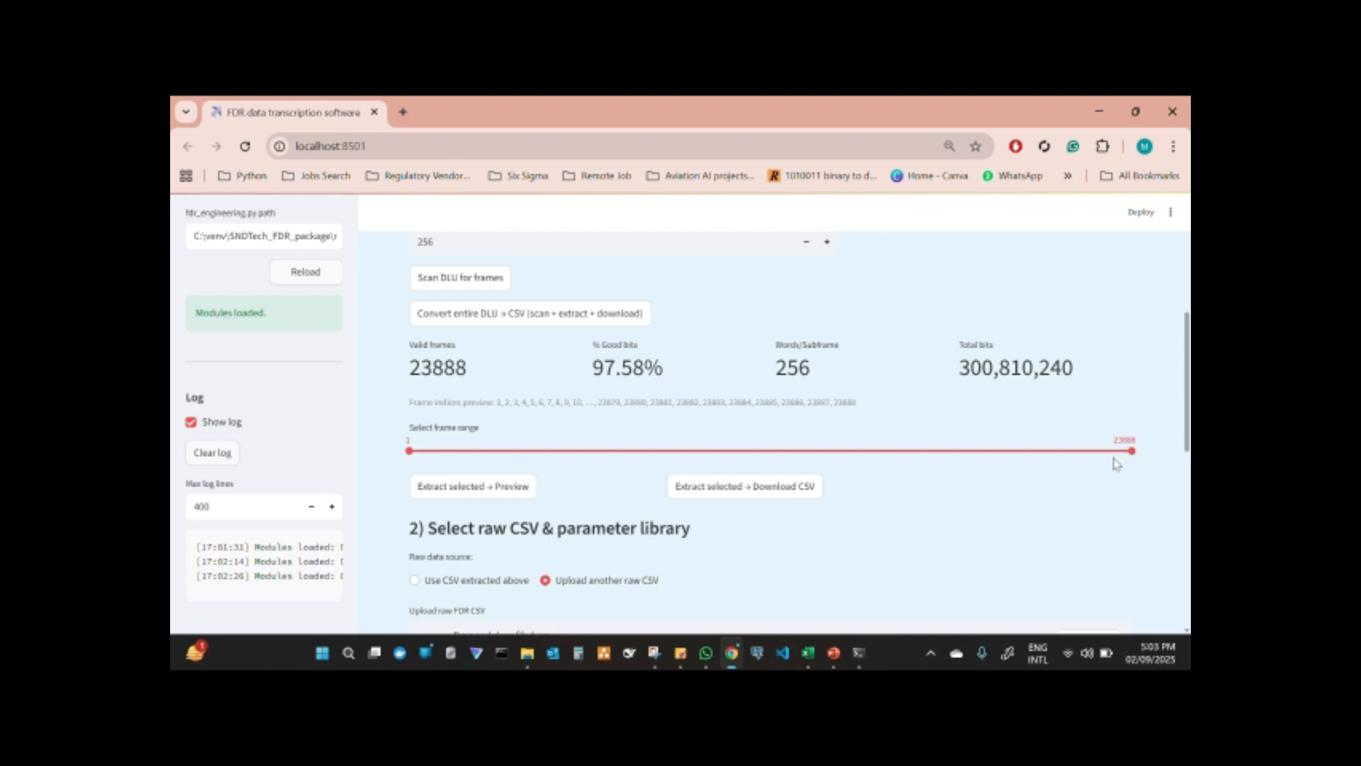
{"action": "left_click", "coordinate": [762, 493]}
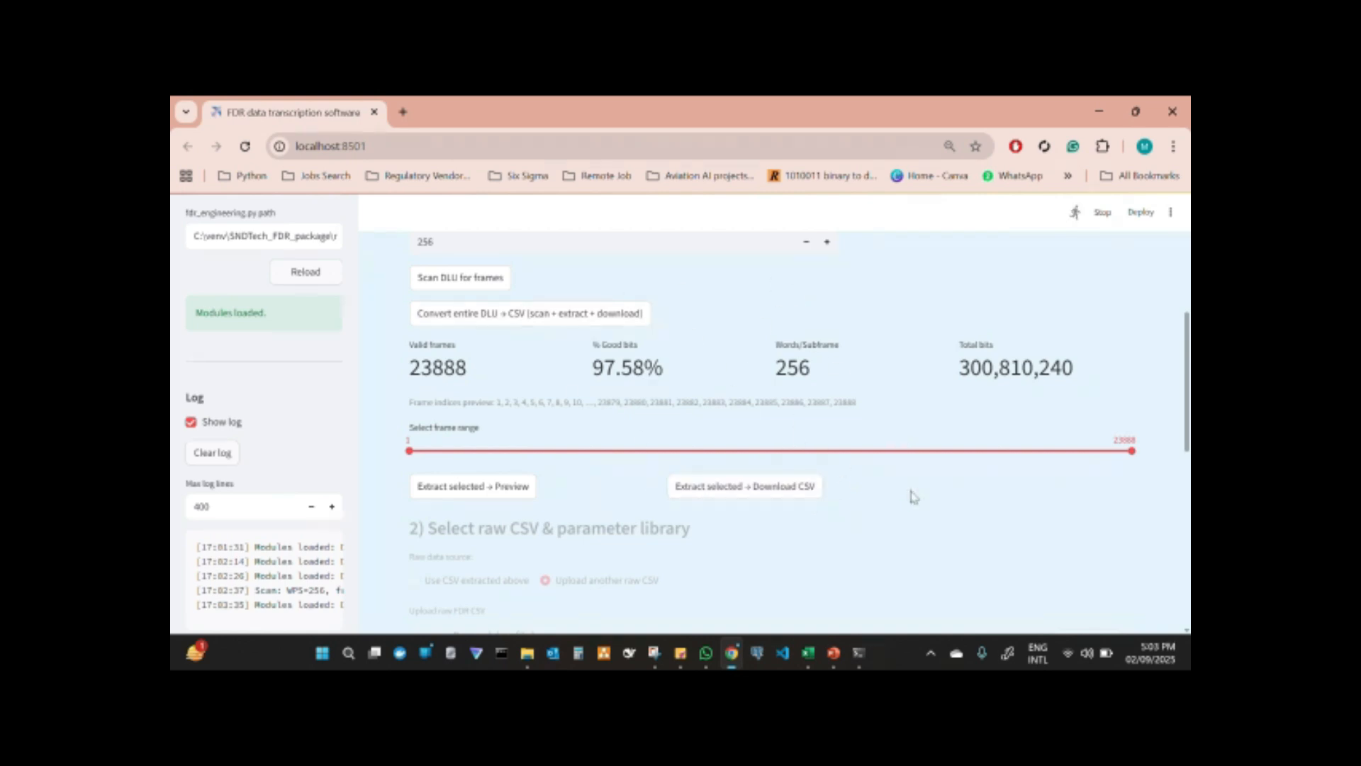
{"action": "scroll", "coordinate": [886, 482], "scroll_direction": "down", "scroll_amount": 1}
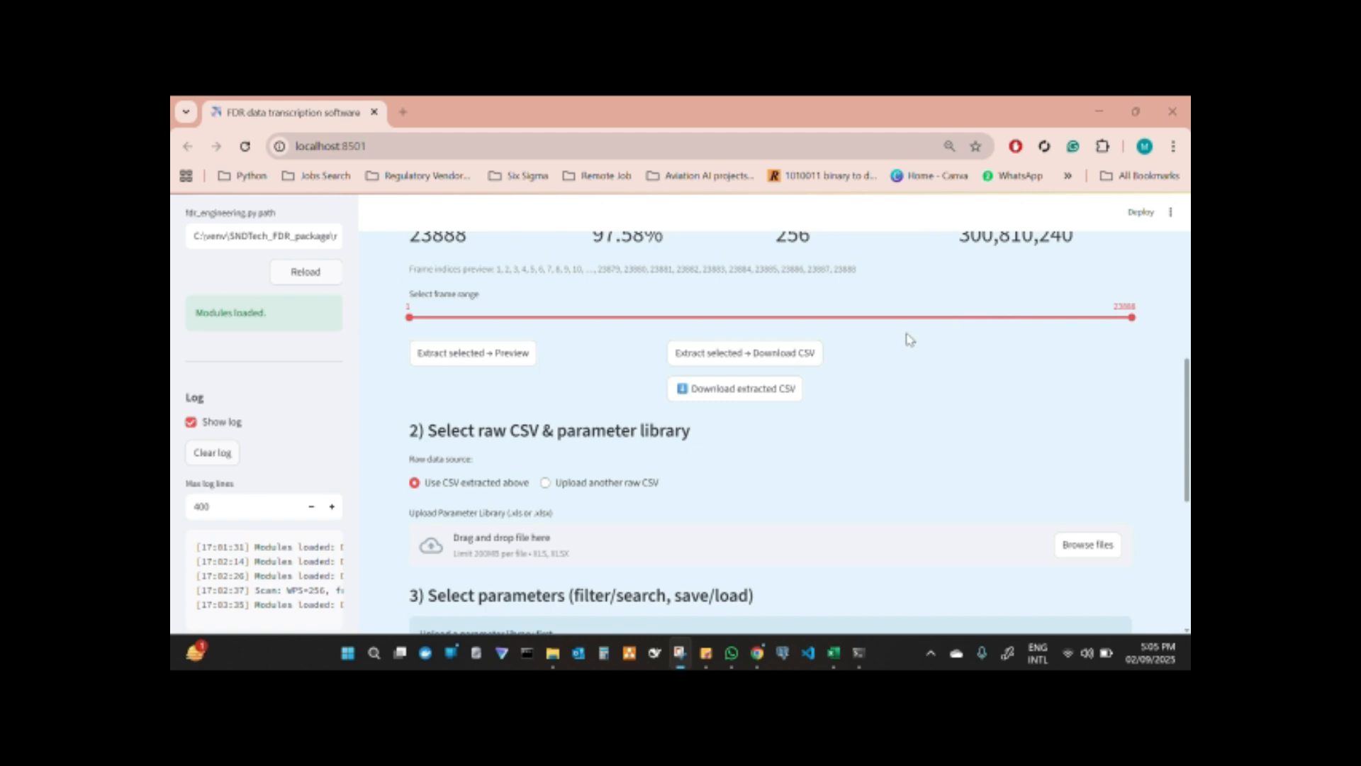
Preview the extracted frames, examine the data table in full-screen view, and return to the normal page
{"action": "left_click", "coordinate": [503, 354]}
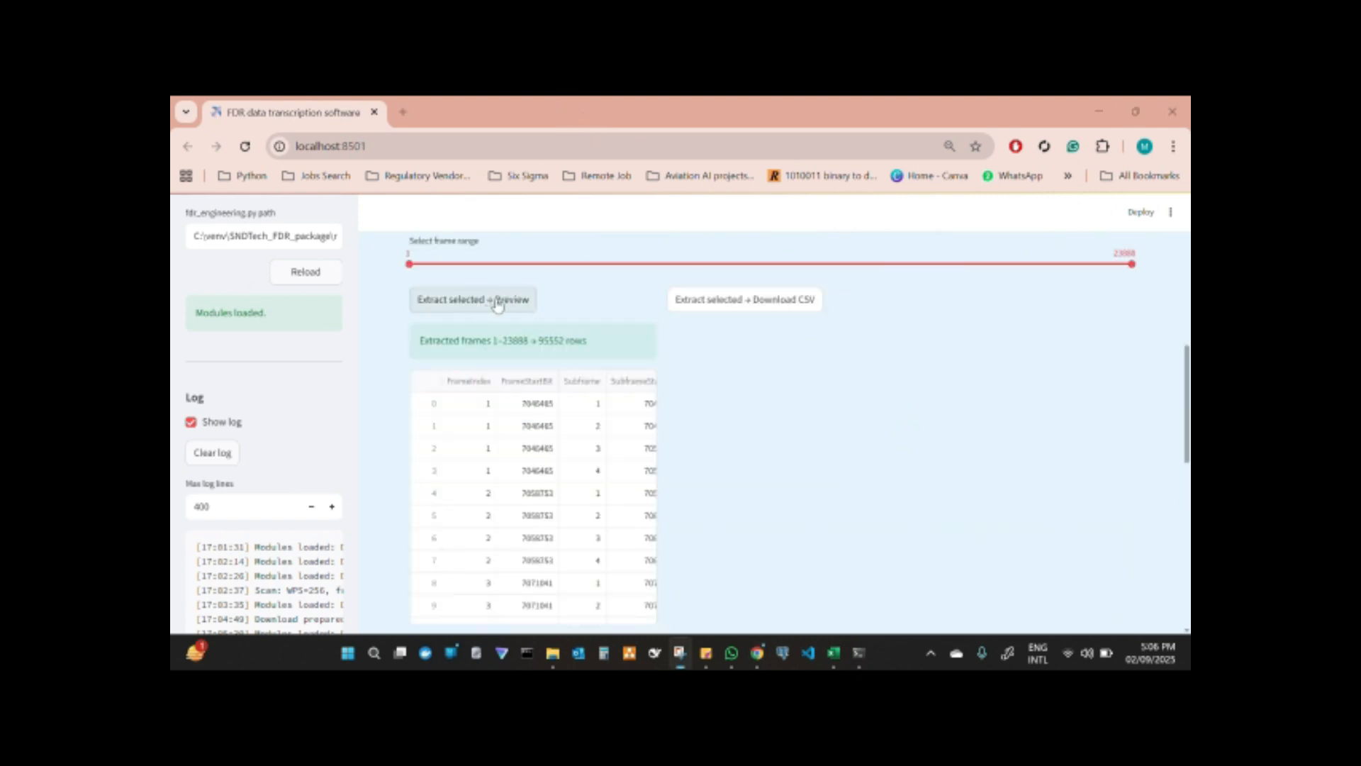
{"action": "scroll", "coordinate": [574, 428], "scroll_direction": "down", "scroll_amount": 2}
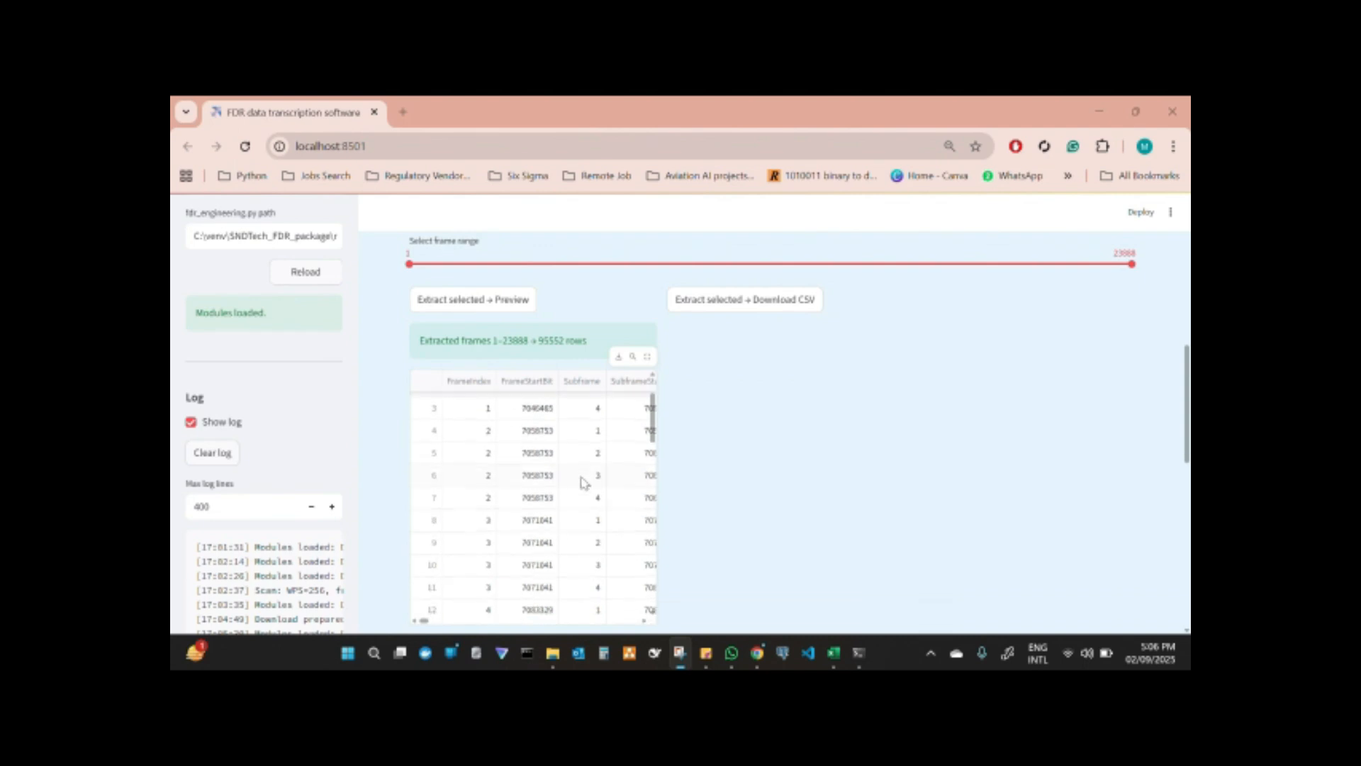
{"action": "scroll", "coordinate": [588, 468], "scroll_direction": "up", "scroll_amount": 4}
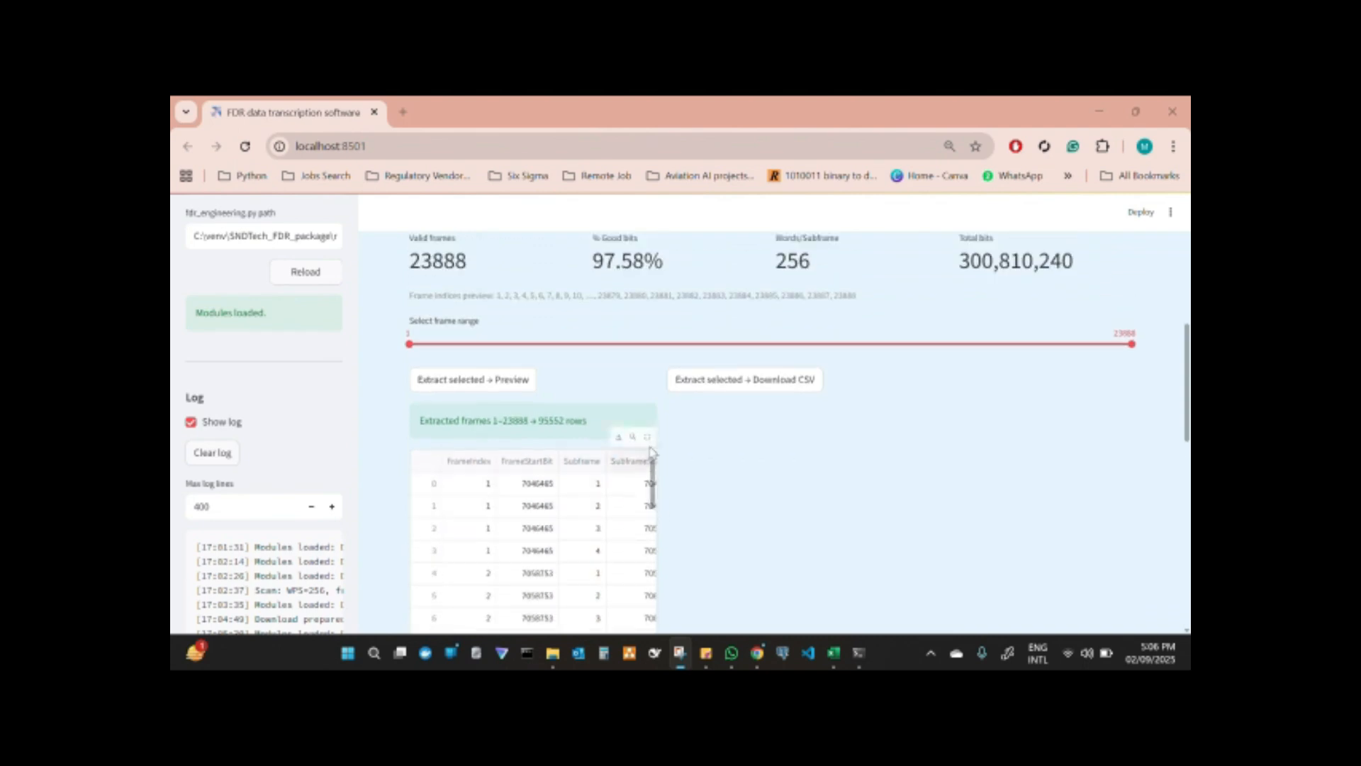
{"action": "left_click", "coordinate": [647, 438]}
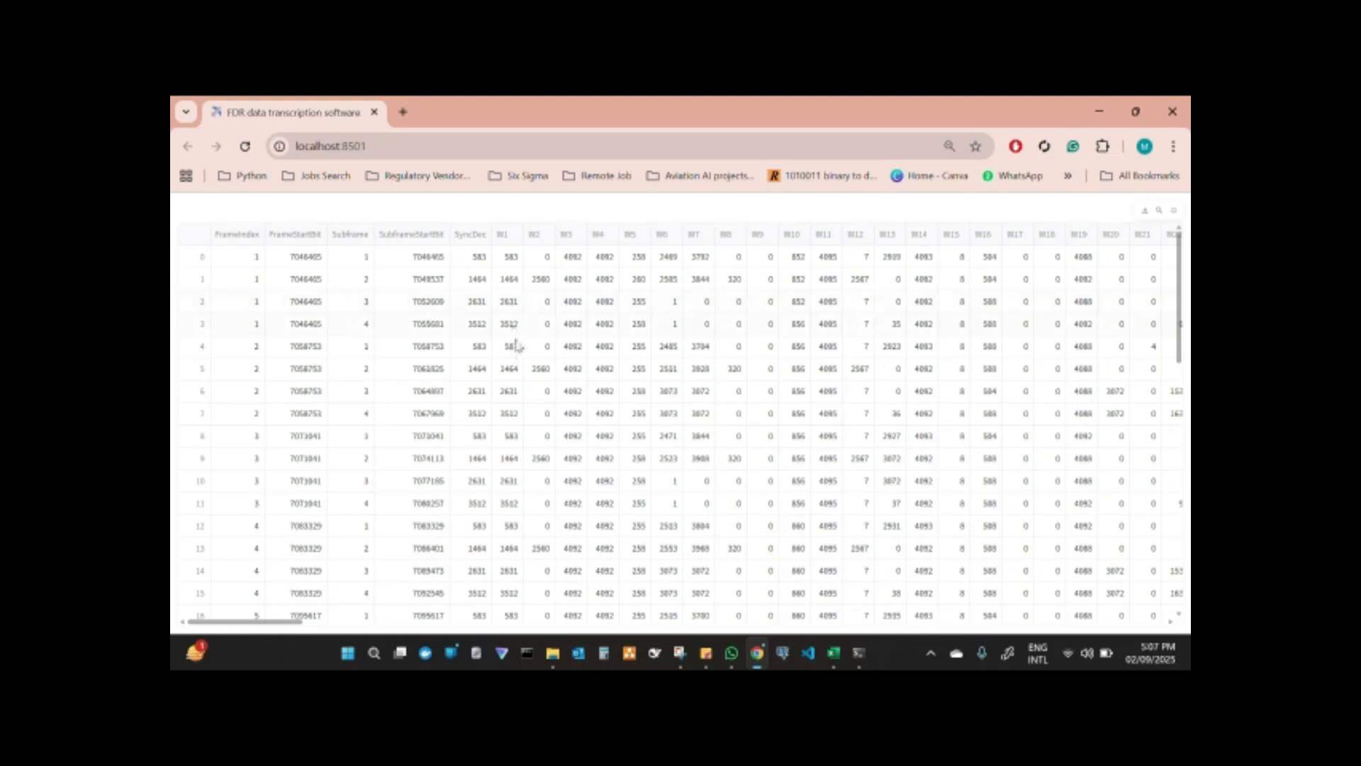
{"action": "scroll", "coordinate": [567, 351], "scroll_direction": "down", "scroll_amount": 4}
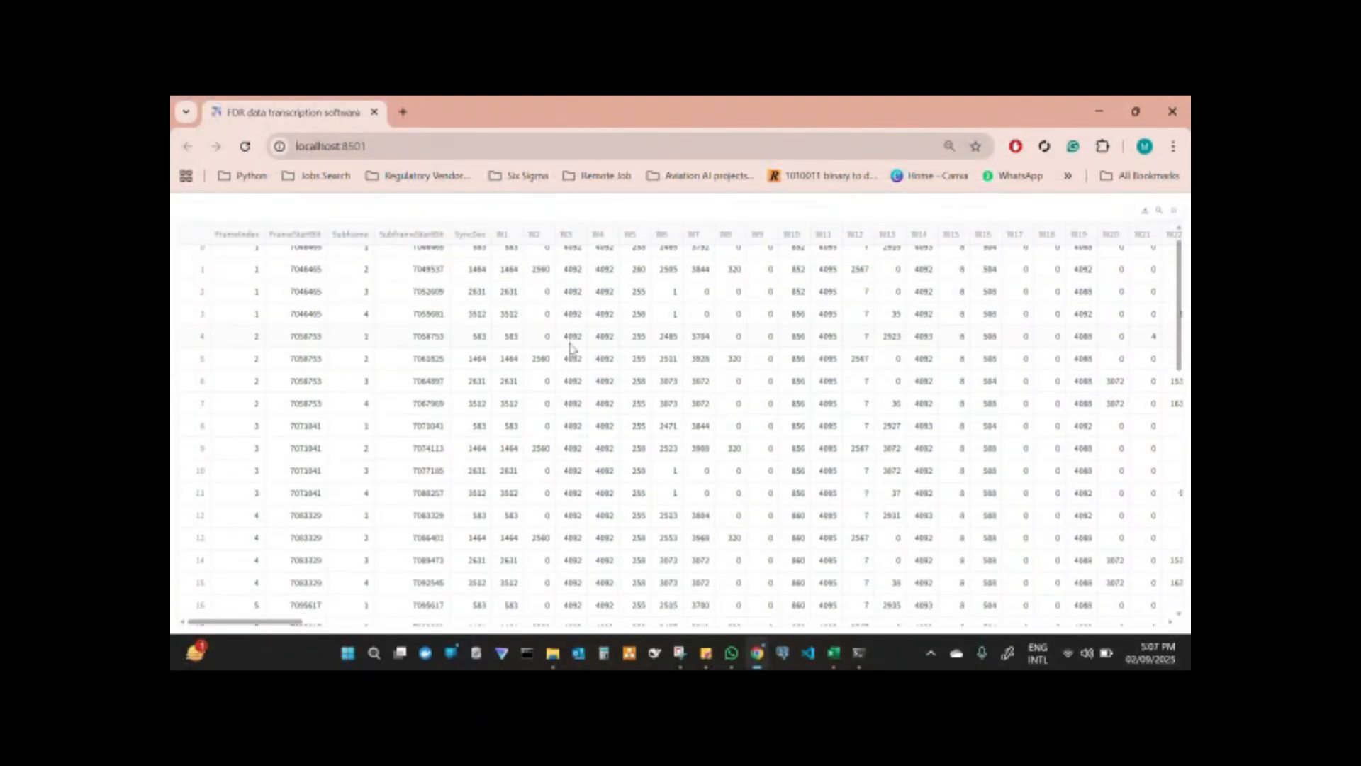
{"action": "scroll", "coordinate": [799, 401], "scroll_direction": "down", "scroll_amount": 4}
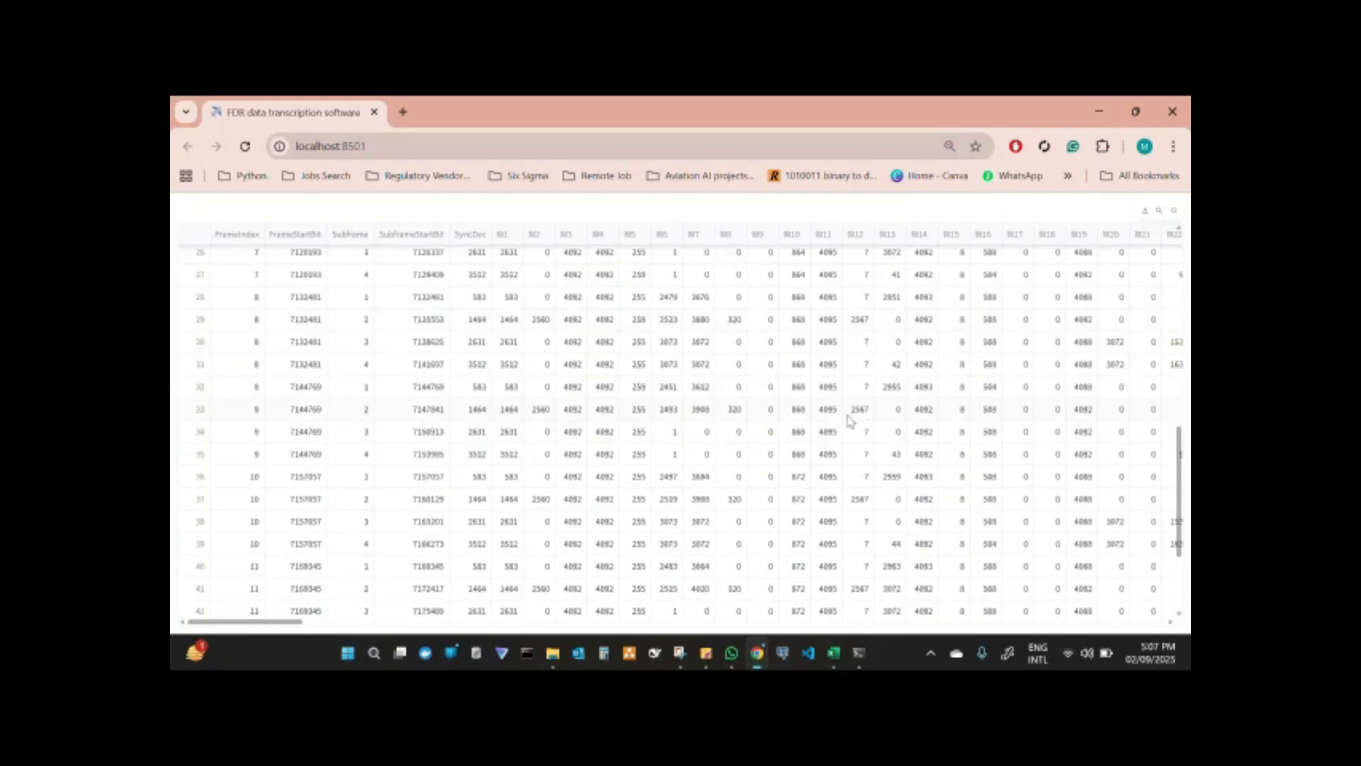
{"action": "left_click", "coordinate": [1175, 211]}
Prepare the full selected frame range as CSV again and start downloading the extracted file
{"action": "left_click", "coordinate": [763, 392]}
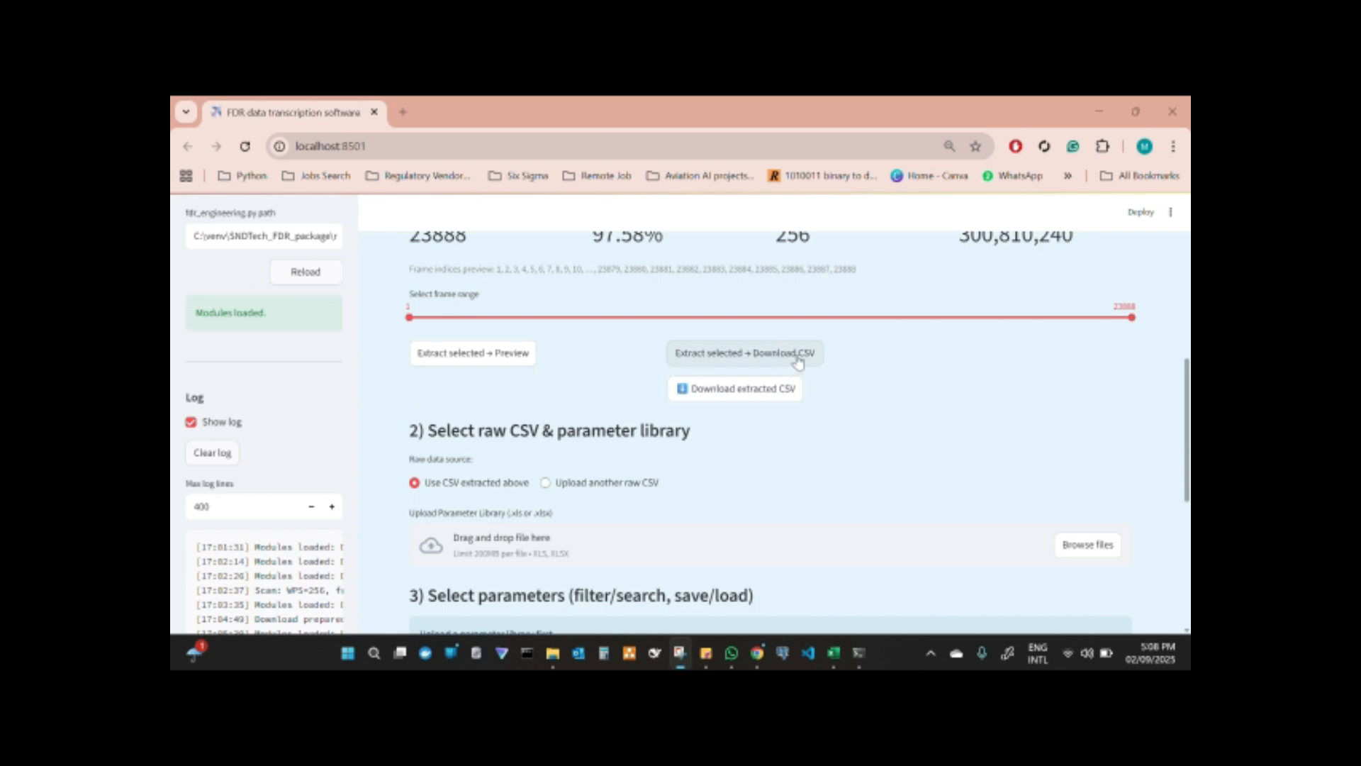
{"action": "left_click", "coordinate": [759, 397]}
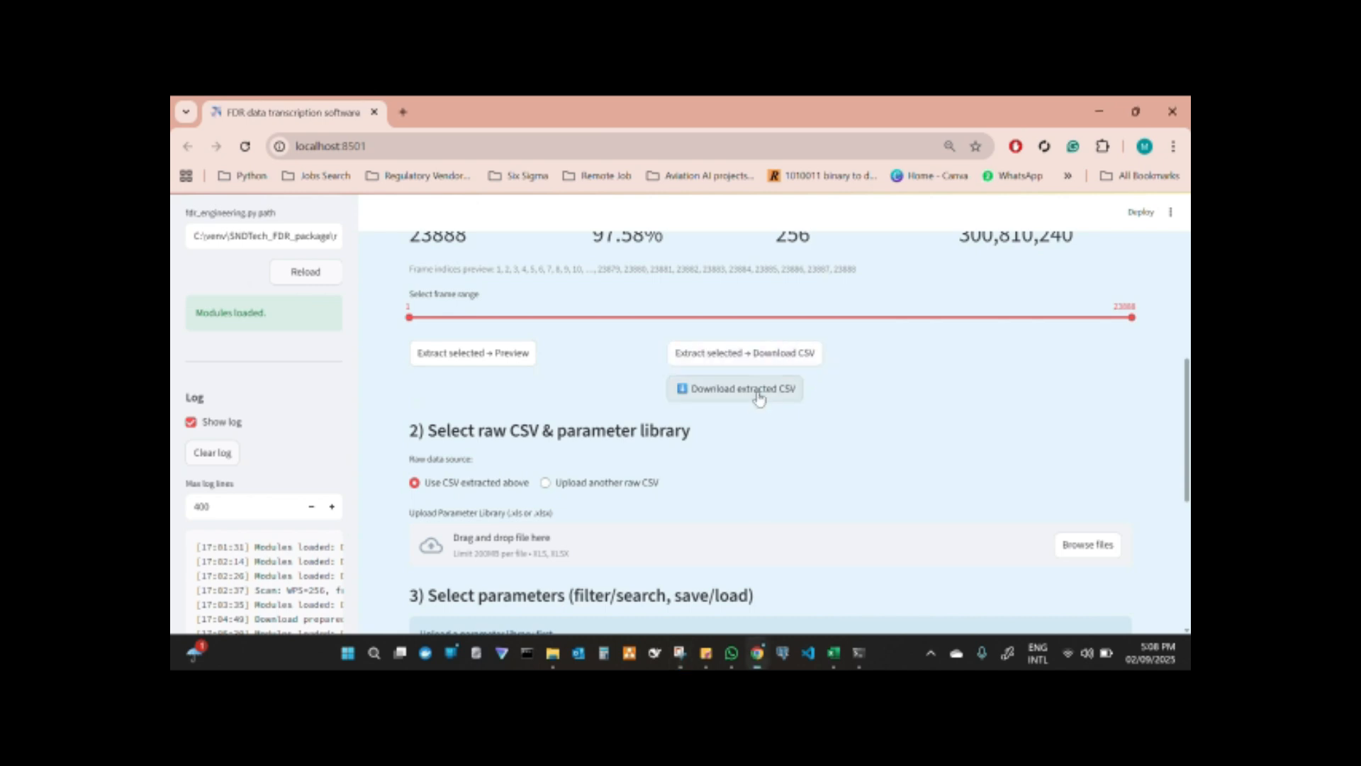
{"action": "left_click", "coordinate": [759, 392]}
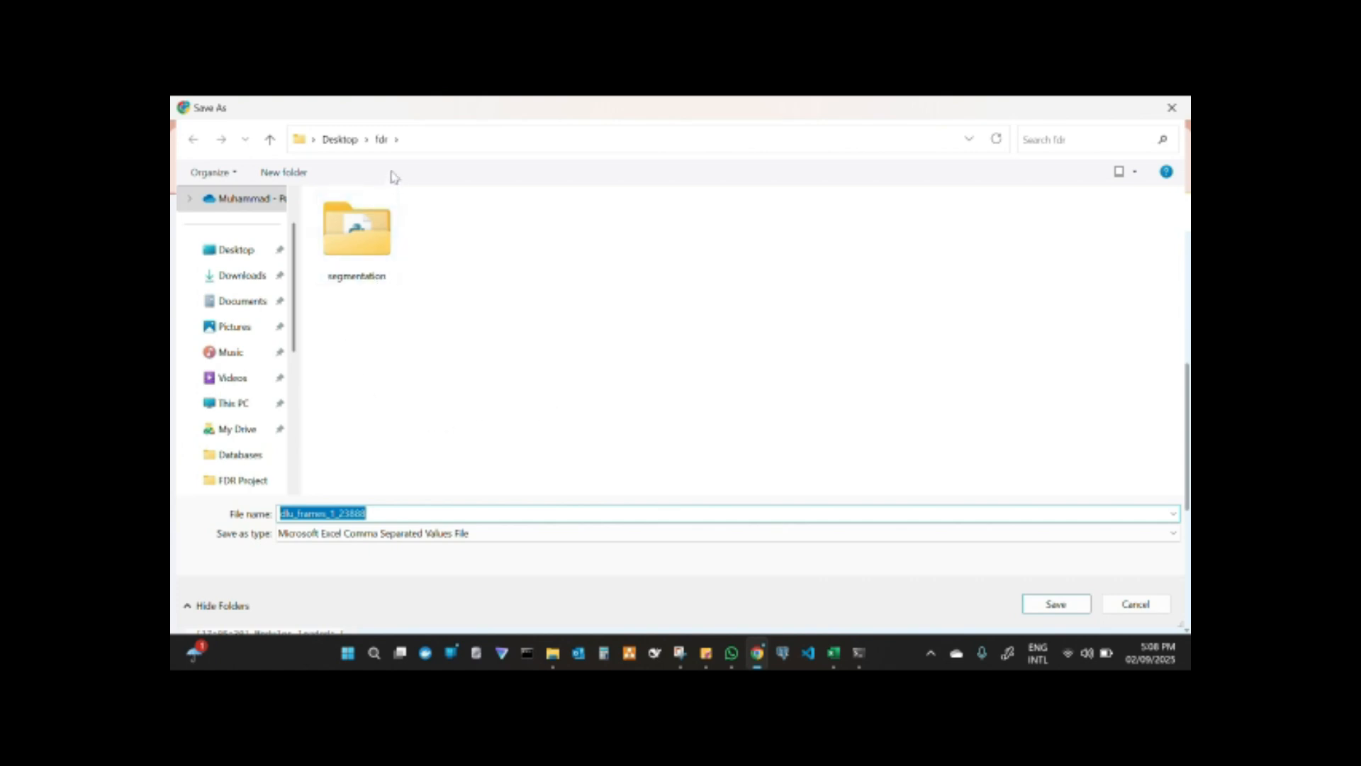
Create a folder named FDR DATA in Desktop\fdr and save the CSV there as dlu_frames_1_23888
{"action": "left_click", "coordinate": [283, 171]}
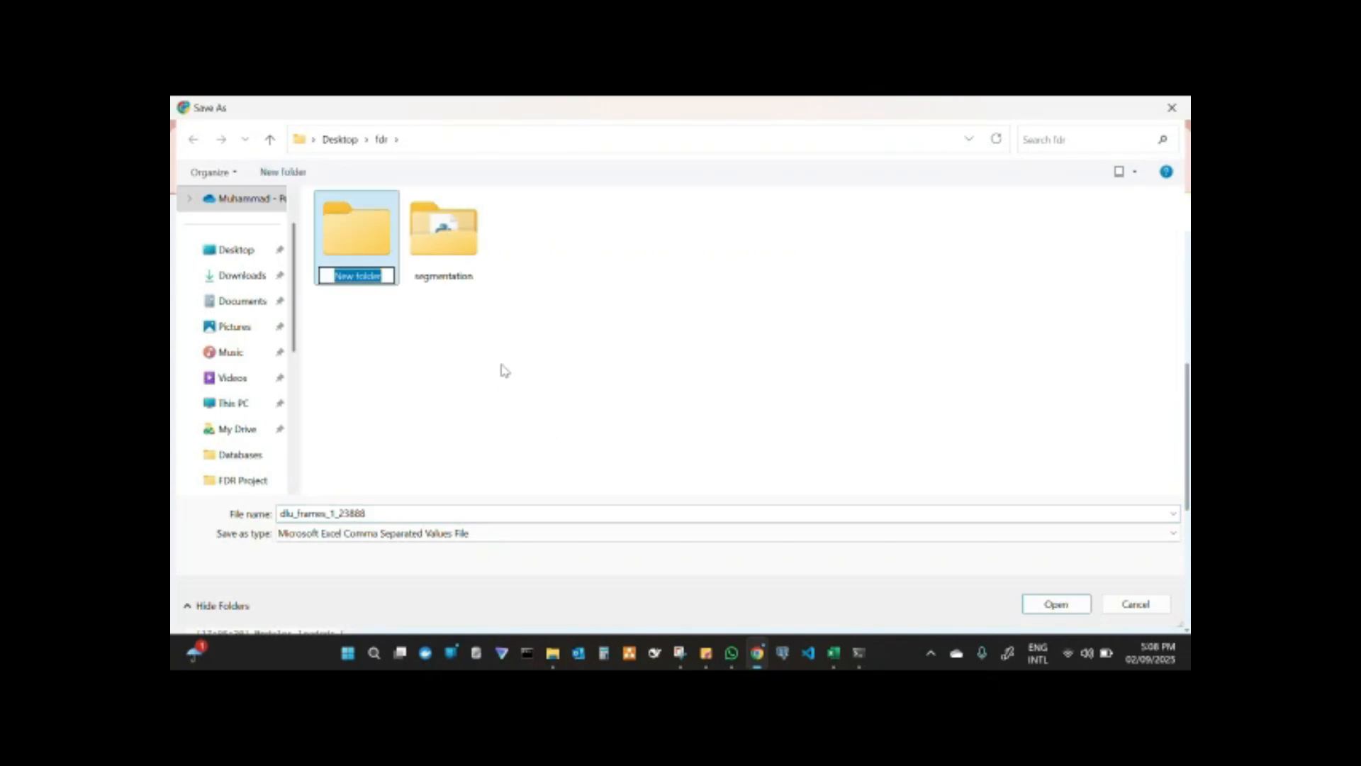
{"action": "type", "text": "FDR DATA"}
{"action": "left_click", "coordinate": [444, 368]}
{"action": "double_click", "coordinate": [383, 253]}
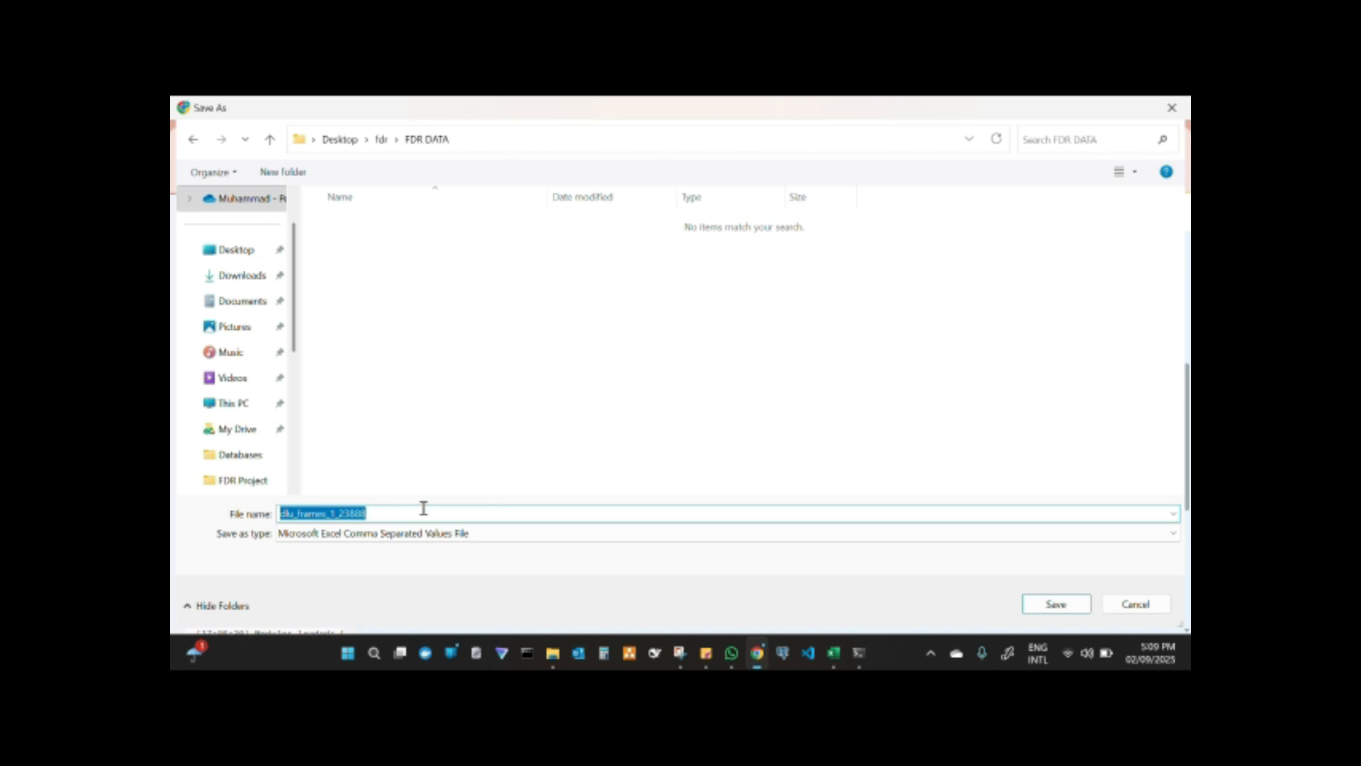
{"action": "left_click", "coordinate": [1057, 604]}
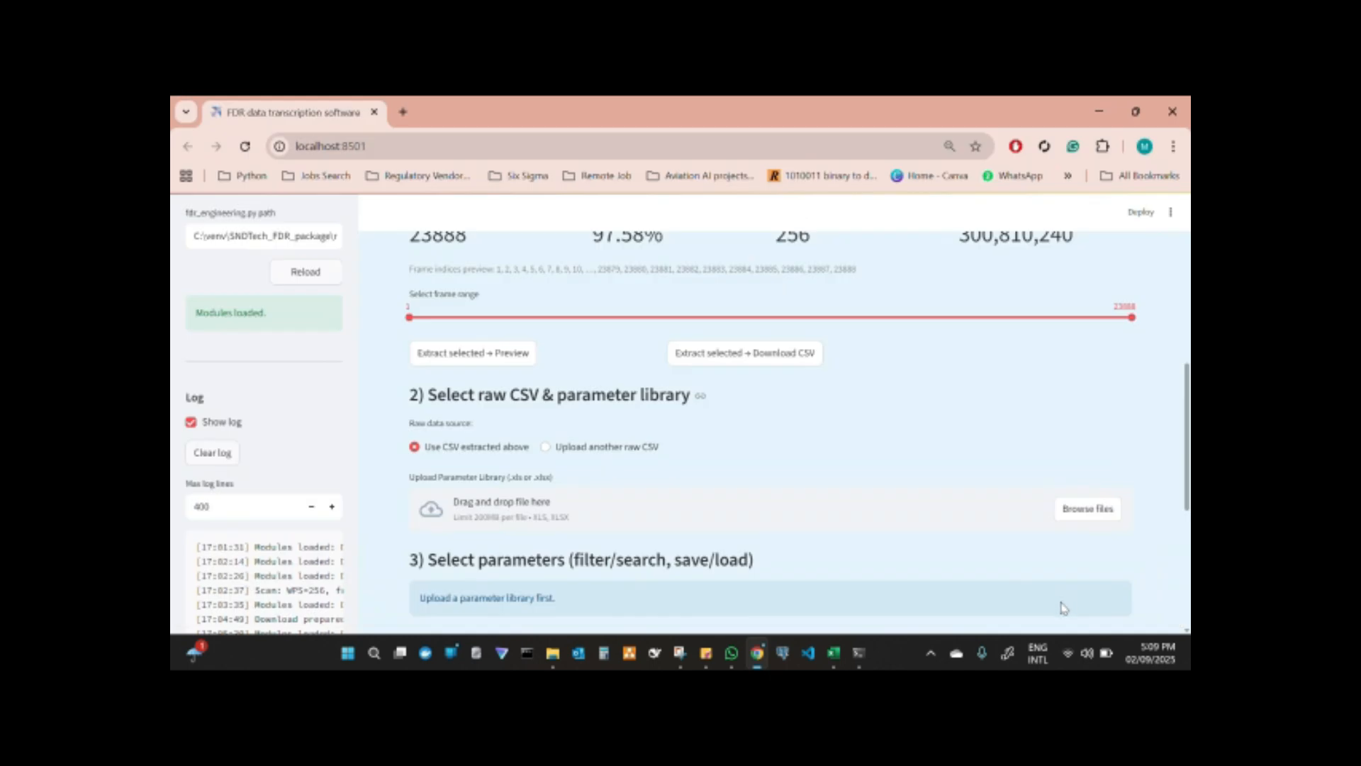
Use the CSV extracted above as raw data source and upload A320-VA2500 - R1.xls as the parameter library
{"action": "scroll", "coordinate": [968, 454], "scroll_direction": "down", "scroll_amount": 2}
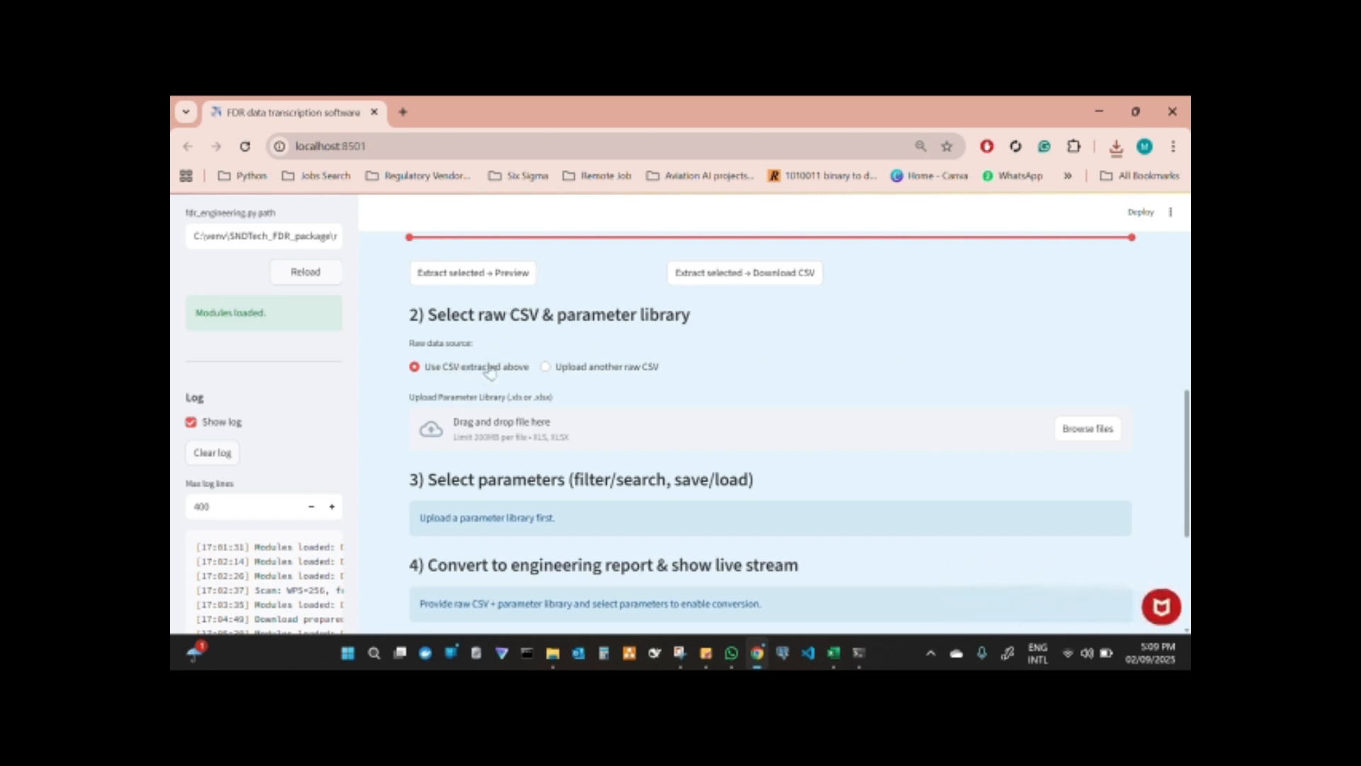
{"action": "left_click", "coordinate": [621, 369]}
{"action": "left_click", "coordinate": [486, 369]}
{"action": "scroll", "coordinate": [867, 346], "scroll_direction": "down", "scroll_amount": 1}
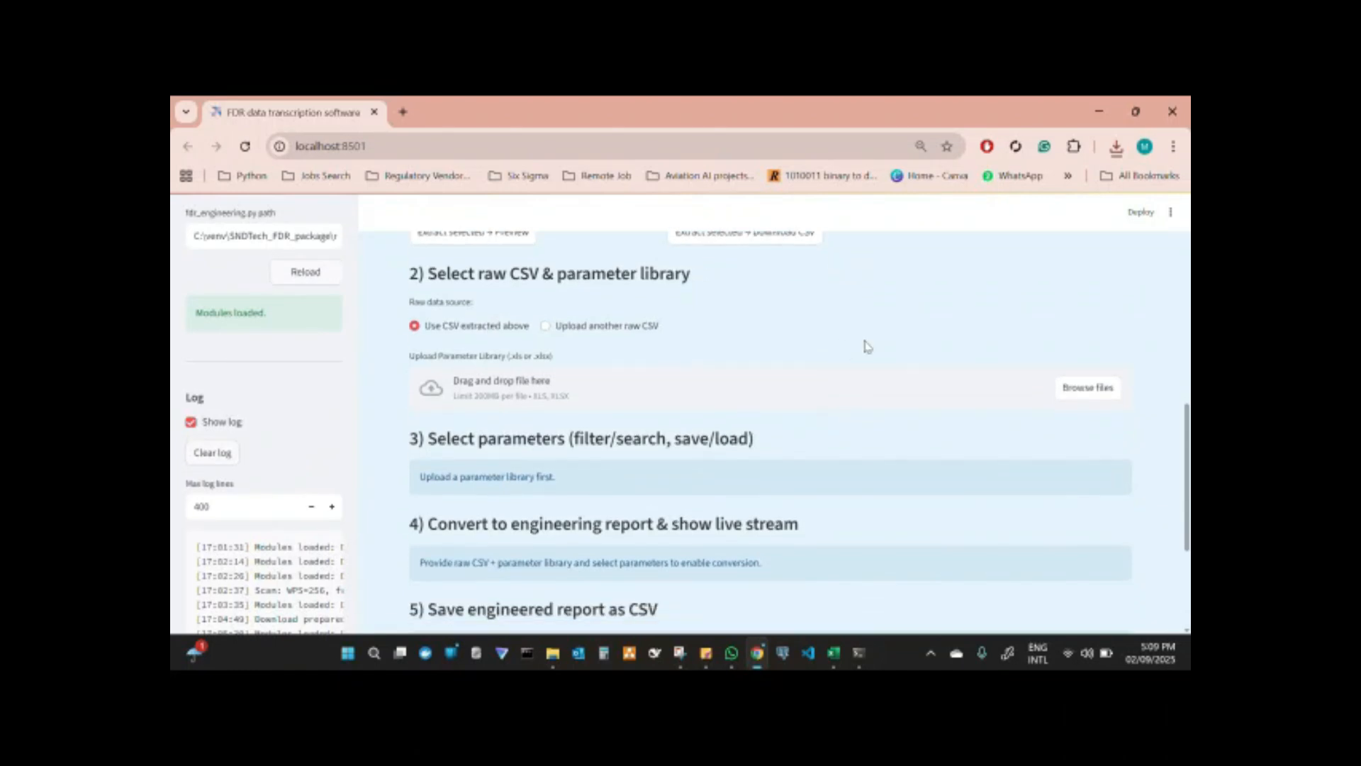
{"action": "scroll", "coordinate": [866, 346], "scroll_direction": "down", "scroll_amount": 1}
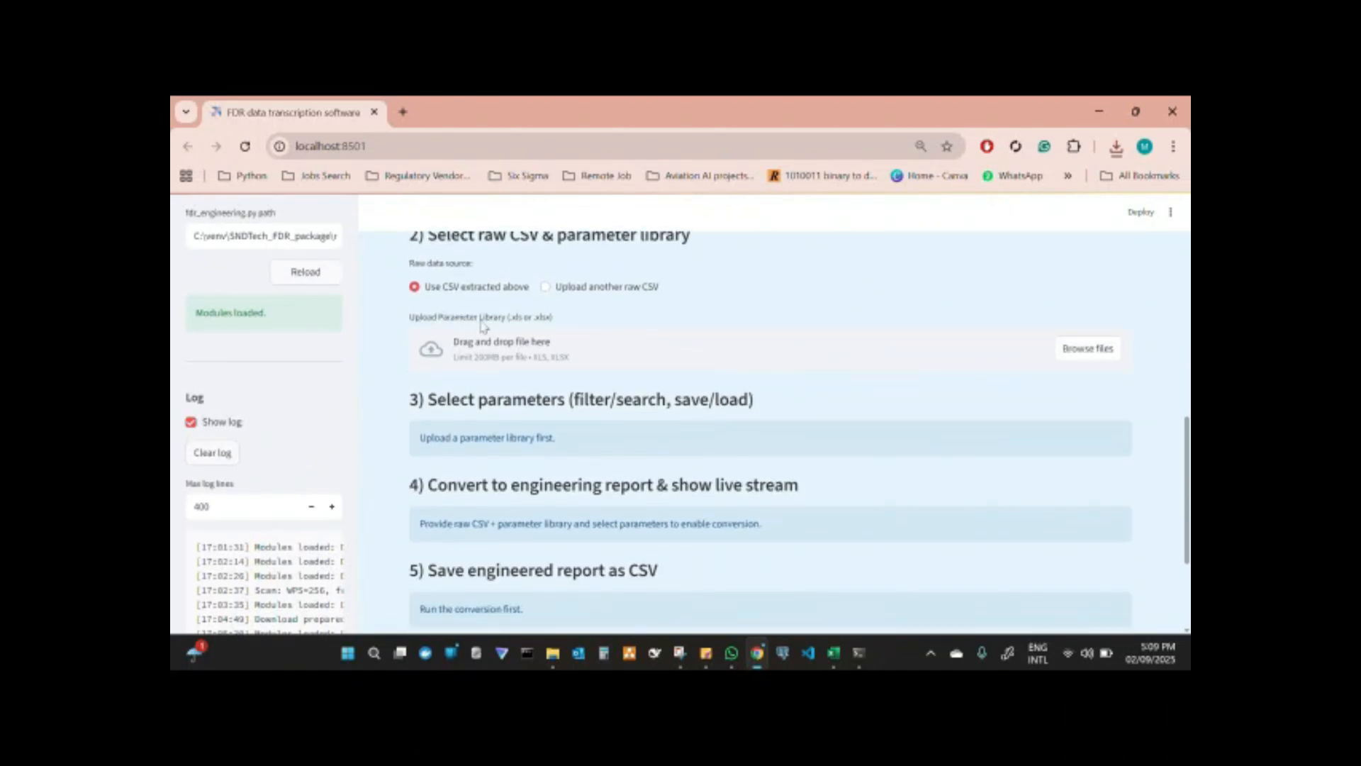
{"action": "left_click", "coordinate": [1080, 352]}
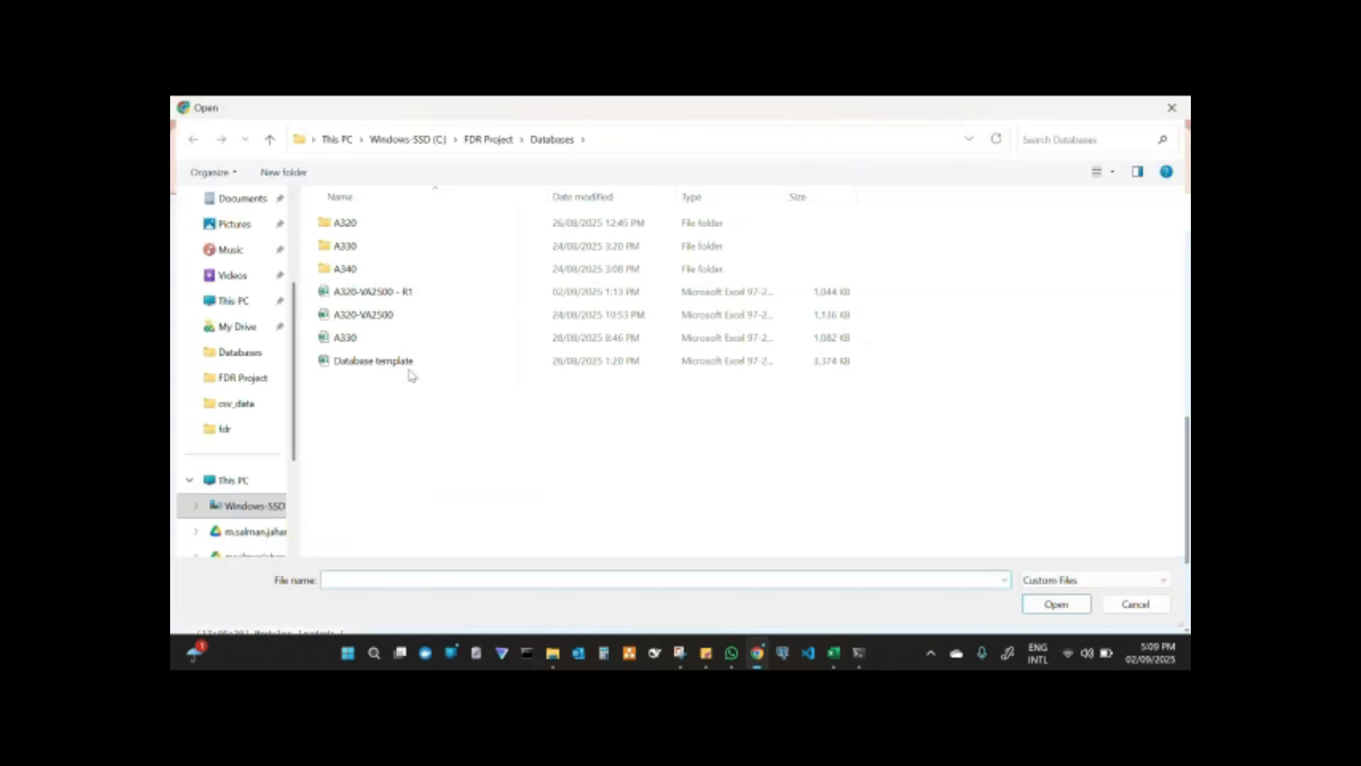
{"action": "double_click", "coordinate": [386, 291]}
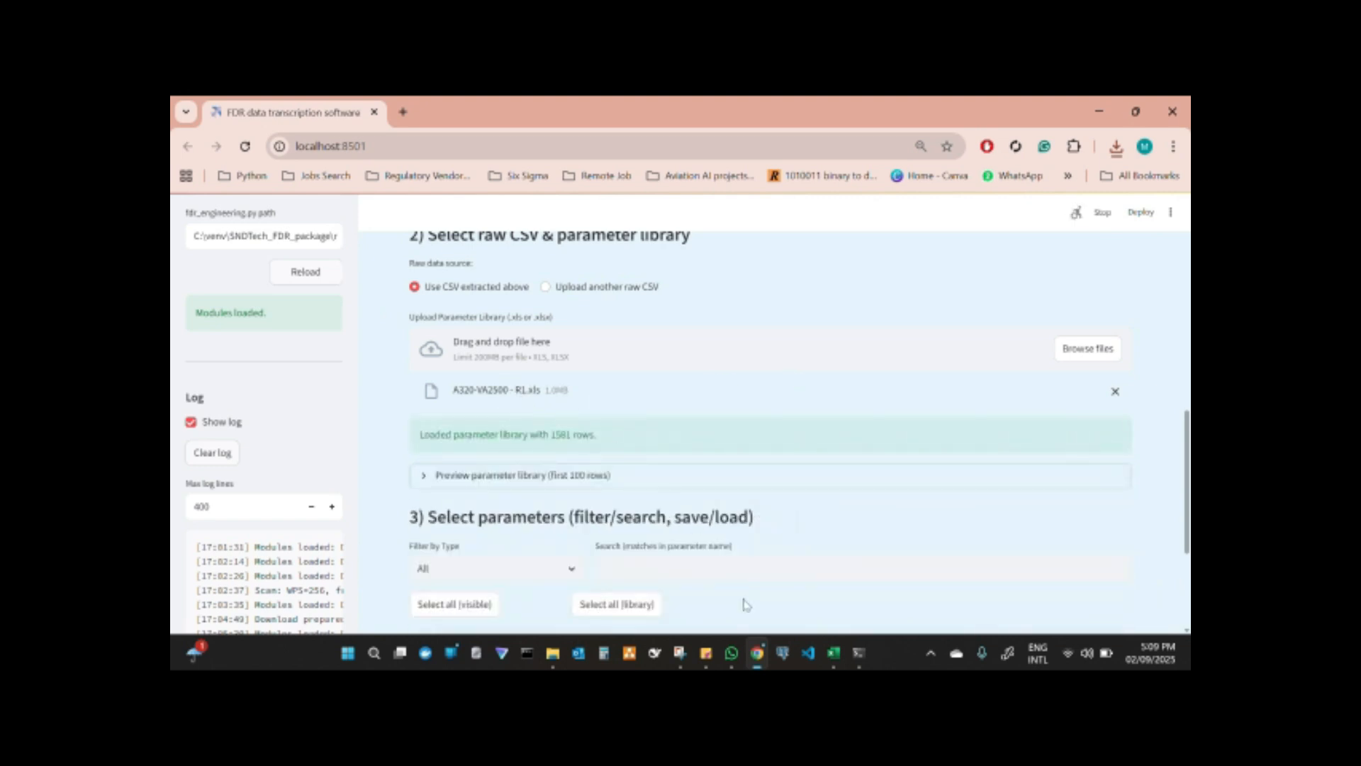
Switch to Excel and examine the Dest-BCD sheet of the A320-VA2500 - R1 parameter library
{"action": "left_click", "coordinate": [833, 656]}
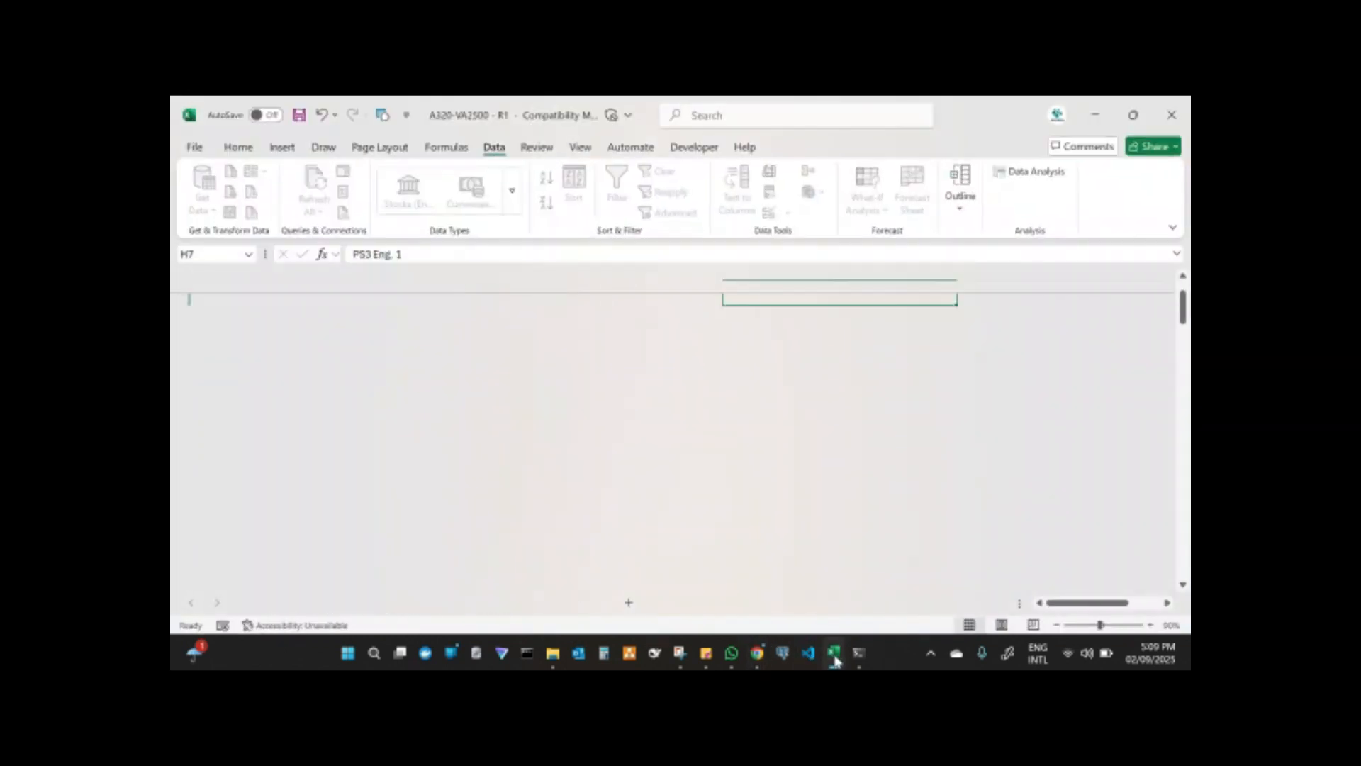
{"action": "scroll", "coordinate": [558, 393], "scroll_direction": "up", "scroll_amount": 1}
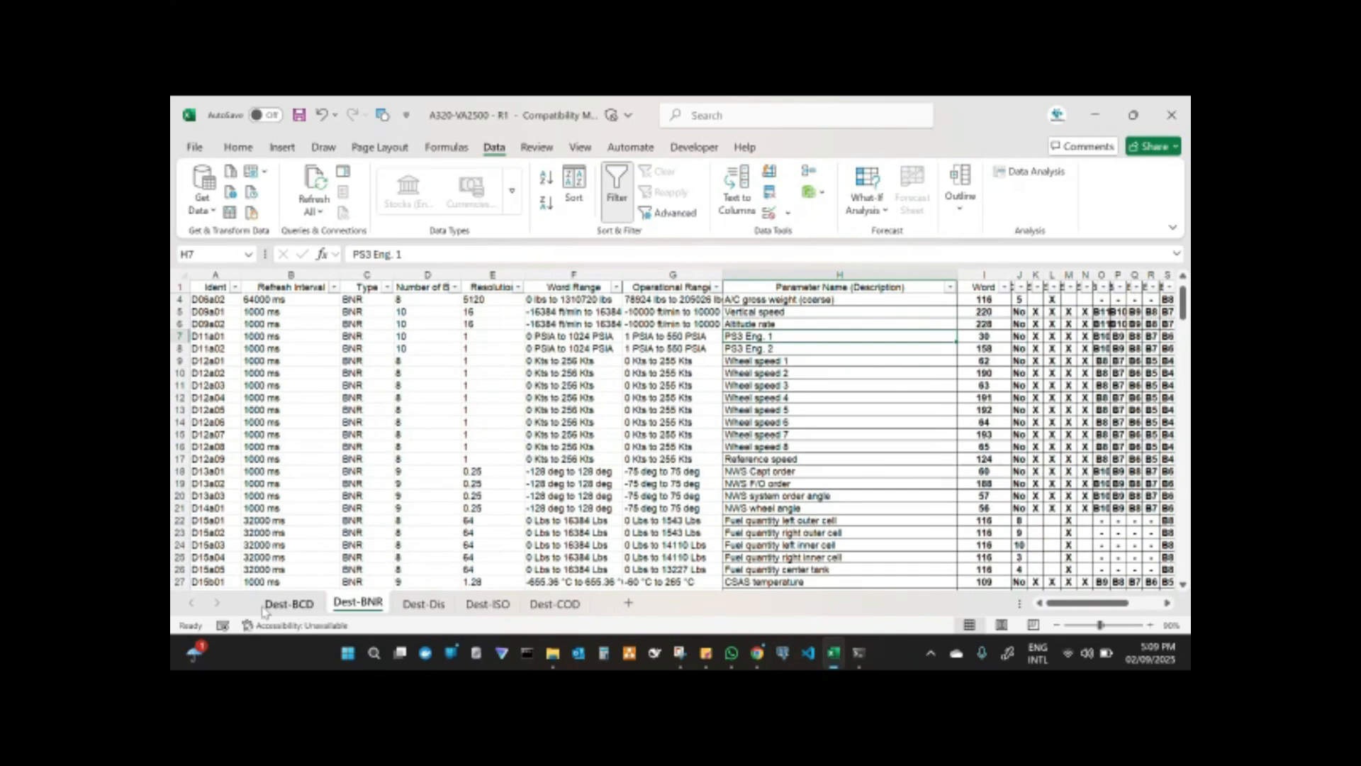
{"action": "left_click", "coordinate": [289, 603]}
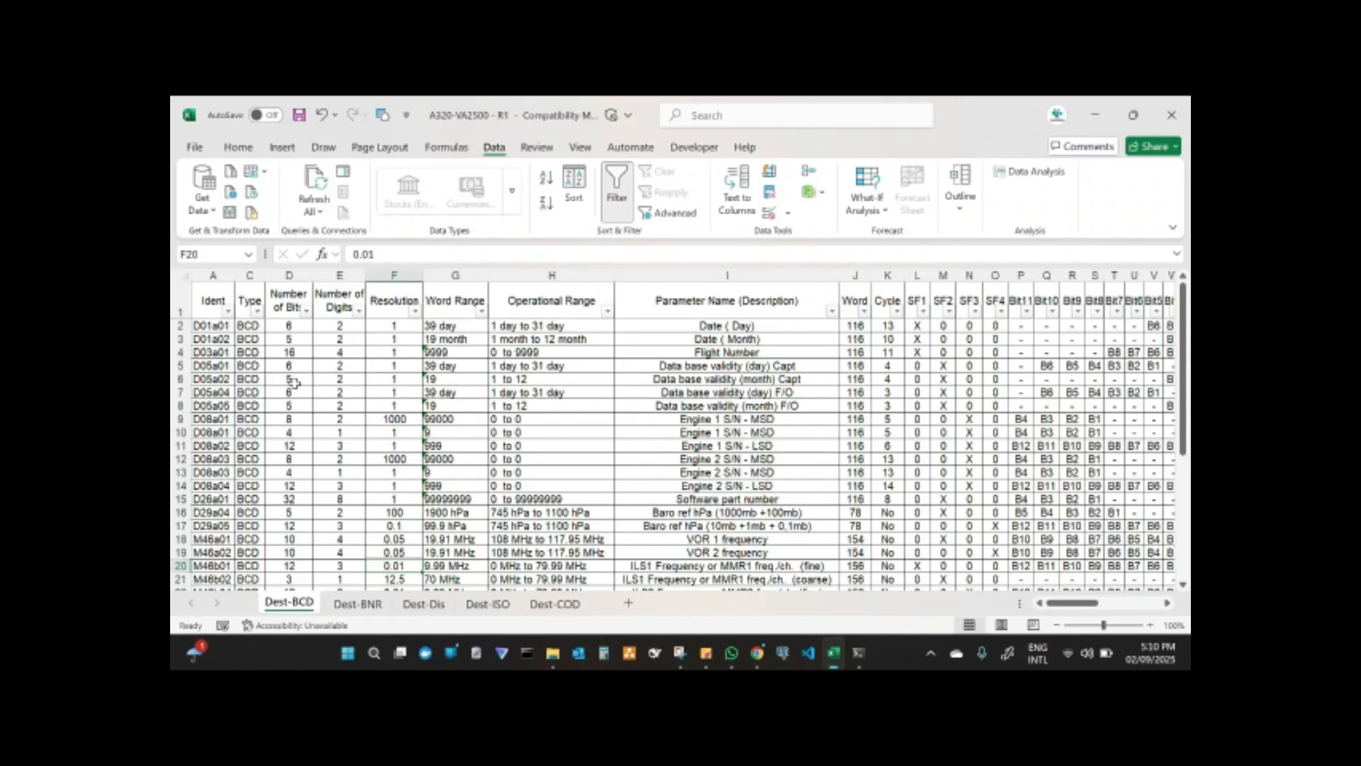
Examine the Dest-BNR, Dest-Dis, Dest-ISO and Dest-COD sheets of the parameter library, and return to Dest-BCD
{"action": "left_click", "coordinate": [357, 603]}
{"action": "left_click", "coordinate": [423, 604]}
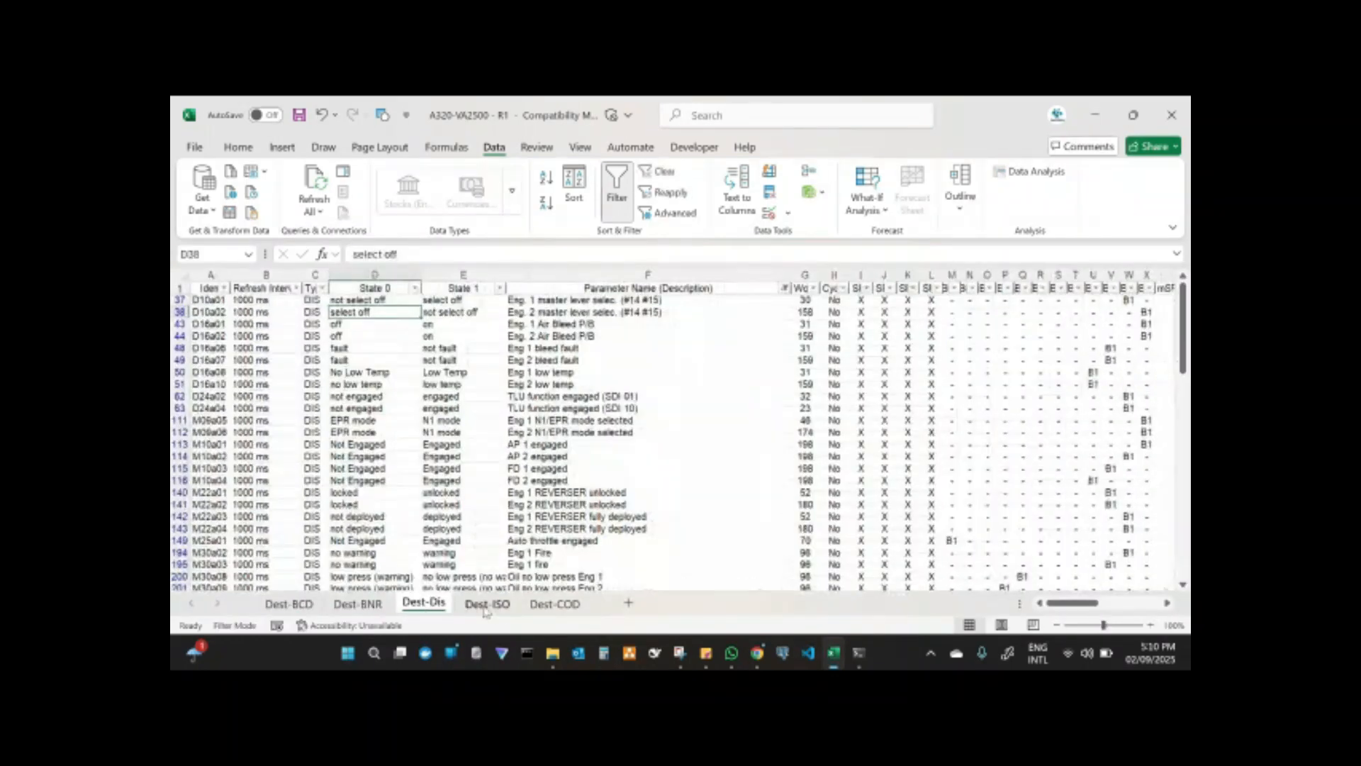
{"action": "left_click", "coordinate": [487, 604]}
{"action": "left_click", "coordinate": [556, 603]}
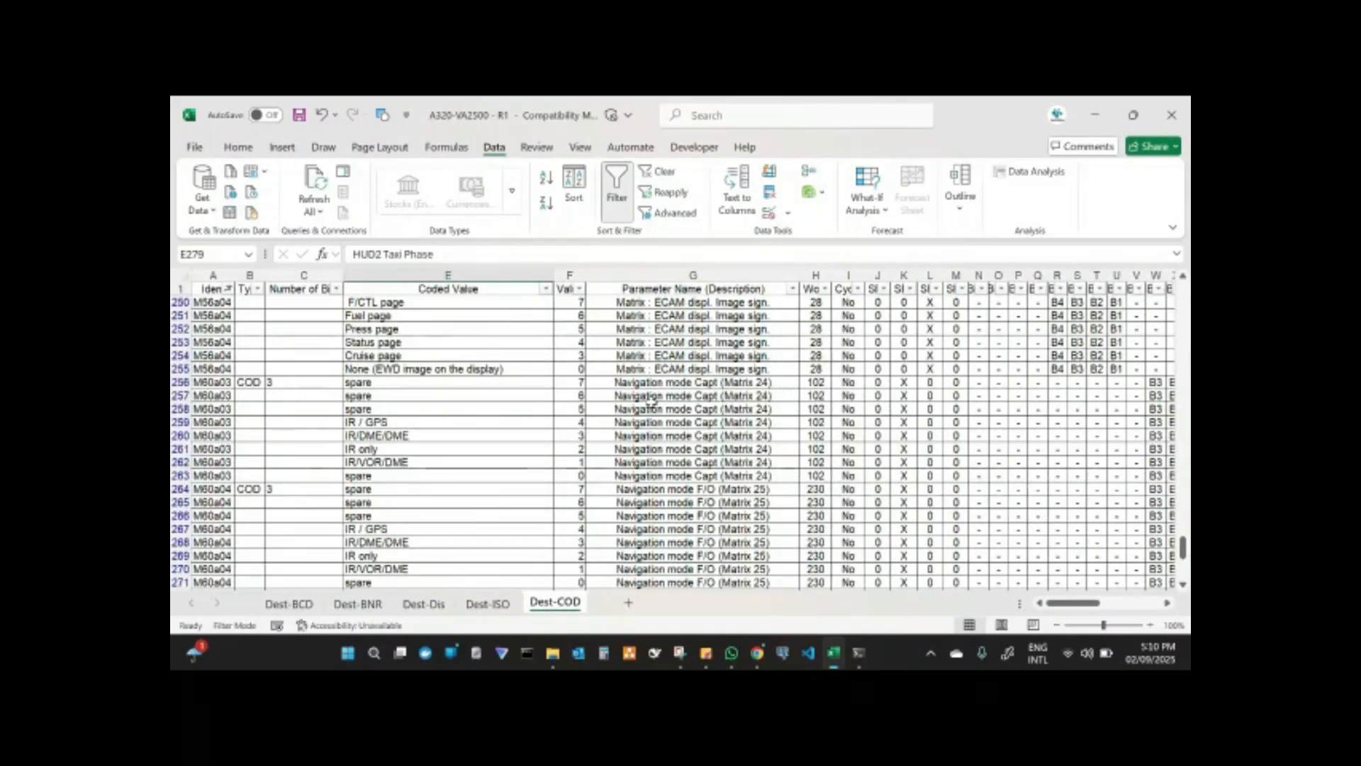
{"action": "left_click", "coordinate": [672, 355]}
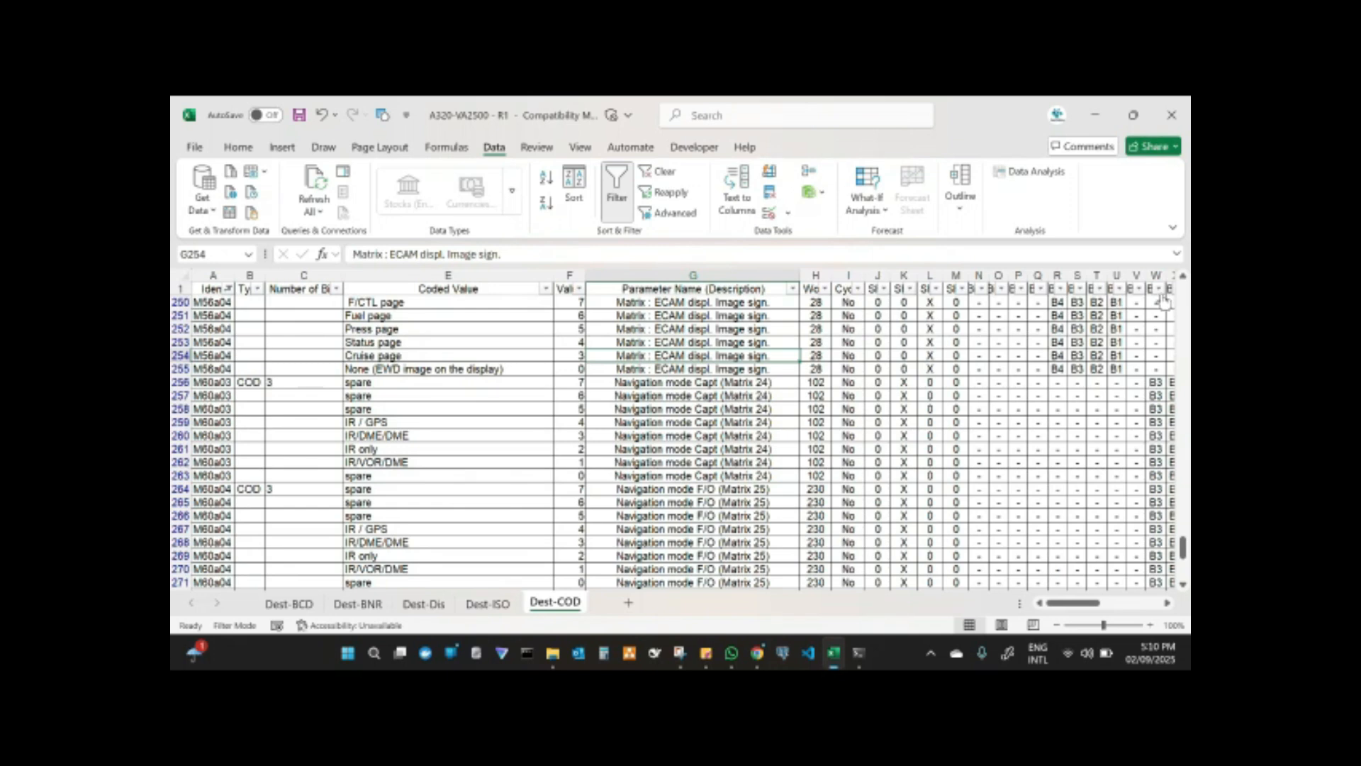
{"action": "left_click", "coordinate": [288, 603]}
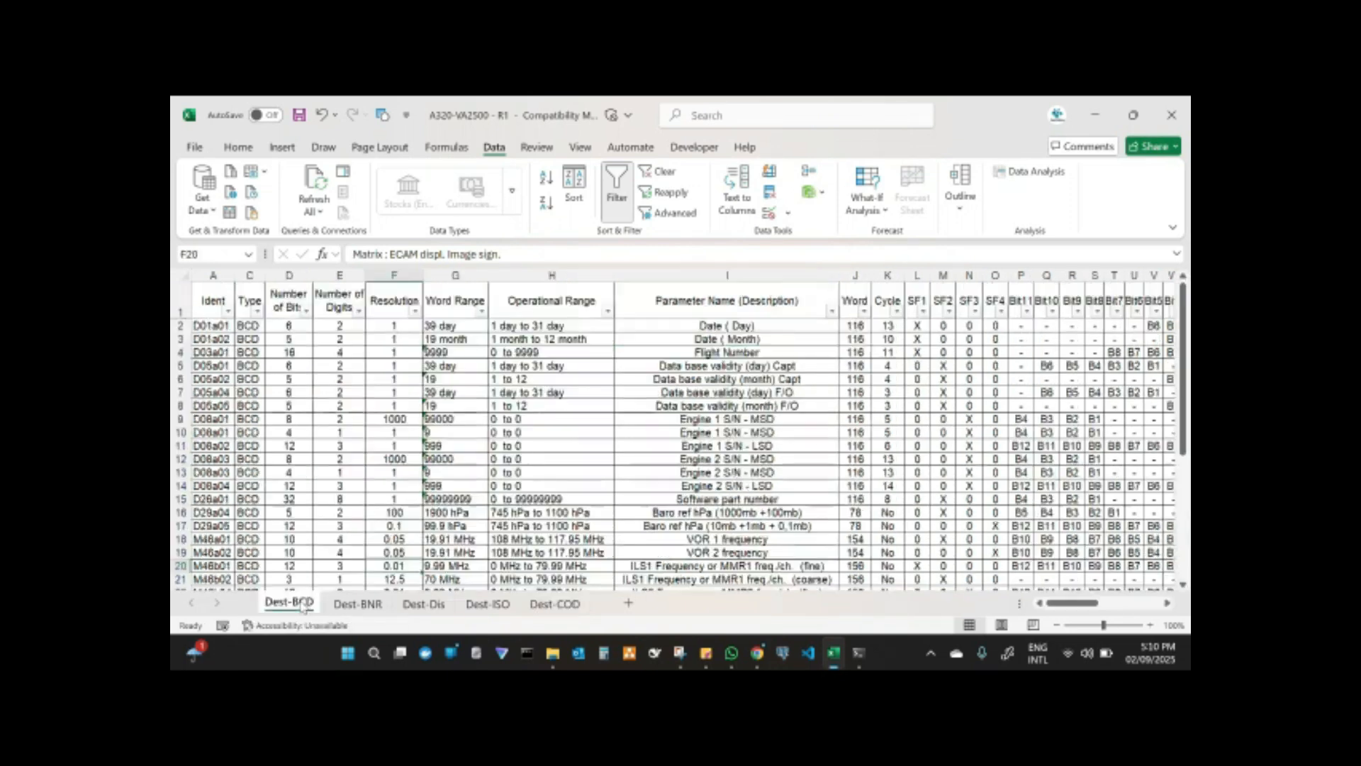
Return to the FDR transcription app and examine the parameter library preview in full-screen view, collapsing it when done
{"action": "left_click", "coordinate": [1096, 115]}
{"action": "scroll", "coordinate": [709, 407], "scroll_direction": "down", "scroll_amount": 2}
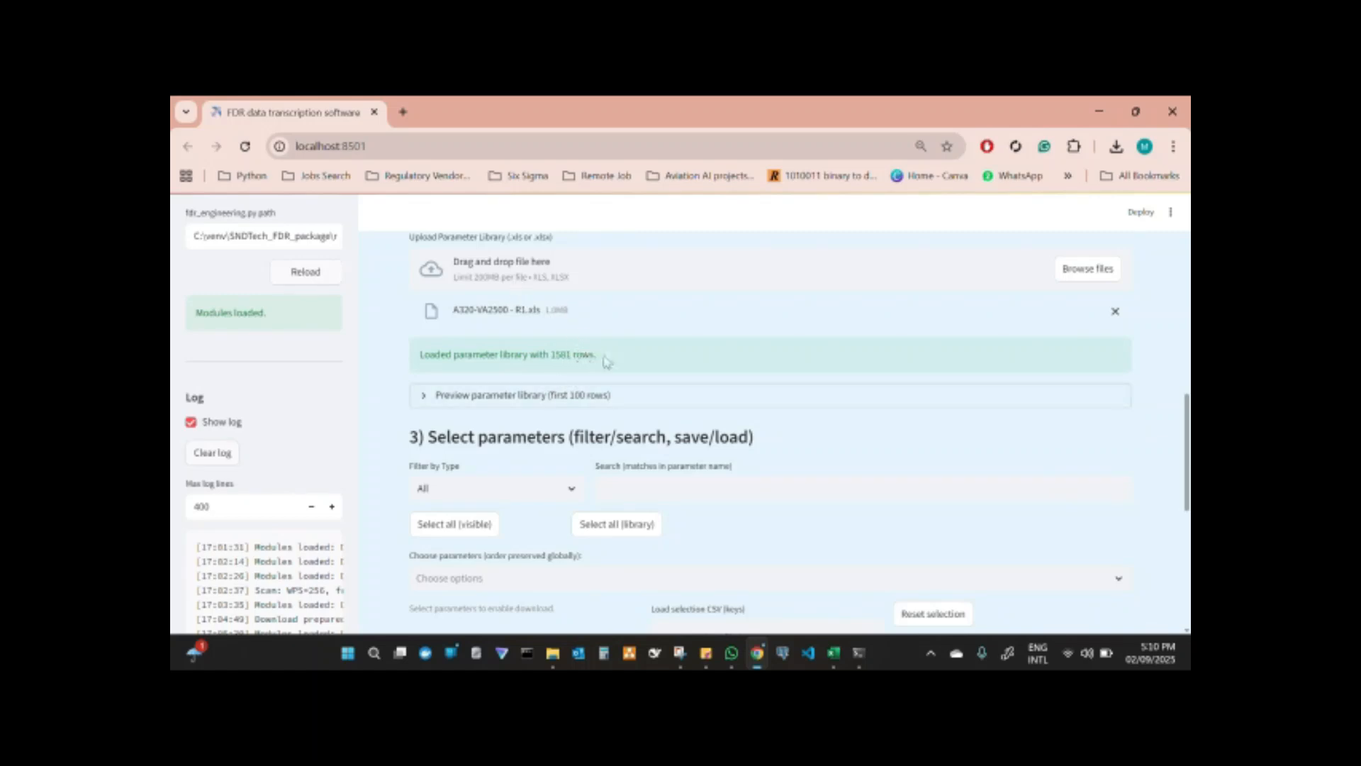
{"action": "scroll", "coordinate": [936, 415], "scroll_direction": "down", "scroll_amount": 1}
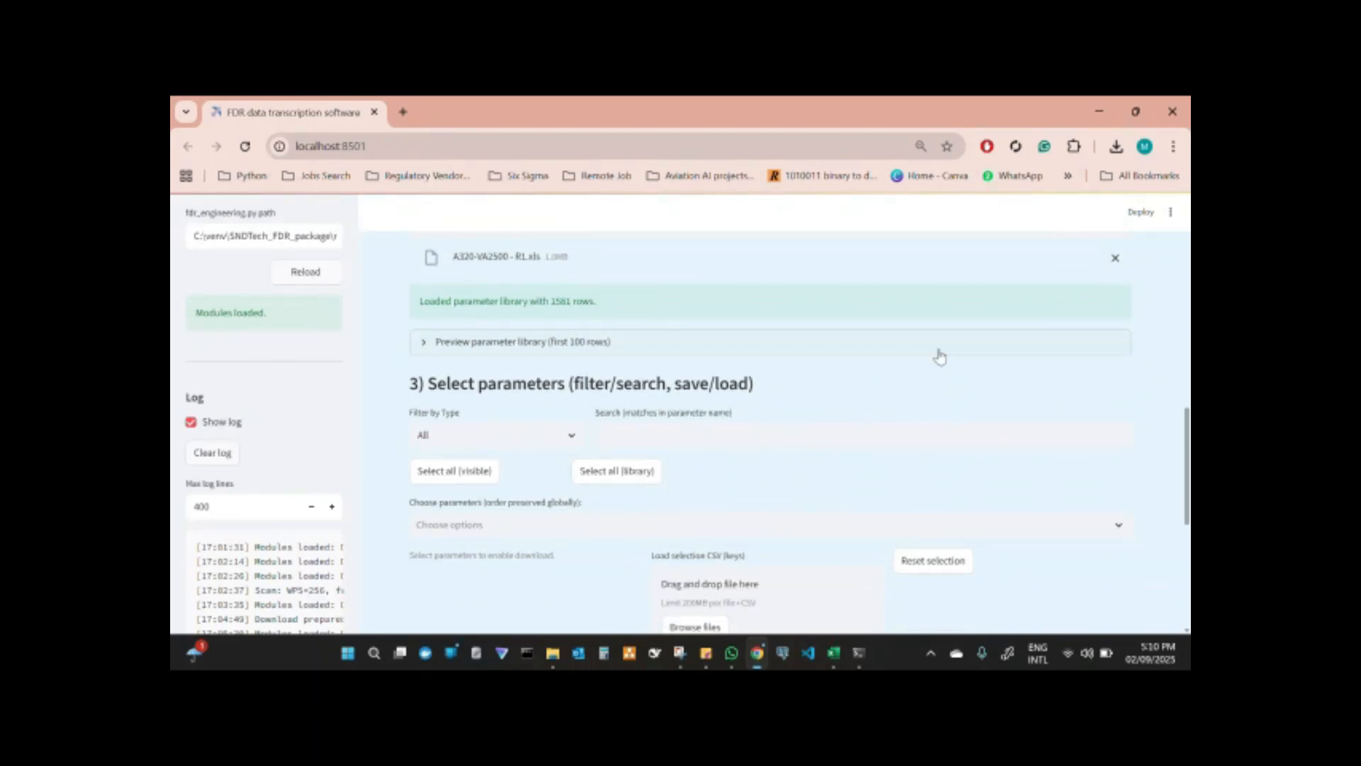
{"action": "left_click", "coordinate": [1042, 345]}
{"action": "scroll", "coordinate": [845, 471], "scroll_direction": "down", "scroll_amount": 5}
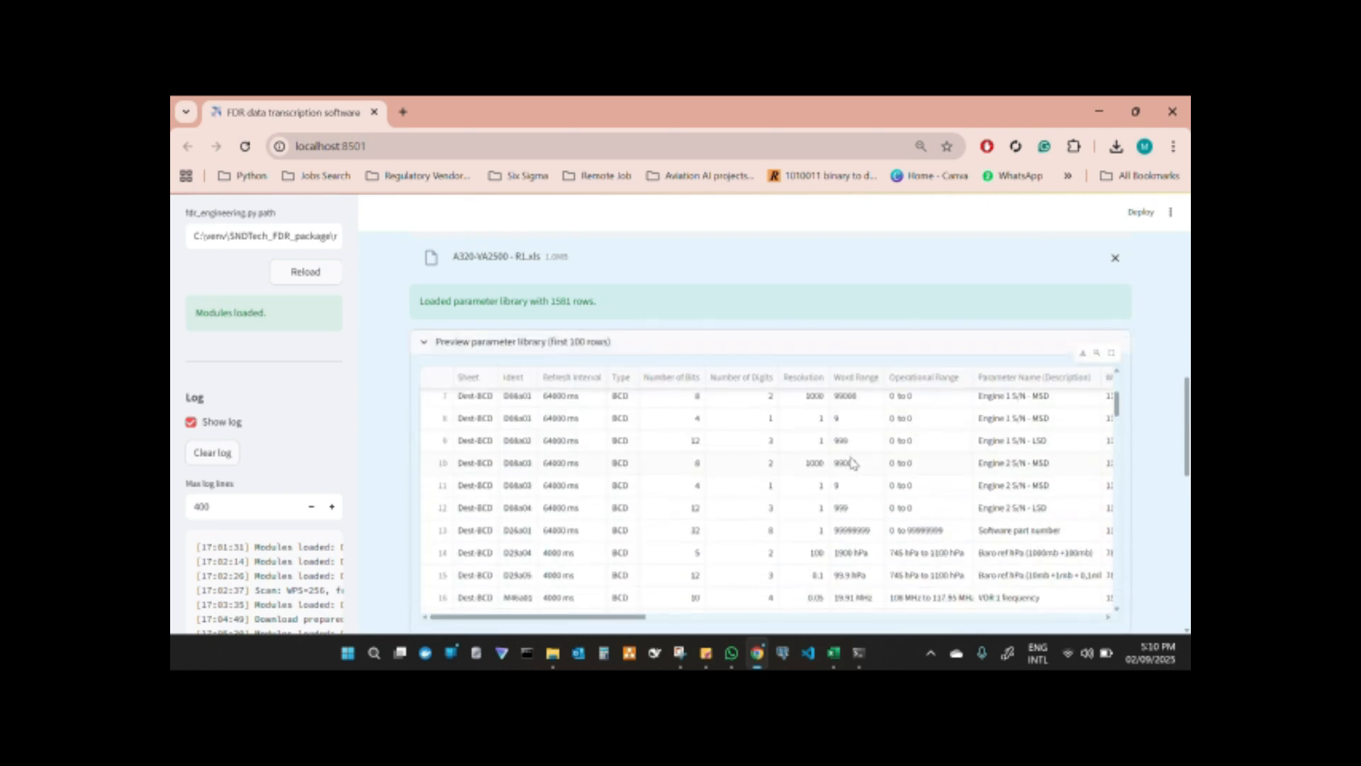
{"action": "left_click", "coordinate": [1113, 353]}
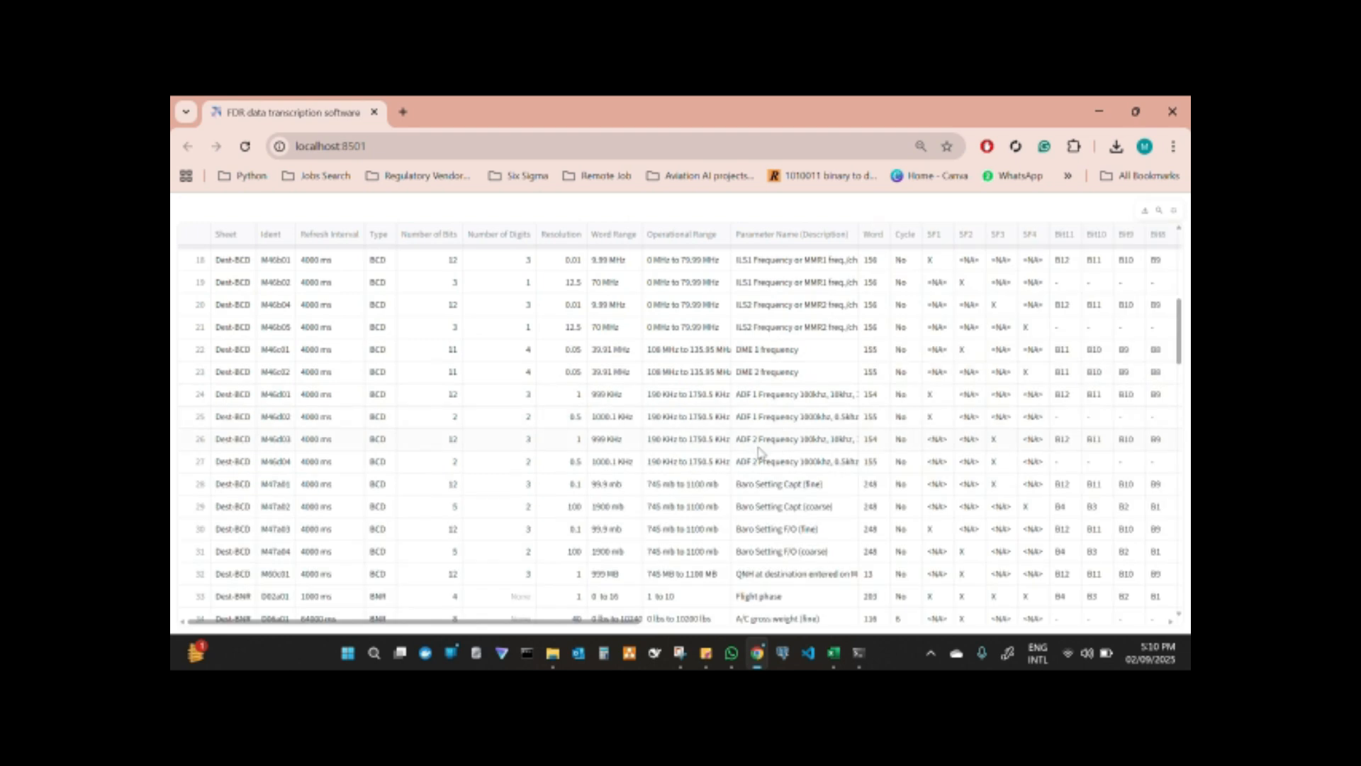
{"action": "left_click", "coordinate": [1174, 210]}
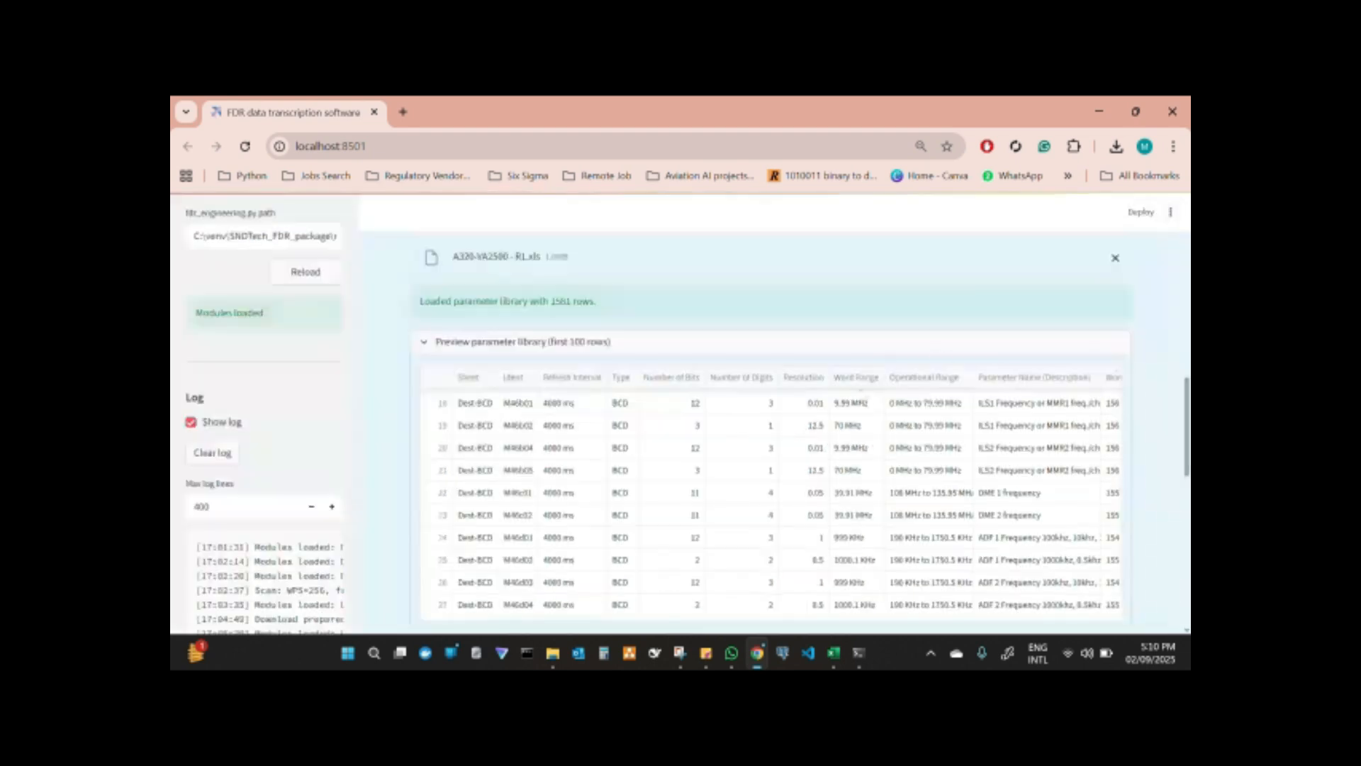
{"action": "left_click", "coordinate": [425, 343]}
With the type filter on All, search the parameters for roll and add Roll angle and Roll attitude to the selection
{"action": "scroll", "coordinate": [739, 447], "scroll_direction": "down", "scroll_amount": 2}
{"action": "left_click", "coordinate": [742, 350]}
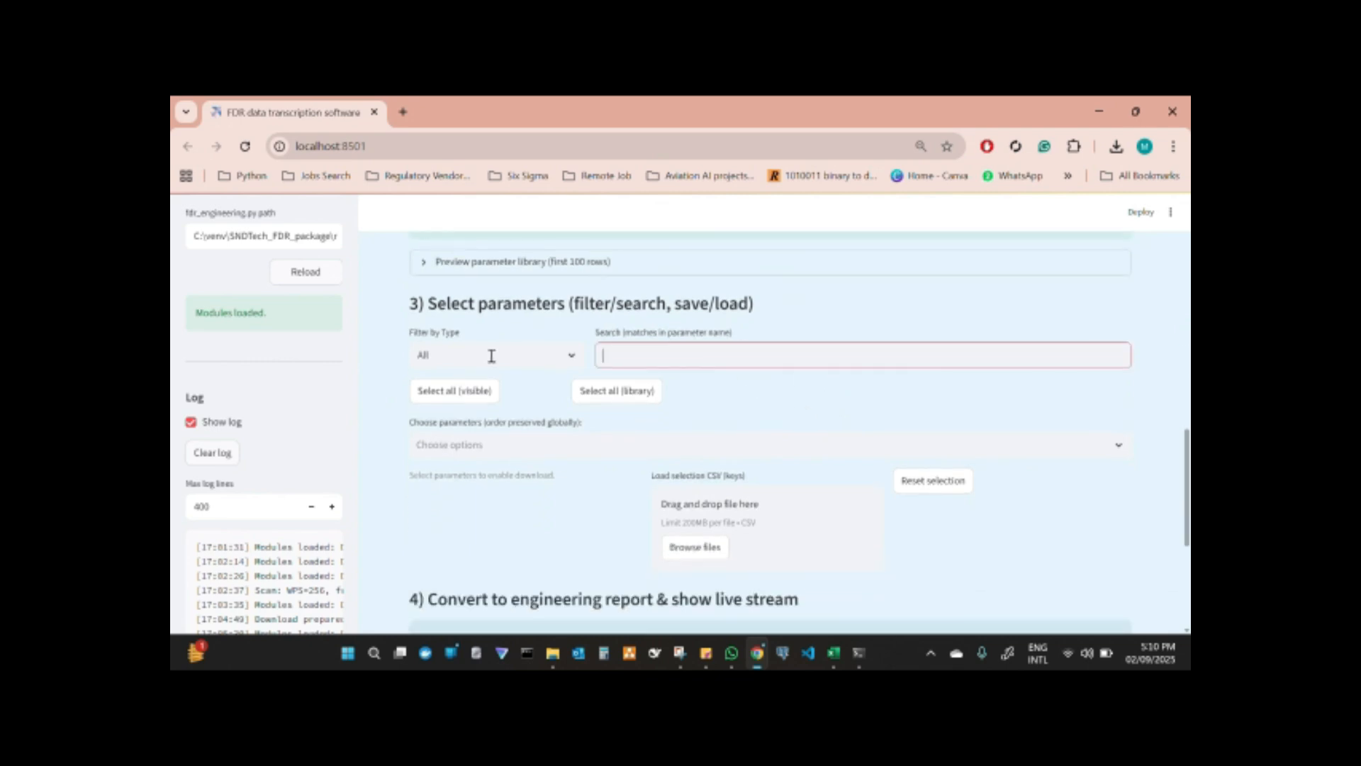
{"action": "left_click", "coordinate": [568, 355]}
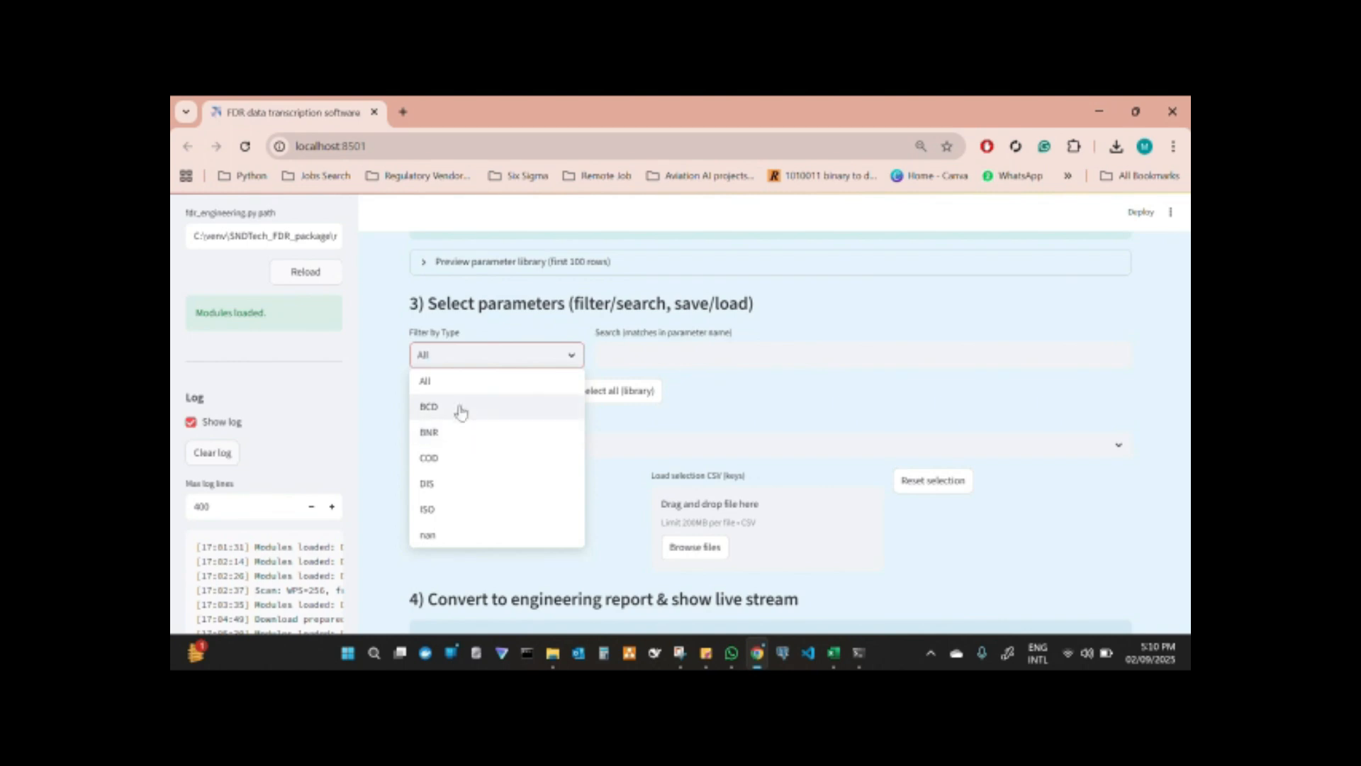
{"action": "left_click", "coordinate": [462, 383]}
{"action": "left_click", "coordinate": [660, 354]}
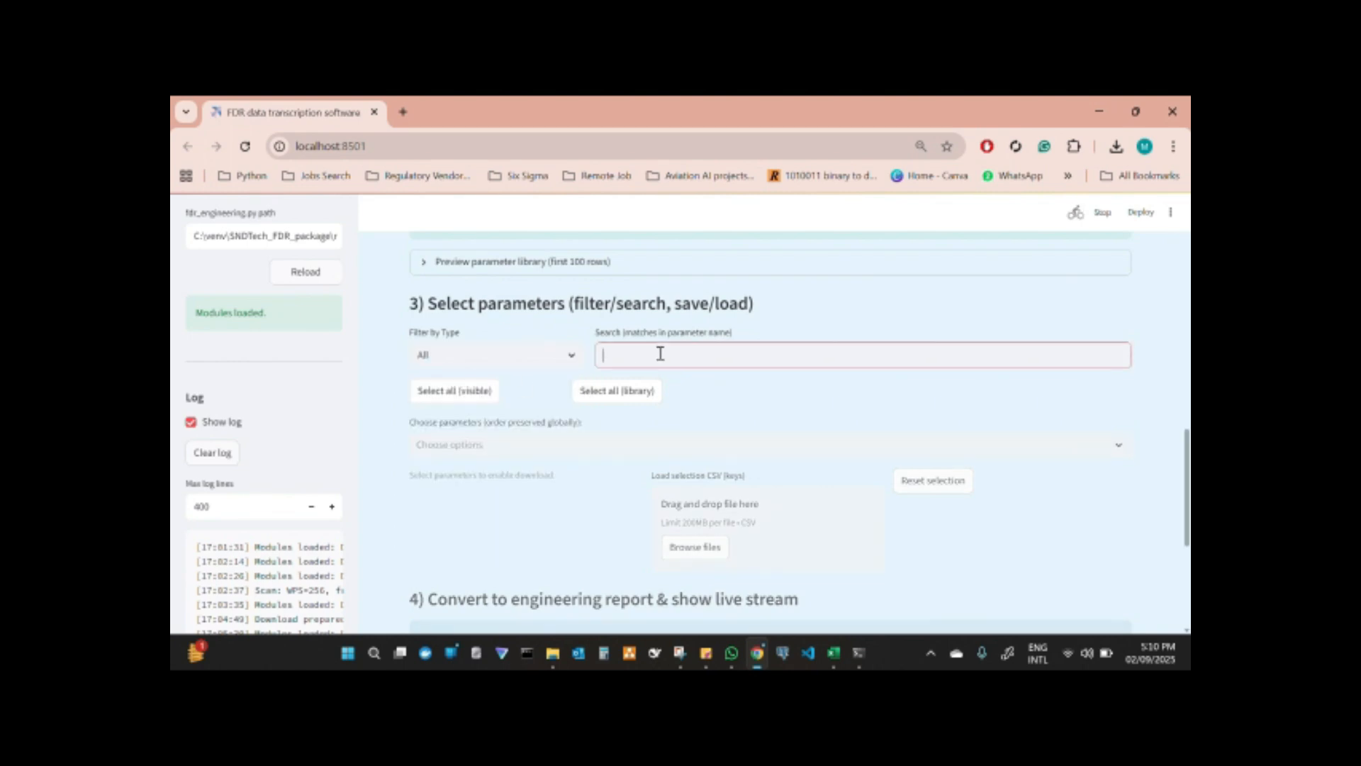
{"action": "type", "text": "mf"}
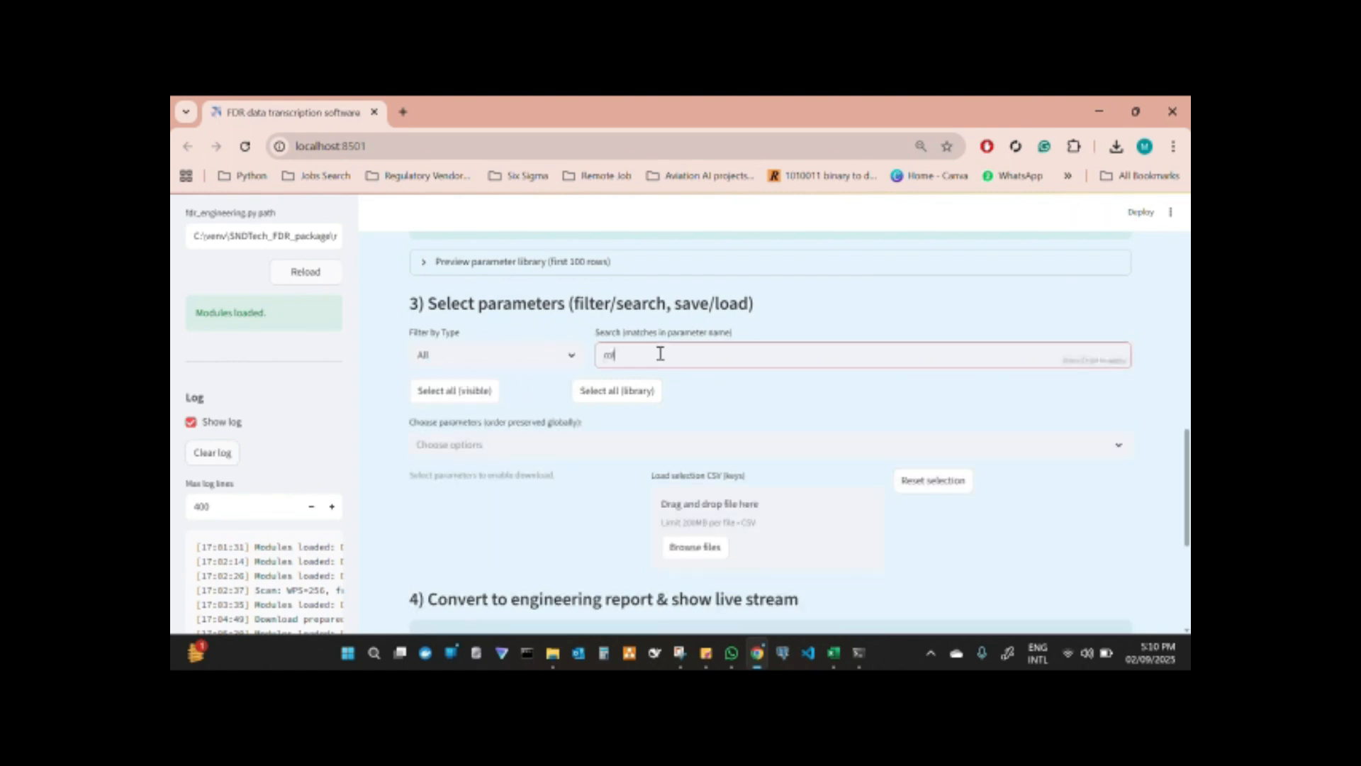
{"action": "key", "text": "Return"}
{"action": "left_click", "coordinate": [1115, 445]}
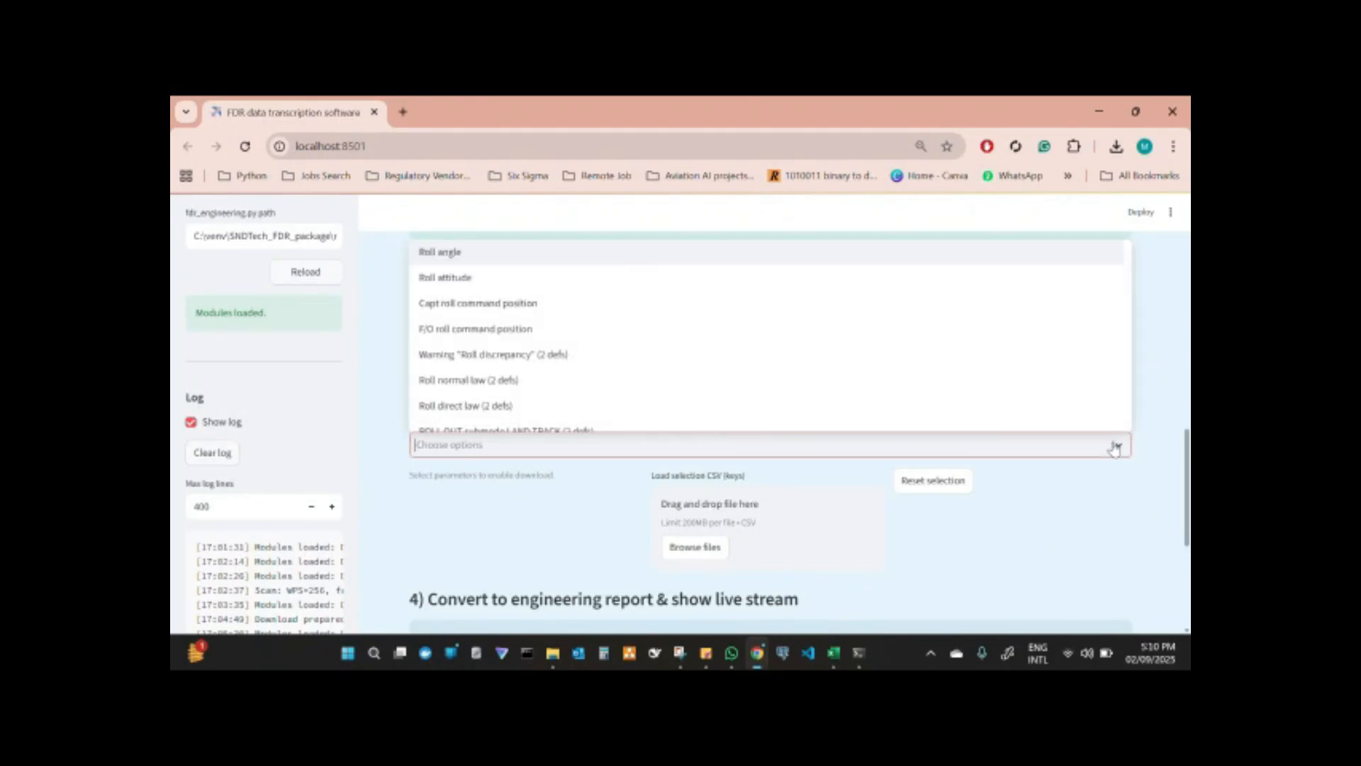
{"action": "left_click", "coordinate": [462, 263]}
{"action": "left_click", "coordinate": [464, 256]}
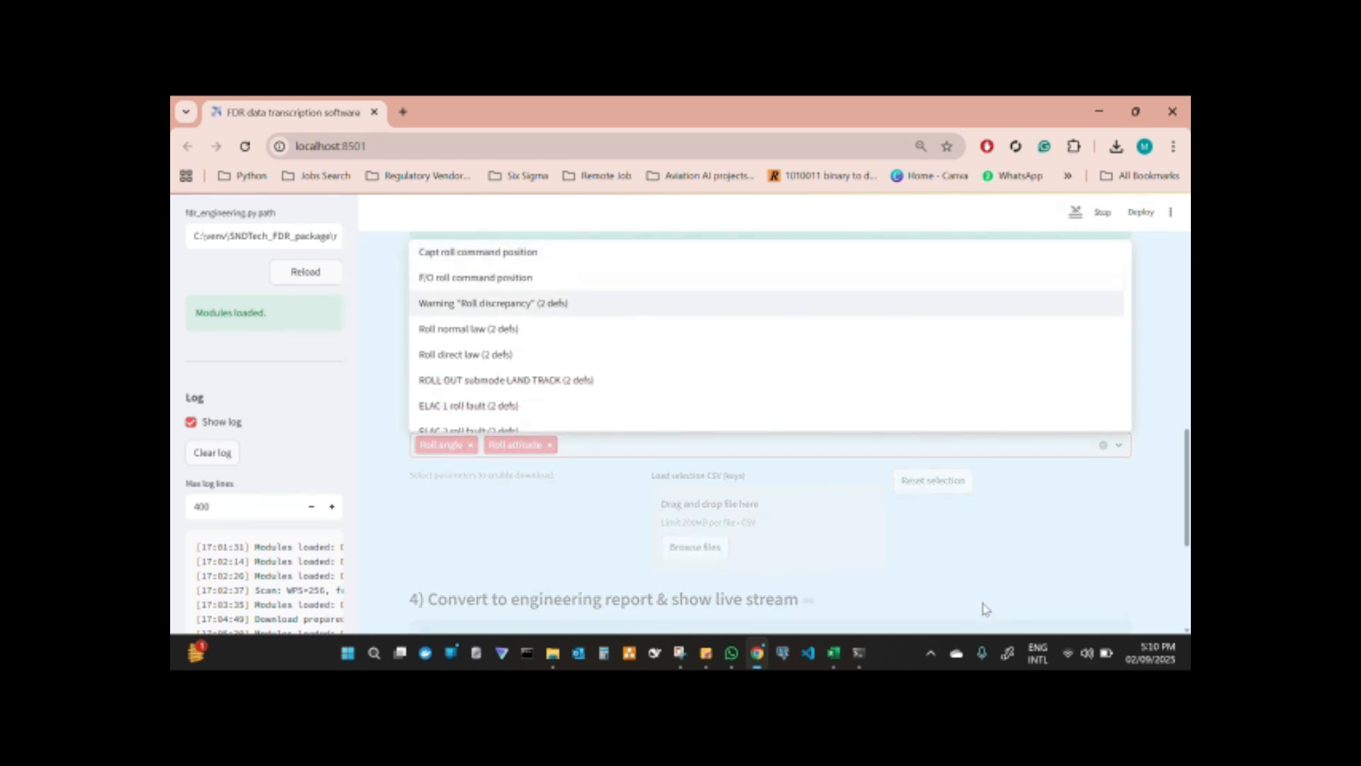
{"action": "left_click", "coordinate": [929, 577]}
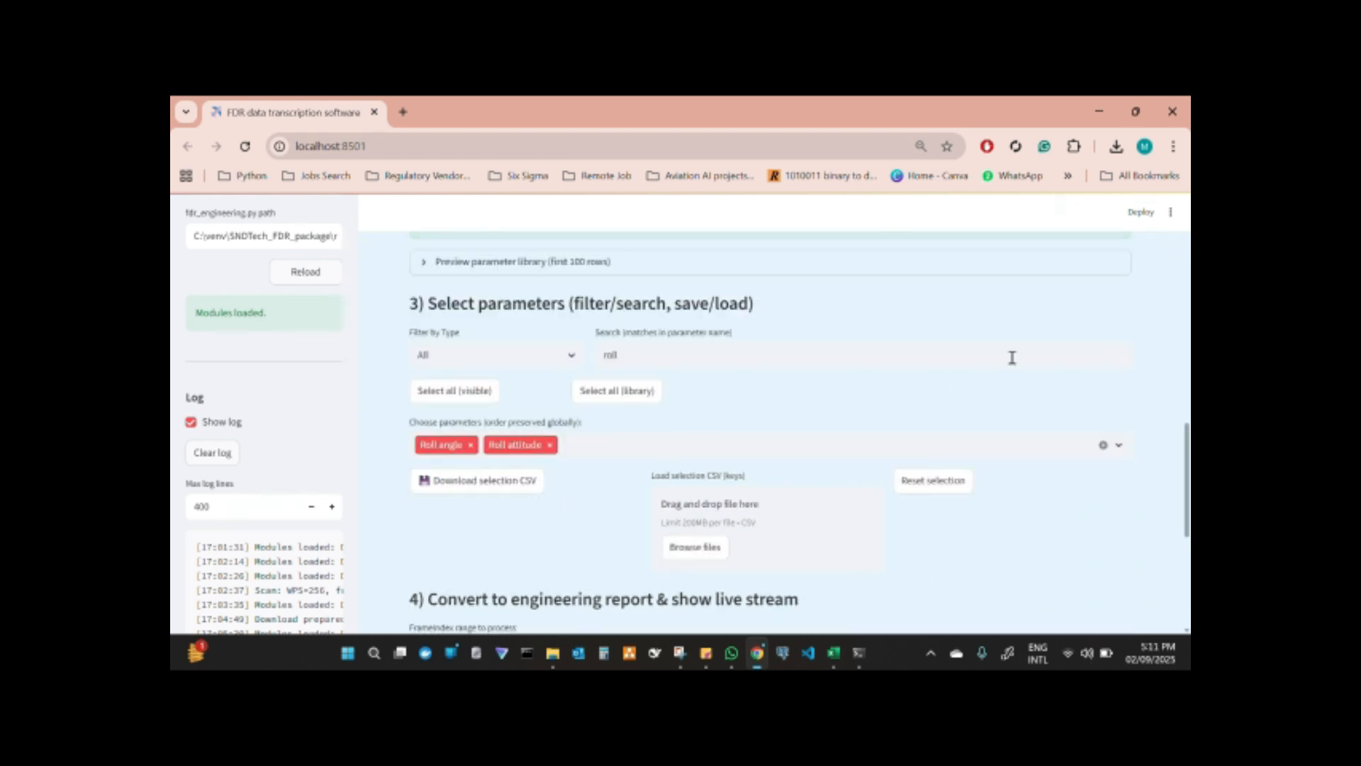
Search the parameters for squat and add the LH, RH and nose LDG squat switches to the selection
{"action": "left_click", "coordinate": [1074, 356]}
{"action": "double_click", "coordinate": [615, 346]}
{"action": "type", "text": "squ"}
{"action": "mouse_move", "coordinate": [705, 652]}
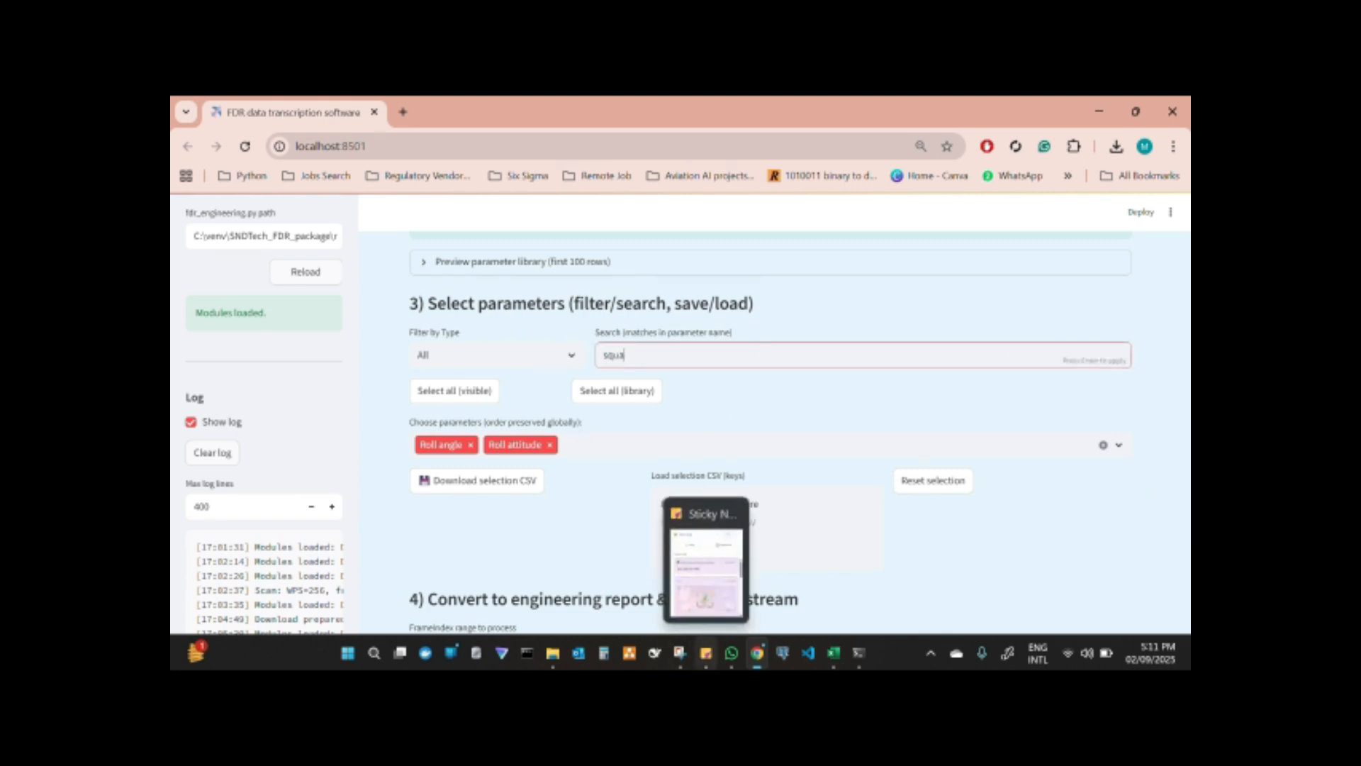
{"action": "key", "text": "Return"}
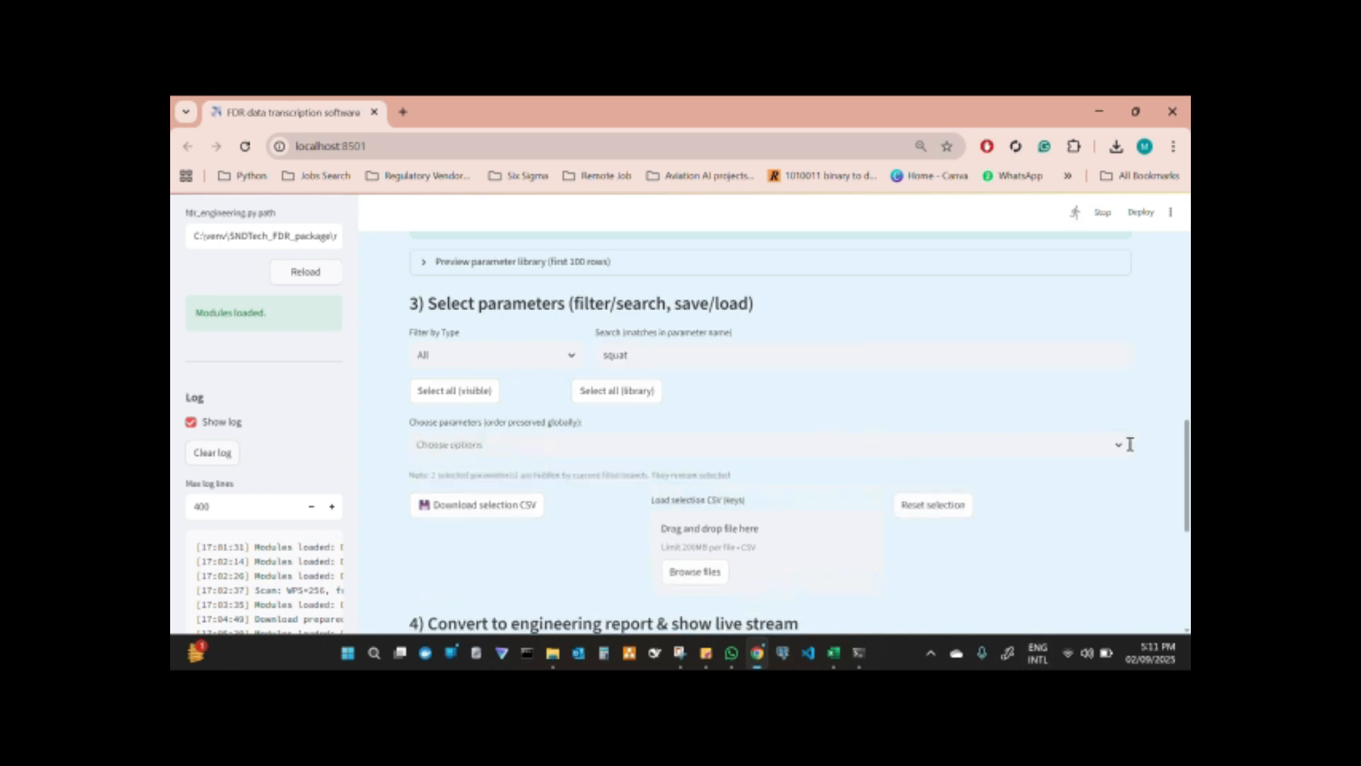
{"action": "left_click", "coordinate": [1113, 452]}
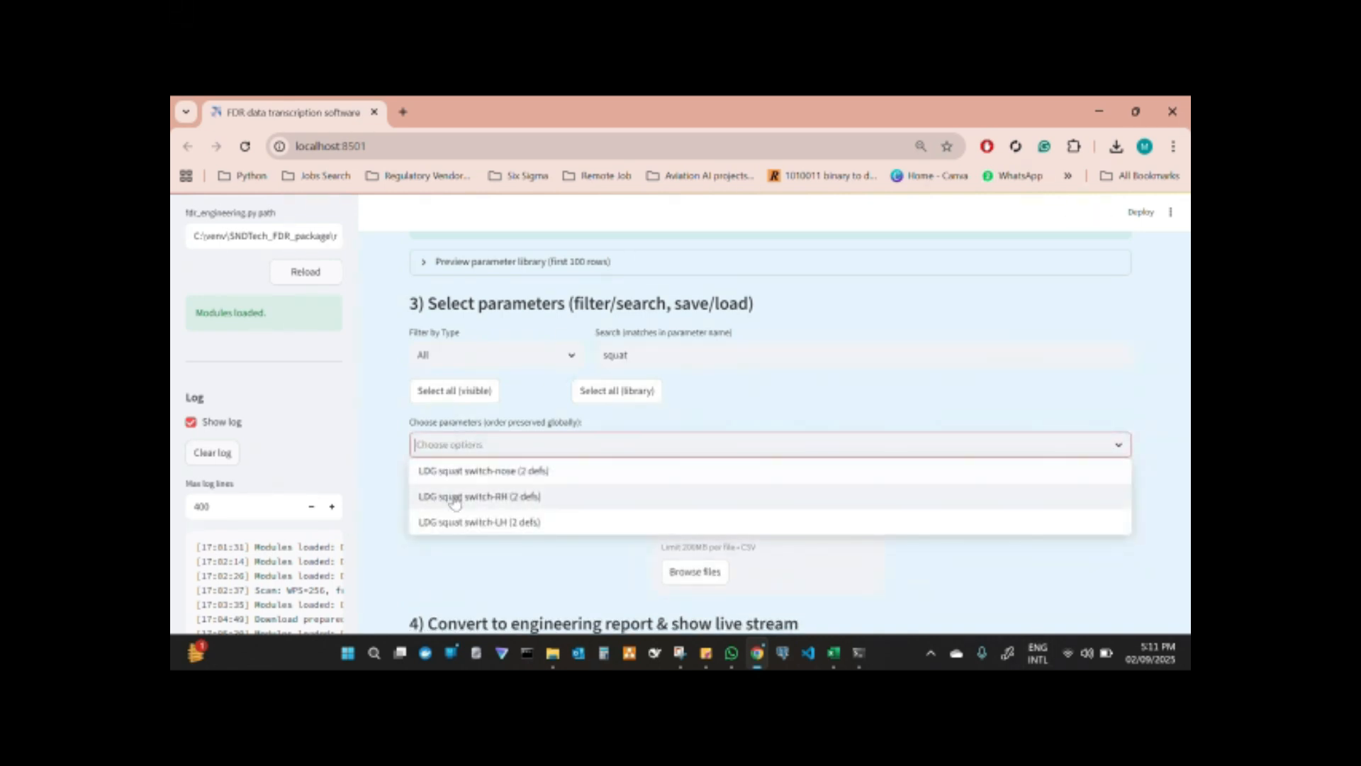
{"action": "left_click", "coordinate": [482, 521]}
{"action": "left_click", "coordinate": [487, 495]}
{"action": "left_click", "coordinate": [486, 471]}
{"action": "left_click", "coordinate": [759, 415]}
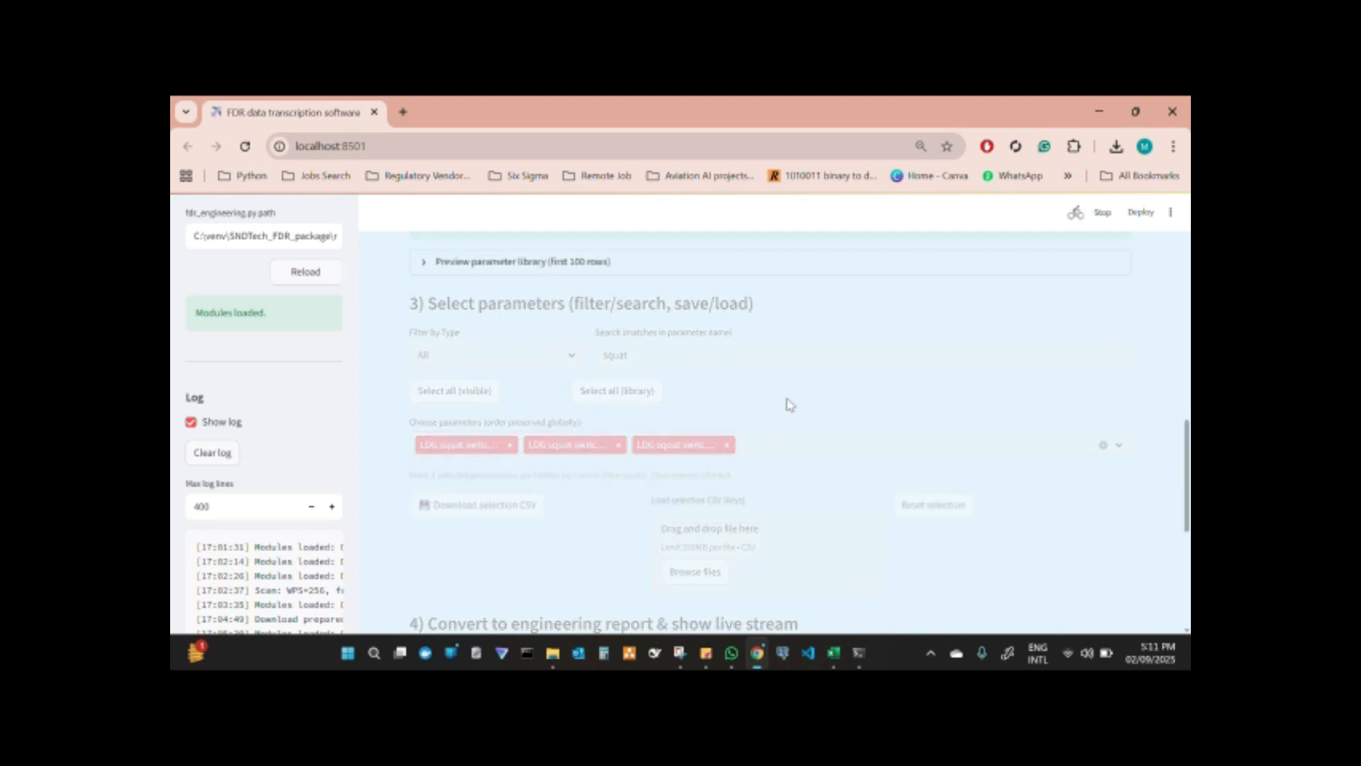
{"action": "left_click", "coordinate": [1123, 445]}
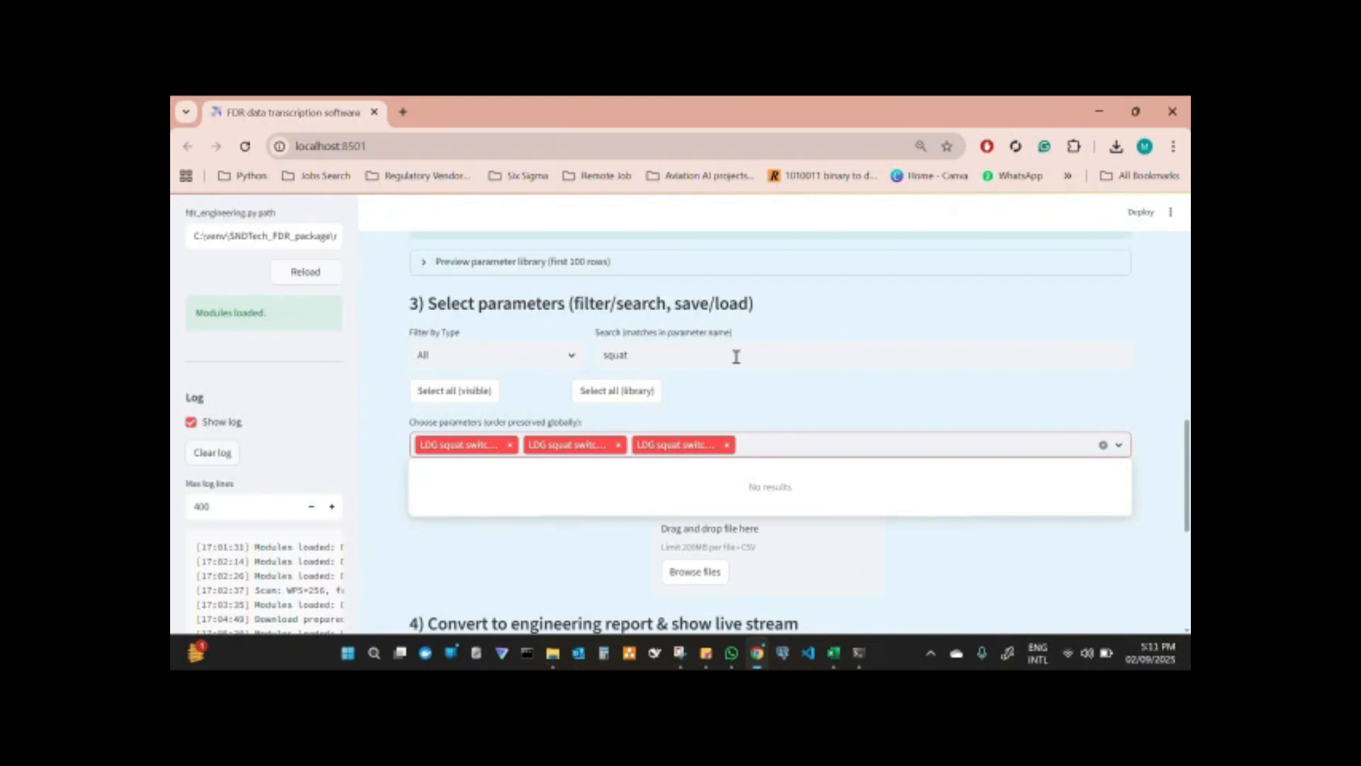
Search the parameters for n1 and add N1 actual Eng 1 and N1 actual Eng 2 to the selection
{"action": "double_click", "coordinate": [701, 358]}
{"action": "type", "text": "n"}
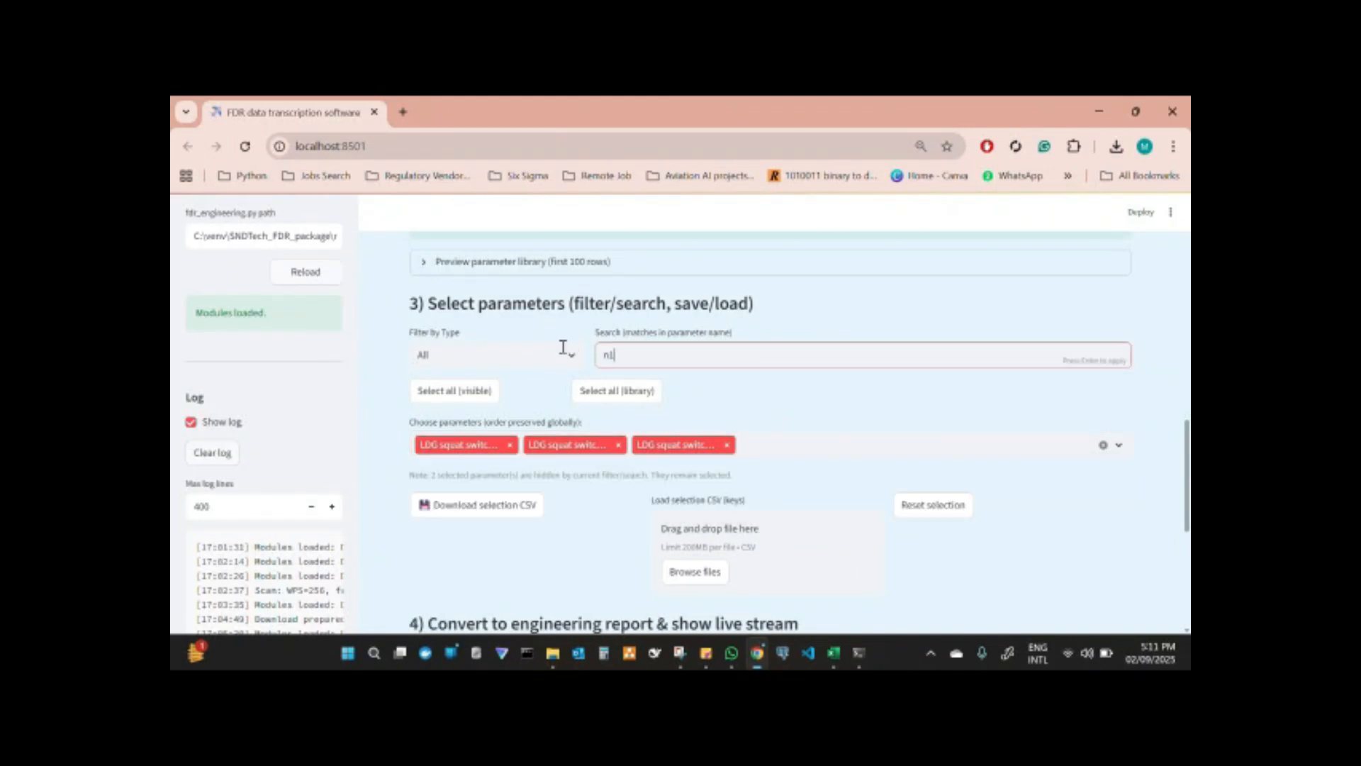
{"action": "type", "text": "l"}
{"action": "key", "text": "Return"}
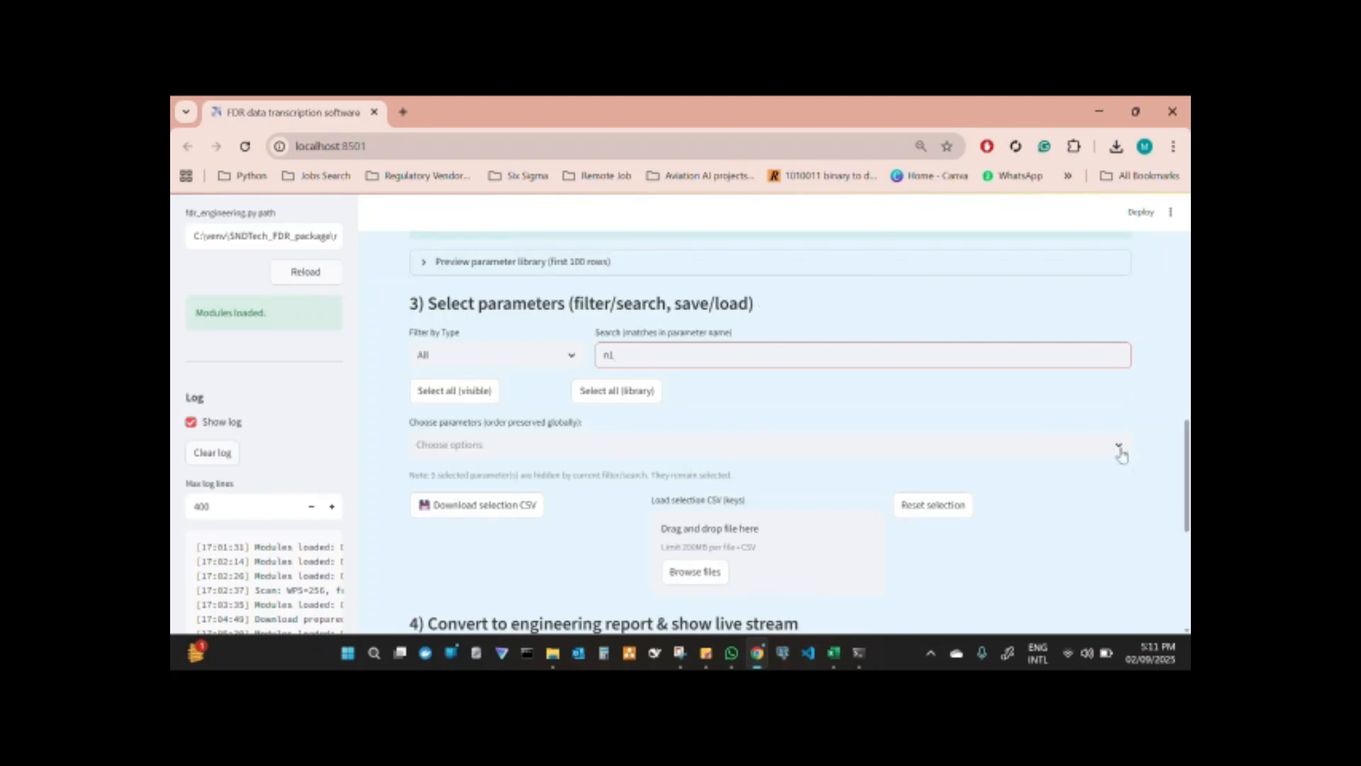
{"action": "left_click", "coordinate": [1119, 446]}
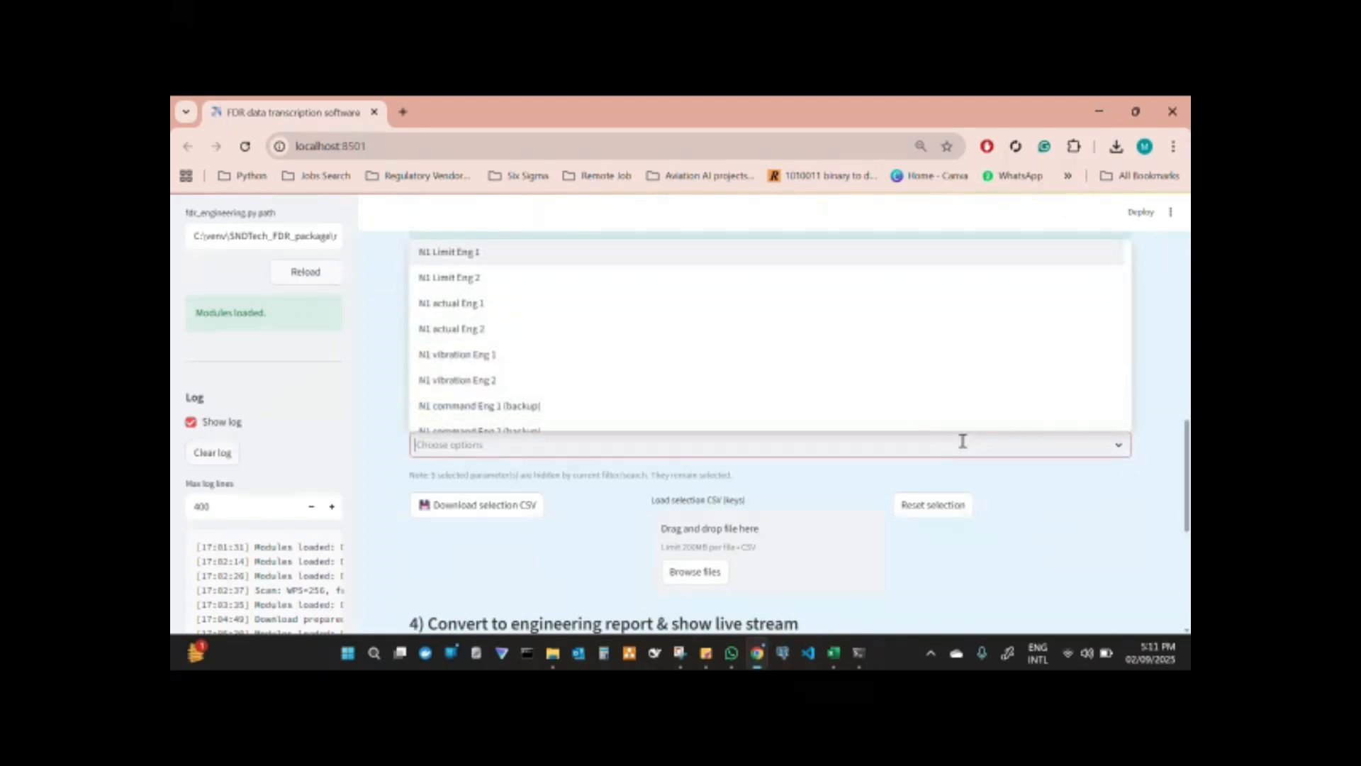
{"action": "left_click", "coordinate": [479, 309]}
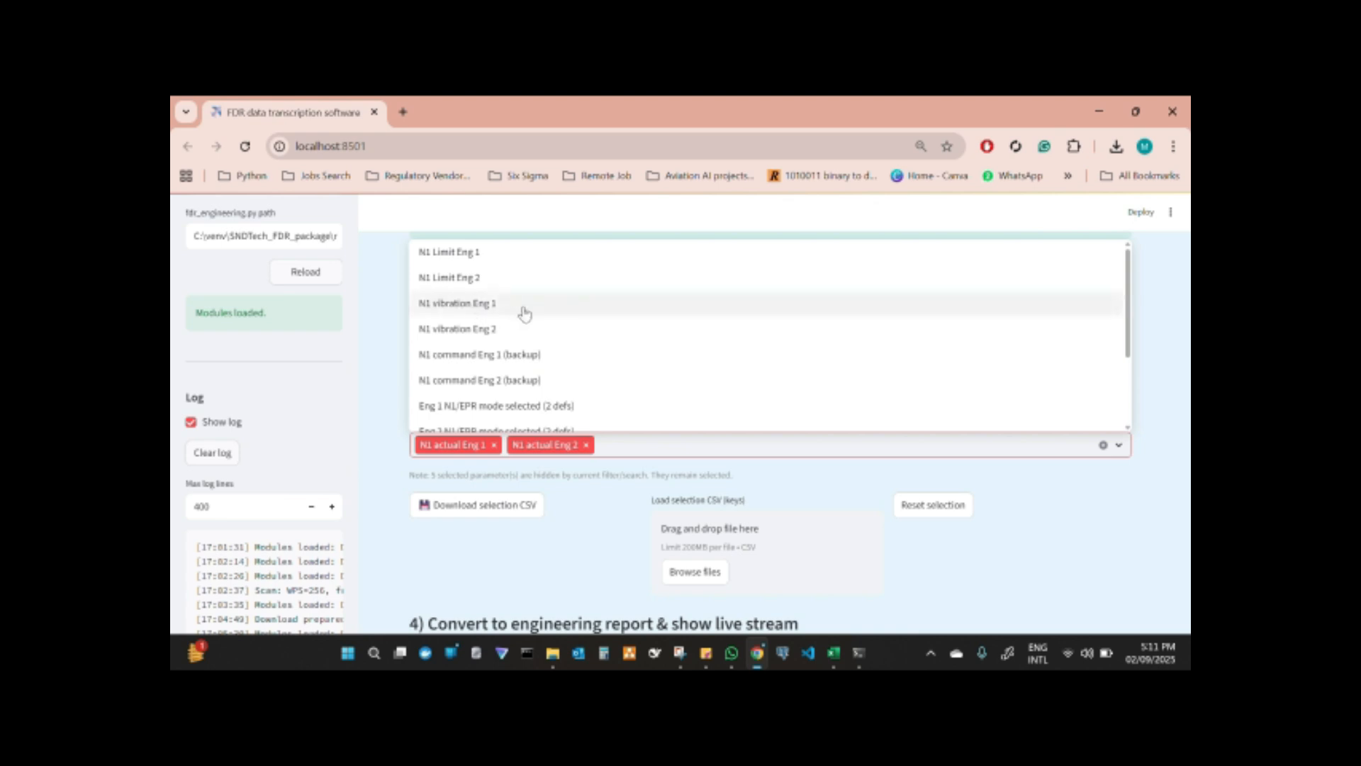
{"action": "left_click", "coordinate": [498, 314]}
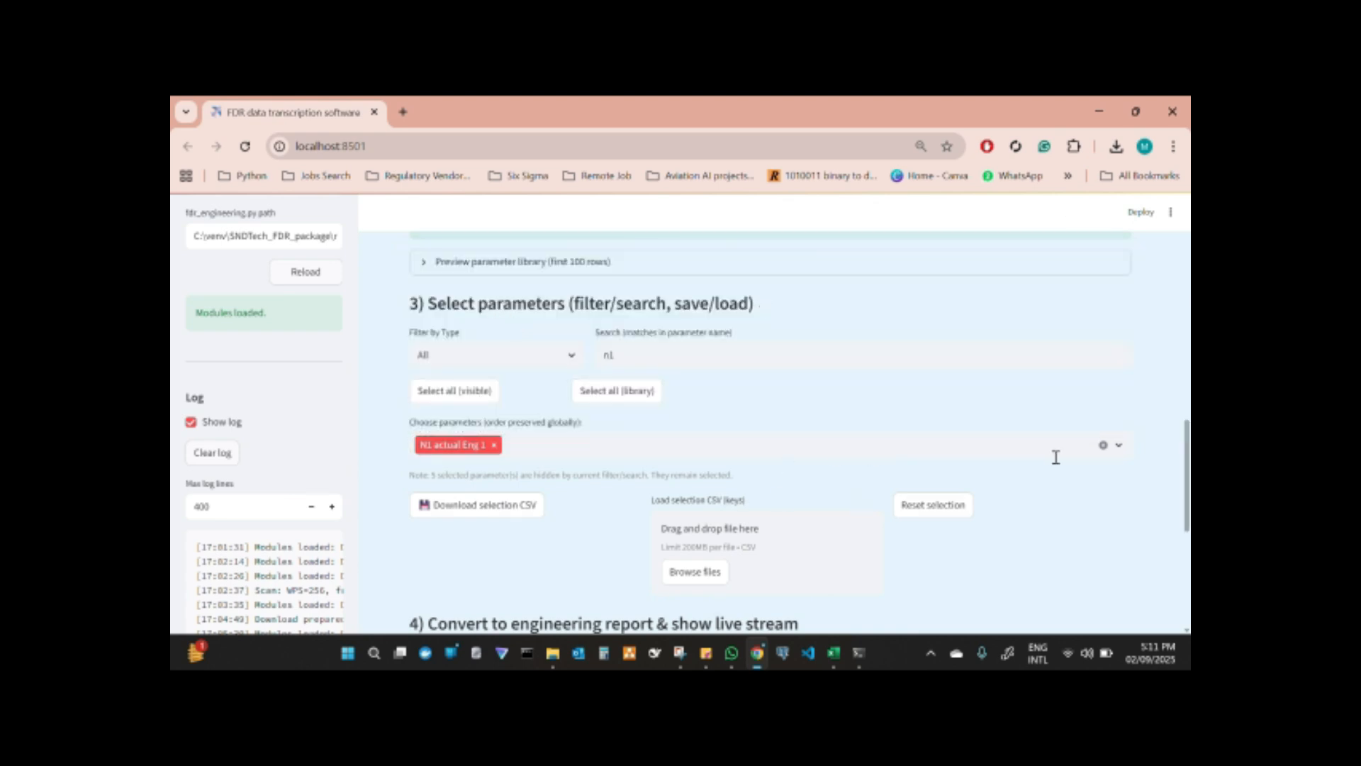
{"action": "left_click", "coordinate": [1119, 445]}
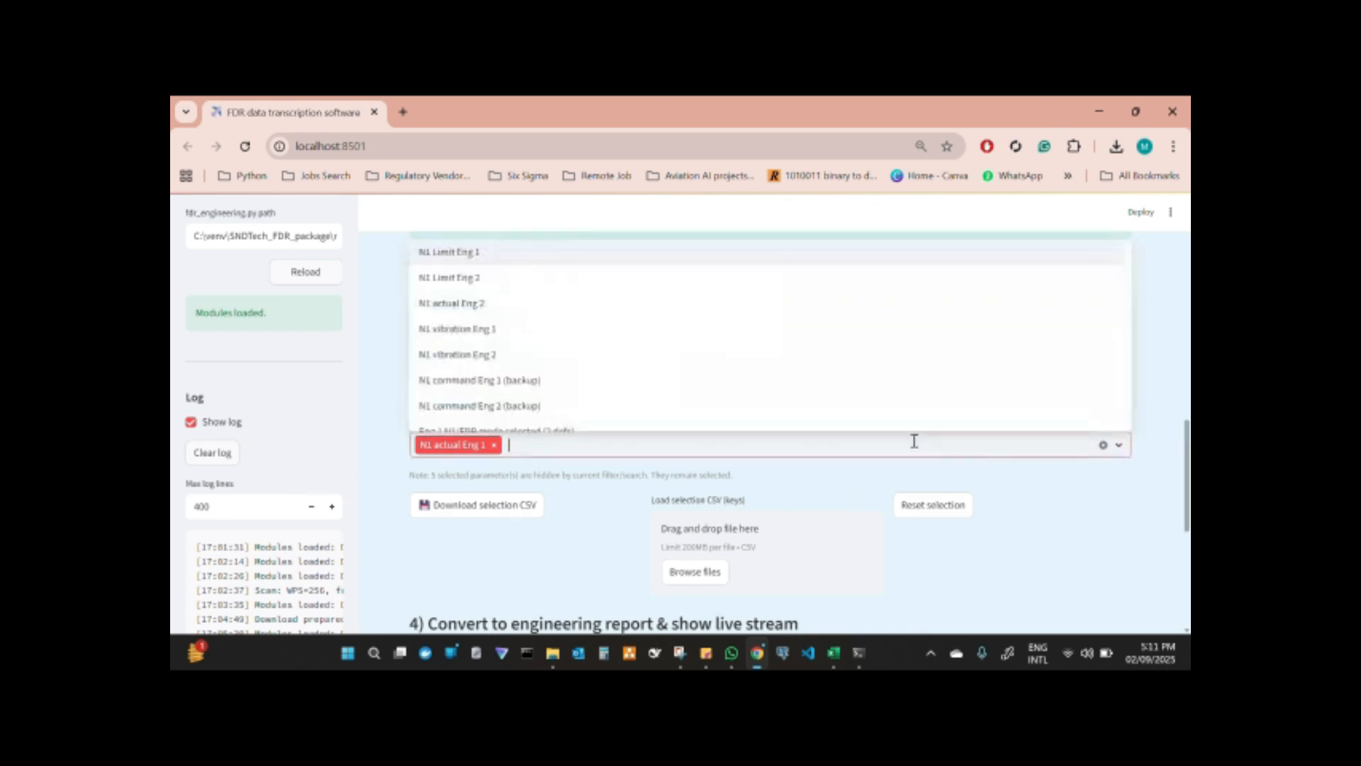
{"action": "left_click", "coordinate": [471, 304]}
{"action": "left_click", "coordinate": [993, 551]}
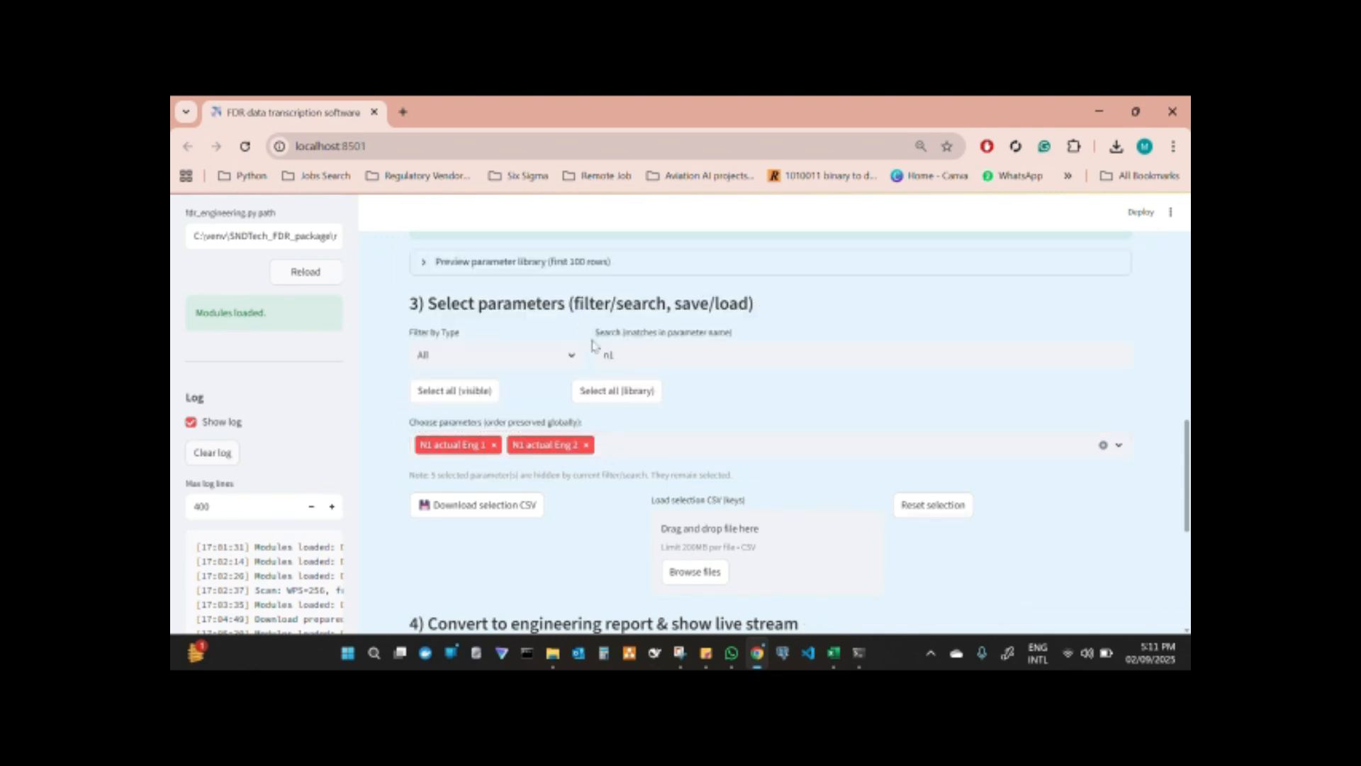
Clear the parameter search text to list the whole selection
{"action": "double_click", "coordinate": [628, 356]}
{"action": "key", "text": "BackSpace"}
{"action": "left_click", "coordinate": [1062, 606]}
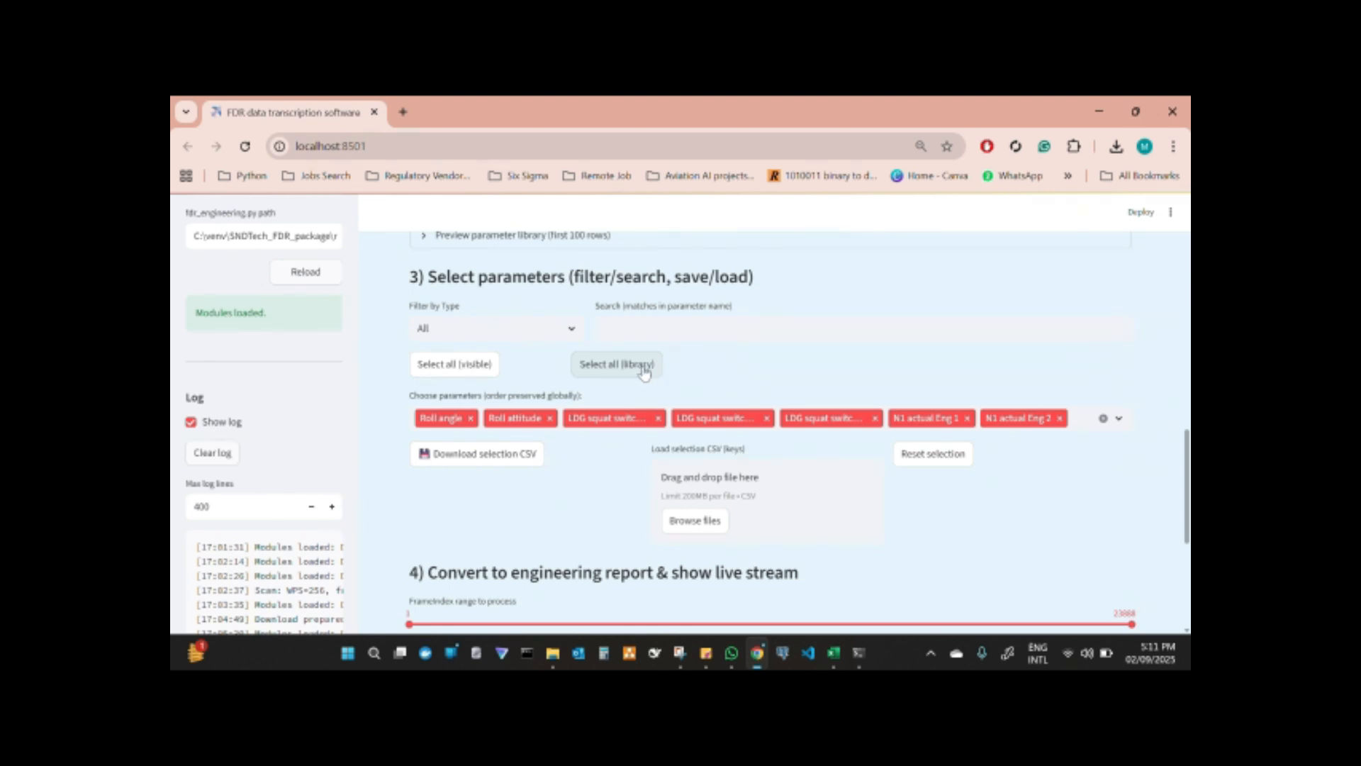
Start downloading the parameter selection as the CSV selected_parameters_keys and cancel the save
{"action": "scroll", "coordinate": [558, 498], "scroll_direction": "down", "scroll_amount": 1}
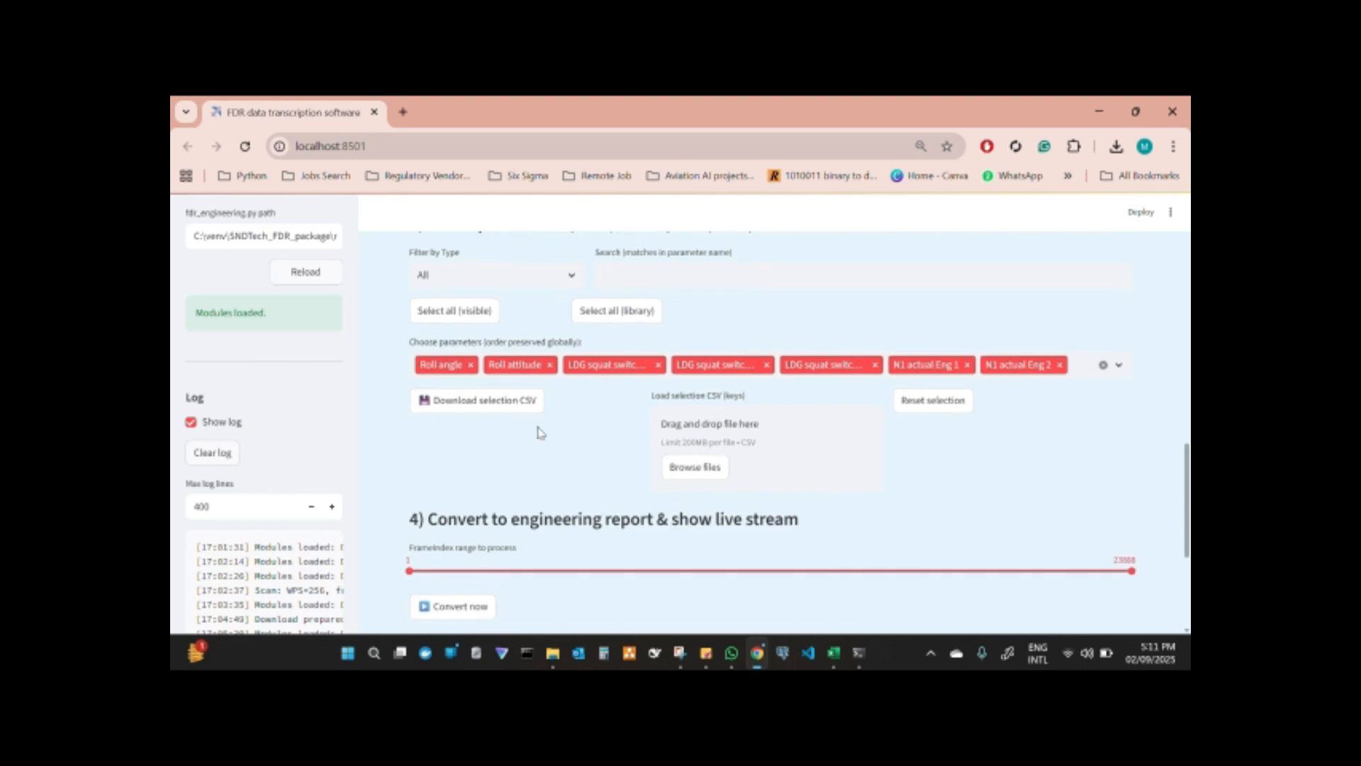
{"action": "left_click", "coordinate": [518, 409]}
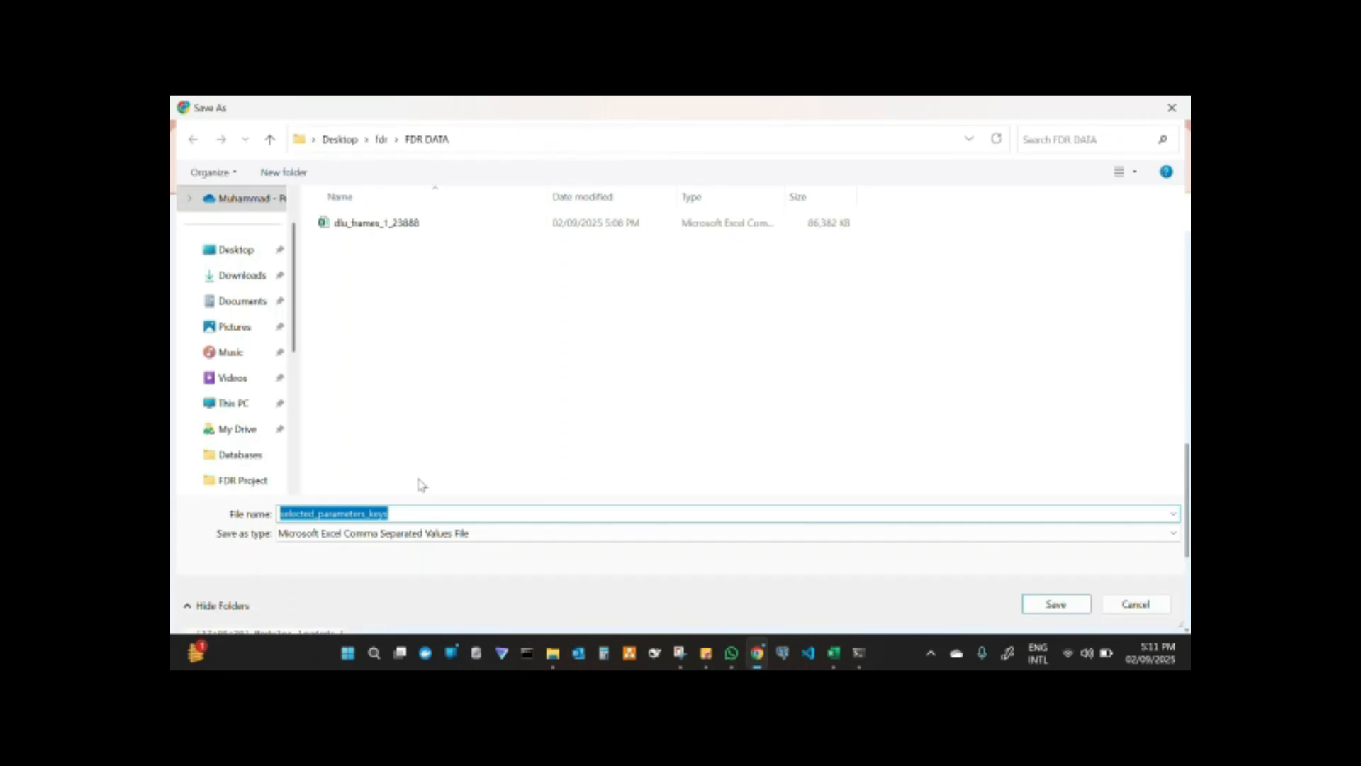
{"action": "left_click", "coordinate": [1143, 604]}
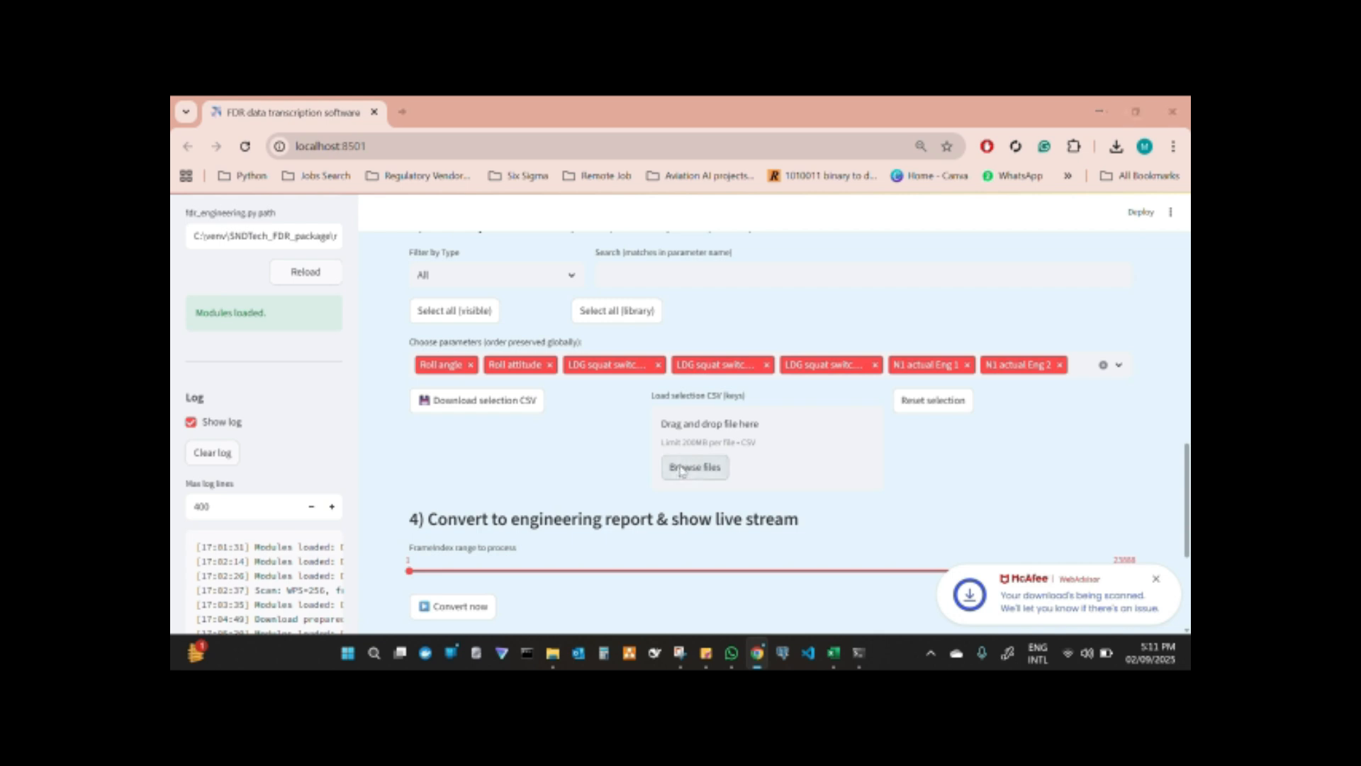
Examine the saved selection CSV files in the FDR Project\Parameters folder without loading any of them
{"action": "left_click", "coordinate": [682, 470]}
{"action": "left_click", "coordinate": [488, 139]}
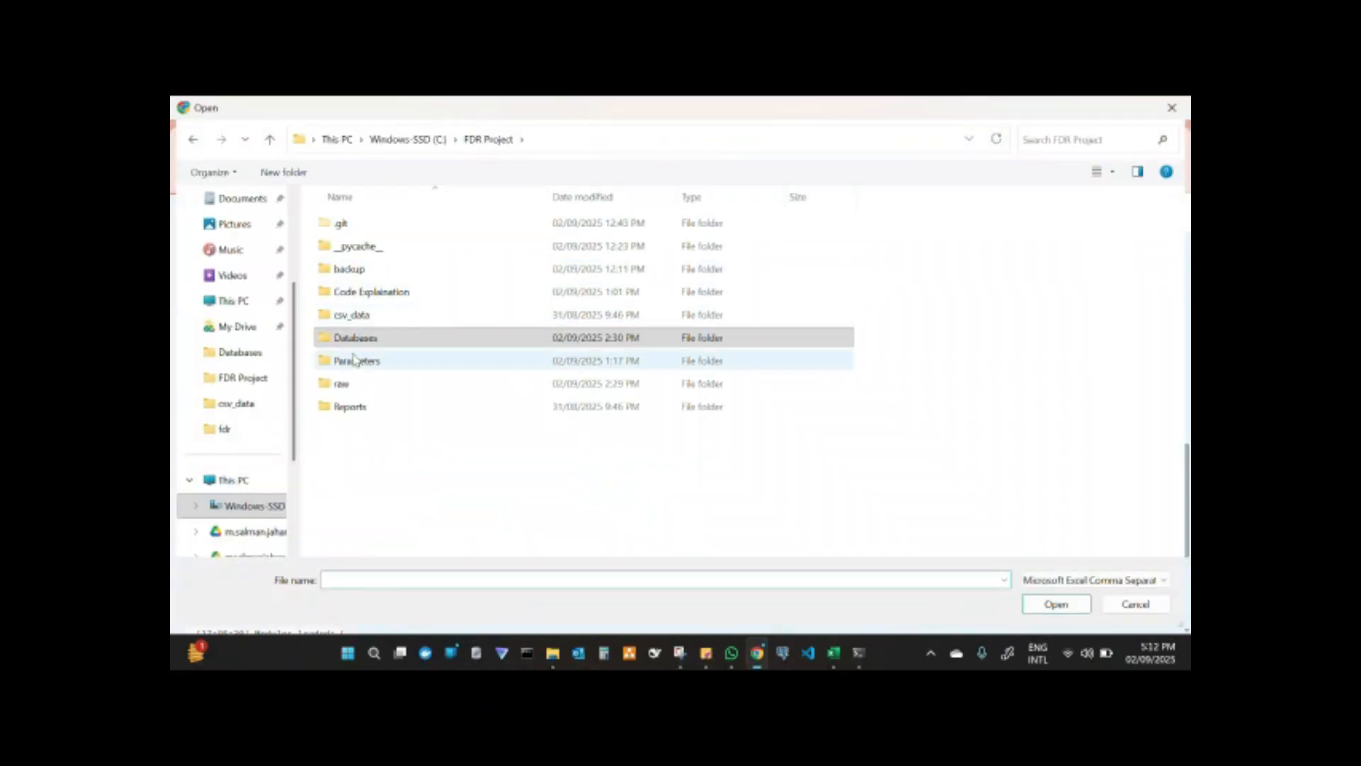
{"action": "double_click", "coordinate": [358, 362]}
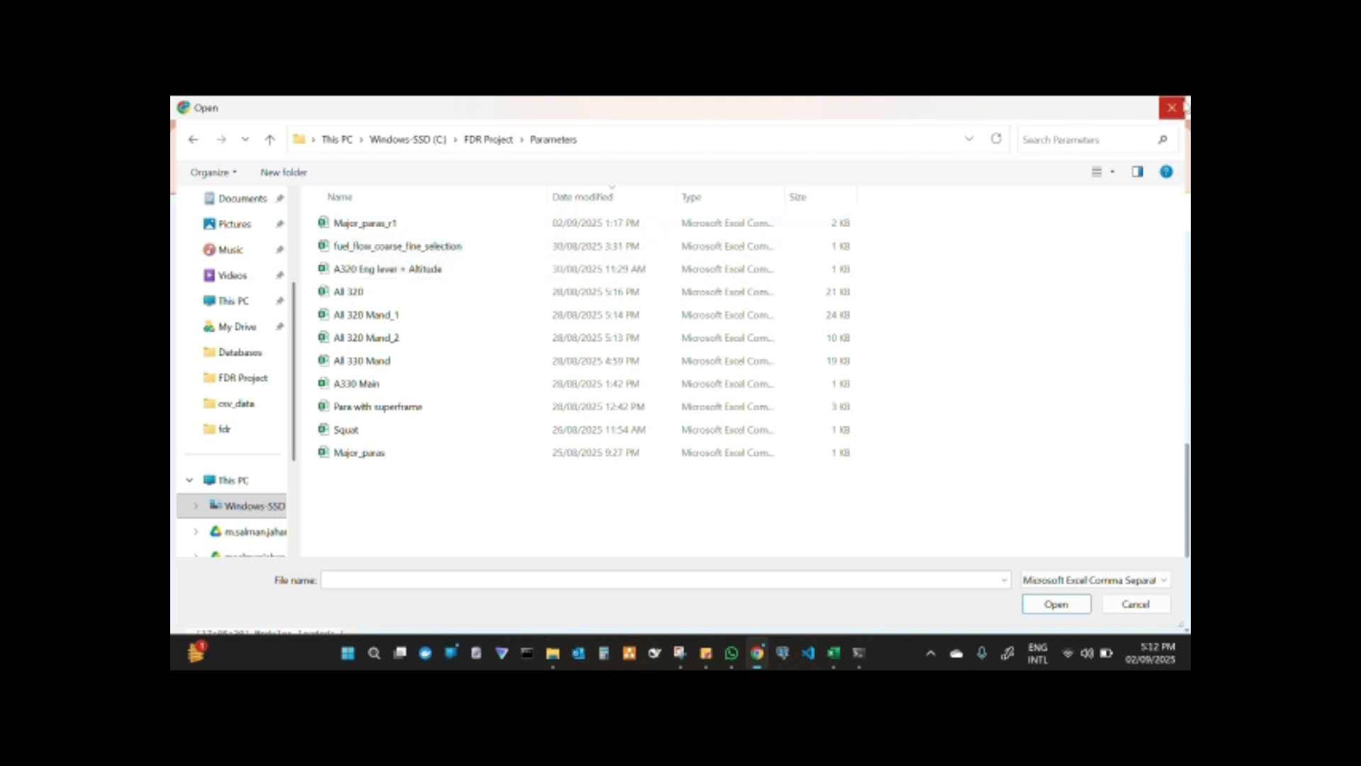
{"action": "left_click", "coordinate": [1135, 604]}
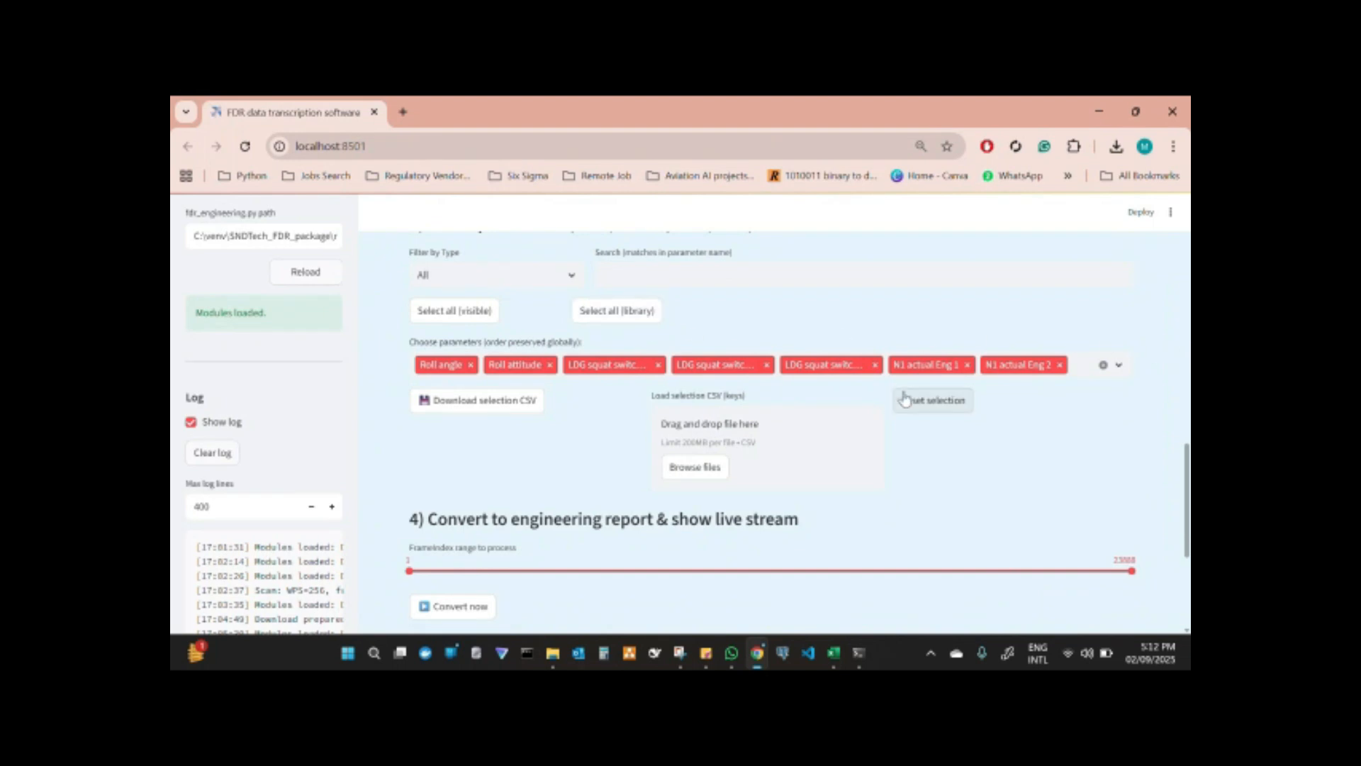
Convert the selected parameters to an engineering report over the full frame range of 1 to 23888
{"action": "scroll", "coordinate": [908, 505], "scroll_direction": "down", "scroll_amount": 1}
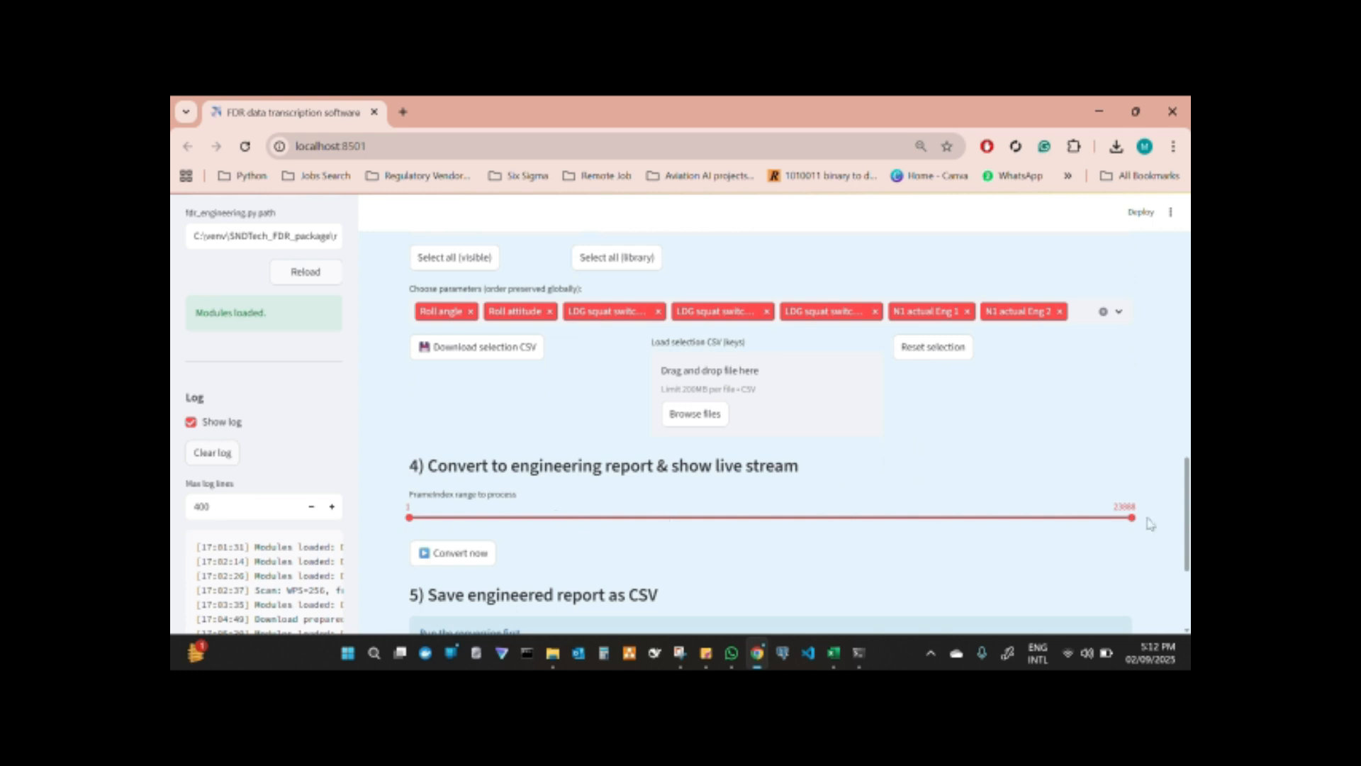
{"action": "scroll", "coordinate": [899, 442], "scroll_direction": "down", "scroll_amount": 1}
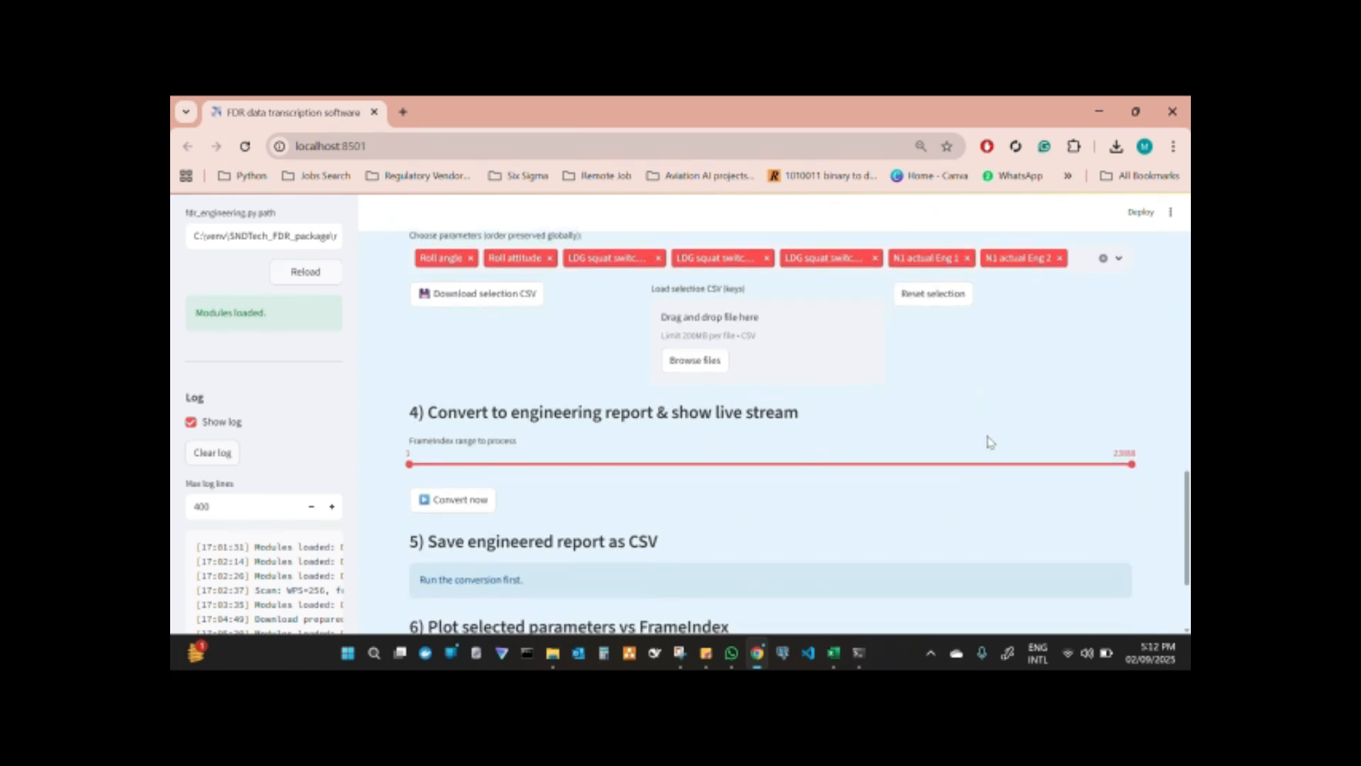
{"action": "left_click", "coordinate": [458, 502]}
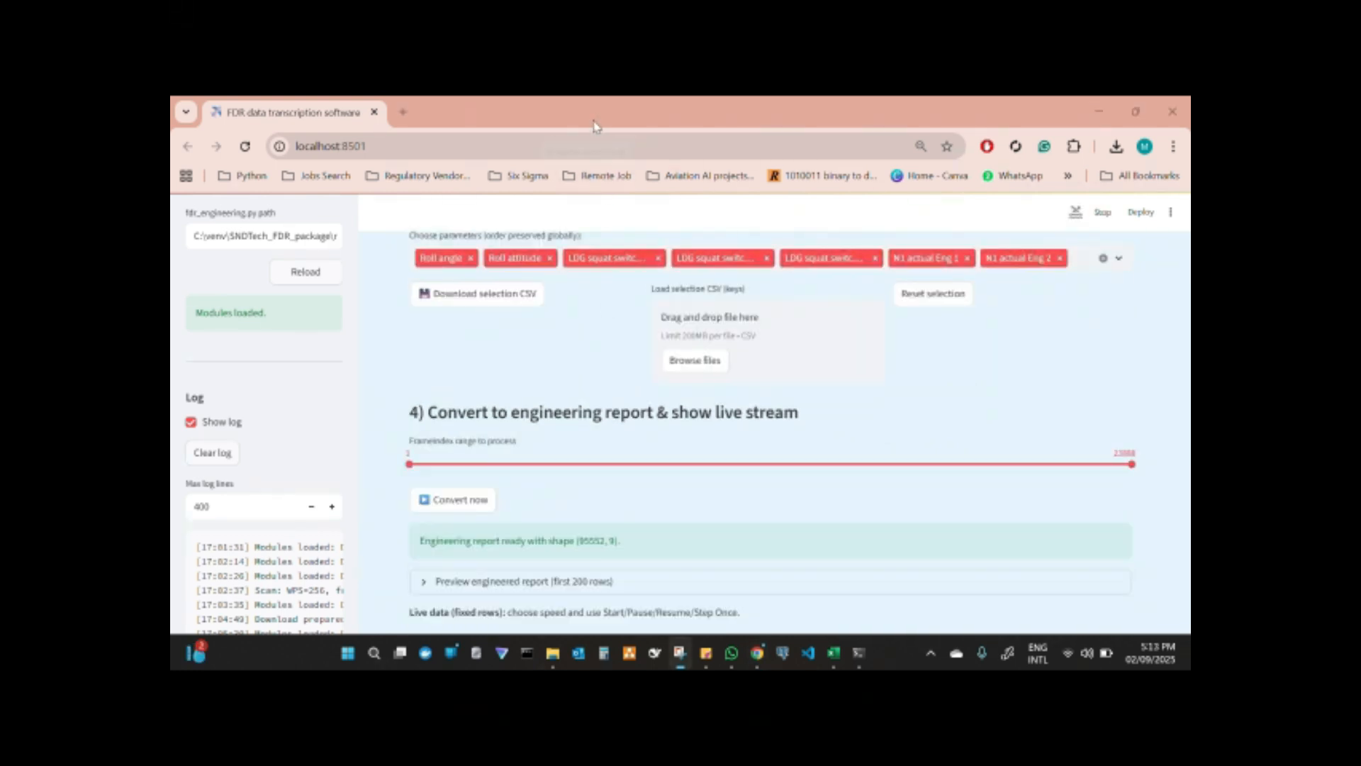
Examine the conversion result together with the chosen parameters, the processed frame range and the live data controls
{"action": "scroll", "coordinate": [689, 464], "scroll_direction": "down", "scroll_amount": 1}
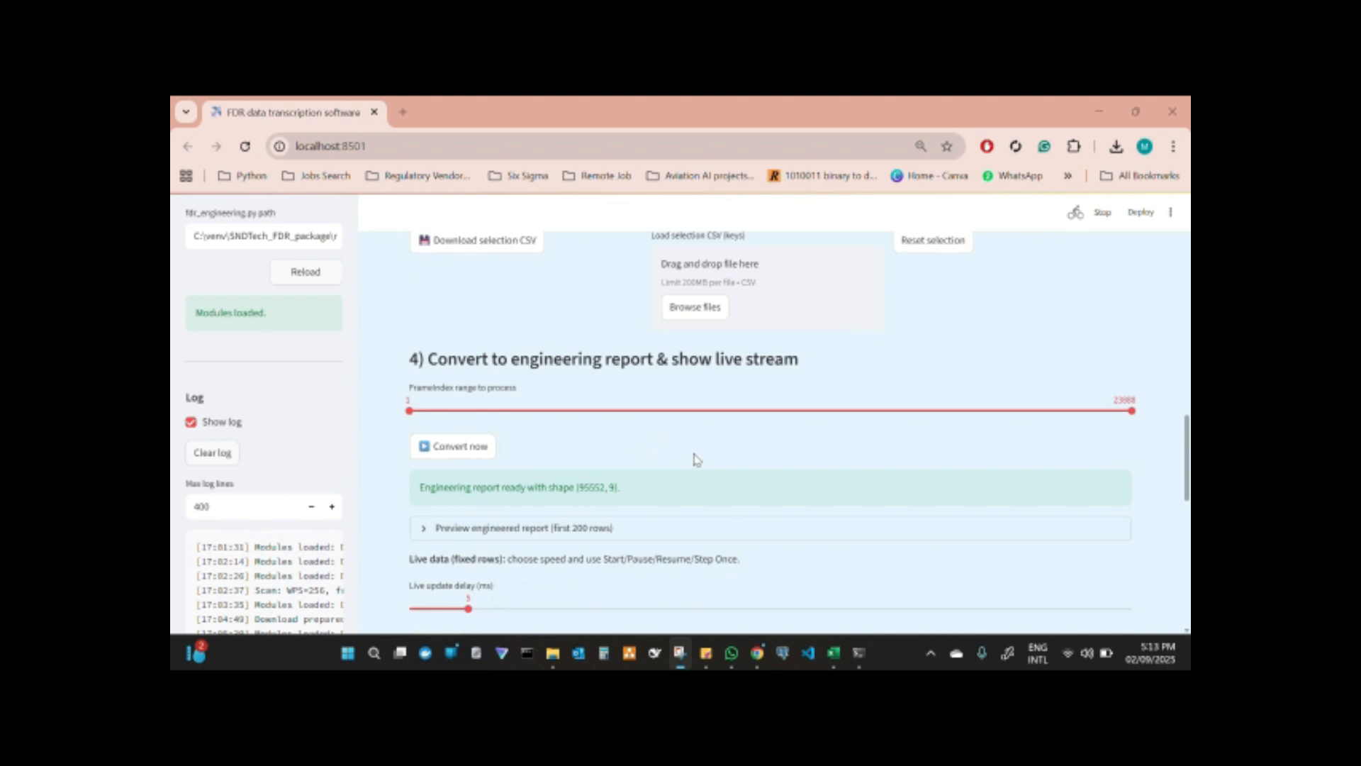
{"action": "scroll", "coordinate": [738, 428], "scroll_direction": "down", "scroll_amount": 1}
{"action": "scroll", "coordinate": [738, 429], "scroll_direction": "up", "scroll_amount": 3}
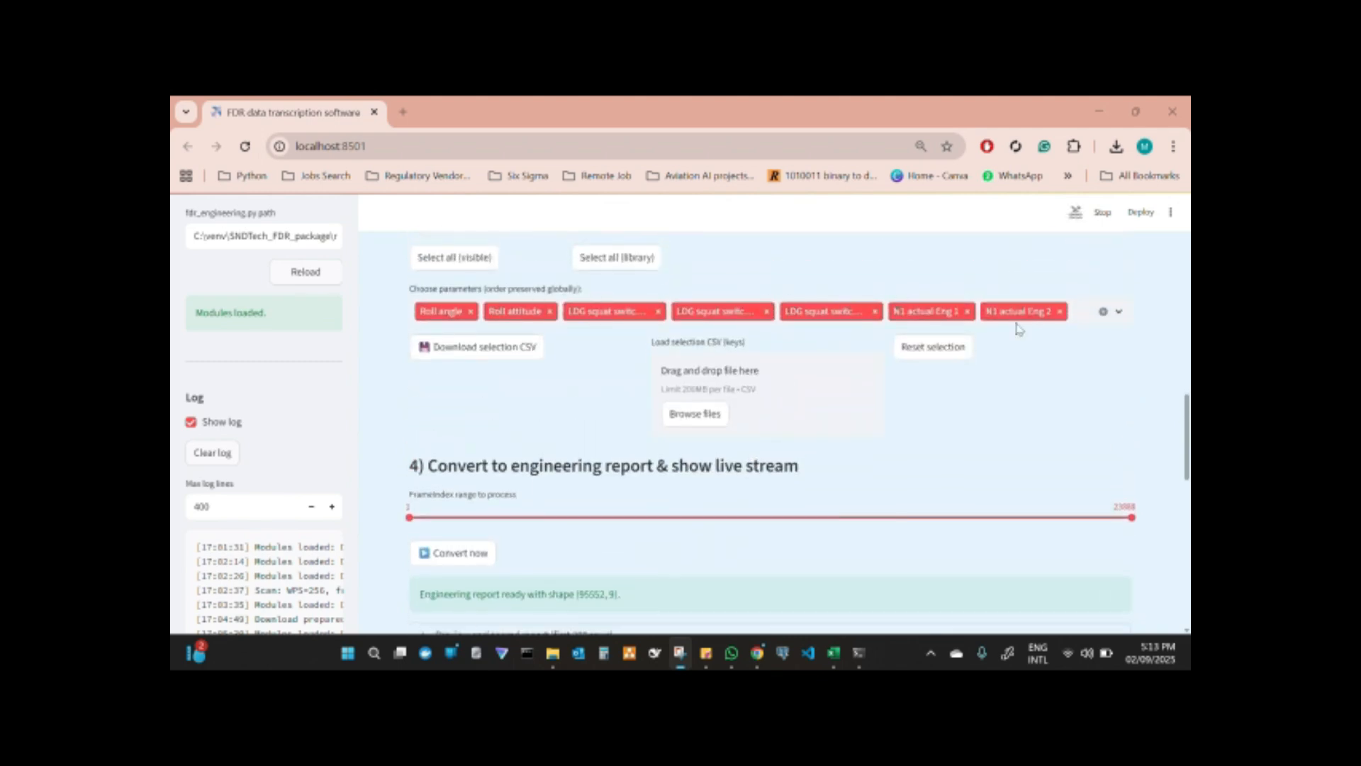
{"action": "scroll", "coordinate": [862, 397], "scroll_direction": "down", "scroll_amount": 1}
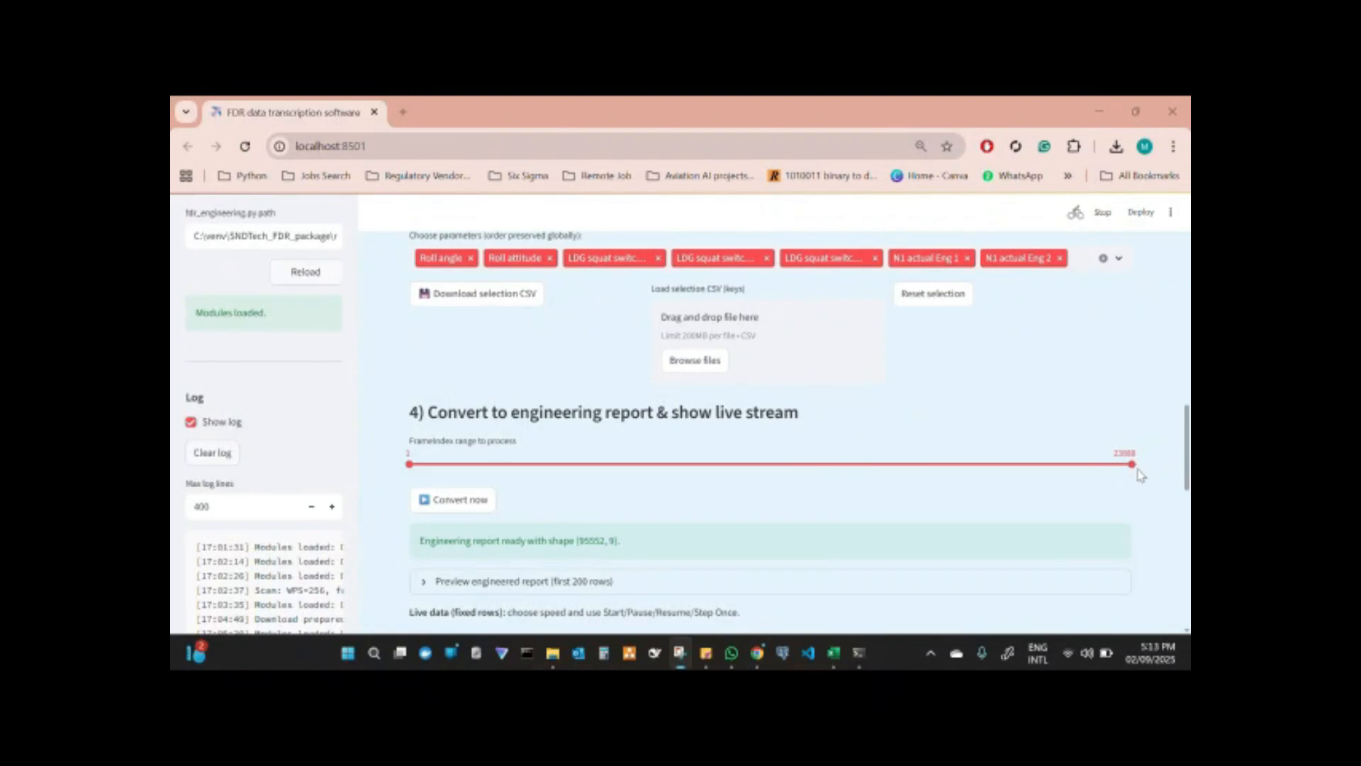
{"action": "scroll", "coordinate": [789, 407], "scroll_direction": "down", "scroll_amount": 2}
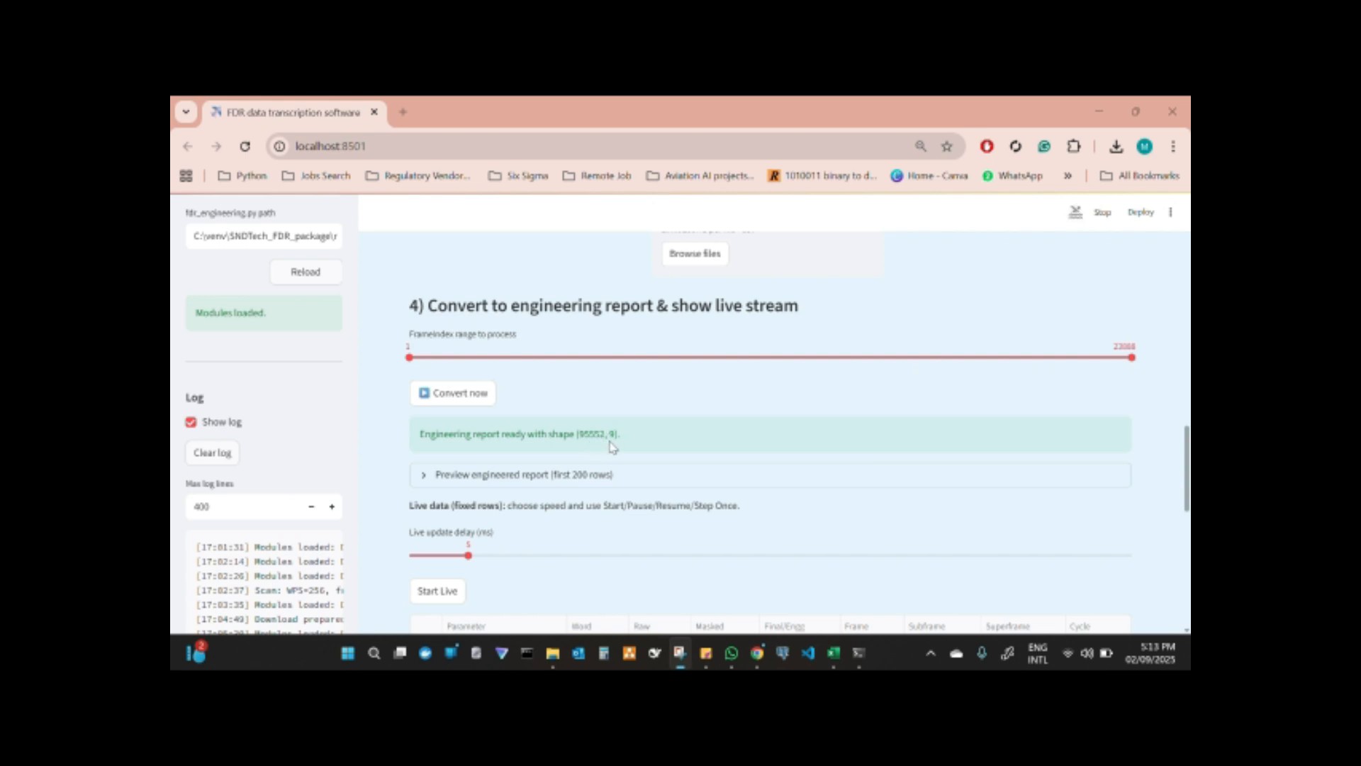
{"action": "scroll", "coordinate": [677, 419], "scroll_direction": "down", "scroll_amount": 1}
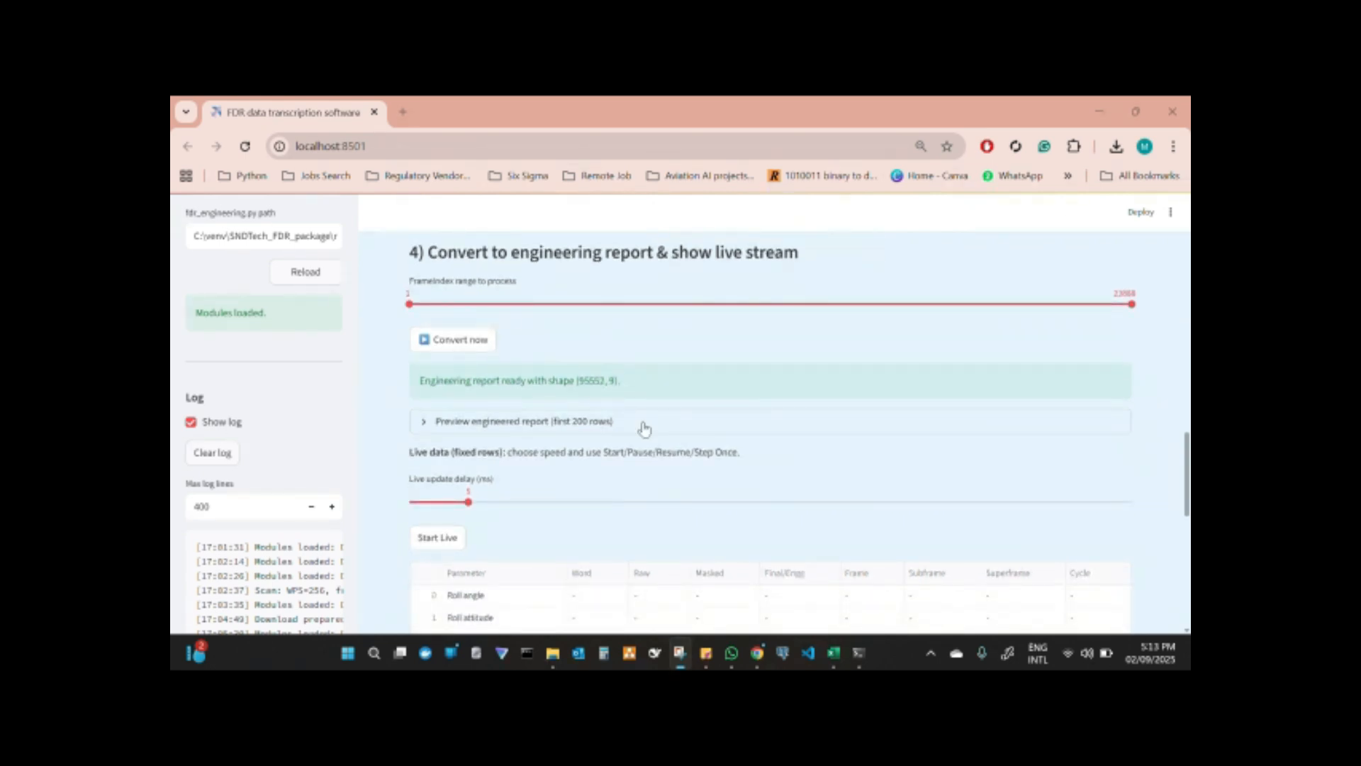
{"action": "scroll", "coordinate": [644, 428], "scroll_direction": "down", "scroll_amount": 1}
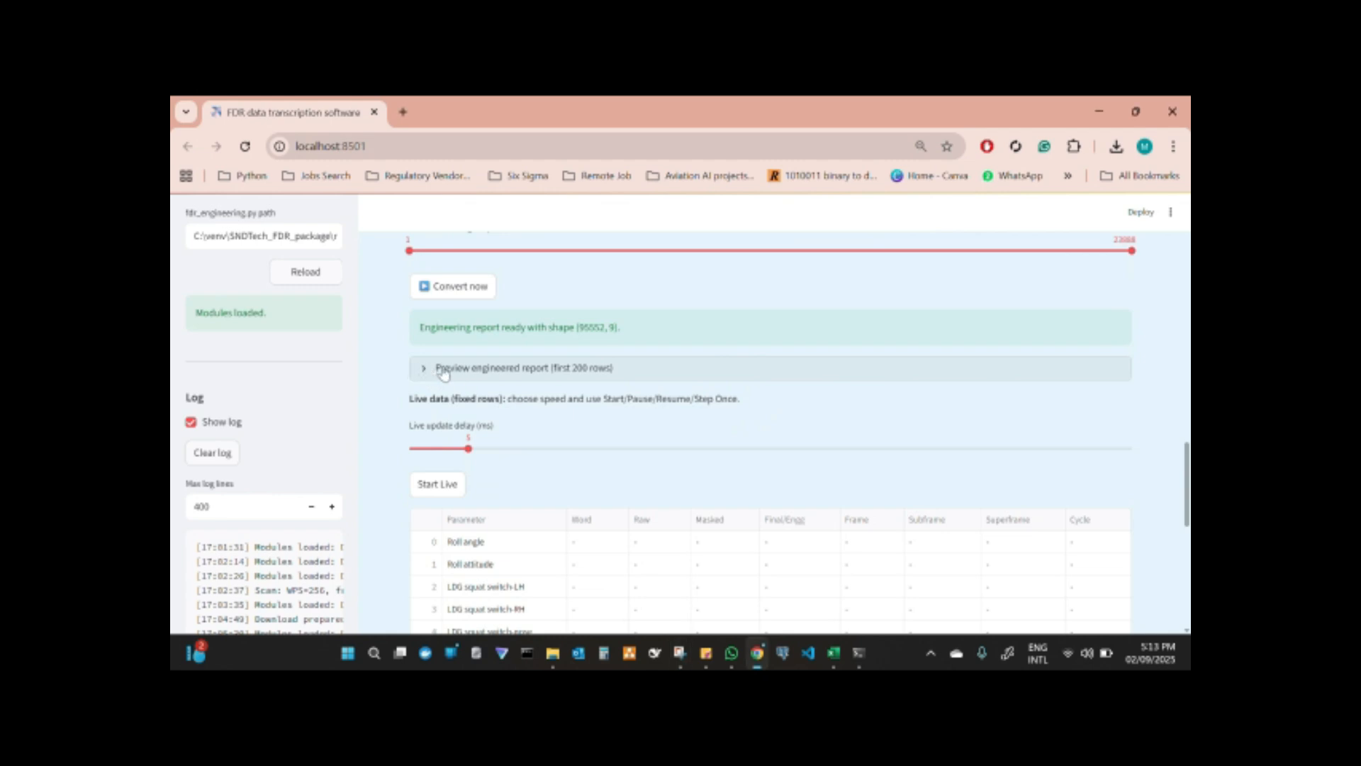
Expand the preview of the engineered report, look through its first rows and collapse it again
{"action": "scroll", "coordinate": [845, 366], "scroll_direction": "up", "scroll_amount": 1}
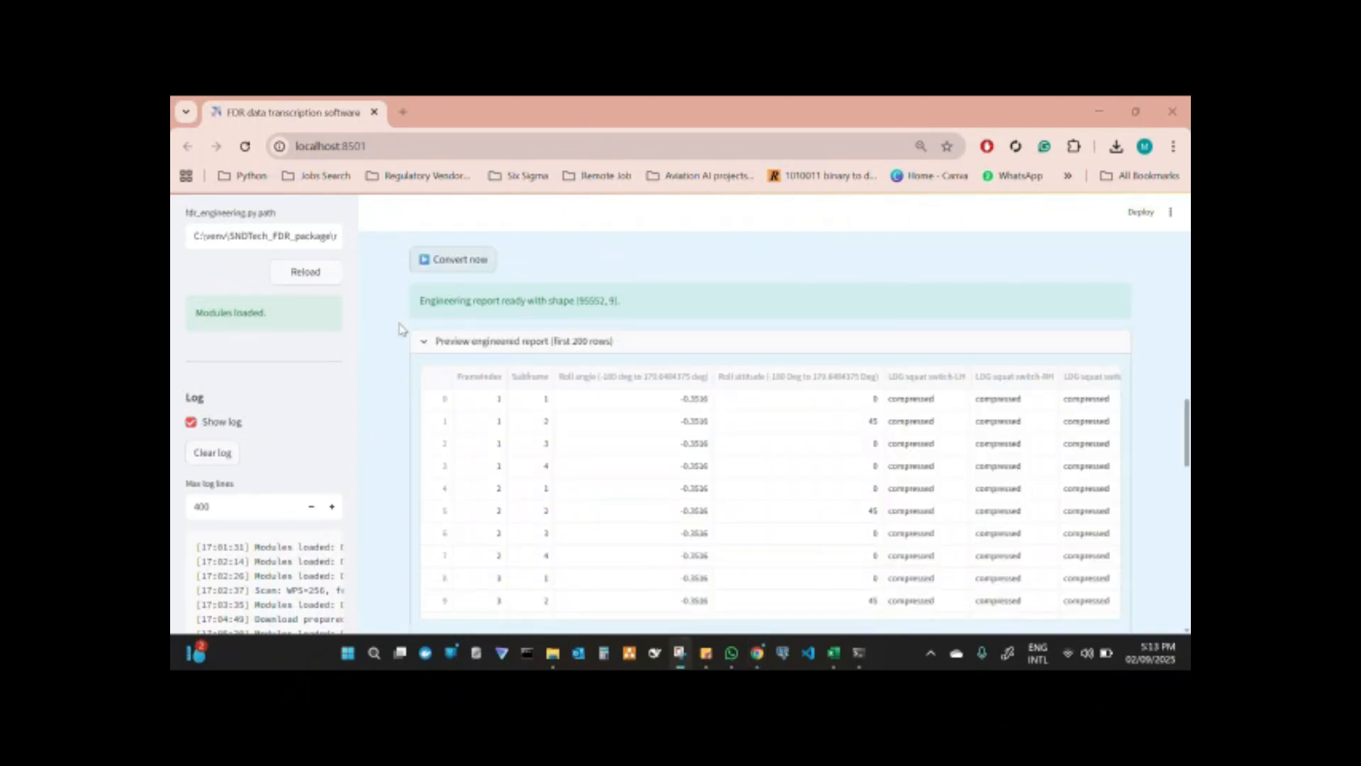
{"action": "left_click", "coordinate": [424, 344]}
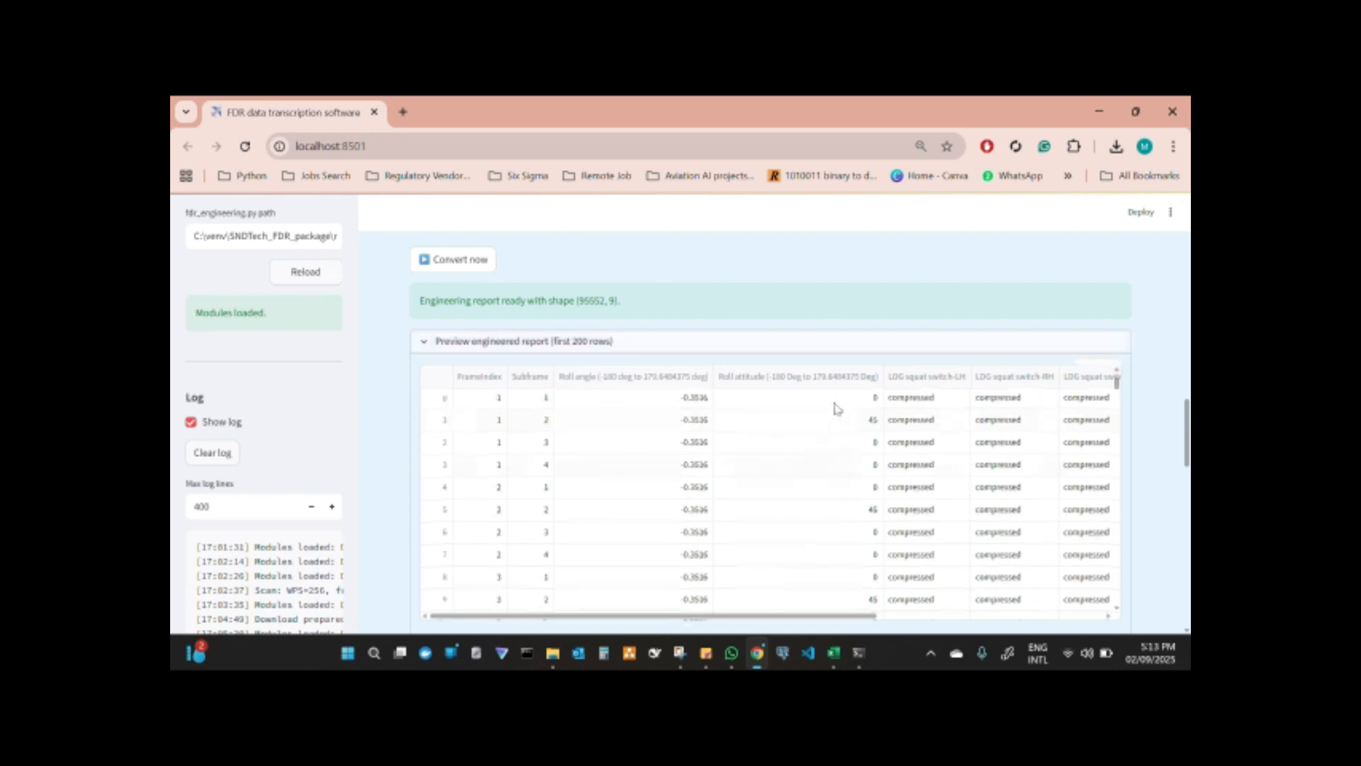
{"action": "scroll", "coordinate": [805, 394], "scroll_direction": "down", "scroll_amount": 1}
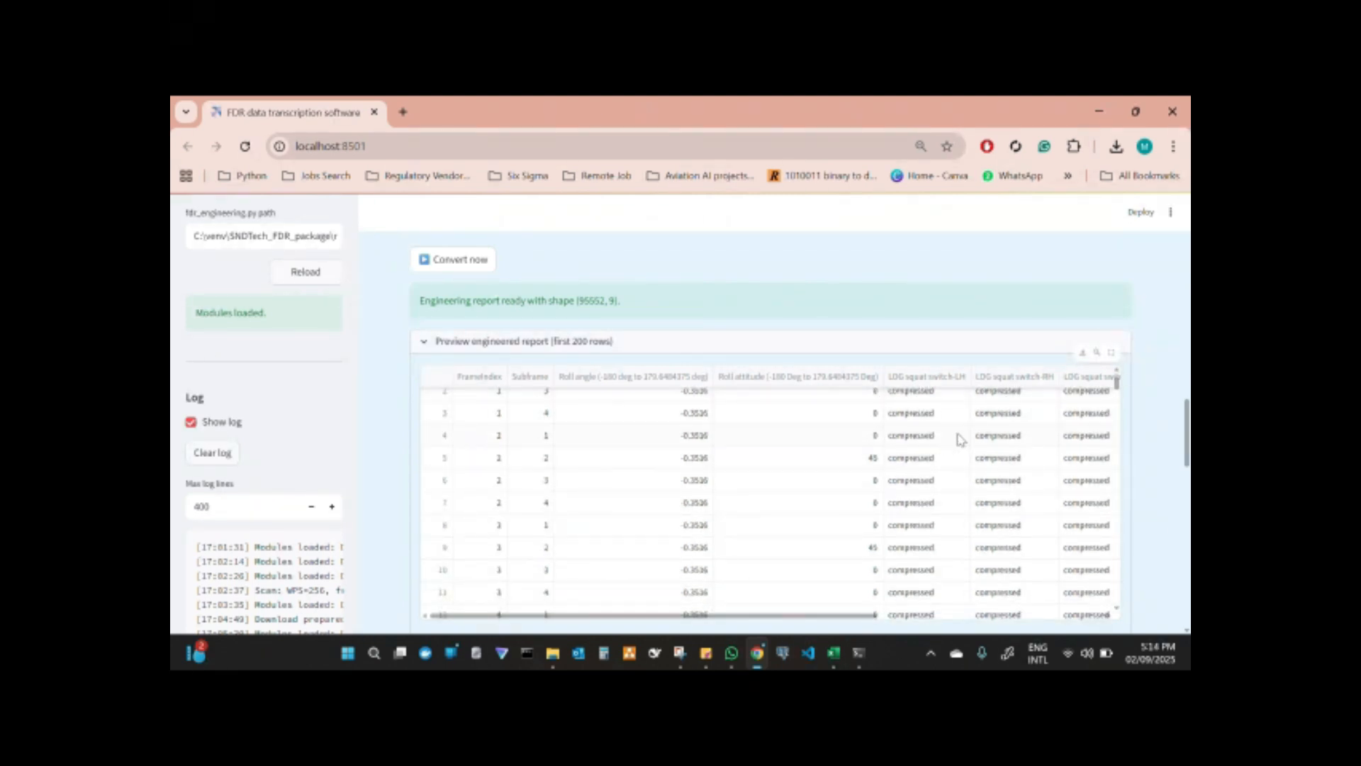
{"action": "scroll", "coordinate": [1078, 461], "scroll_direction": "down", "scroll_amount": 7}
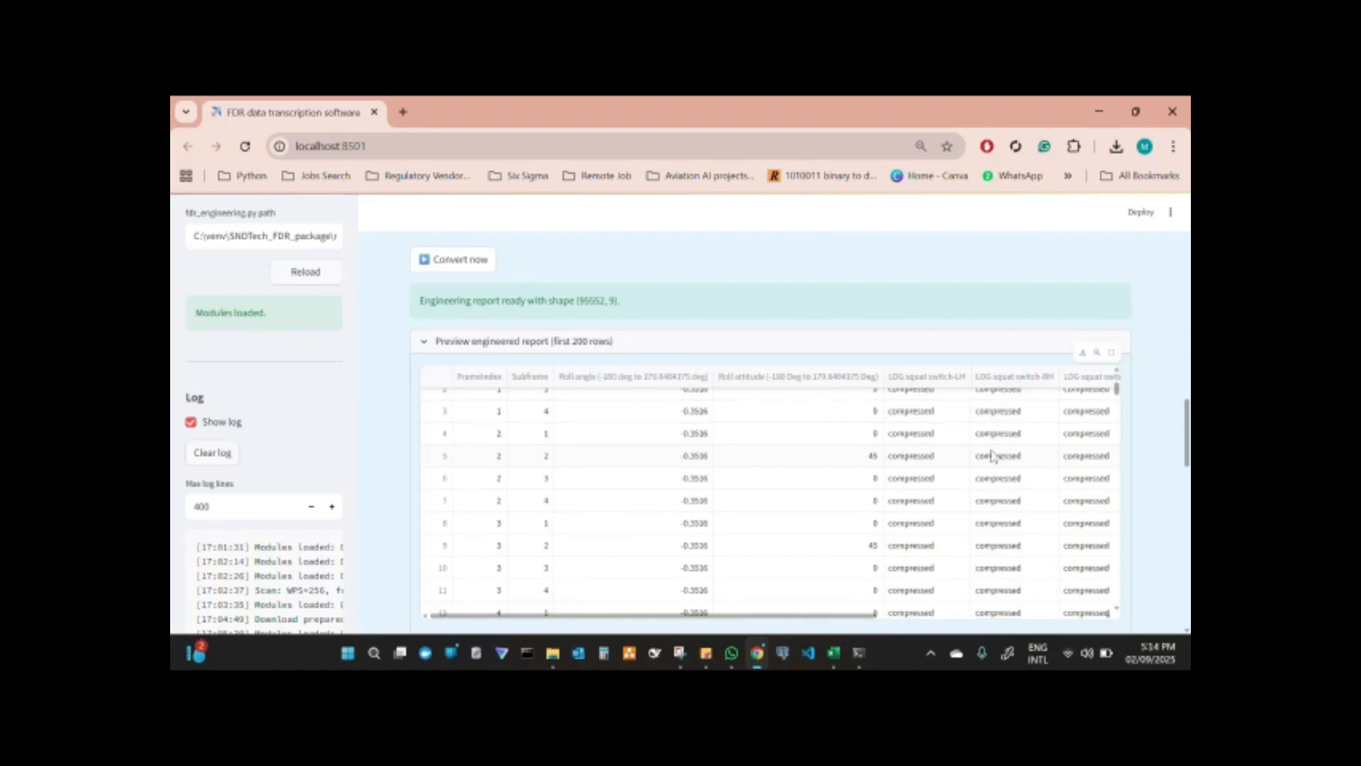
{"action": "scroll", "coordinate": [1033, 477], "scroll_direction": "down", "scroll_amount": 13}
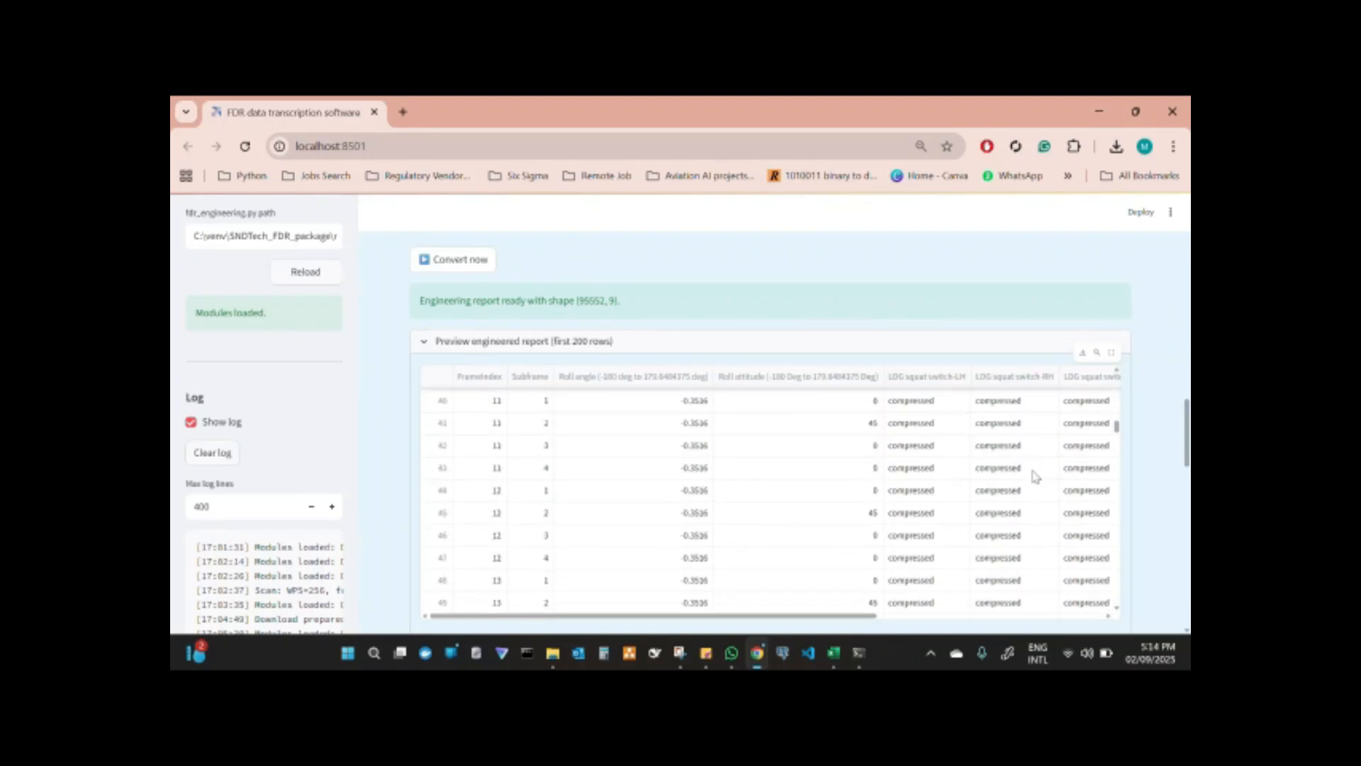
{"action": "scroll", "coordinate": [1034, 475], "scroll_direction": "down", "scroll_amount": 2}
{"action": "scroll", "coordinate": [1034, 474], "scroll_direction": "down", "scroll_amount": 5}
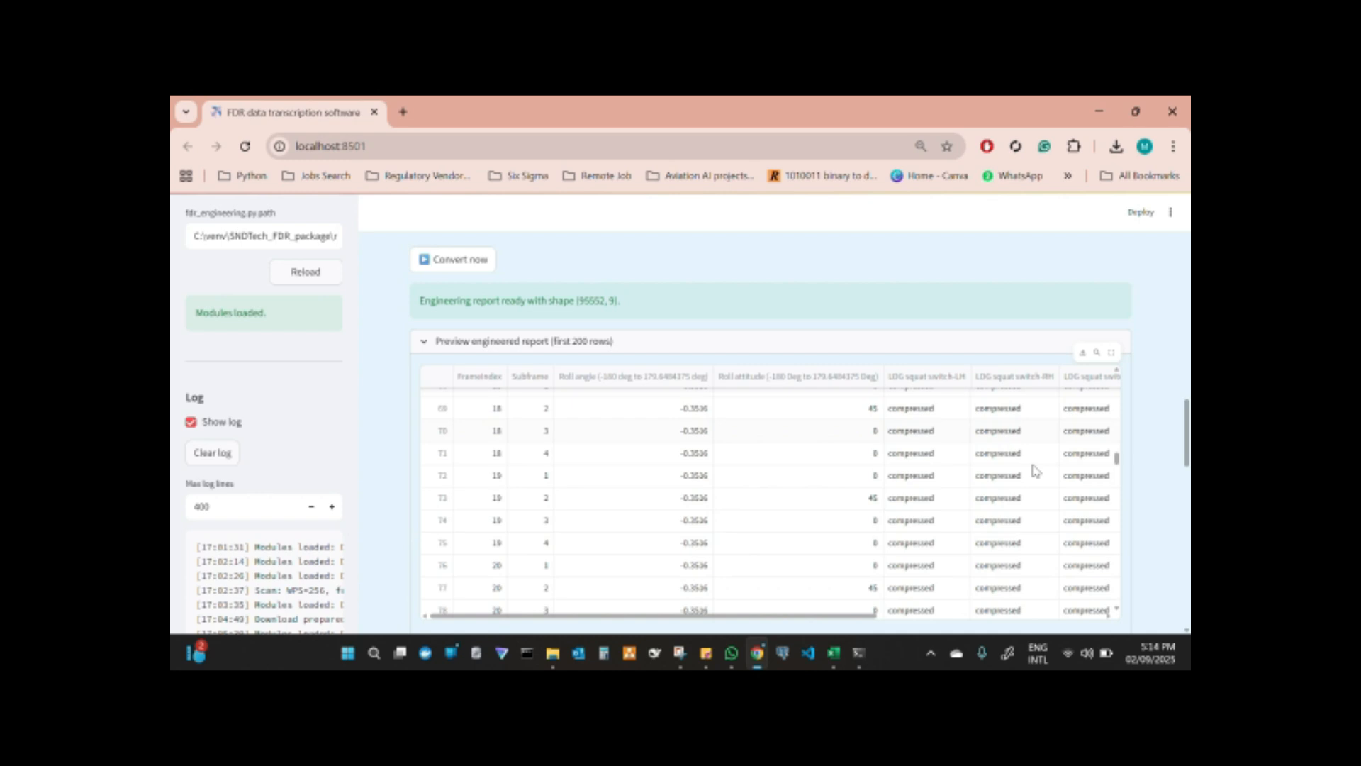
{"action": "left_click", "coordinate": [423, 342]}
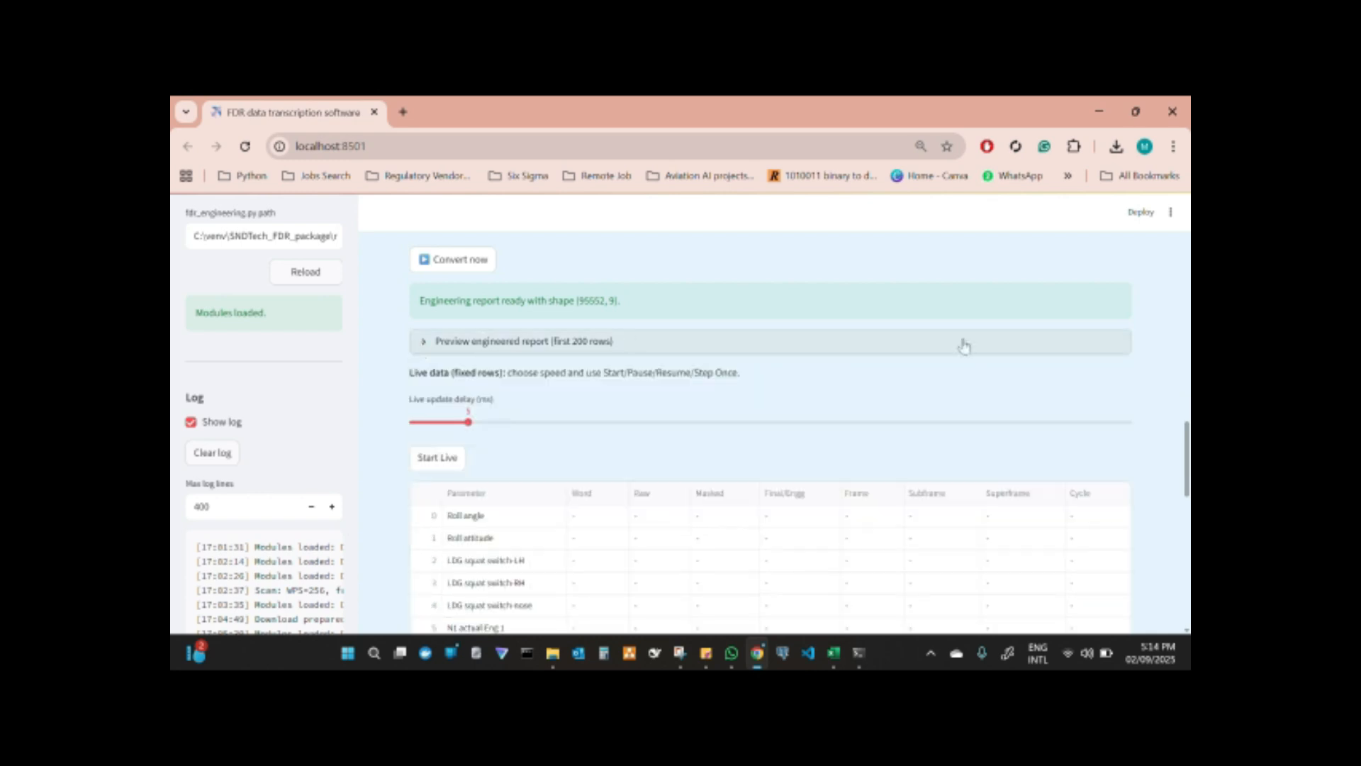
Run the live data stream at the 5 ms update delay, pause it and examine the live parameter table
{"action": "scroll", "coordinate": [801, 429], "scroll_direction": "down", "scroll_amount": 2}
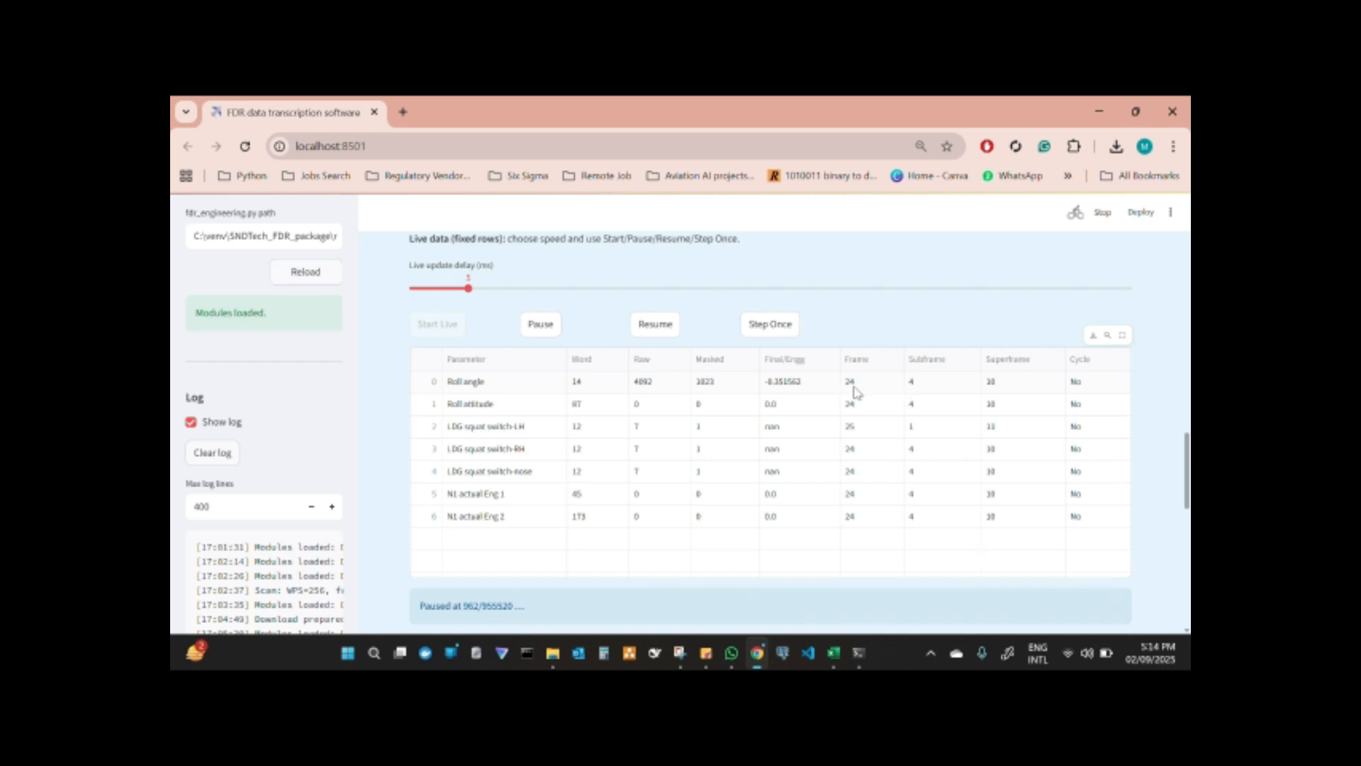
{"action": "scroll", "coordinate": [783, 389], "scroll_direction": "up", "scroll_amount": 10}
{"action": "scroll", "coordinate": [614, 320], "scroll_direction": "up", "scroll_amount": 5}
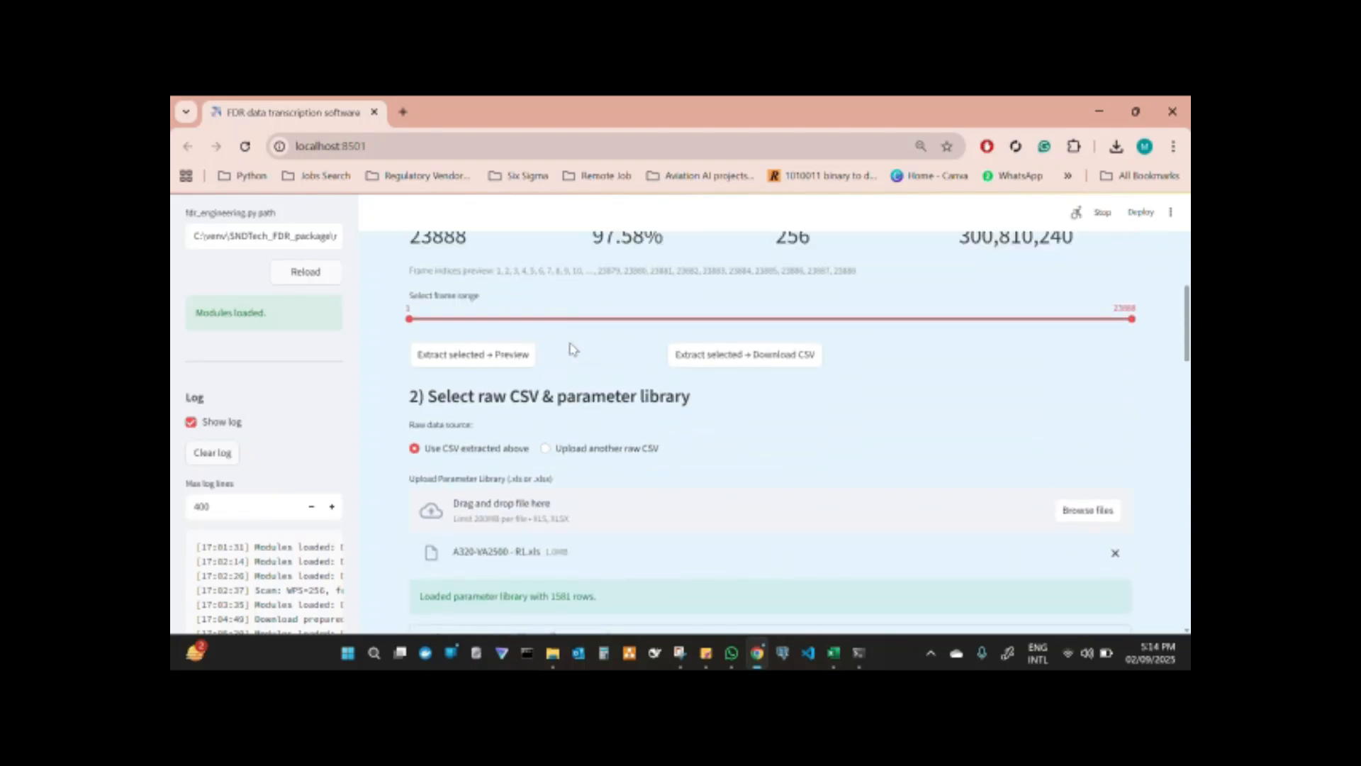
{"action": "scroll", "coordinate": [607, 475], "scroll_direction": "down", "scroll_amount": 10}
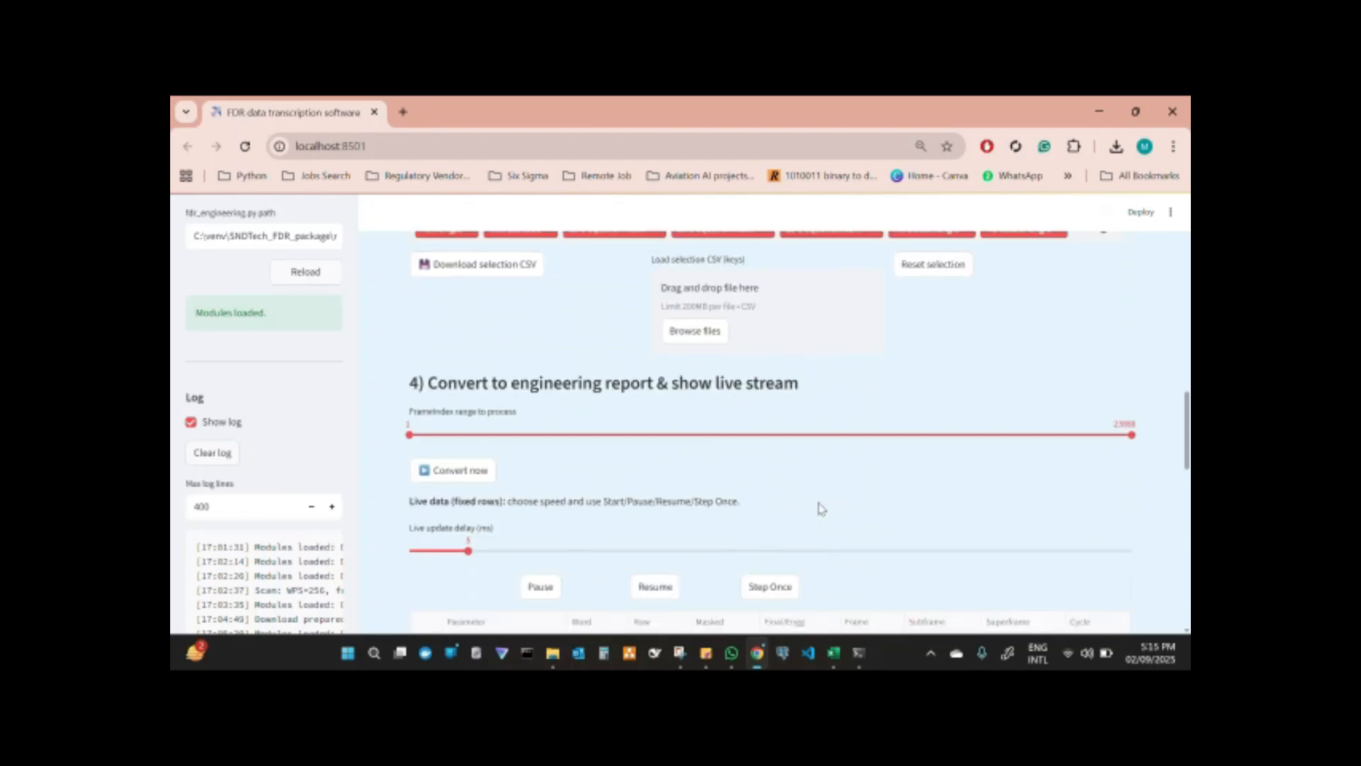
{"action": "scroll", "coordinate": [821, 508], "scroll_direction": "down", "scroll_amount": 3}
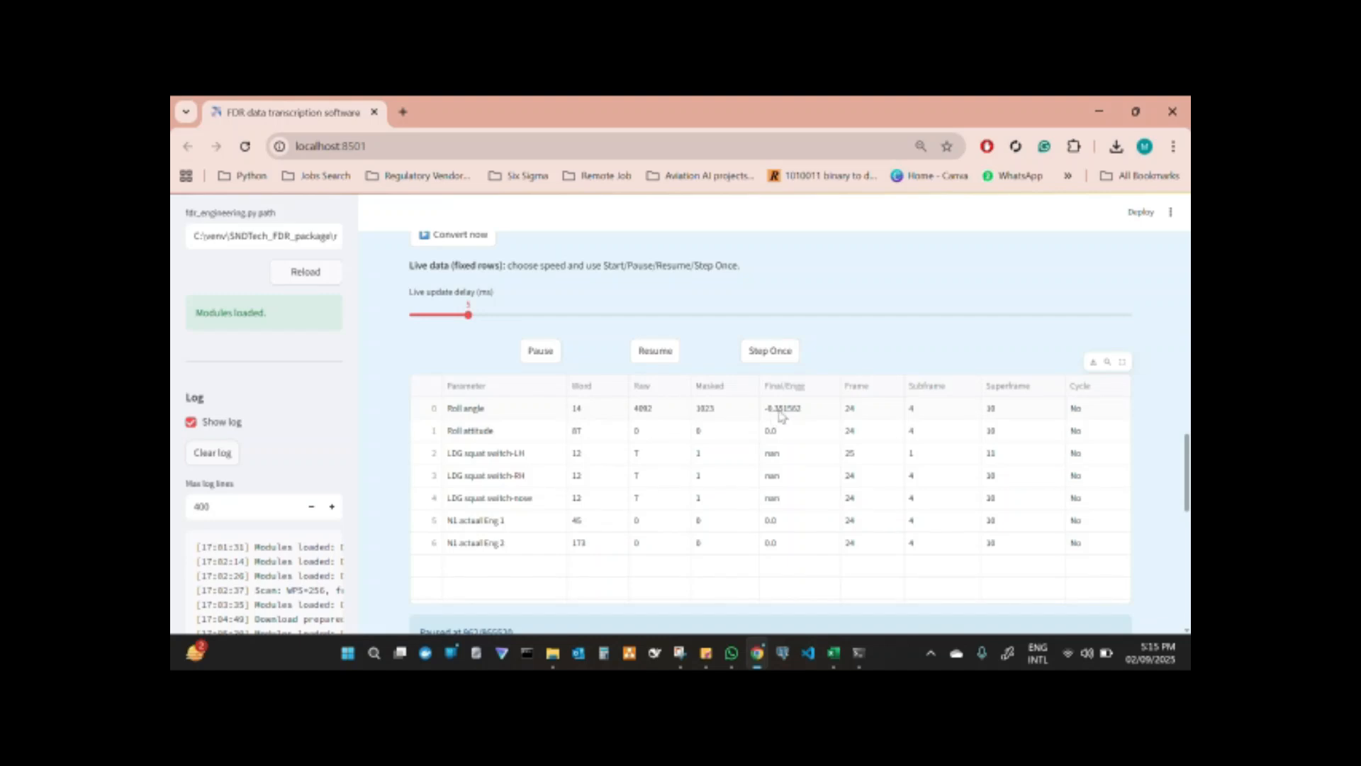
View the Parameters vs FrameIndex plot full screen with Roll angle hidden, zoomed in on about frames 4100 to 6900
{"action": "scroll", "coordinate": [729, 419], "scroll_direction": "down", "scroll_amount": 5}
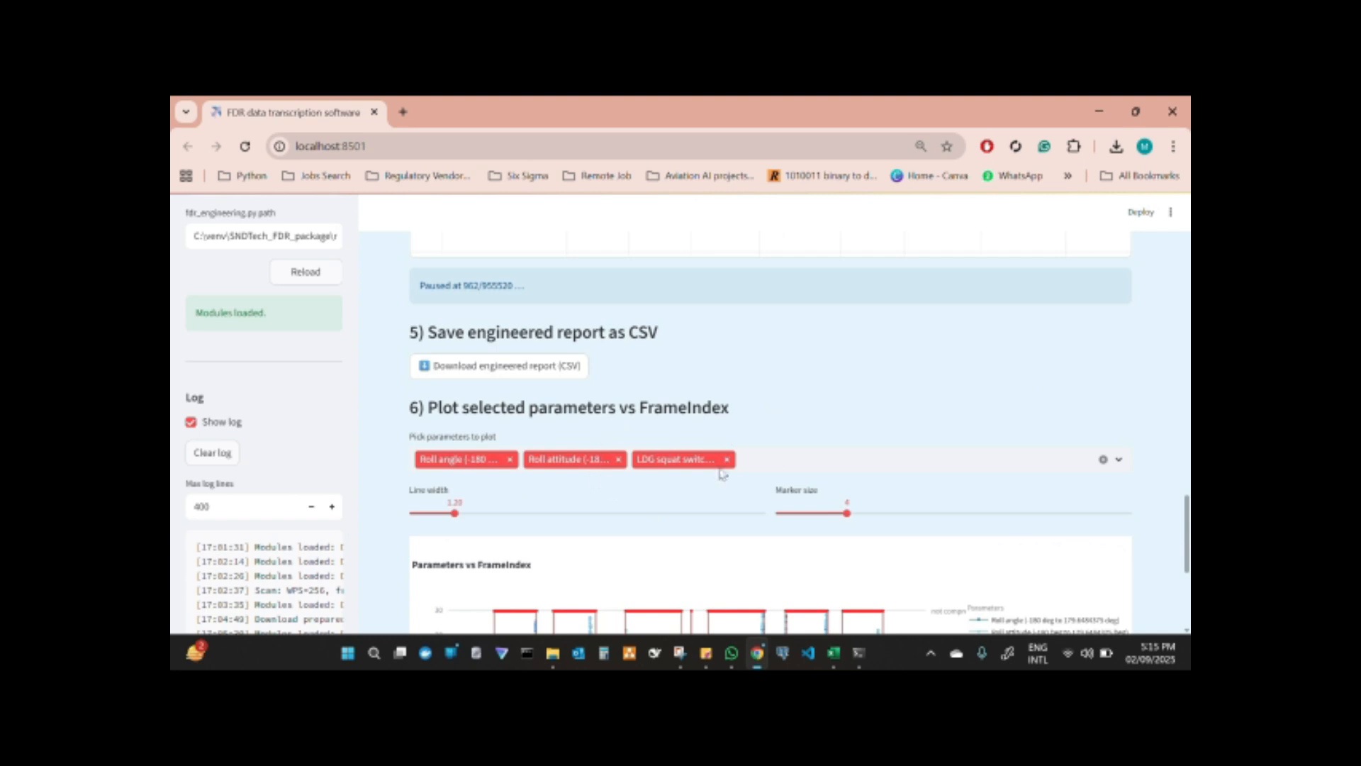
{"action": "scroll", "coordinate": [939, 446], "scroll_direction": "down", "scroll_amount": 3}
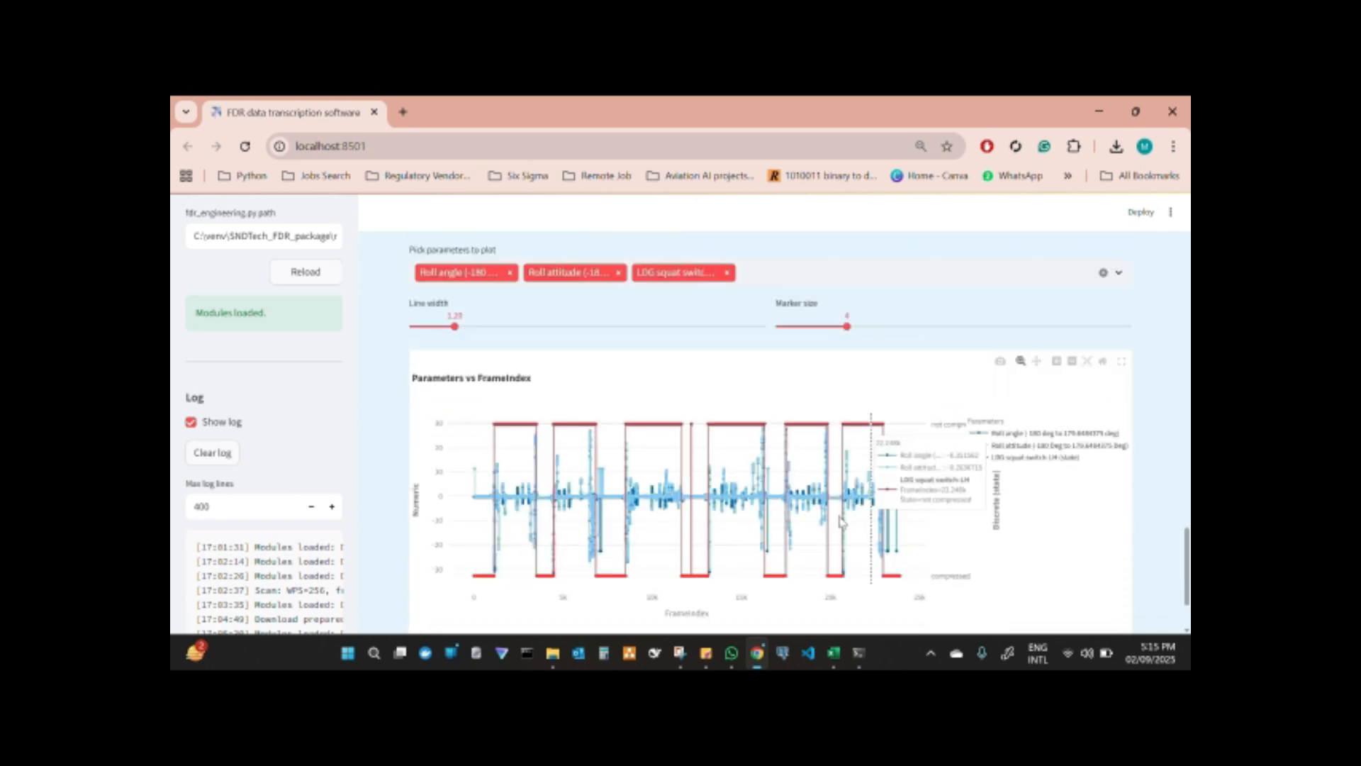
{"action": "scroll", "coordinate": [741, 489], "scroll_direction": "down", "scroll_amount": 1}
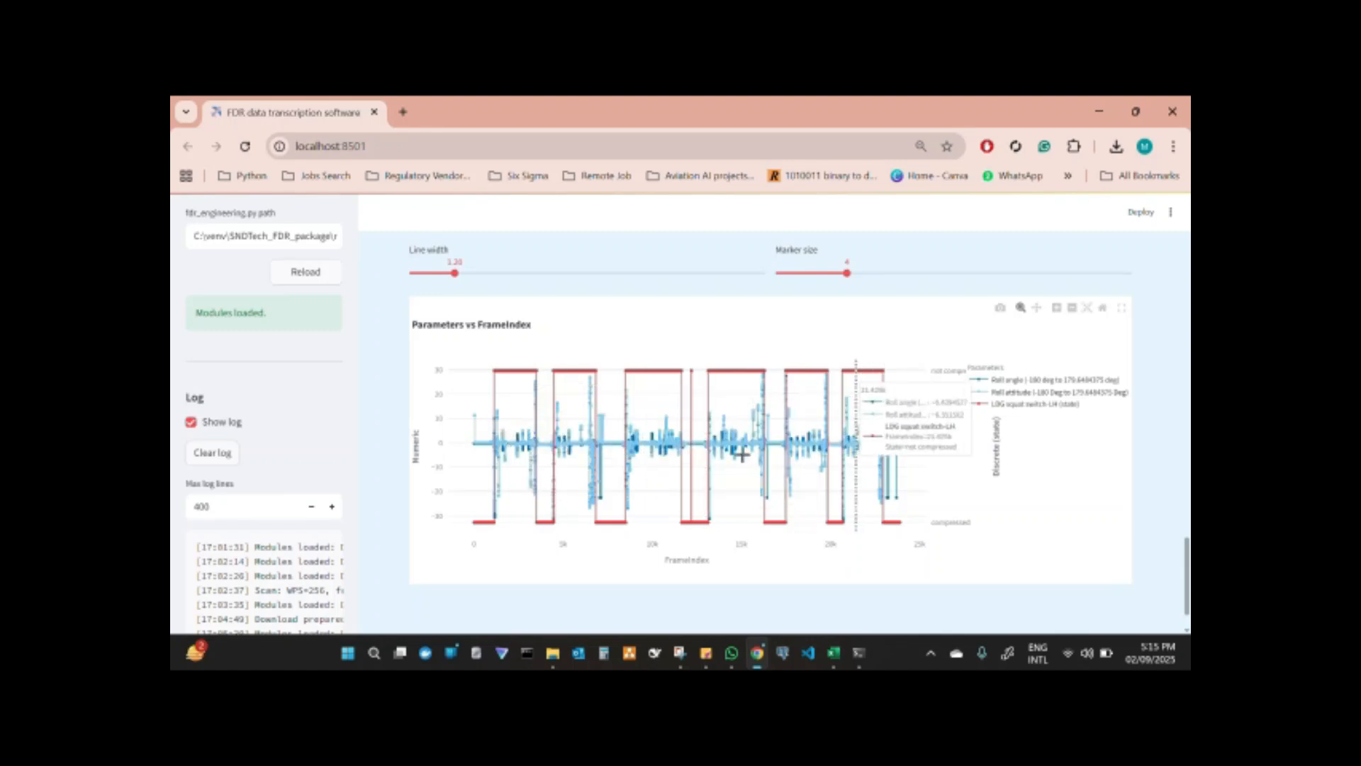
{"action": "left_click", "coordinate": [1131, 308]}
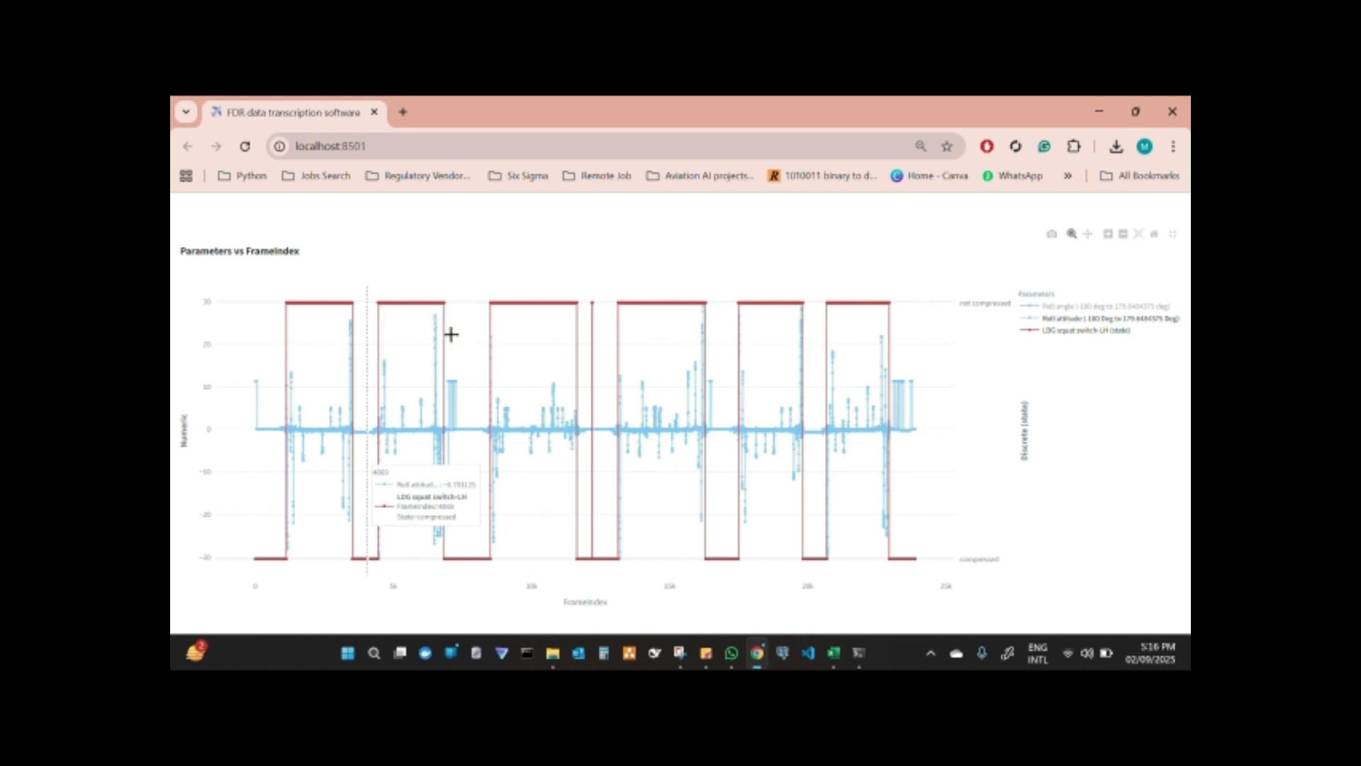
{"action": "left_click_drag", "start_coordinate": [455, 409], "coordinate": [443, 556]}
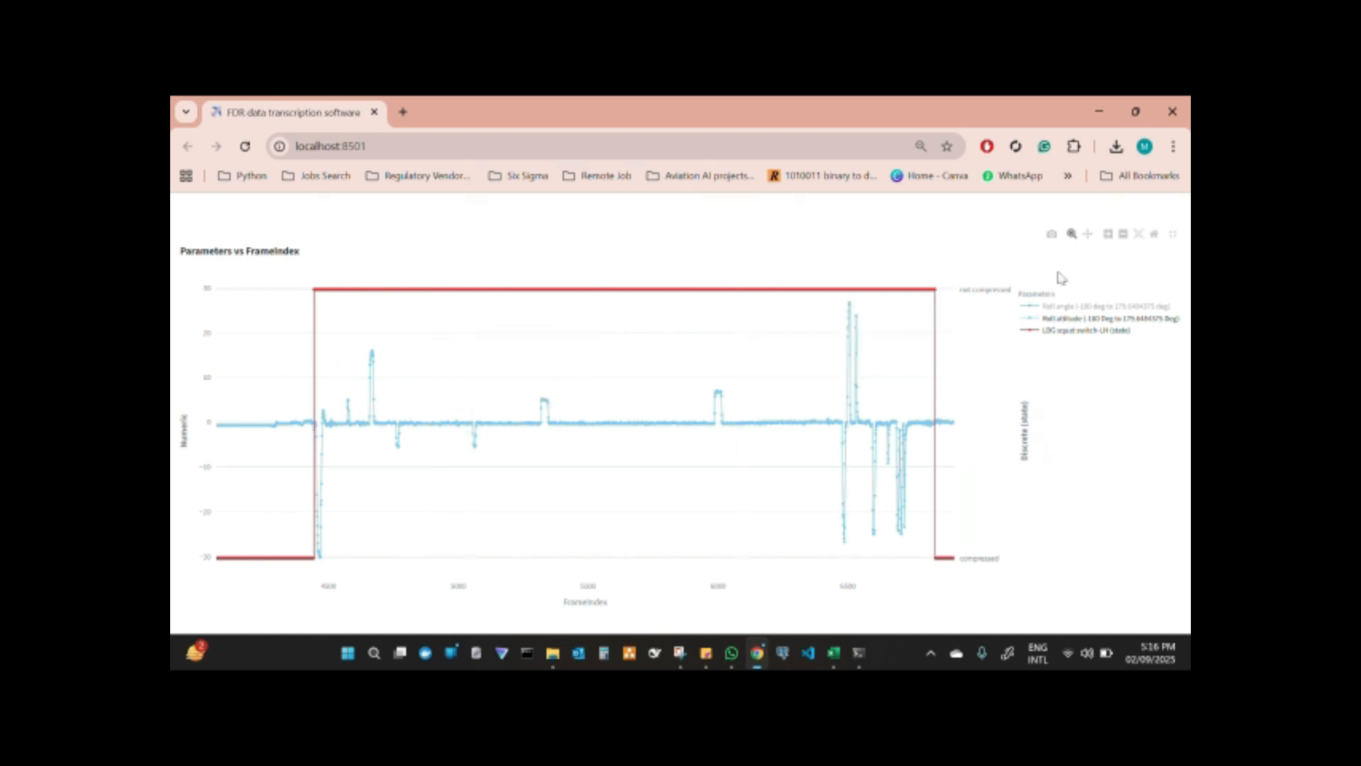
{"action": "left_click", "coordinate": [1175, 237]}
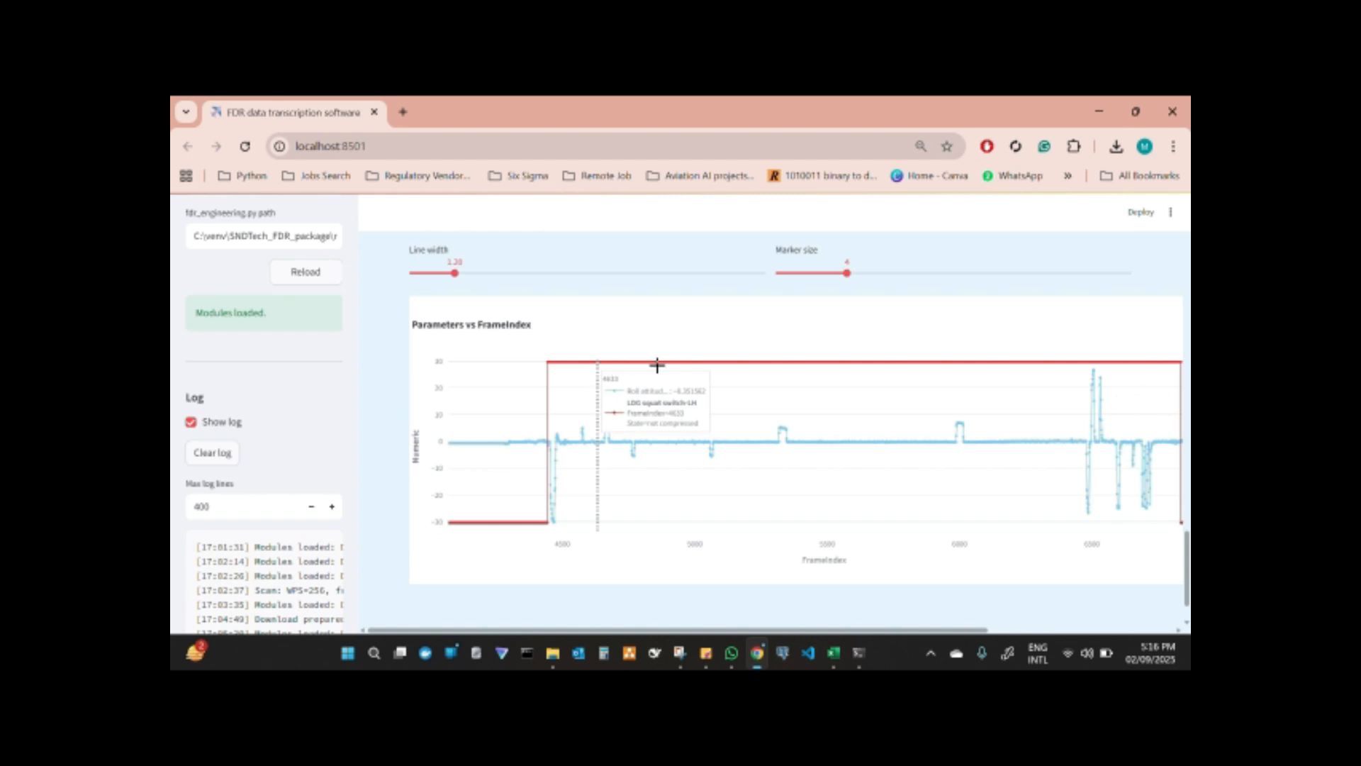
Remove all parameters picked for the FrameIndex plot and check the list of parameters available for plotting
{"action": "scroll", "coordinate": [1077, 280], "scroll_direction": "up", "scroll_amount": 3}
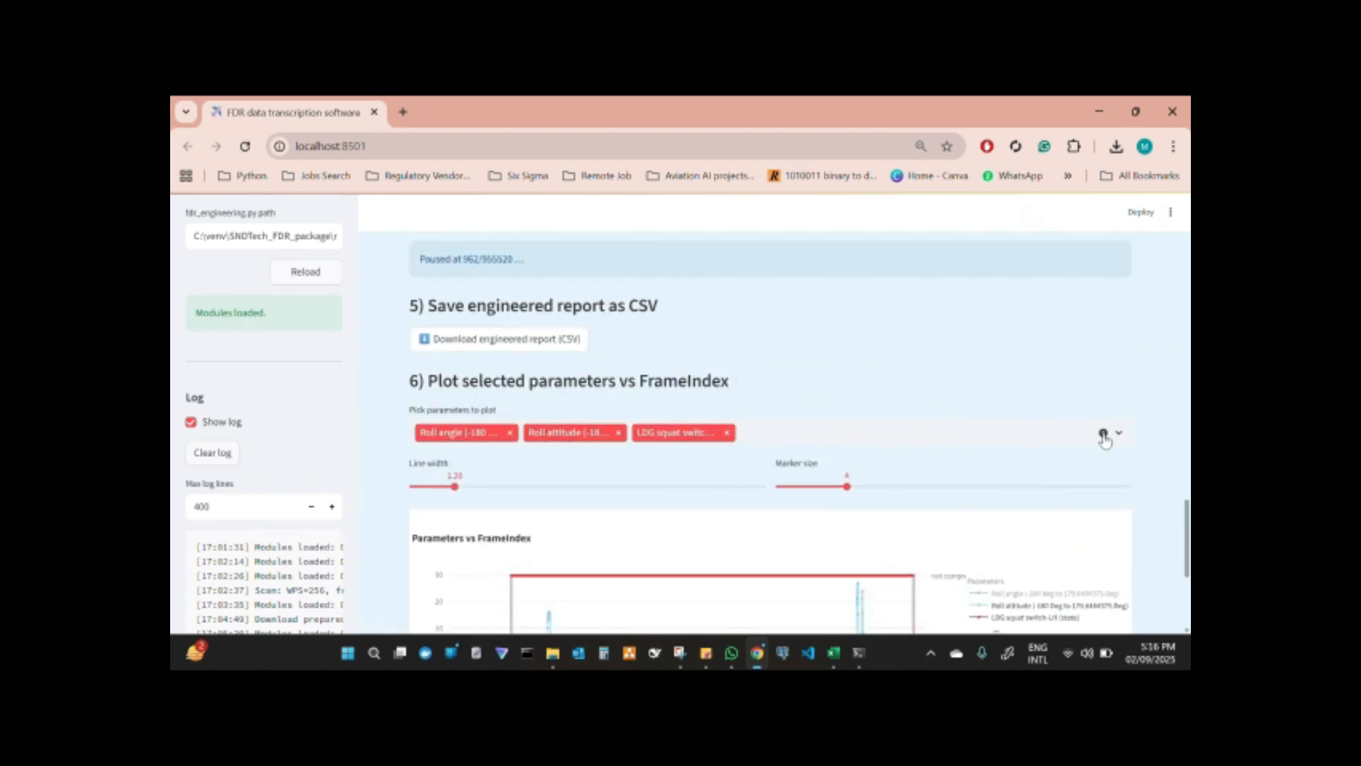
{"action": "left_click", "coordinate": [1104, 432]}
{"action": "left_click", "coordinate": [1106, 434]}
{"action": "scroll", "coordinate": [872, 310], "scroll_direction": "up", "scroll_amount": 7}
{"action": "scroll", "coordinate": [763, 328], "scroll_direction": "up", "scroll_amount": 5}
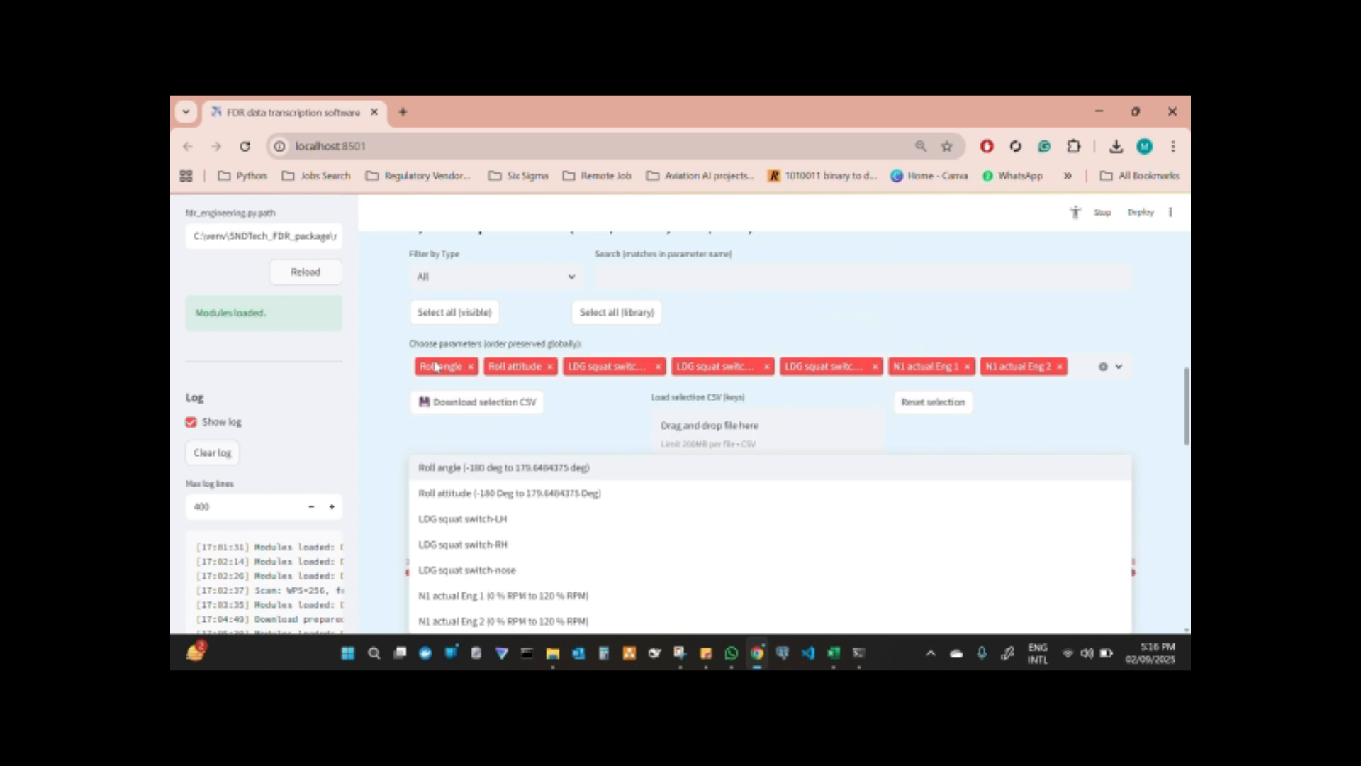
{"action": "left_click", "coordinate": [1152, 434]}
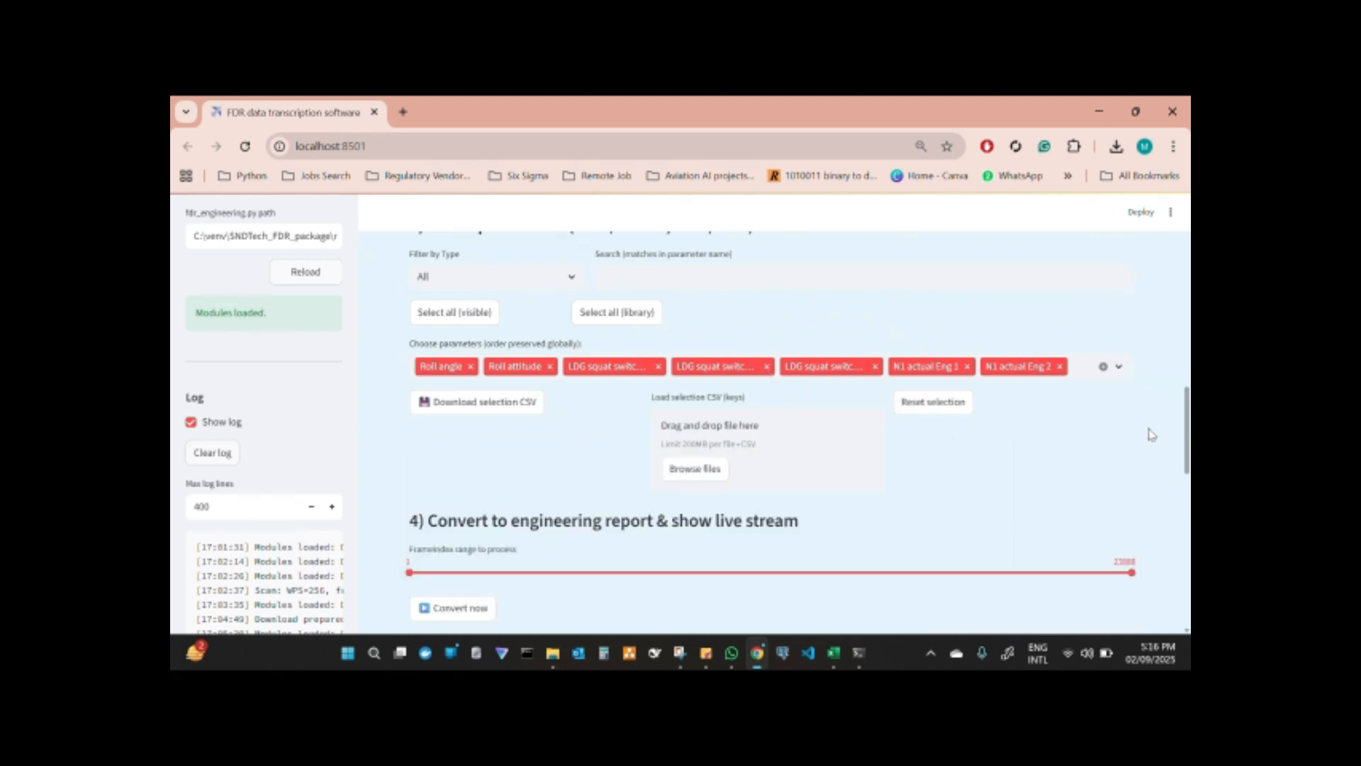
Reset the global parameter selection in section 3 so that no parameters are chosen
{"action": "scroll", "coordinate": [994, 429], "scroll_direction": "down", "scroll_amount": 9}
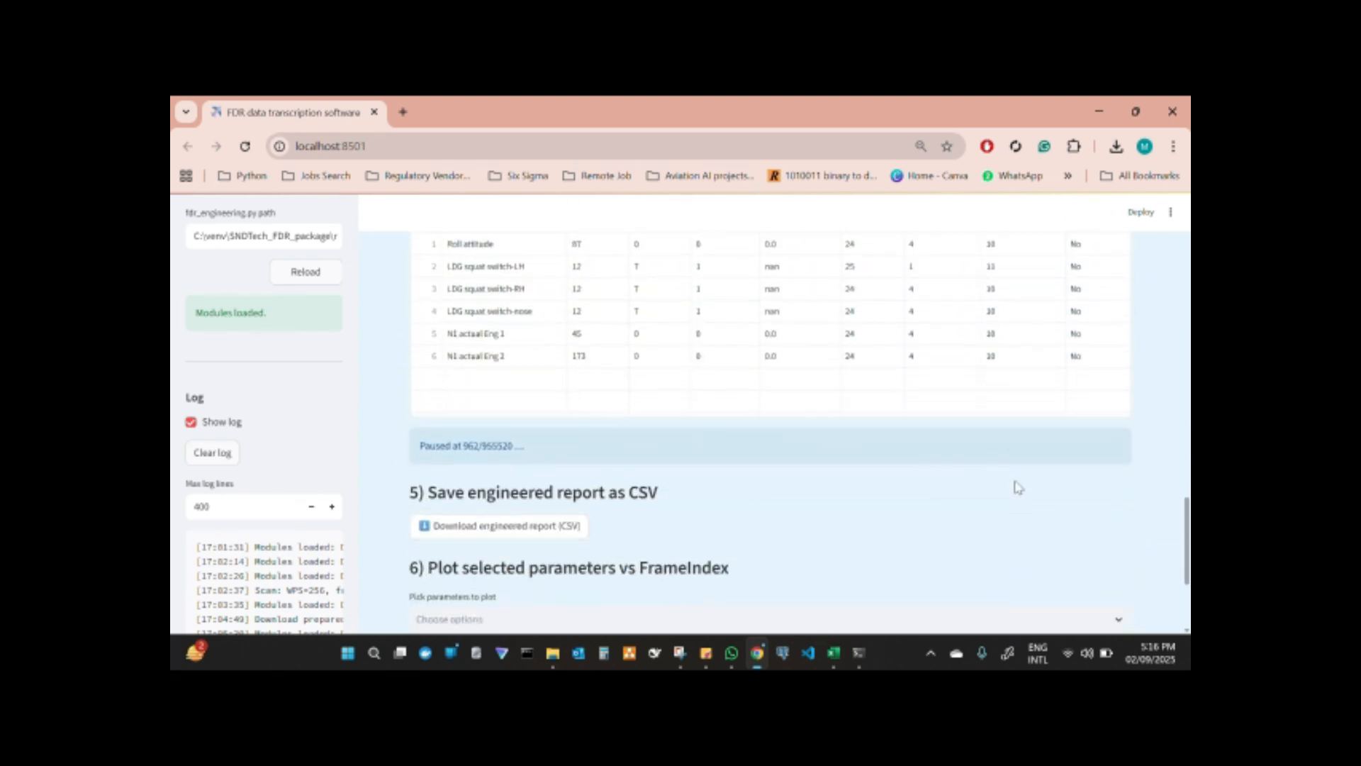
{"action": "scroll", "coordinate": [1021, 493], "scroll_direction": "down", "scroll_amount": 2}
{"action": "scroll", "coordinate": [890, 438], "scroll_direction": "up", "scroll_amount": 10}
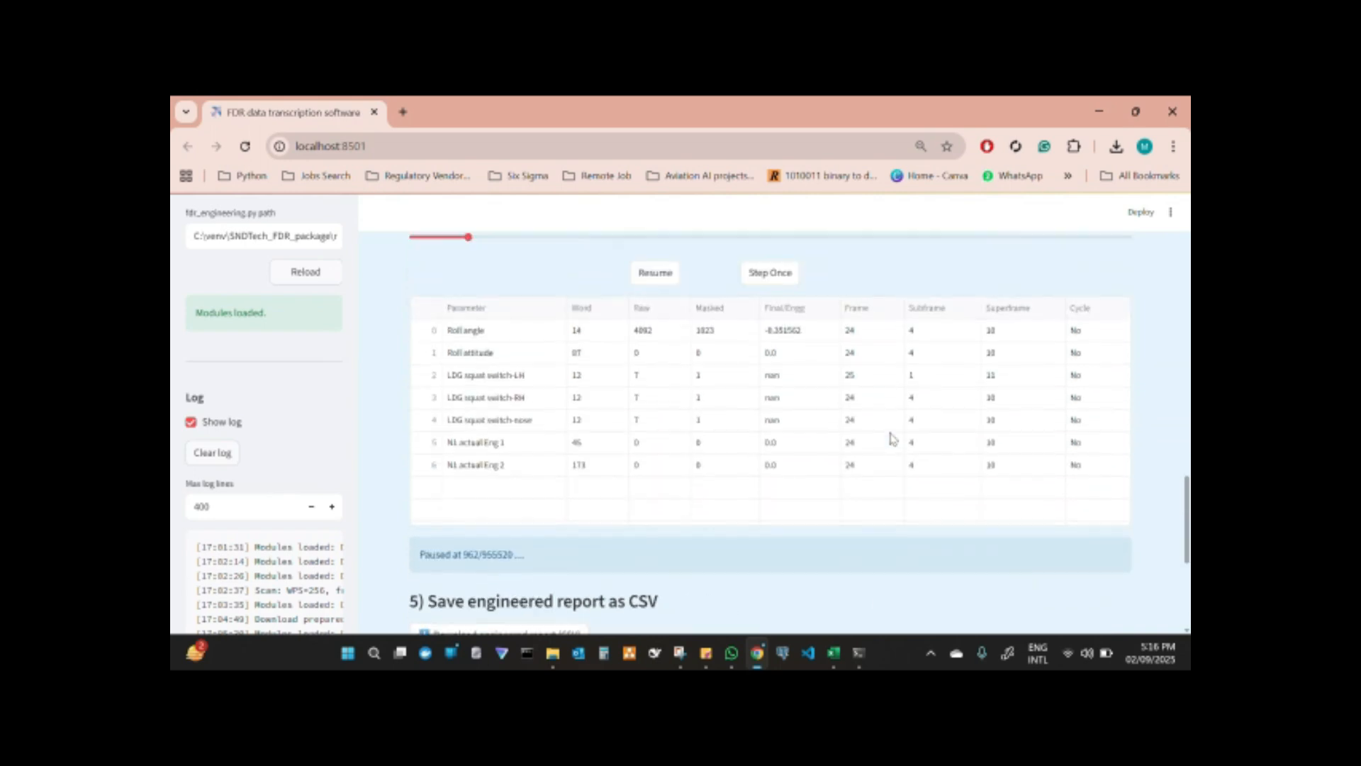
{"action": "scroll", "coordinate": [787, 397], "scroll_direction": "up", "scroll_amount": 1}
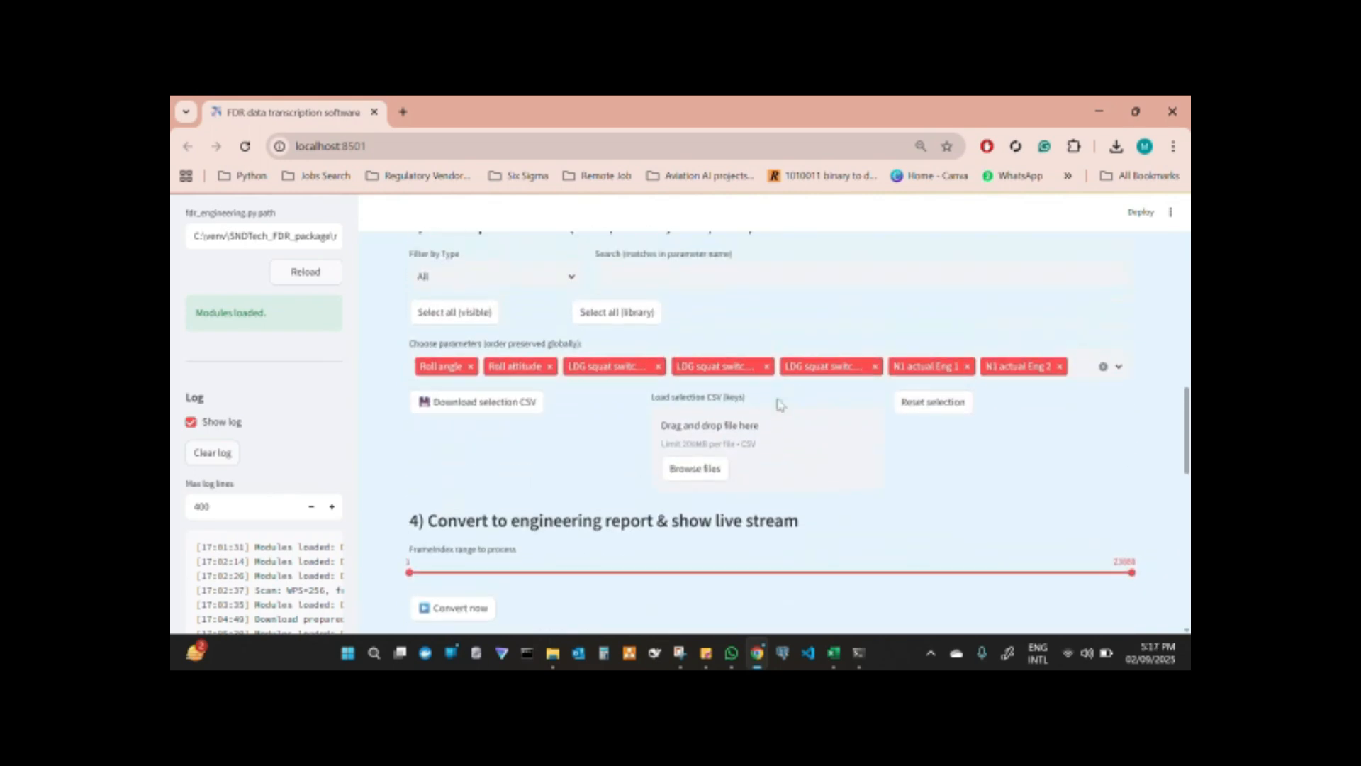
{"action": "scroll", "coordinate": [640, 458], "scroll_direction": "up", "scroll_amount": 1}
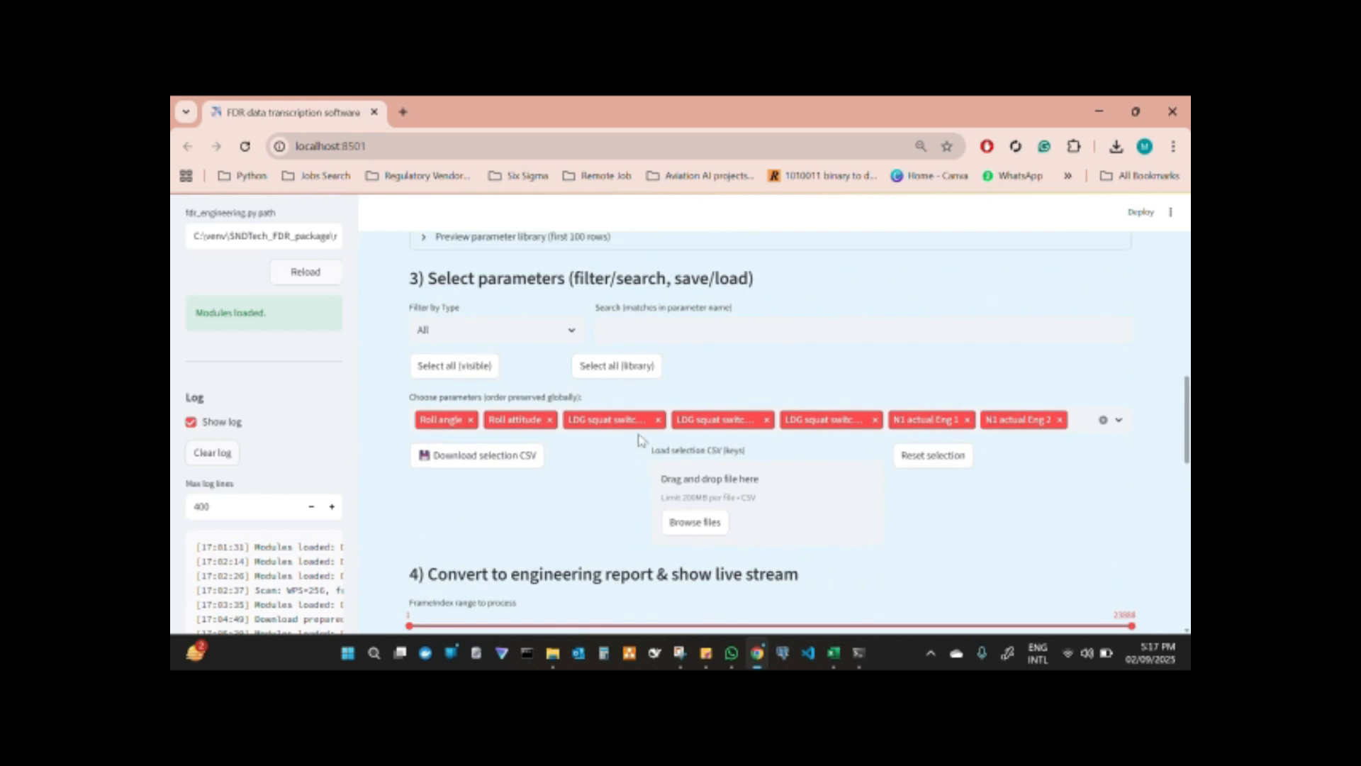
{"action": "left_click", "coordinate": [926, 455]}
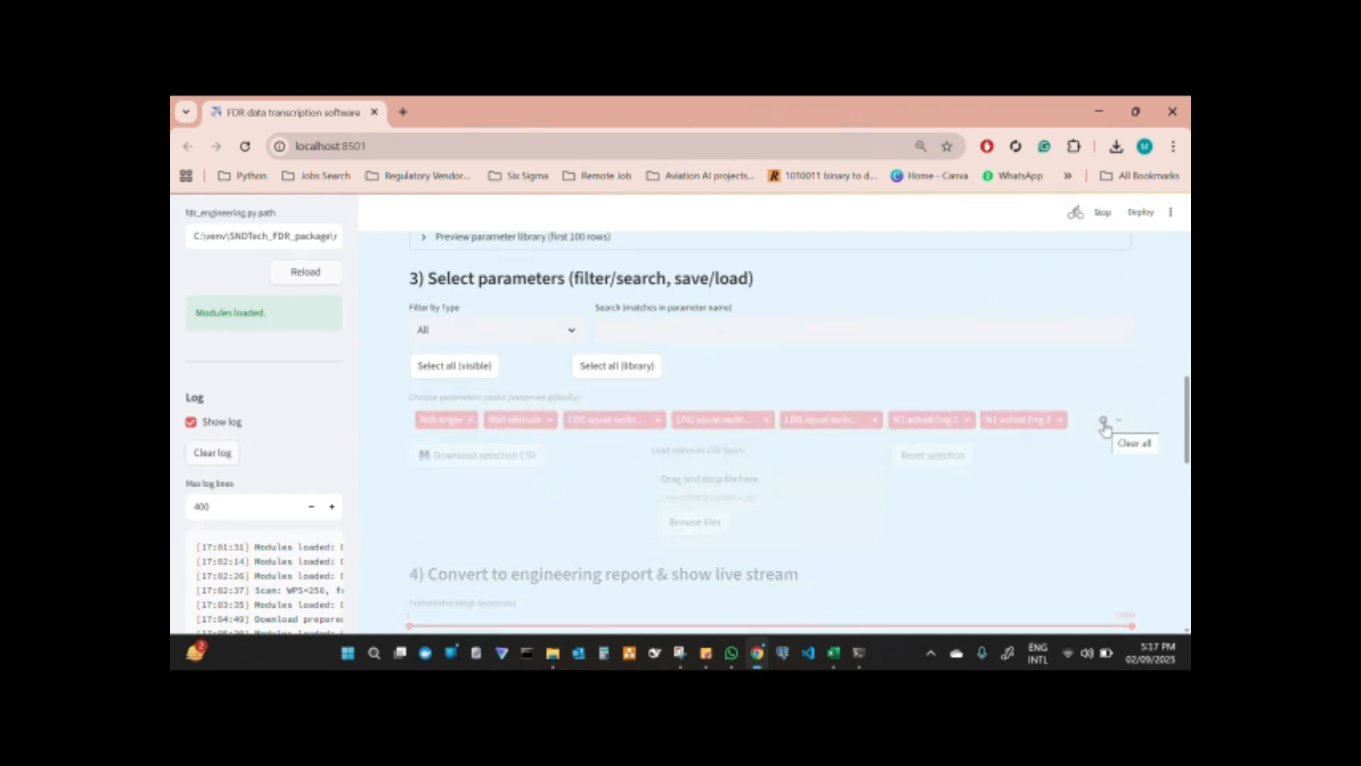
{"action": "left_click", "coordinate": [1103, 421]}
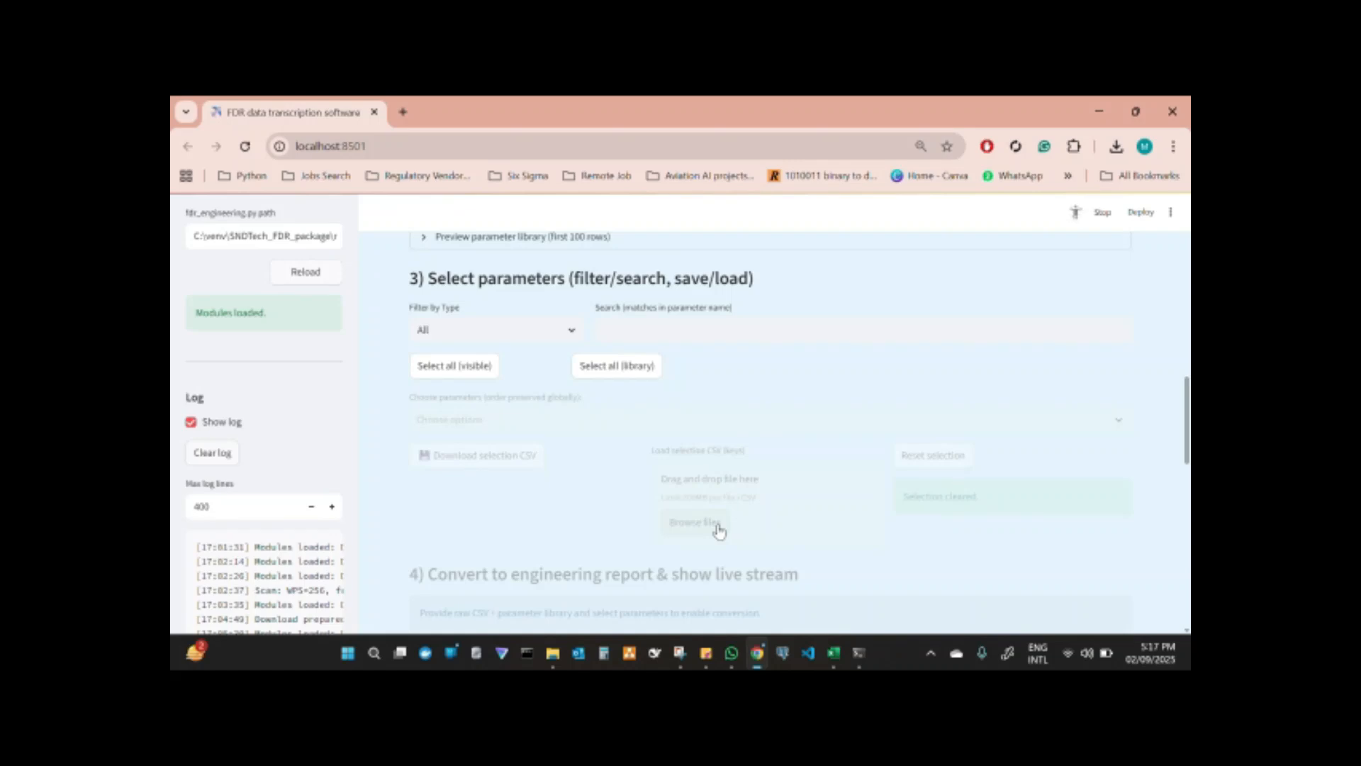
Load the saved parameter selection Major_paras_r1 from the Parameters folder of FDR Project into section 3
{"action": "left_click", "coordinate": [716, 525]}
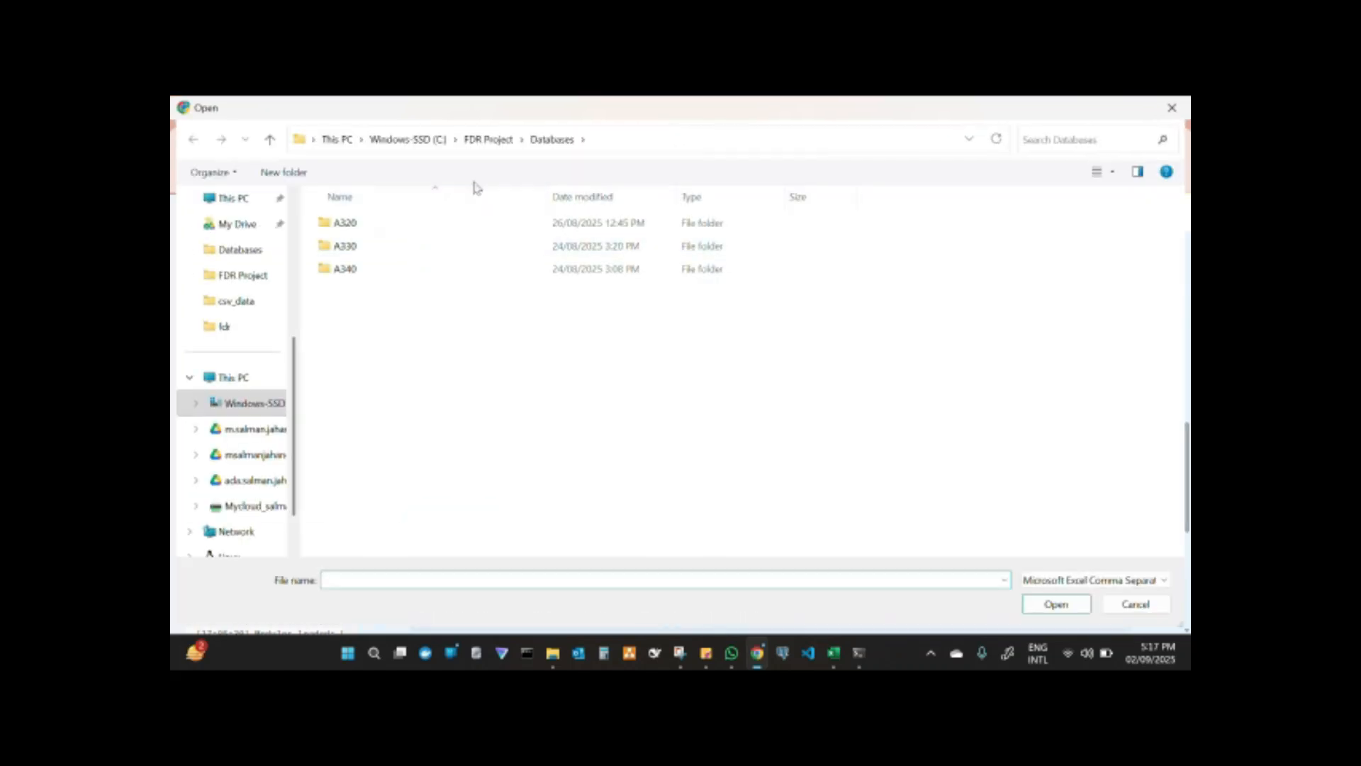
{"action": "left_click", "coordinate": [514, 144]}
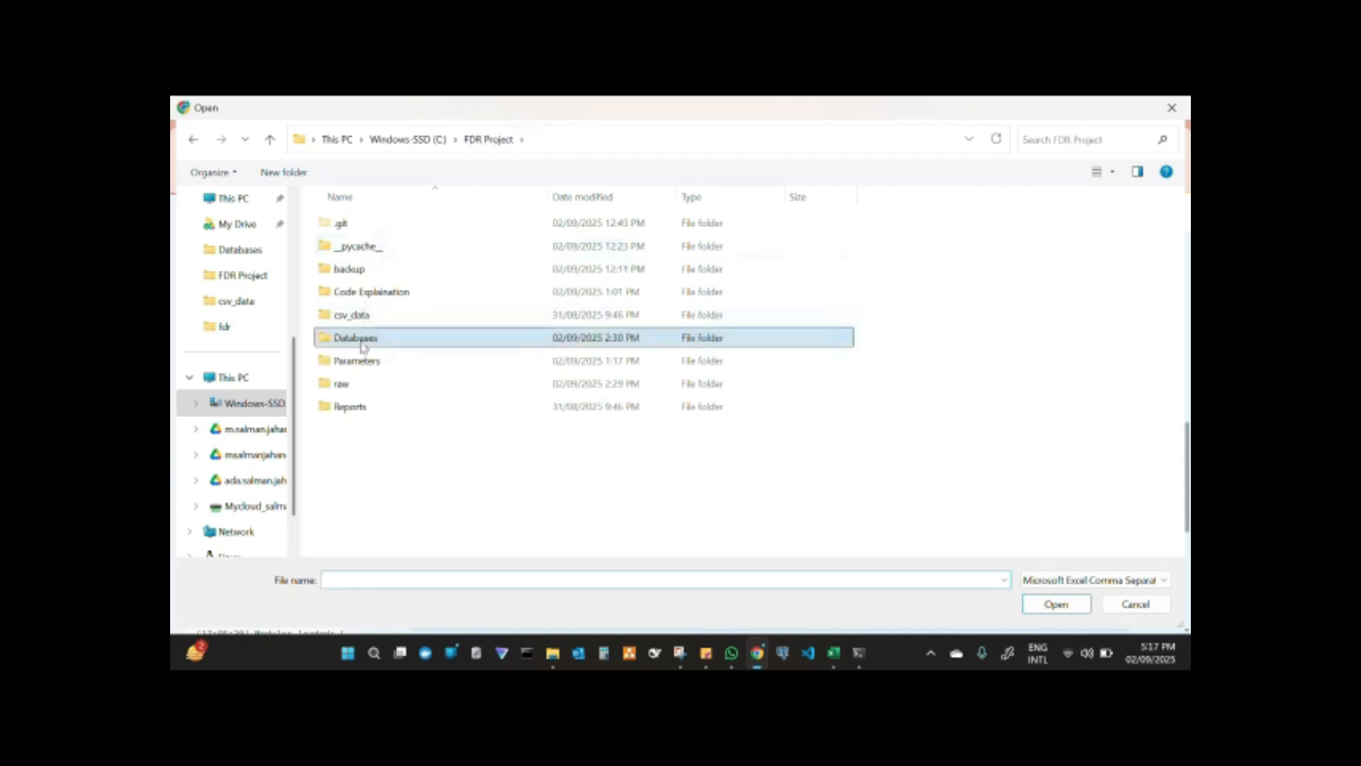
{"action": "double_click", "coordinate": [360, 361]}
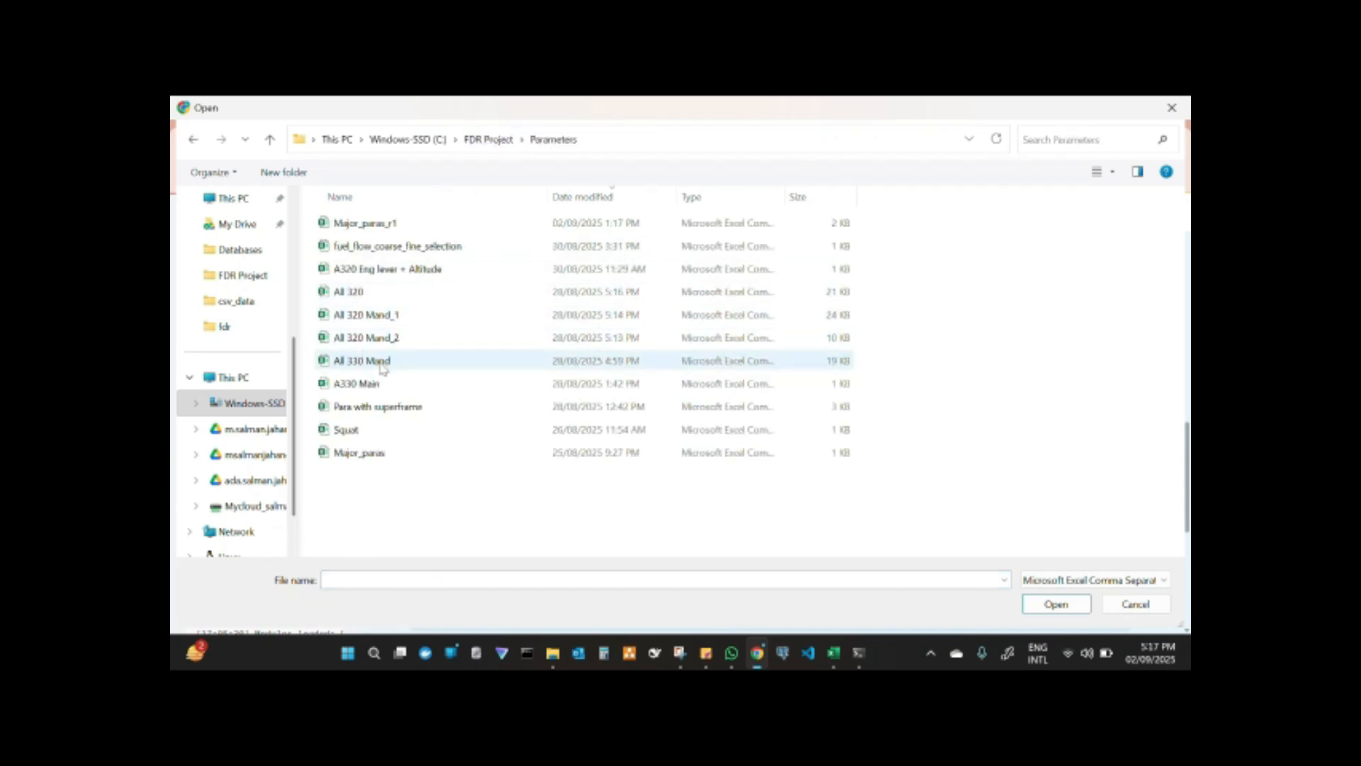
{"action": "double_click", "coordinate": [375, 224]}
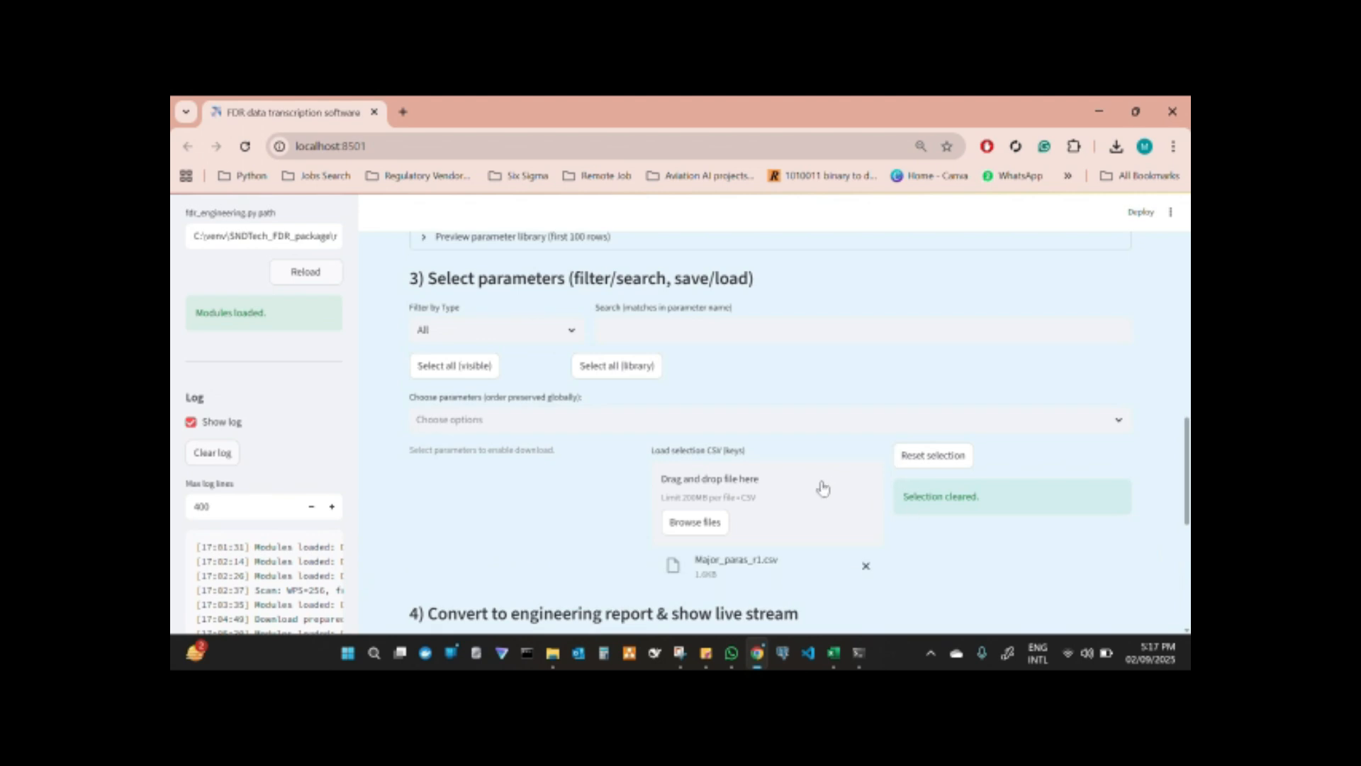
Convert the full FrameIndex range to an engineering report with the loaded parameter selection
{"action": "scroll", "coordinate": [856, 525], "scroll_direction": "down", "scroll_amount": 3}
{"action": "scroll", "coordinate": [832, 514], "scroll_direction": "down", "scroll_amount": 1}
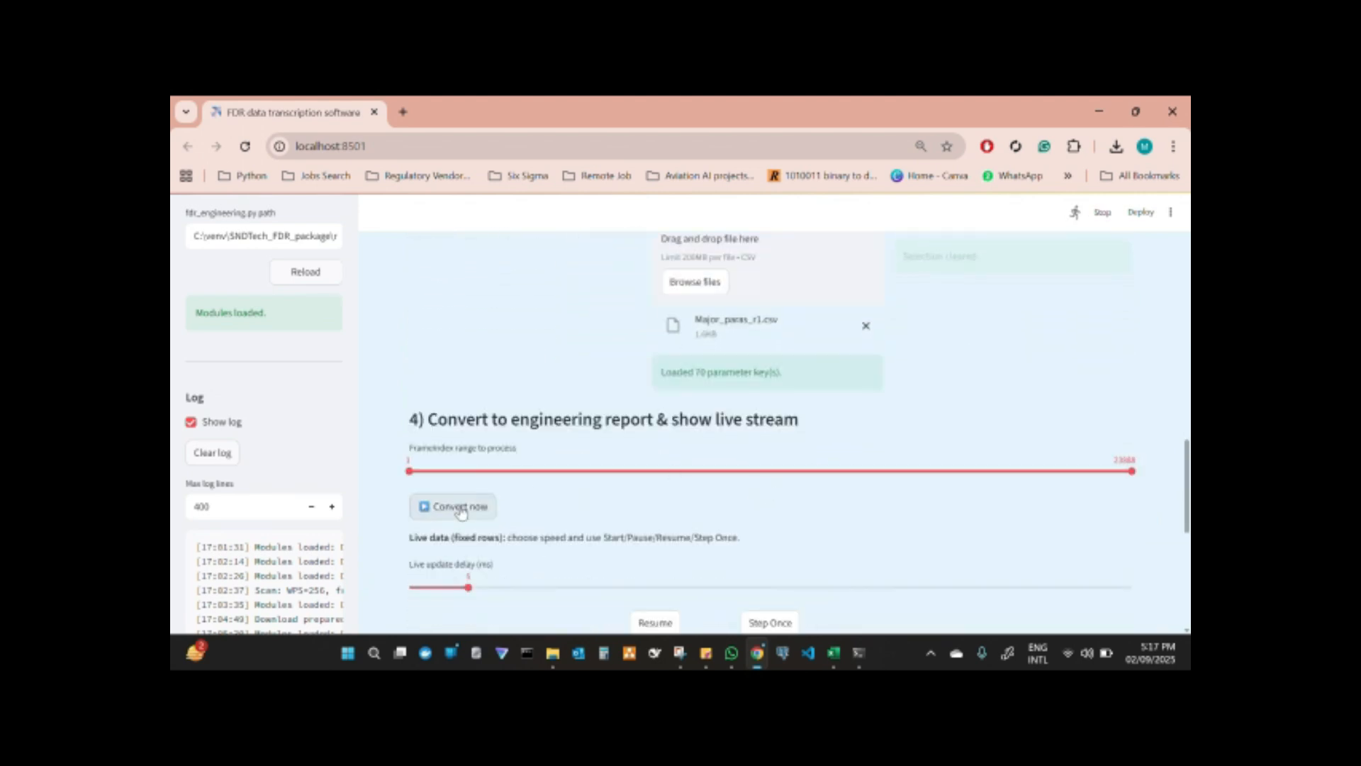
{"action": "left_click", "coordinate": [460, 507]}
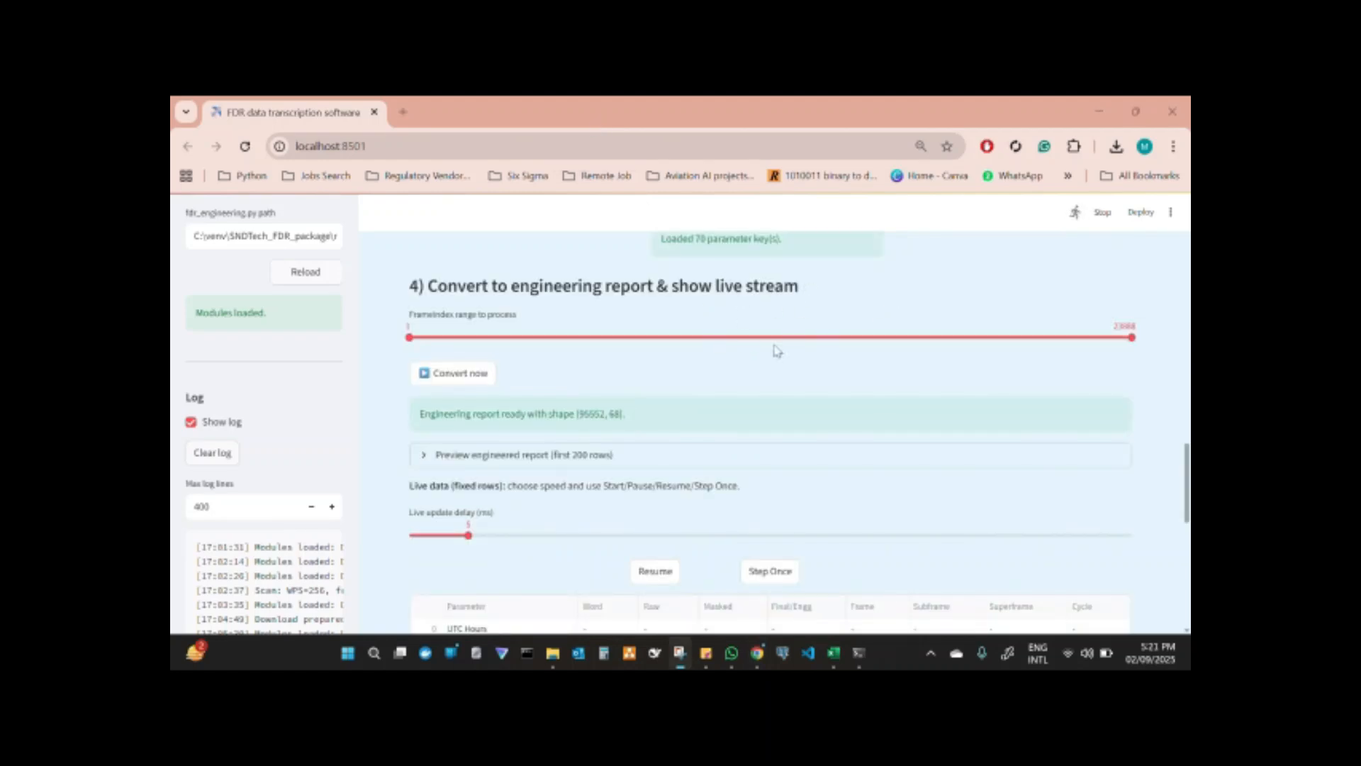
Download the engineered report as a CSV file named engineering_report into the FDR DATA folder
{"action": "scroll", "coordinate": [778, 350], "scroll_direction": "up", "scroll_amount": 1}
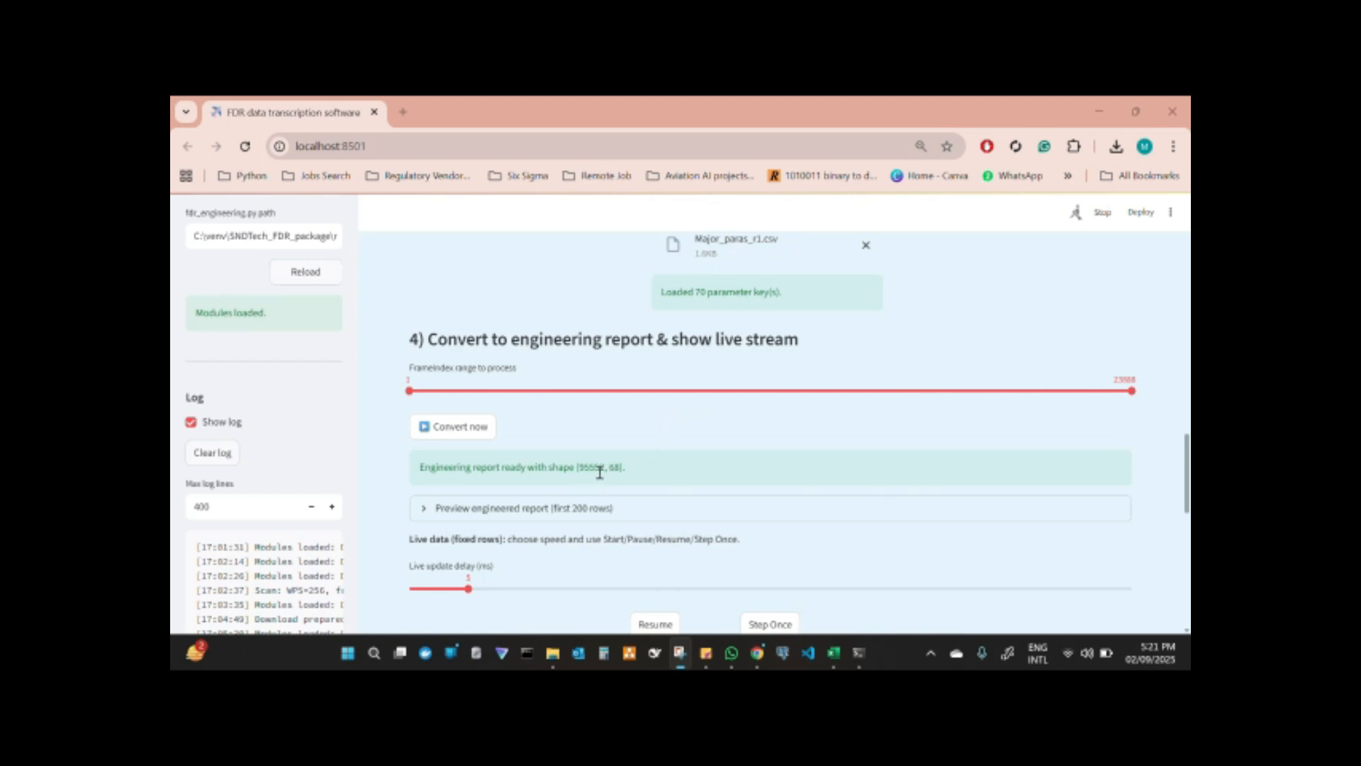
{"action": "scroll", "coordinate": [677, 441], "scroll_direction": "down", "scroll_amount": 3}
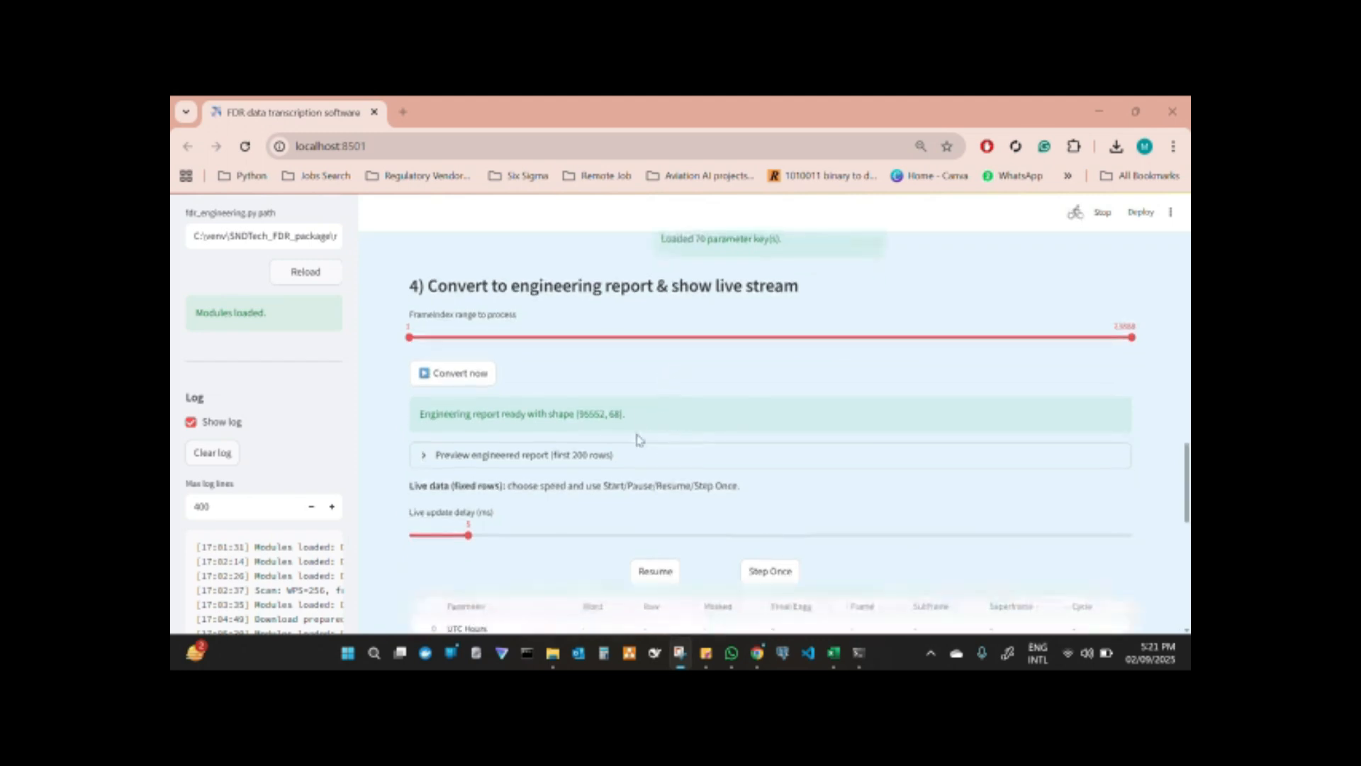
{"action": "scroll", "coordinate": [824, 413], "scroll_direction": "down", "scroll_amount": 2}
{"action": "scroll", "coordinate": [844, 460], "scroll_direction": "down", "scroll_amount": 4}
{"action": "scroll", "coordinate": [890, 578], "scroll_direction": "down", "scroll_amount": 6}
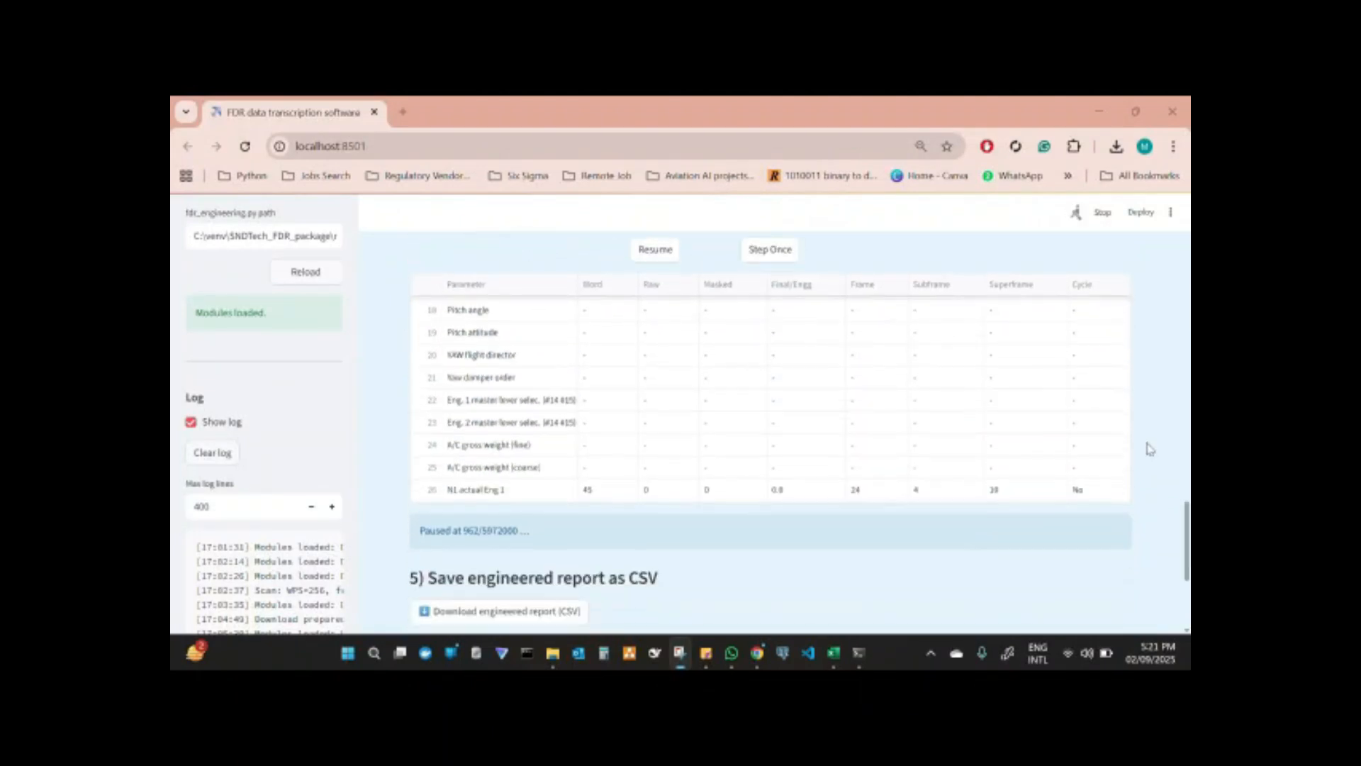
{"action": "scroll", "coordinate": [924, 504], "scroll_direction": "down", "scroll_amount": 1}
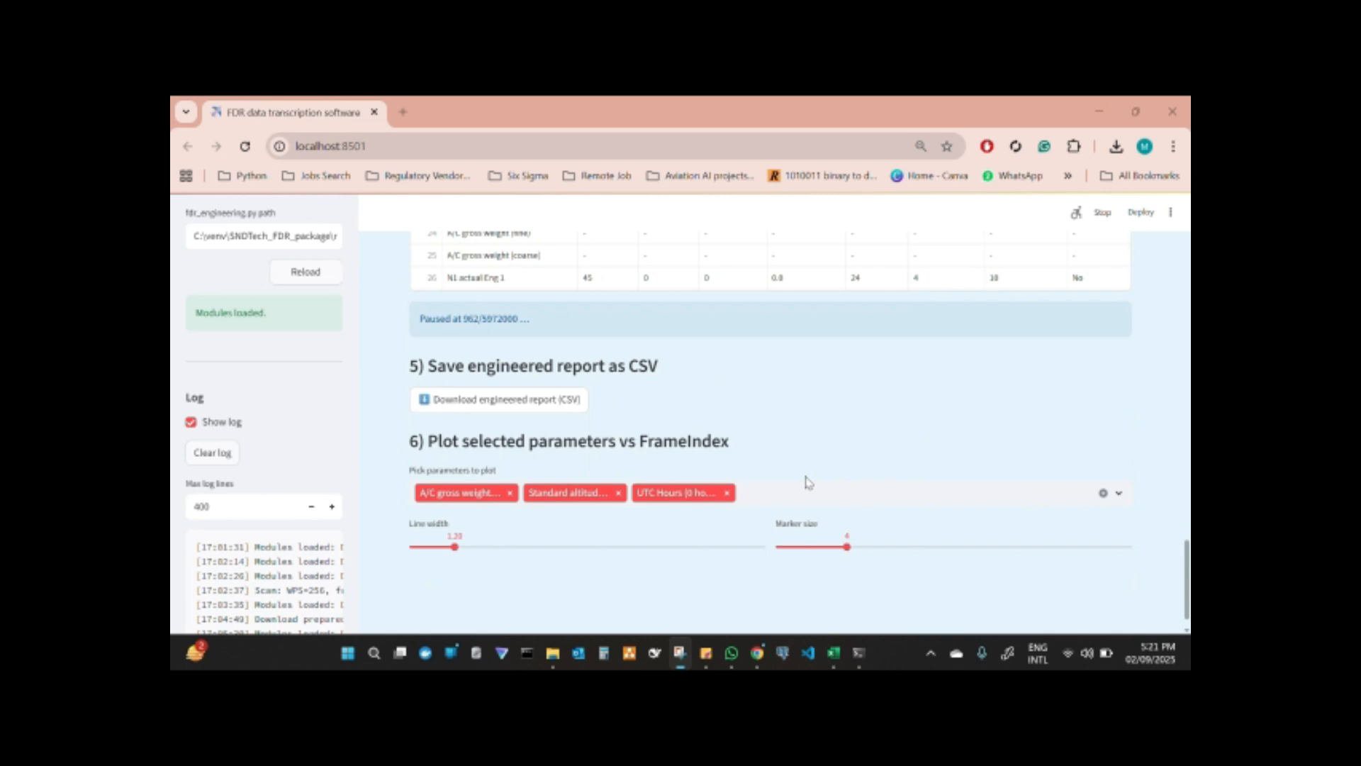
{"action": "left_click", "coordinate": [514, 402]}
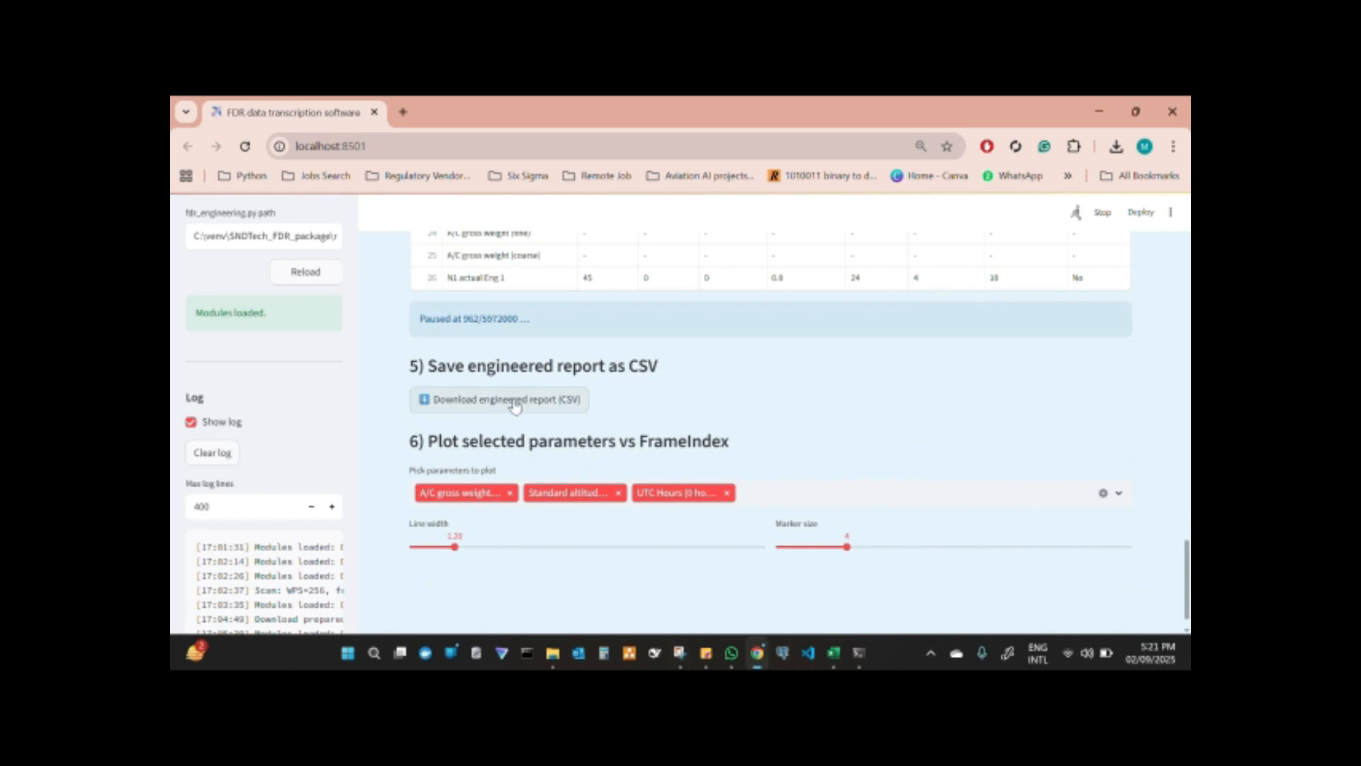
{"action": "left_click", "coordinate": [515, 401]}
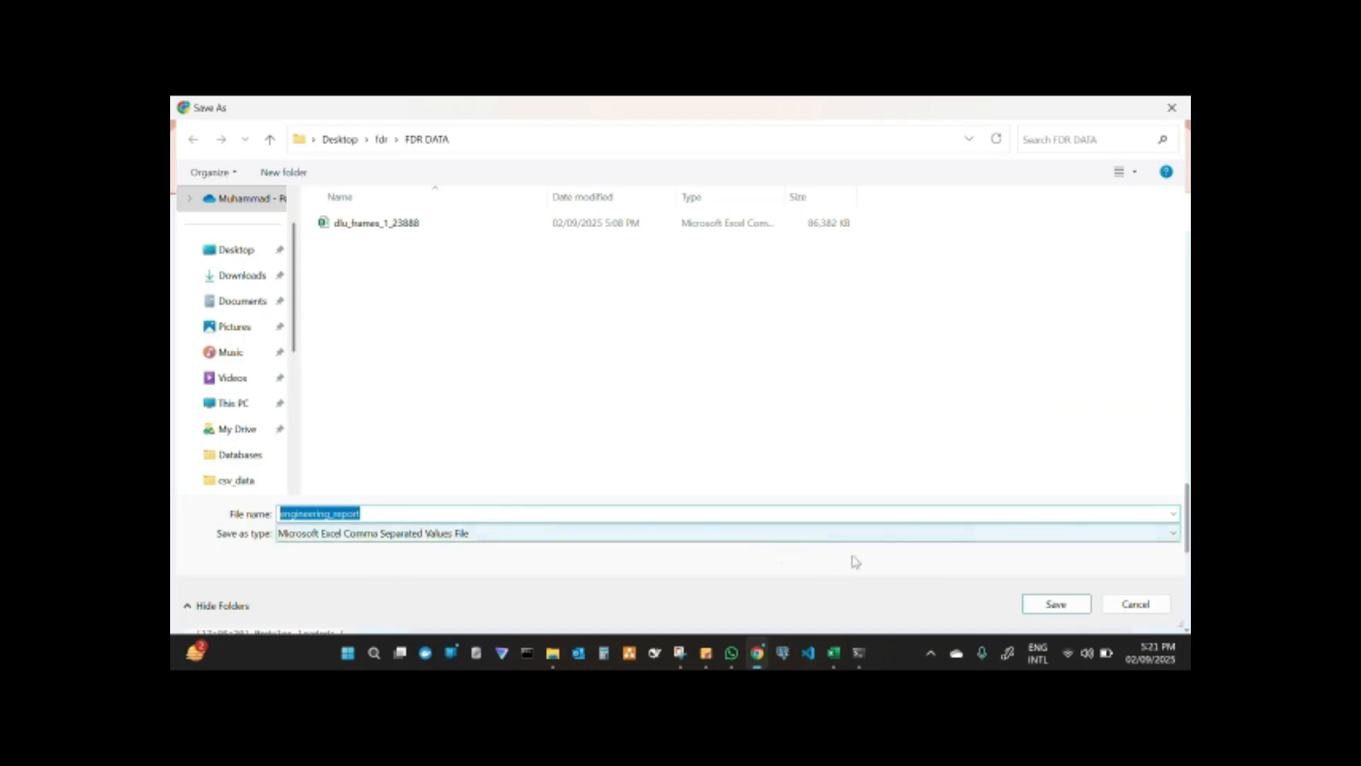
{"action": "left_click", "coordinate": [1061, 605]}
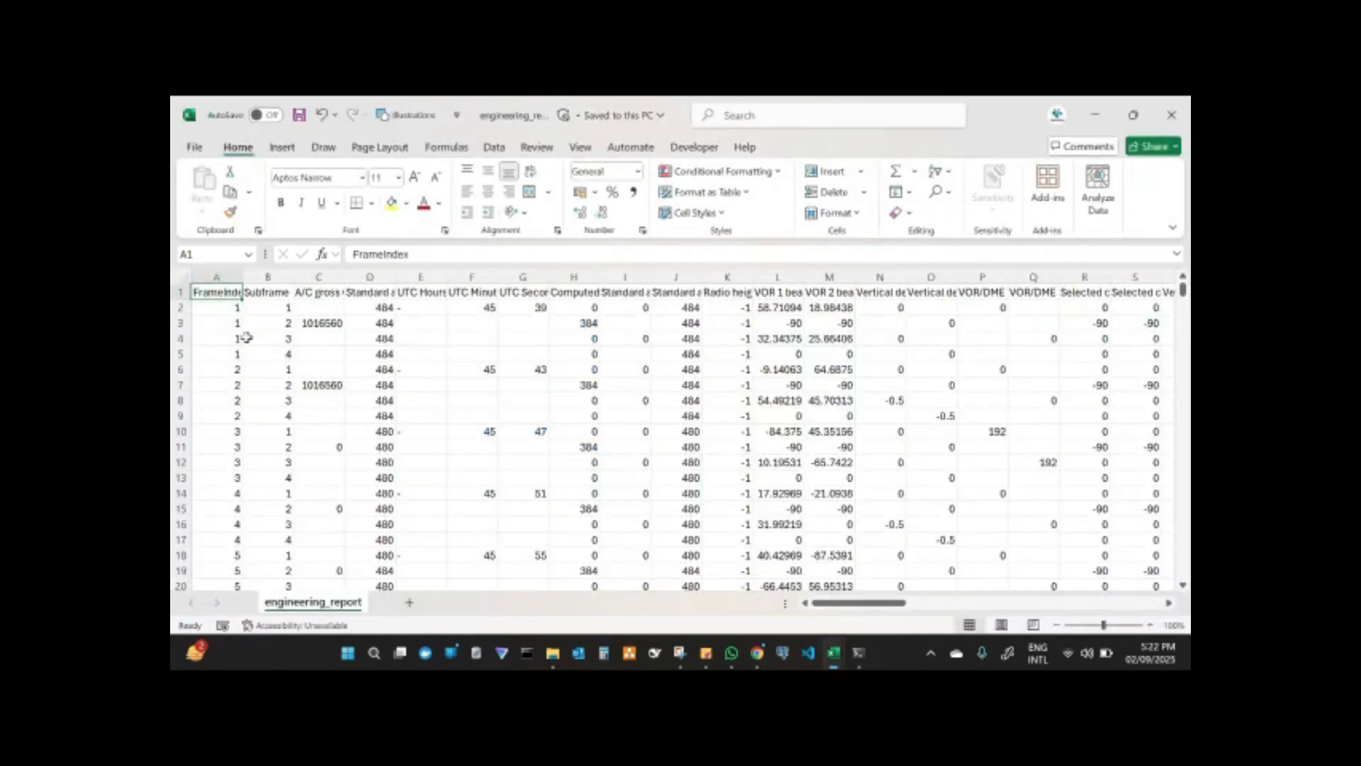
In the engineering_report sheet in Excel, format the entire data range with its header row as a grey banded table
{"action": "key", "text": "ctrl+shift+Down"}
{"action": "key", "text": "ctrl+shift+Right"}
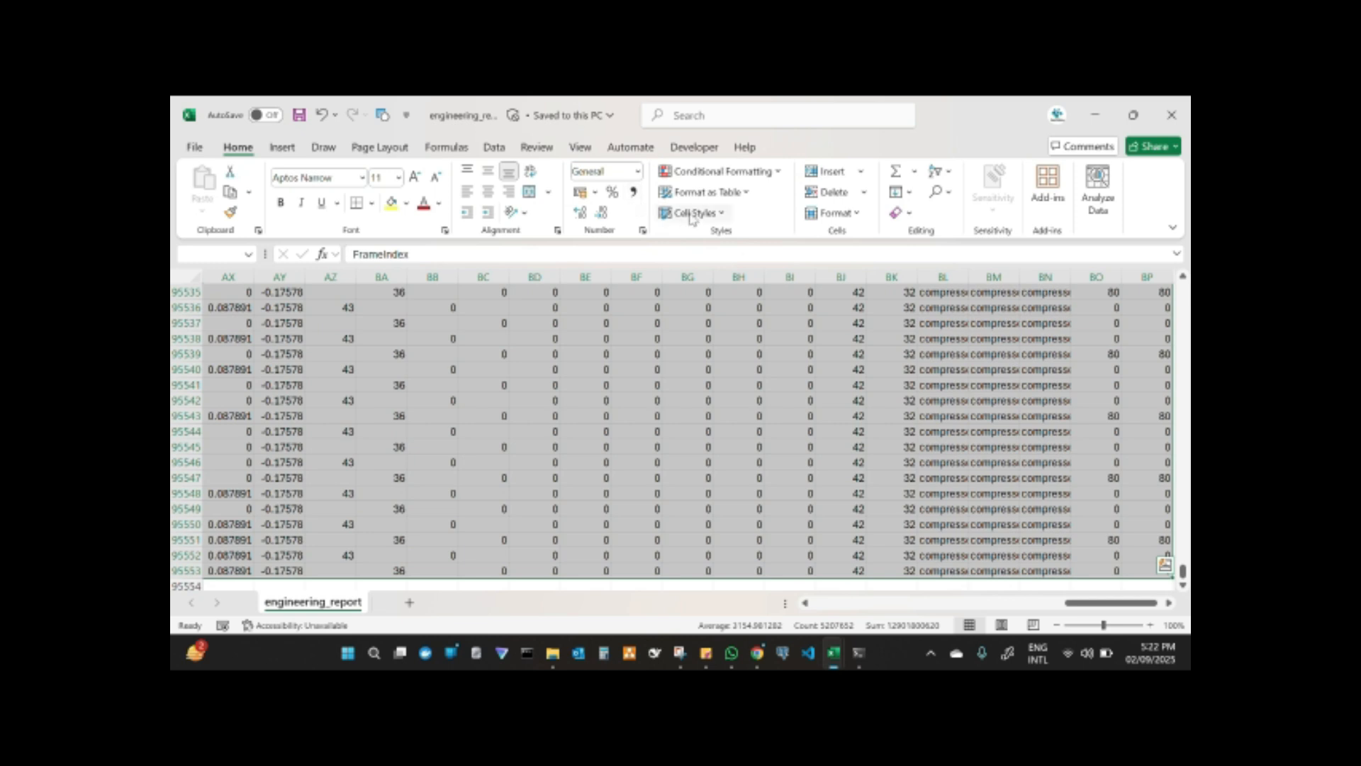
{"action": "left_click", "coordinate": [736, 192]}
{"action": "left_click", "coordinate": [684, 249]}
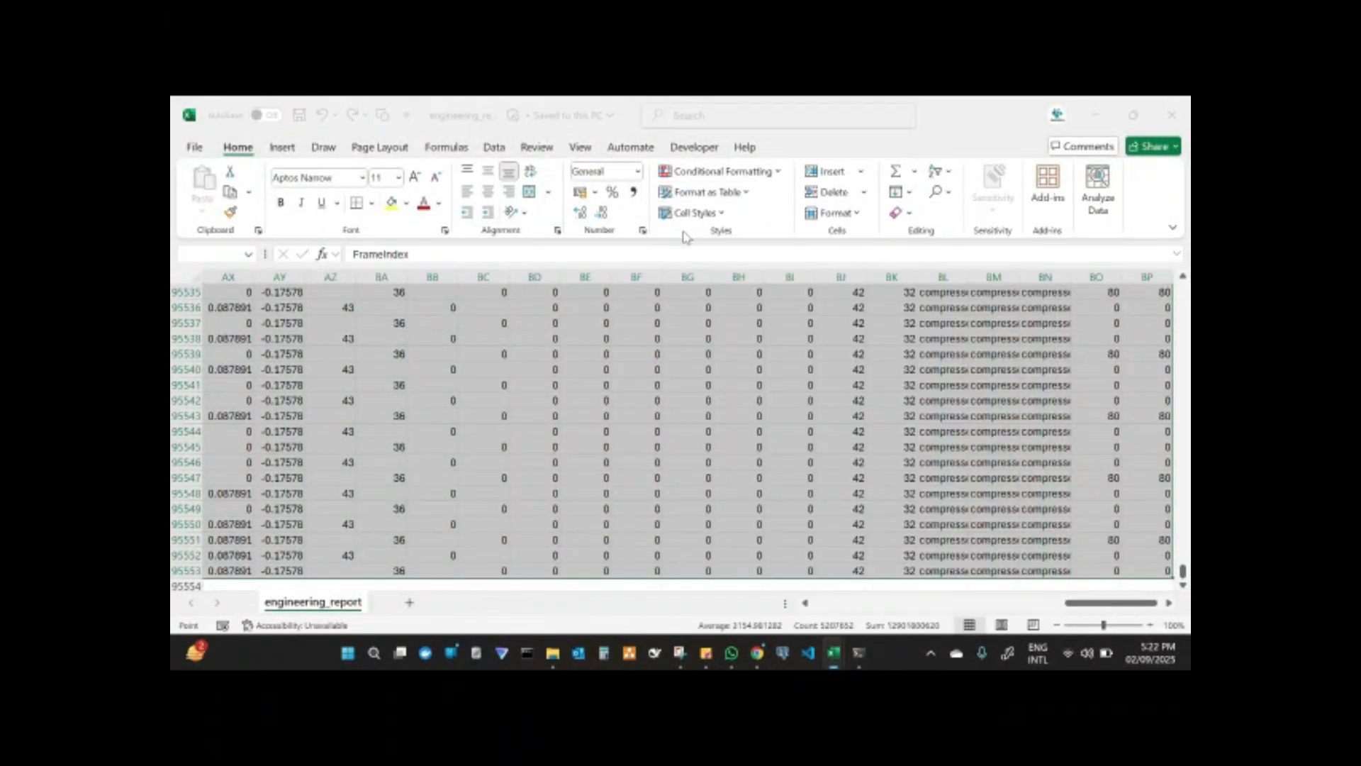
{"action": "left_click", "coordinate": [642, 399]}
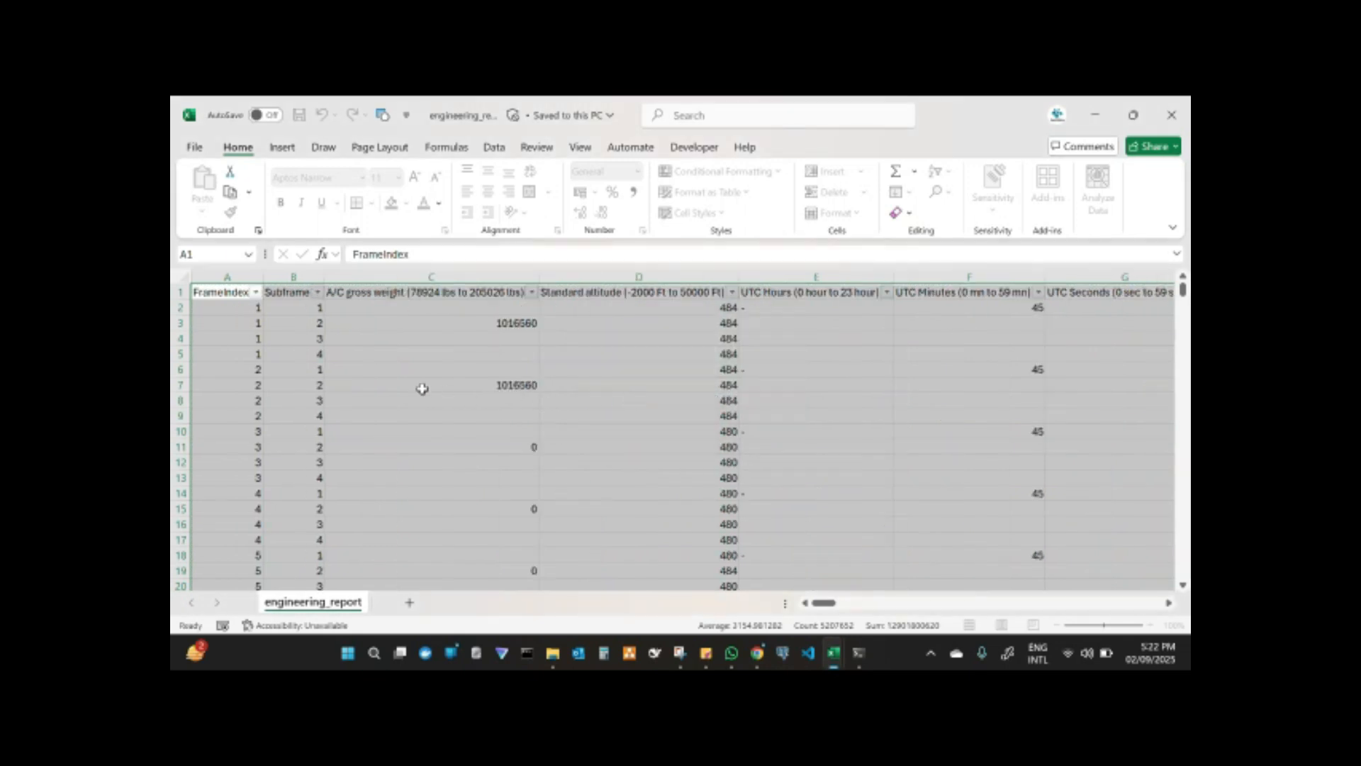
Make the table's header row taller and centre its headings both horizontally and vertically
{"action": "left_click", "coordinate": [202, 337]}
{"action": "left_click_drag", "start_coordinate": [183, 299], "coordinate": [192, 325]}
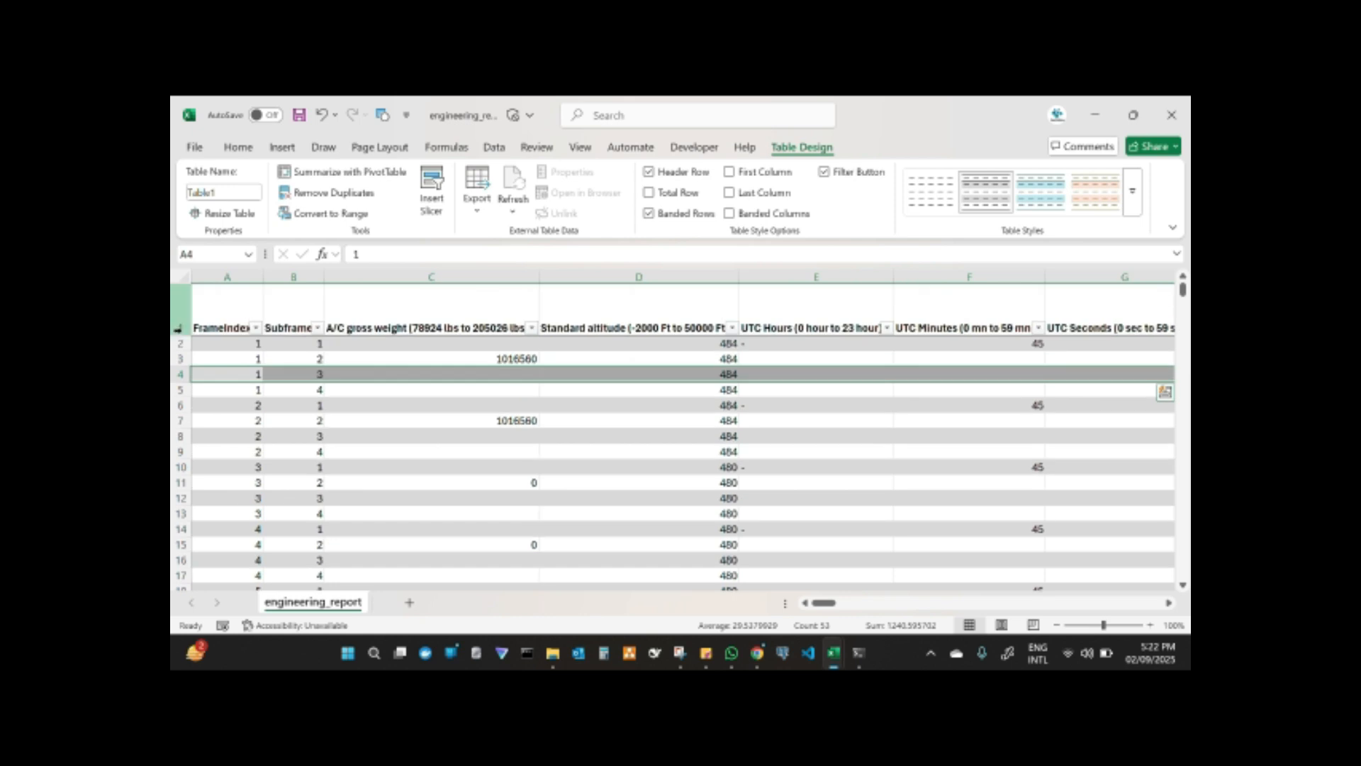
{"action": "left_click", "coordinate": [178, 310]}
{"action": "left_click", "coordinate": [245, 148]}
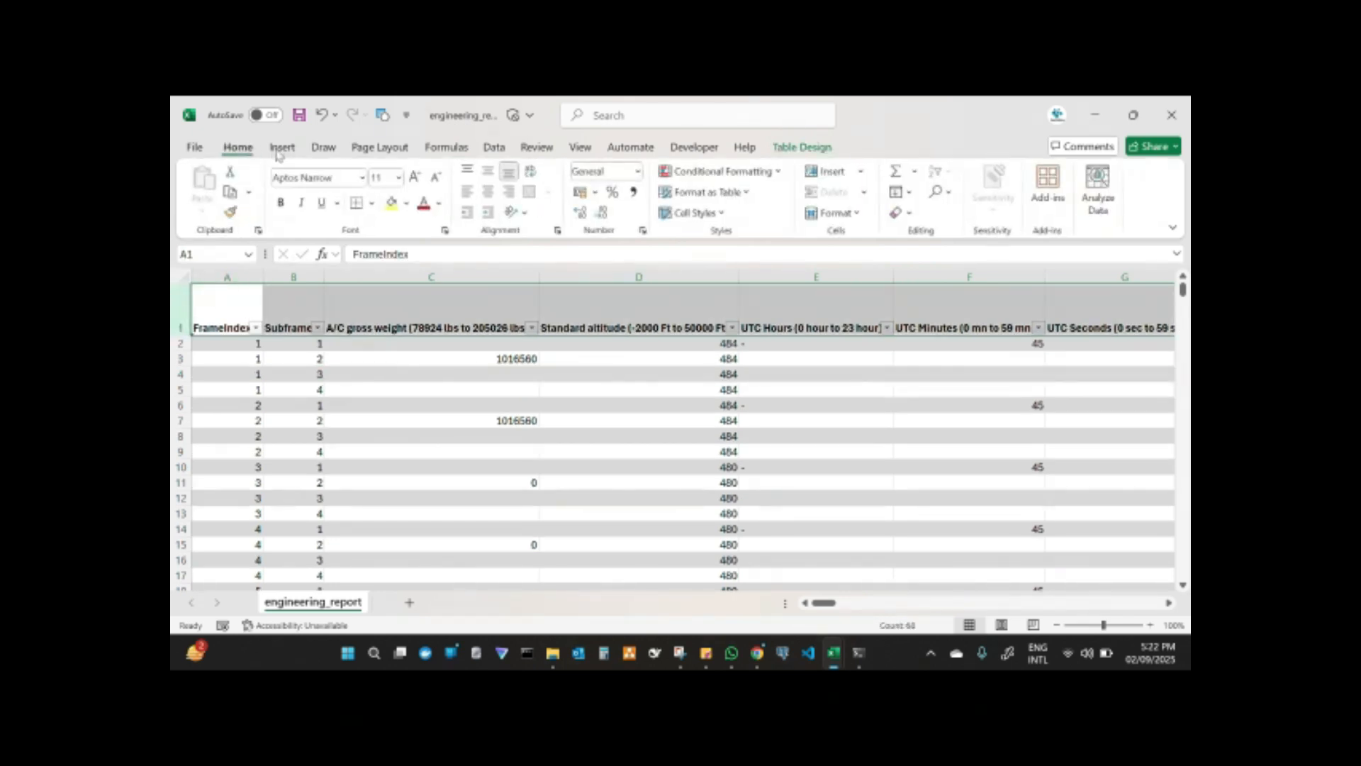
{"action": "left_click", "coordinate": [488, 192]}
{"action": "left_click", "coordinate": [487, 171]}
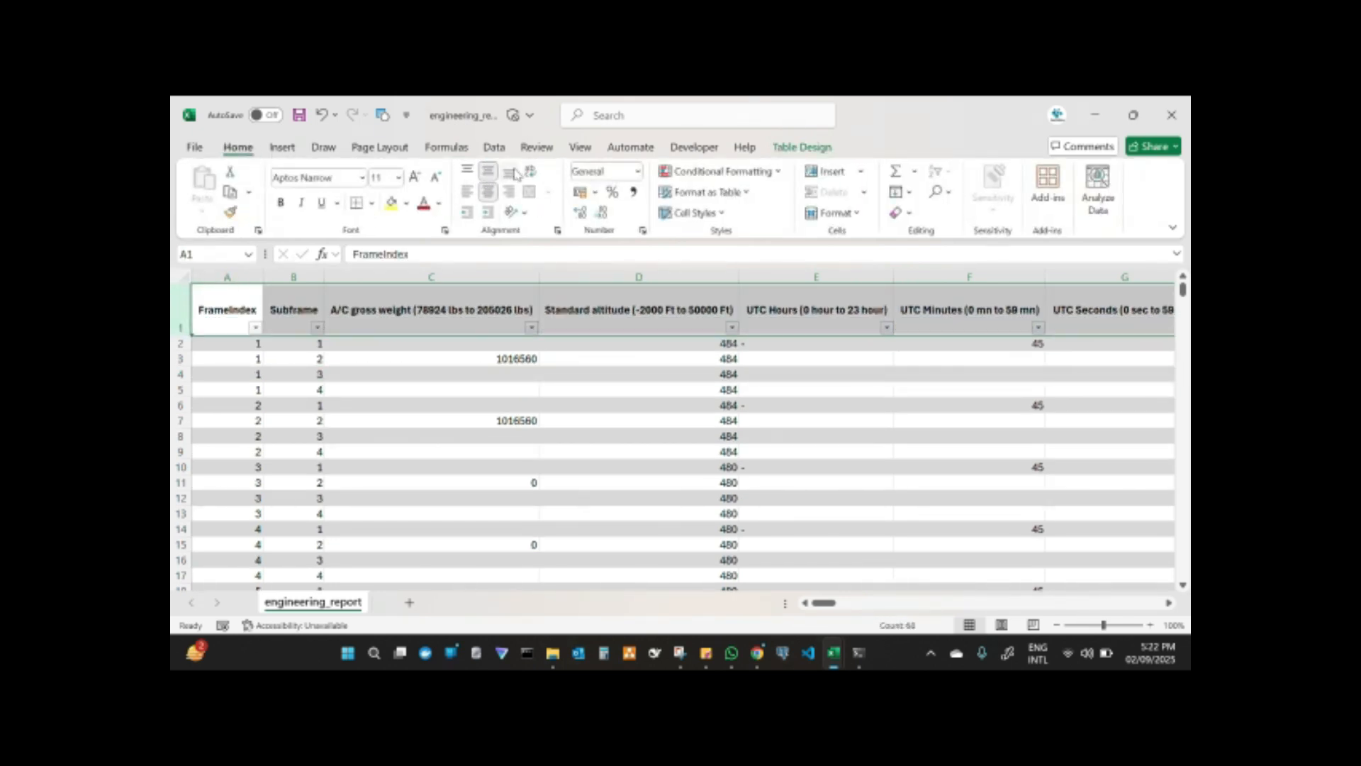
{"action": "left_click", "coordinate": [459, 404]}
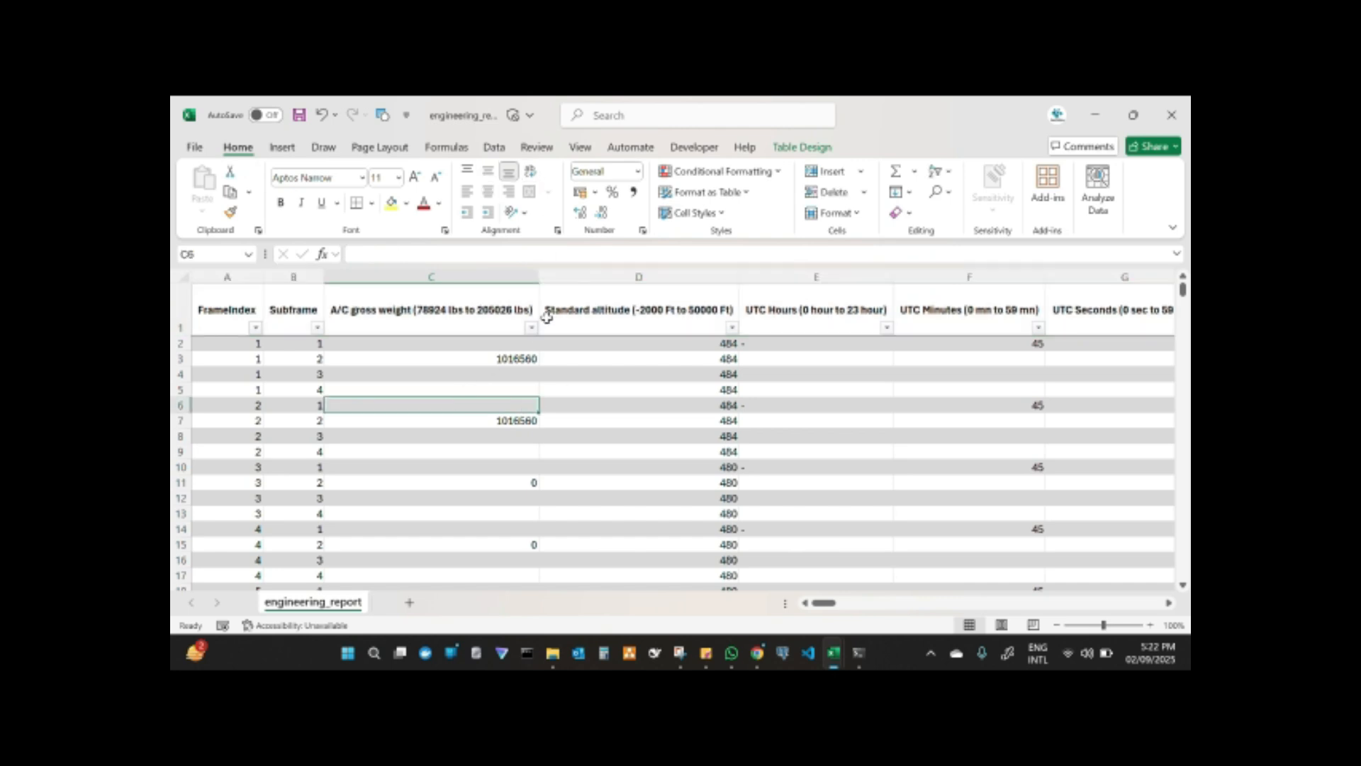
Wrap the header row's text and give all columns the same narrower width so long headings break over several lines
{"action": "left_click", "coordinate": [182, 319]}
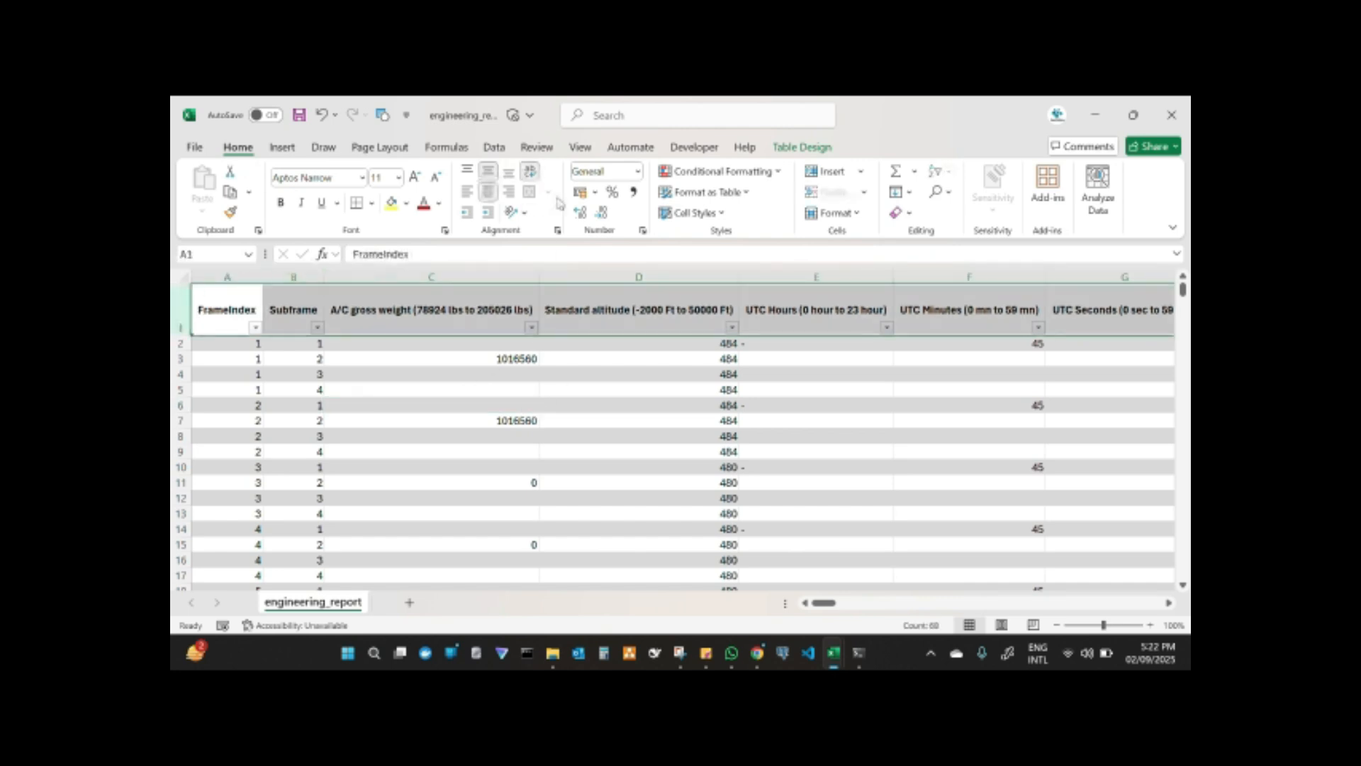
{"action": "left_click", "coordinate": [435, 404]}
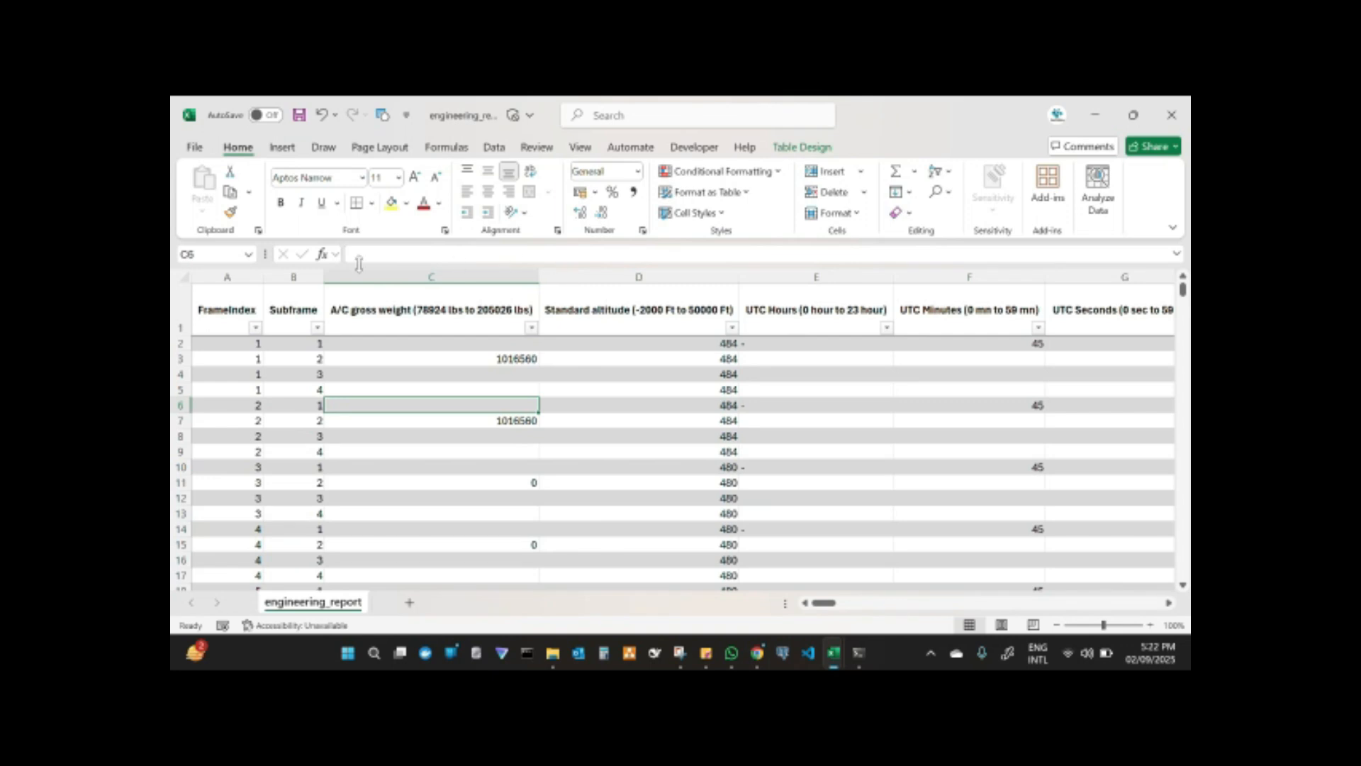
{"action": "left_click", "coordinate": [183, 274]}
{"action": "left_click_drag", "start_coordinate": [539, 271], "coordinate": [418, 275]}
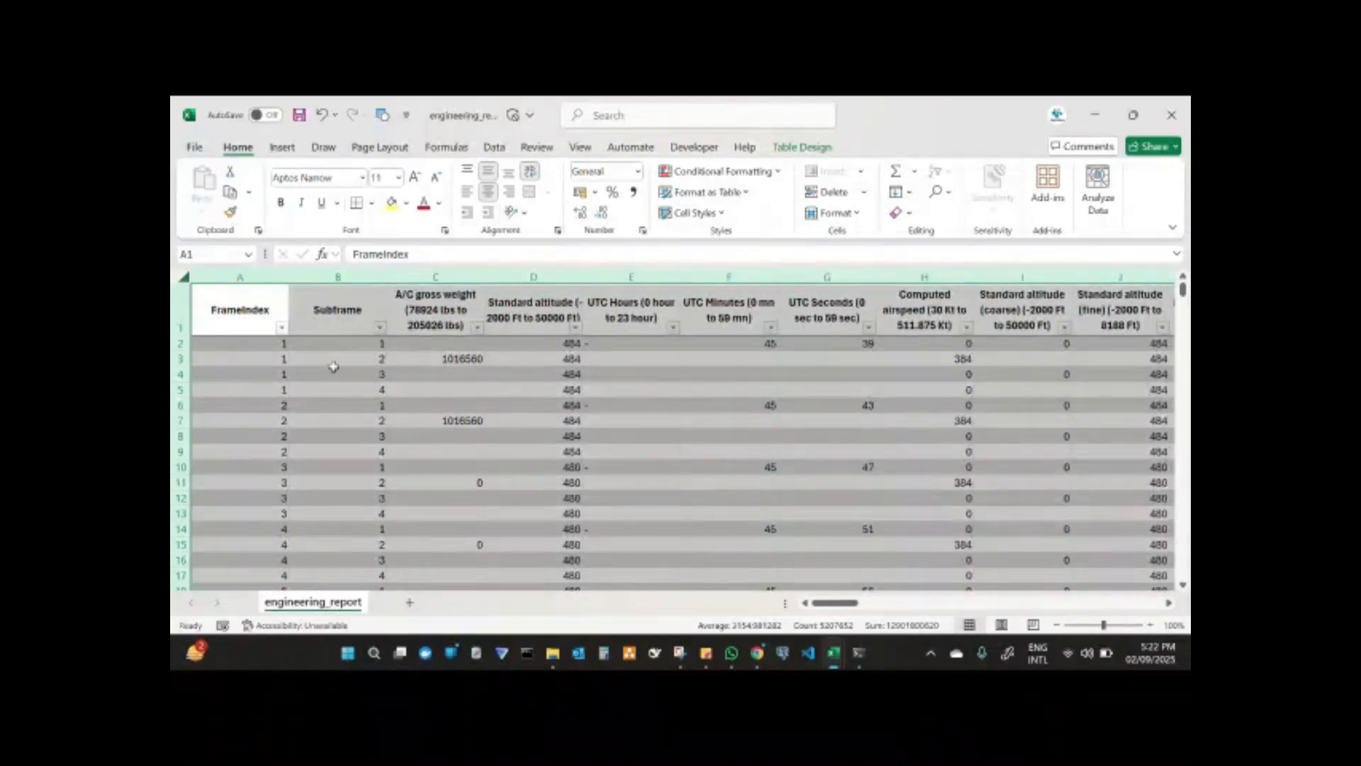
Reduce the font size of the header row to 9
{"action": "left_click", "coordinate": [186, 312]}
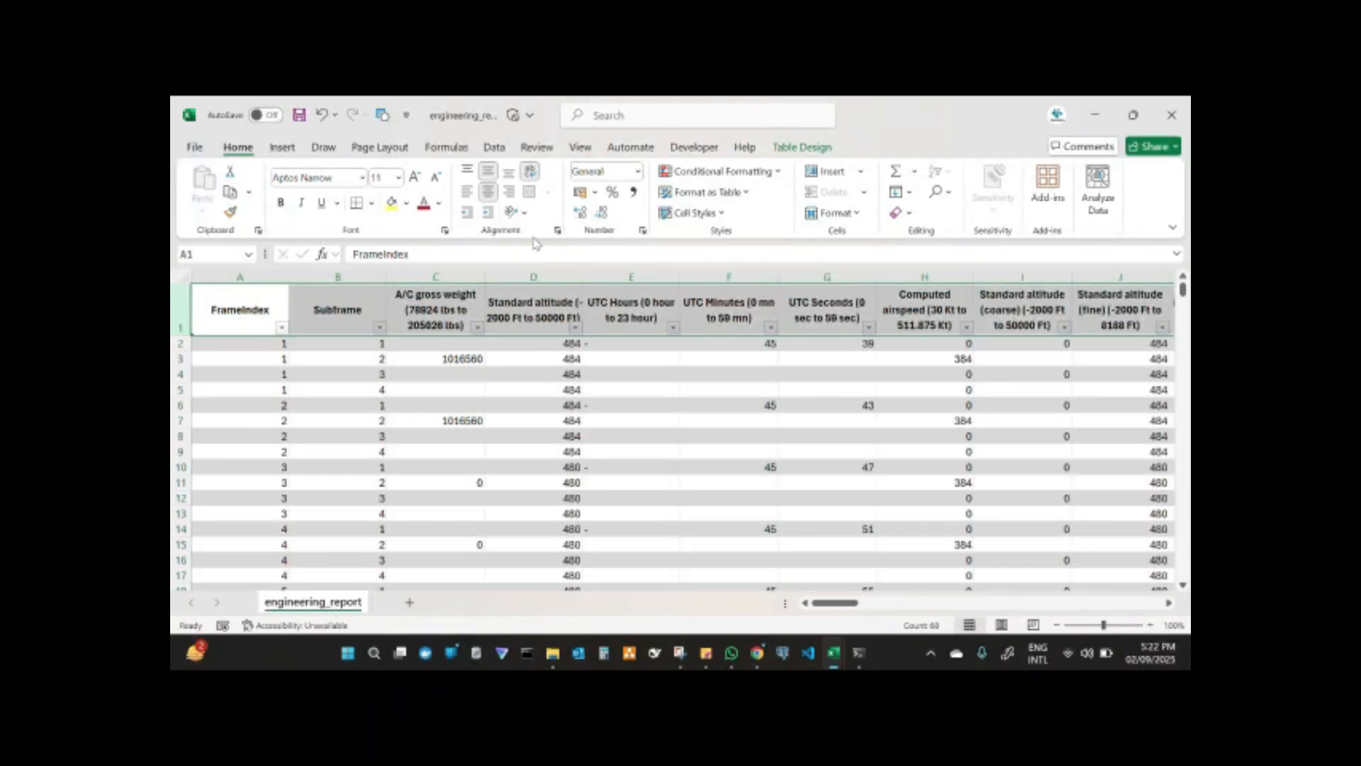
{"action": "left_click", "coordinate": [436, 177]}
{"action": "left_click", "coordinate": [436, 177]}
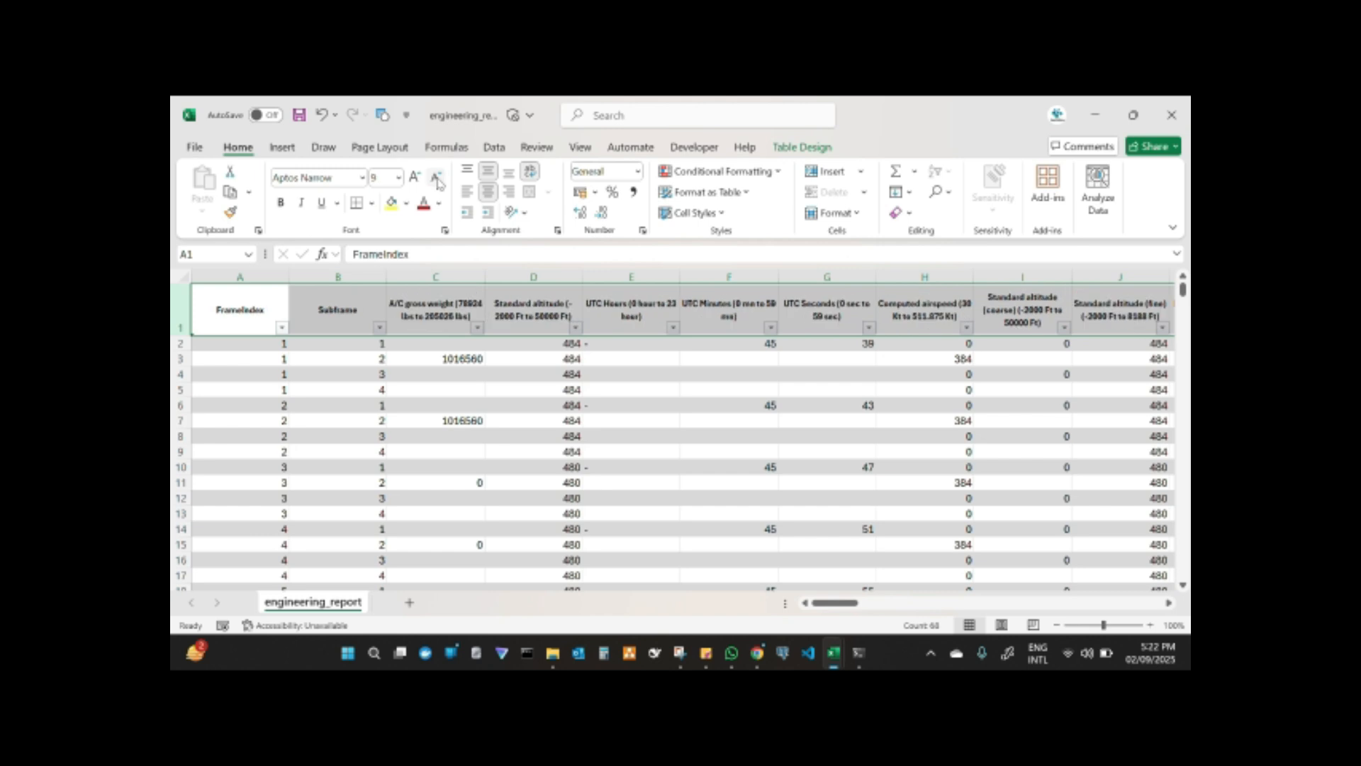
{"action": "left_click", "coordinate": [567, 419]}
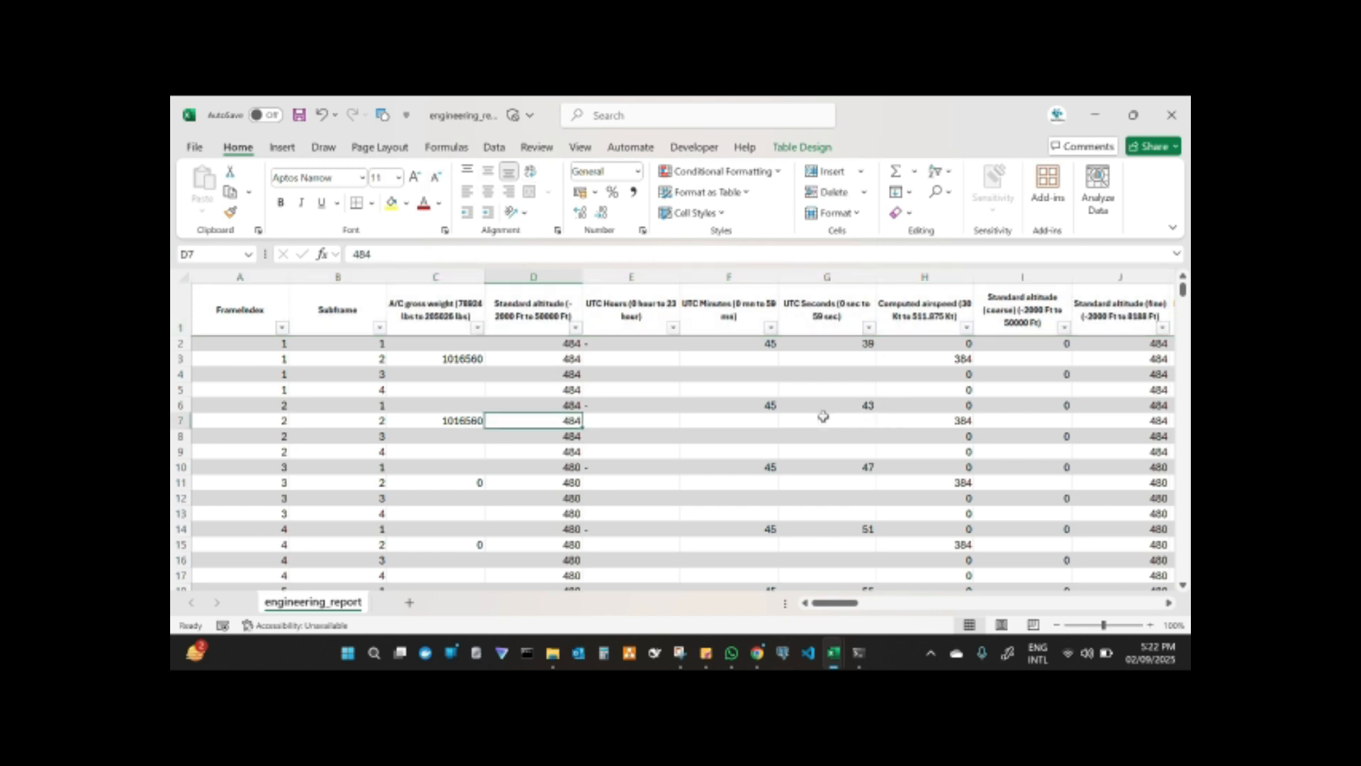
Examine the report rows by FrameIndex and Subframe, including the gross weight, altitude, UTC time and airspeed columns
{"action": "scroll", "coordinate": [507, 389], "scroll_direction": "down", "scroll_amount": 1}
{"action": "scroll", "coordinate": [508, 389], "scroll_direction": "down", "scroll_amount": 1}
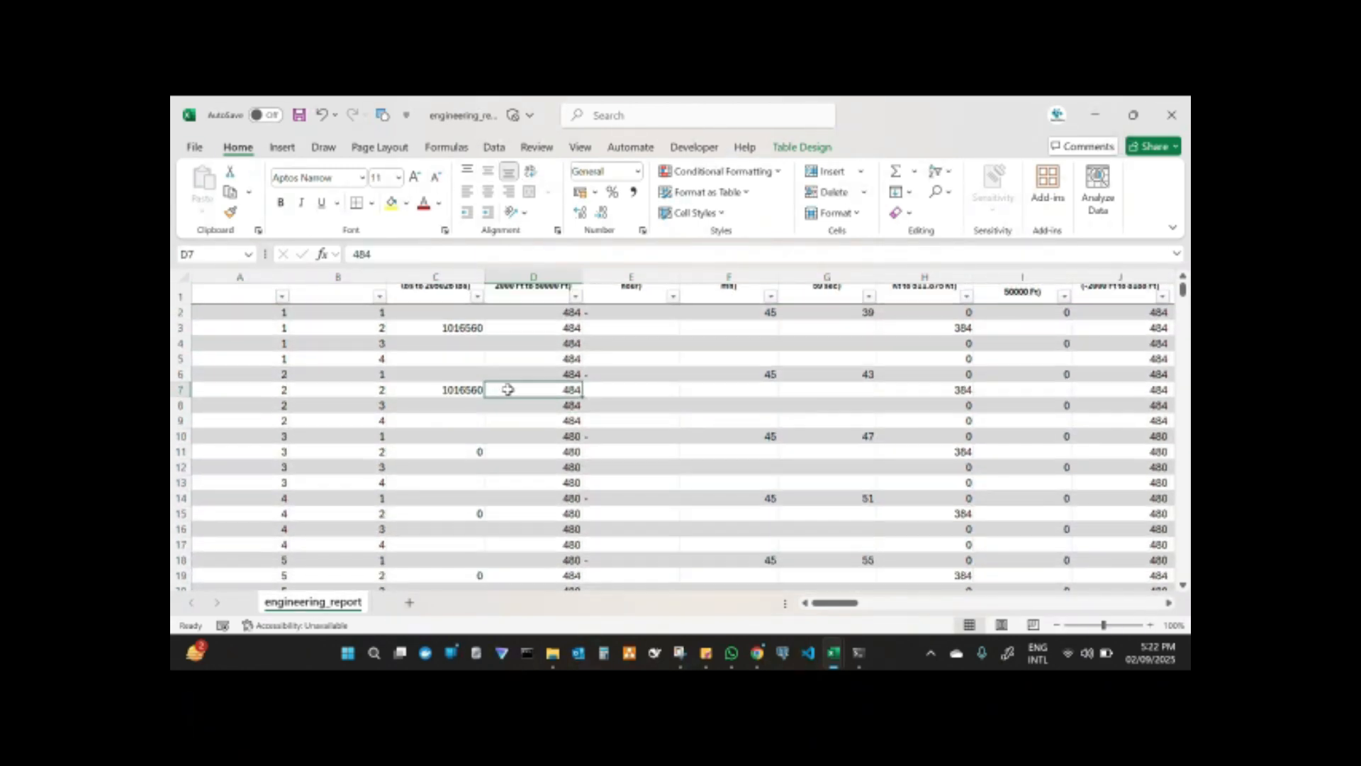
{"action": "scroll", "coordinate": [508, 389], "scroll_direction": "down", "scroll_amount": 1}
{"action": "scroll", "coordinate": [549, 418], "scroll_direction": "down", "scroll_amount": 4}
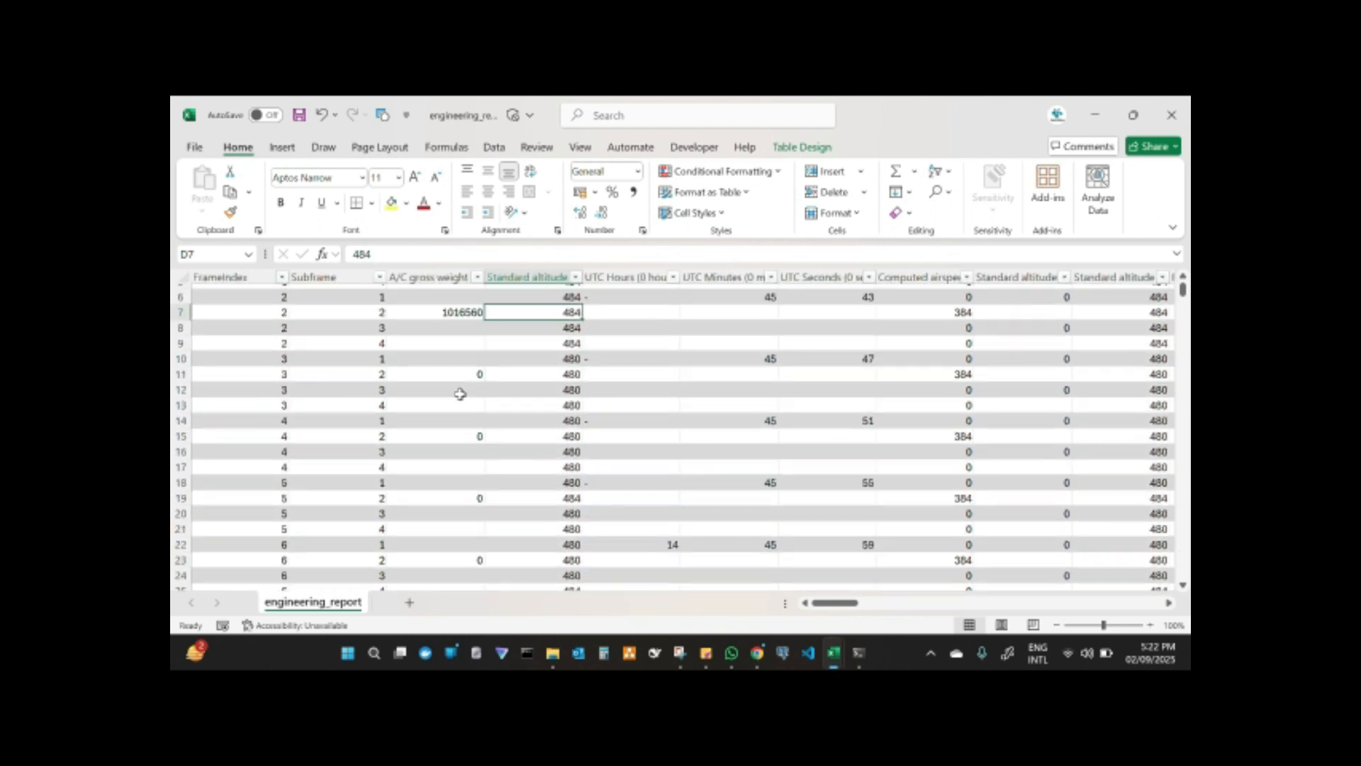
{"action": "scroll", "coordinate": [461, 394], "scroll_direction": "up", "scroll_amount": 5}
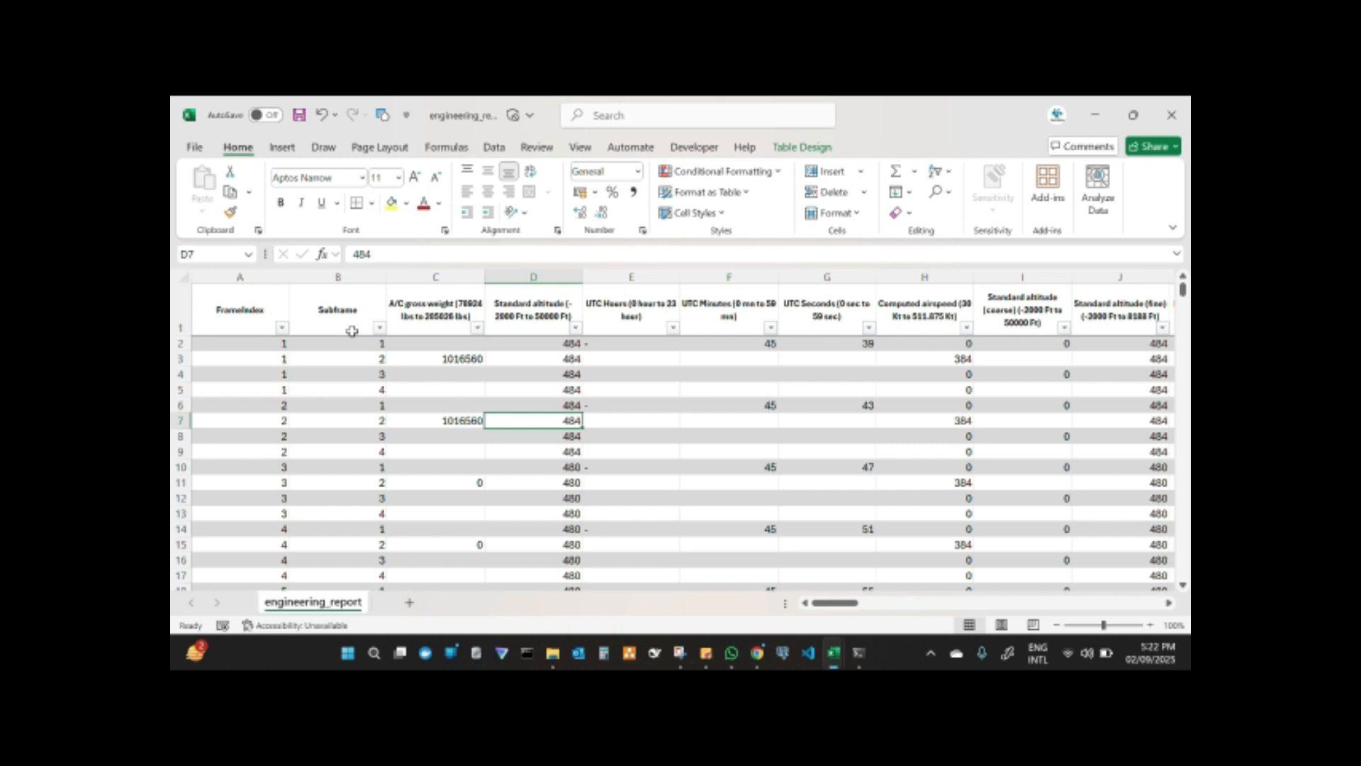
{"action": "left_click", "coordinate": [181, 343]}
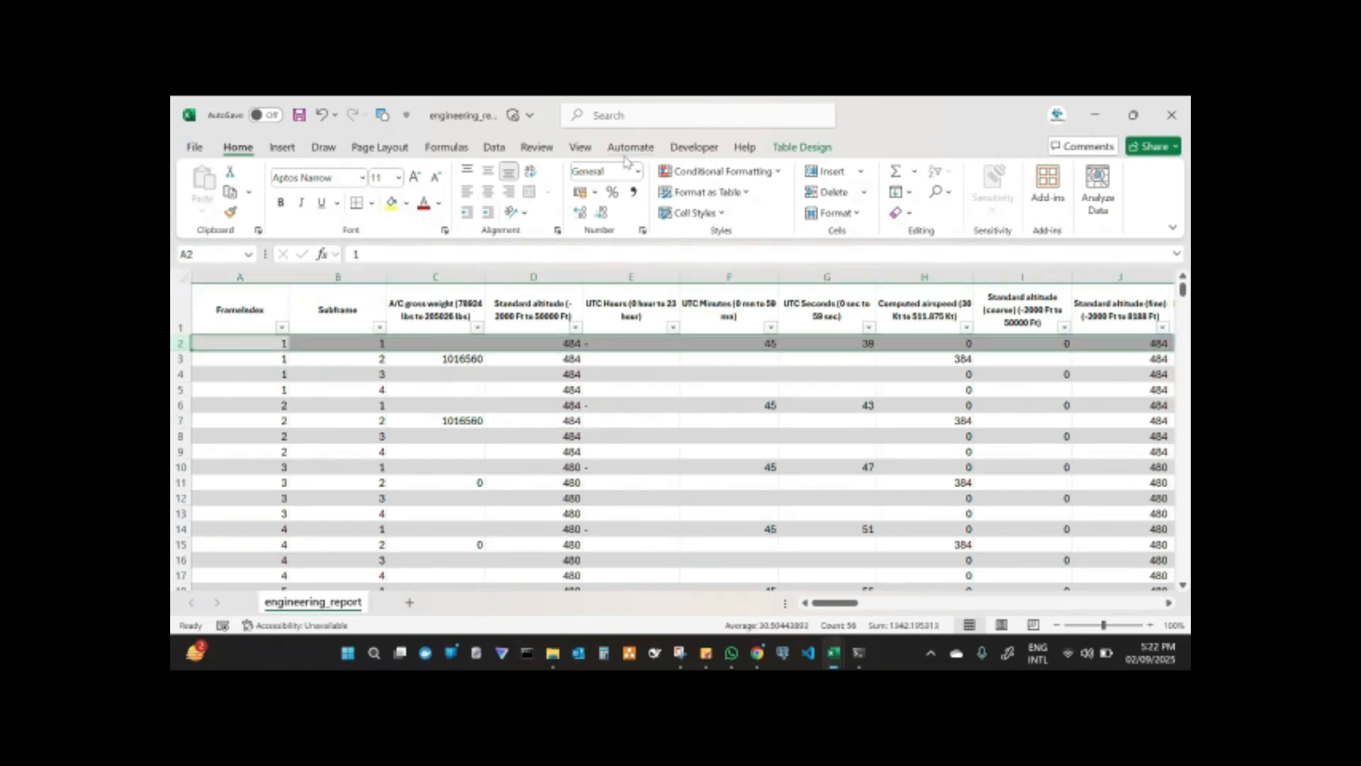
{"action": "left_click", "coordinate": [583, 152]}
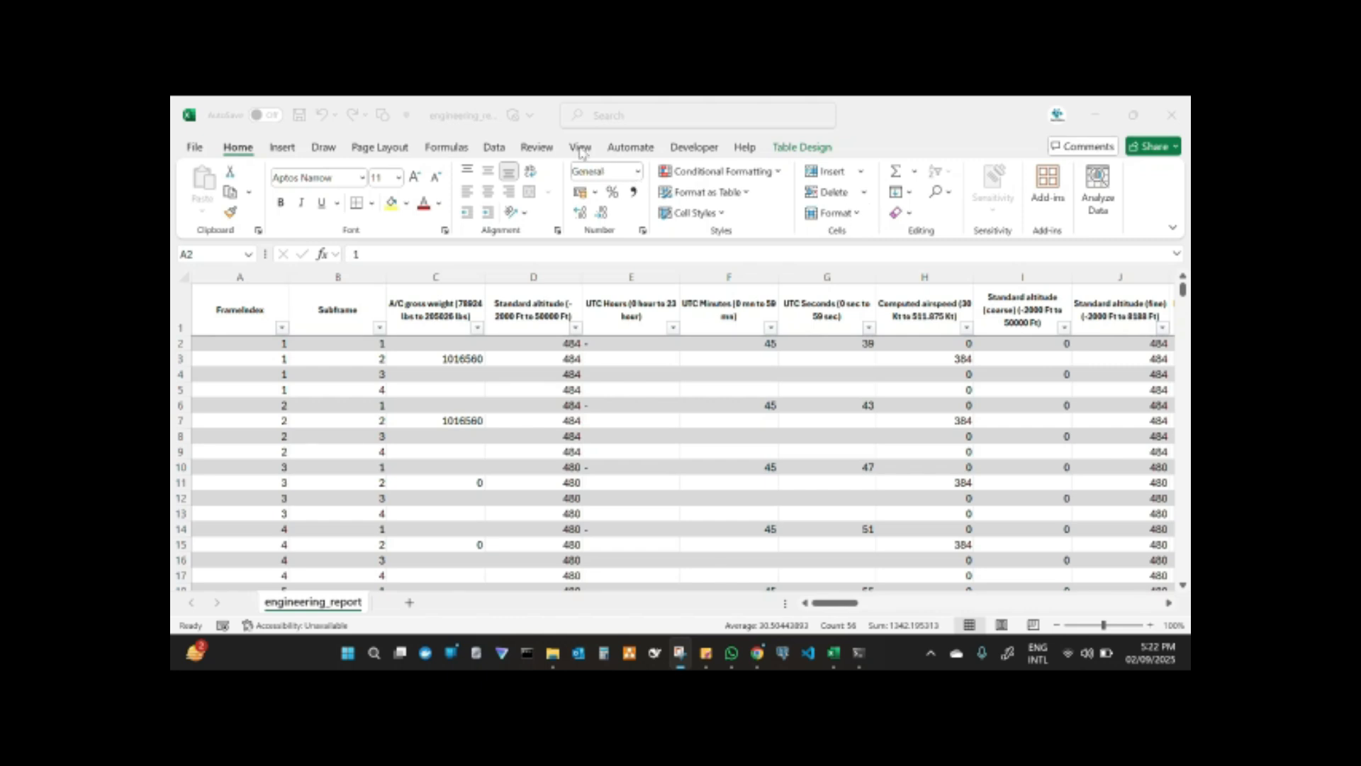
{"action": "left_click", "coordinate": [626, 482]}
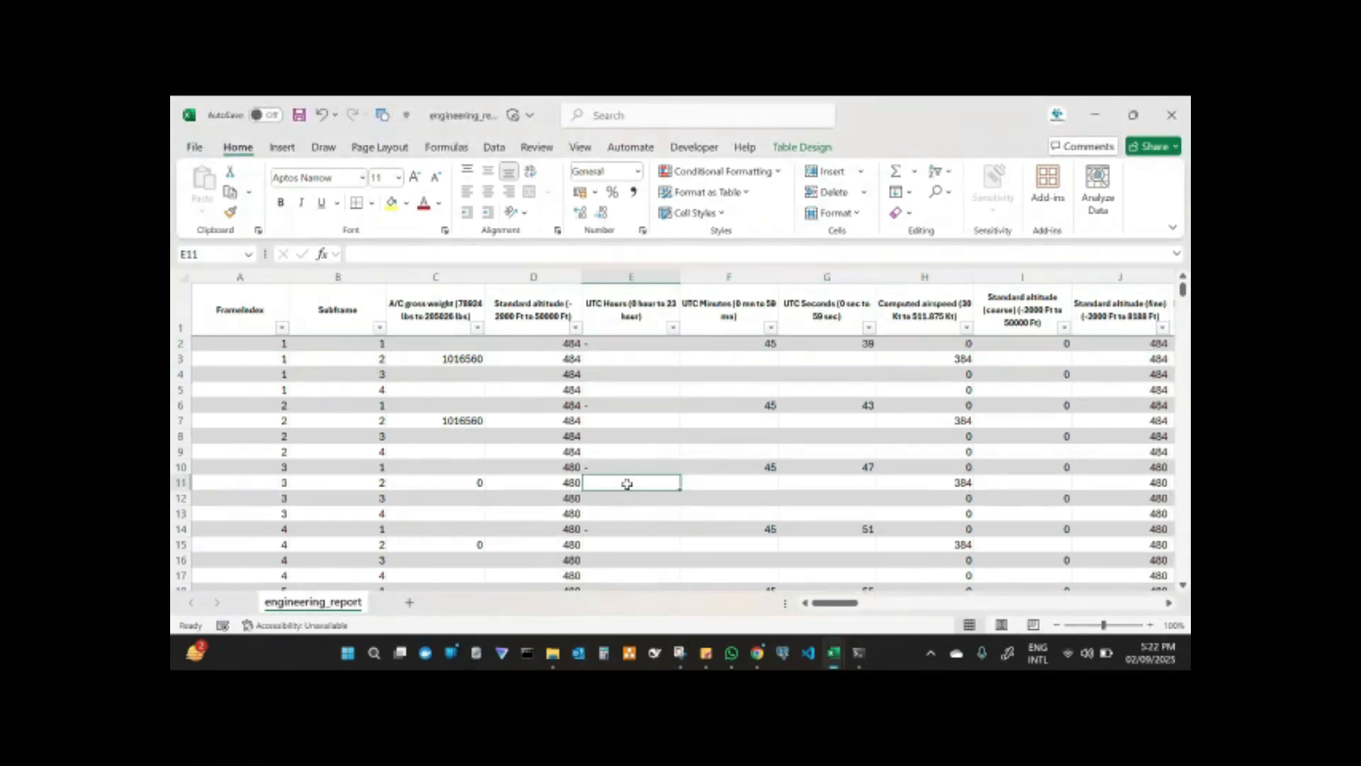
{"action": "scroll", "coordinate": [724, 469], "scroll_direction": "down", "scroll_amount": 1}
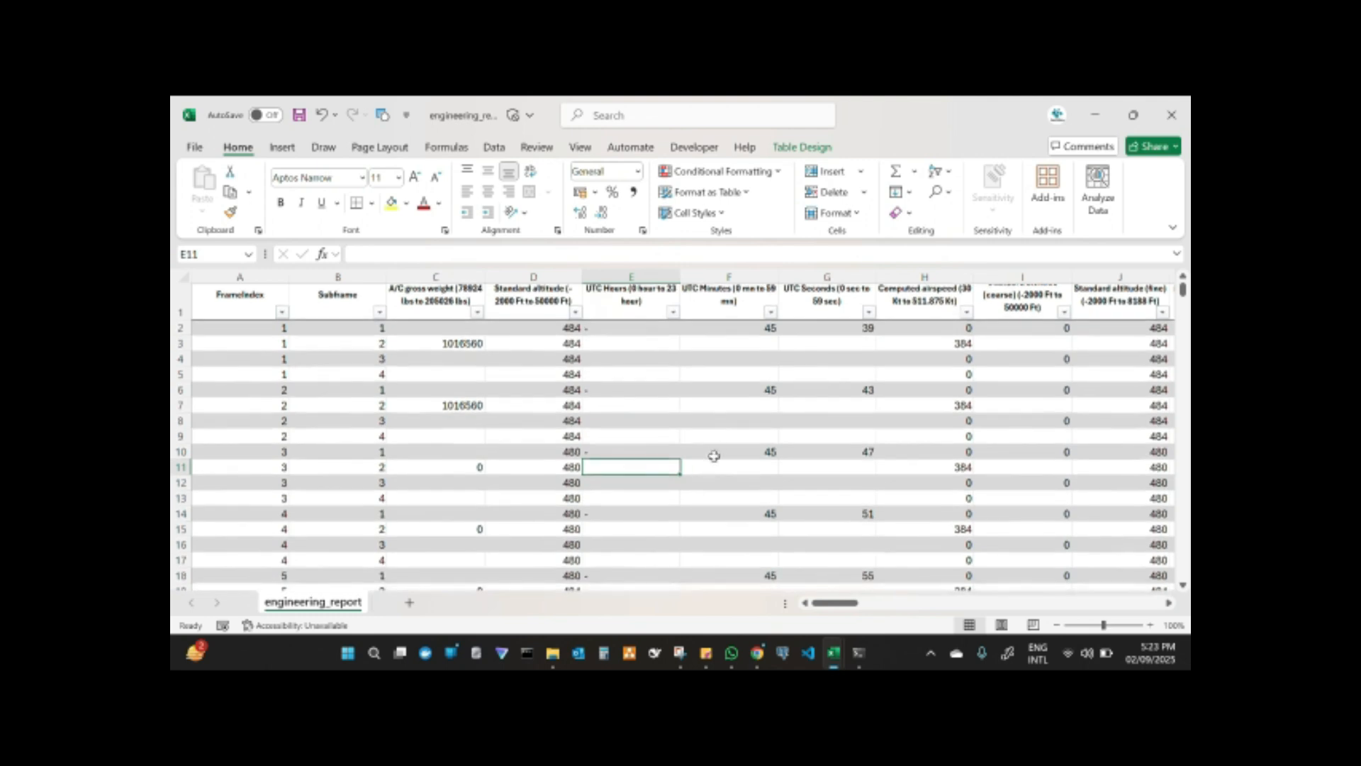
{"action": "scroll", "coordinate": [713, 428], "scroll_direction": "down", "scroll_amount": 6}
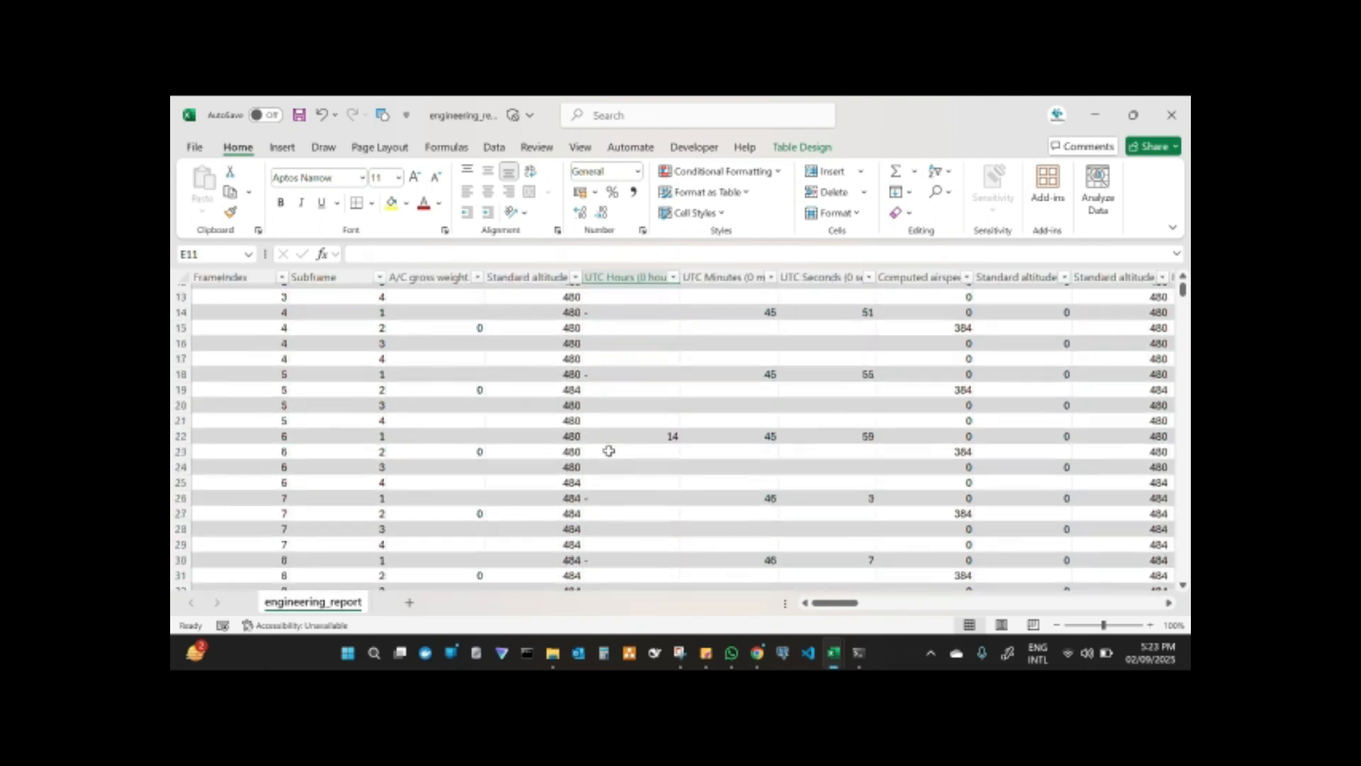
{"action": "scroll", "coordinate": [1158, 343], "scroll_direction": "down", "scroll_amount": 5}
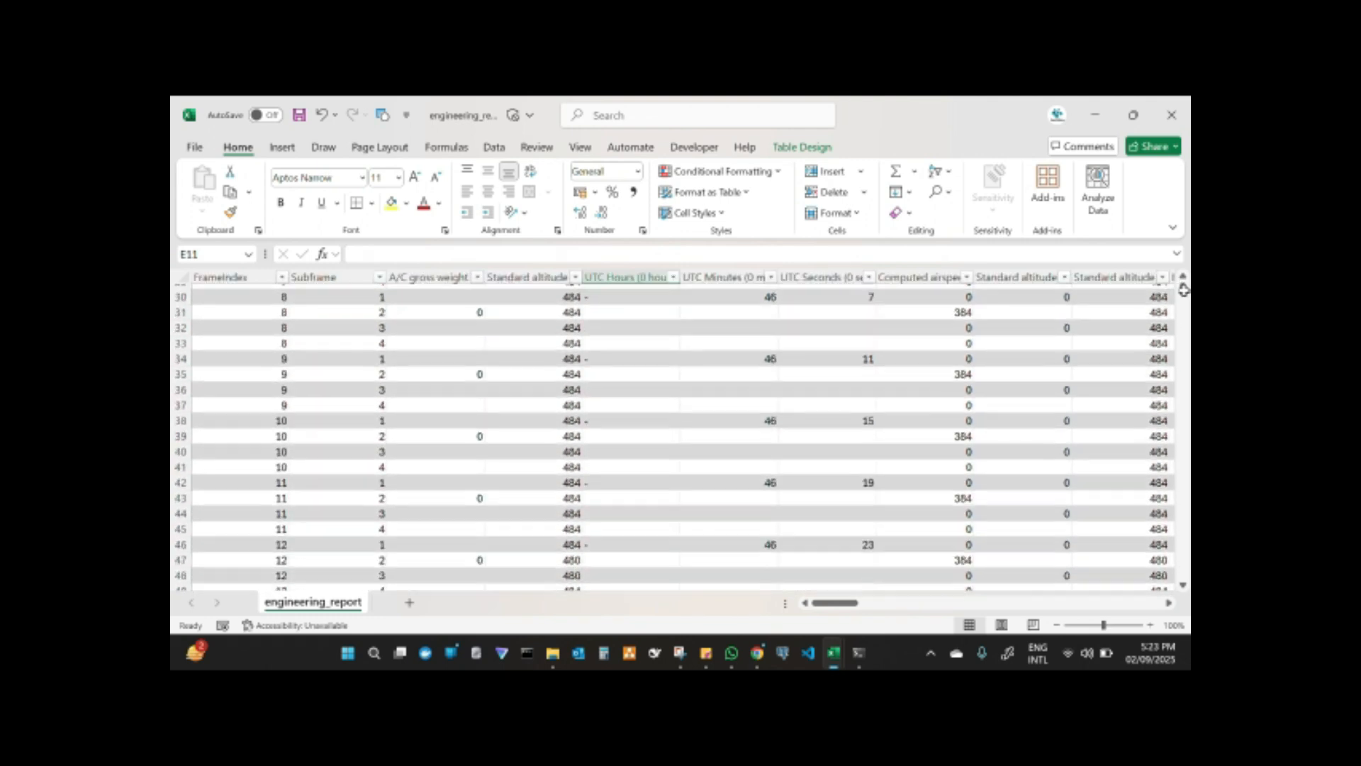
Examine the engineering report's records from the early frames through the frames around FrameIndex 7600 to 7700
{"action": "scroll", "coordinate": [1183, 289], "scroll_direction": "down", "scroll_amount": 3}
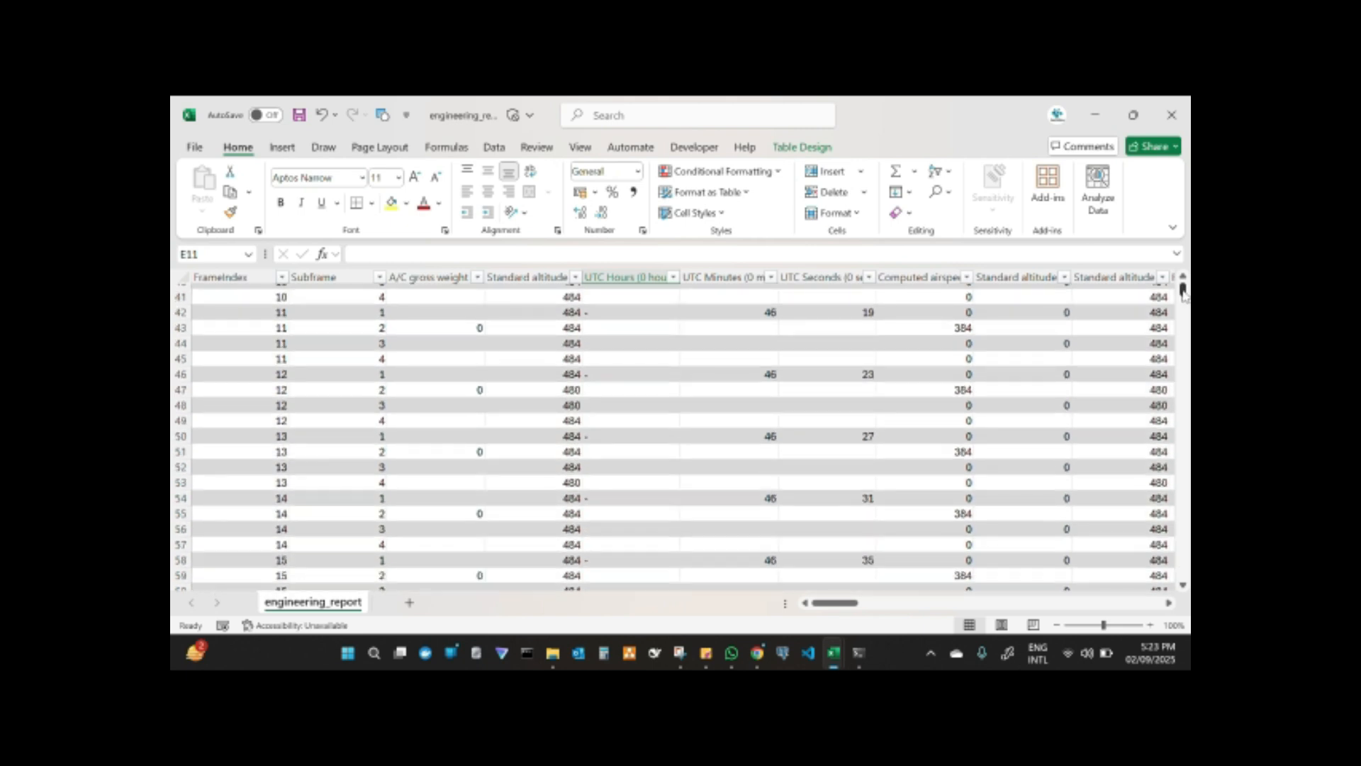
{"action": "scroll", "coordinate": [1187, 385], "scroll_direction": "up", "scroll_amount": 13}
{"action": "left_click_drag", "start_coordinate": [1186, 406], "coordinate": [1185, 443]}
{"action": "scroll", "coordinate": [1183, 443], "scroll_direction": "down", "scroll_amount": 20}
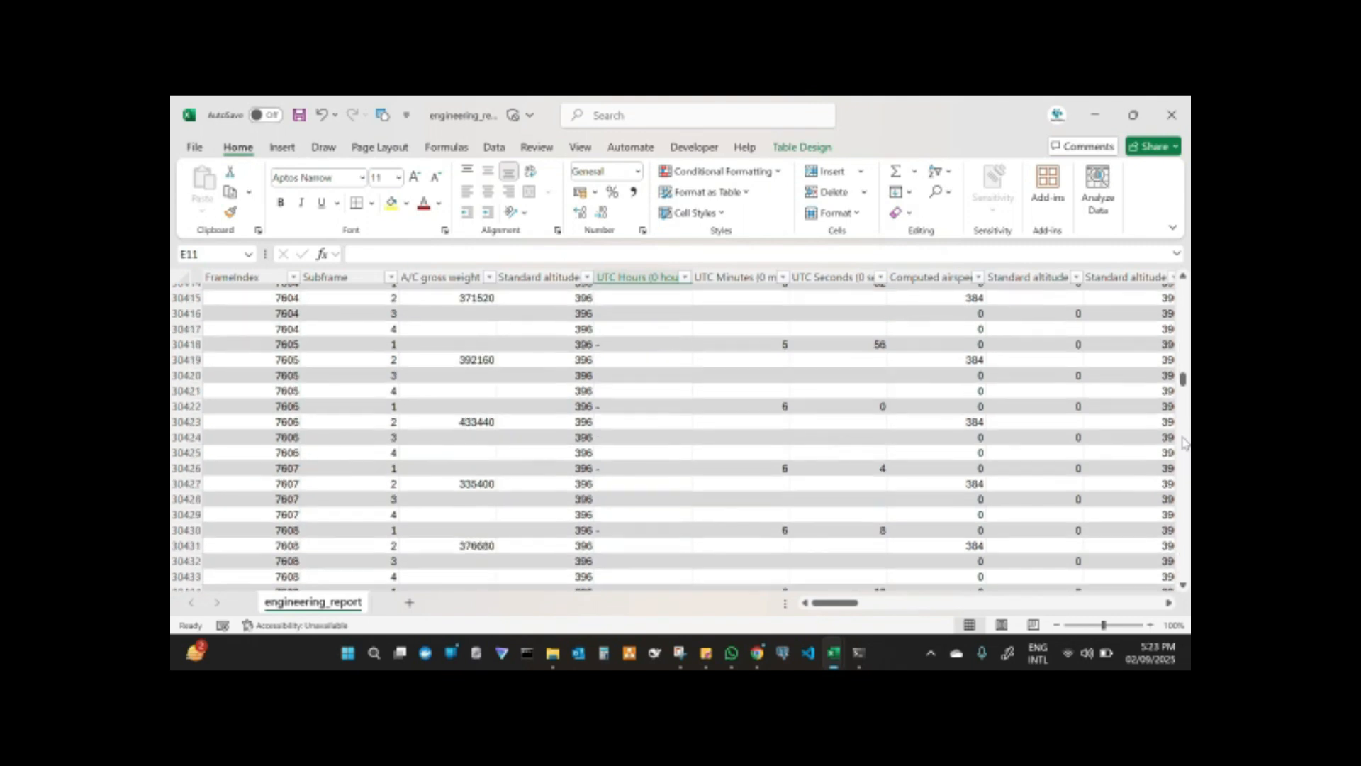
{"action": "scroll", "coordinate": [1186, 459], "scroll_direction": "down", "scroll_amount": 20}
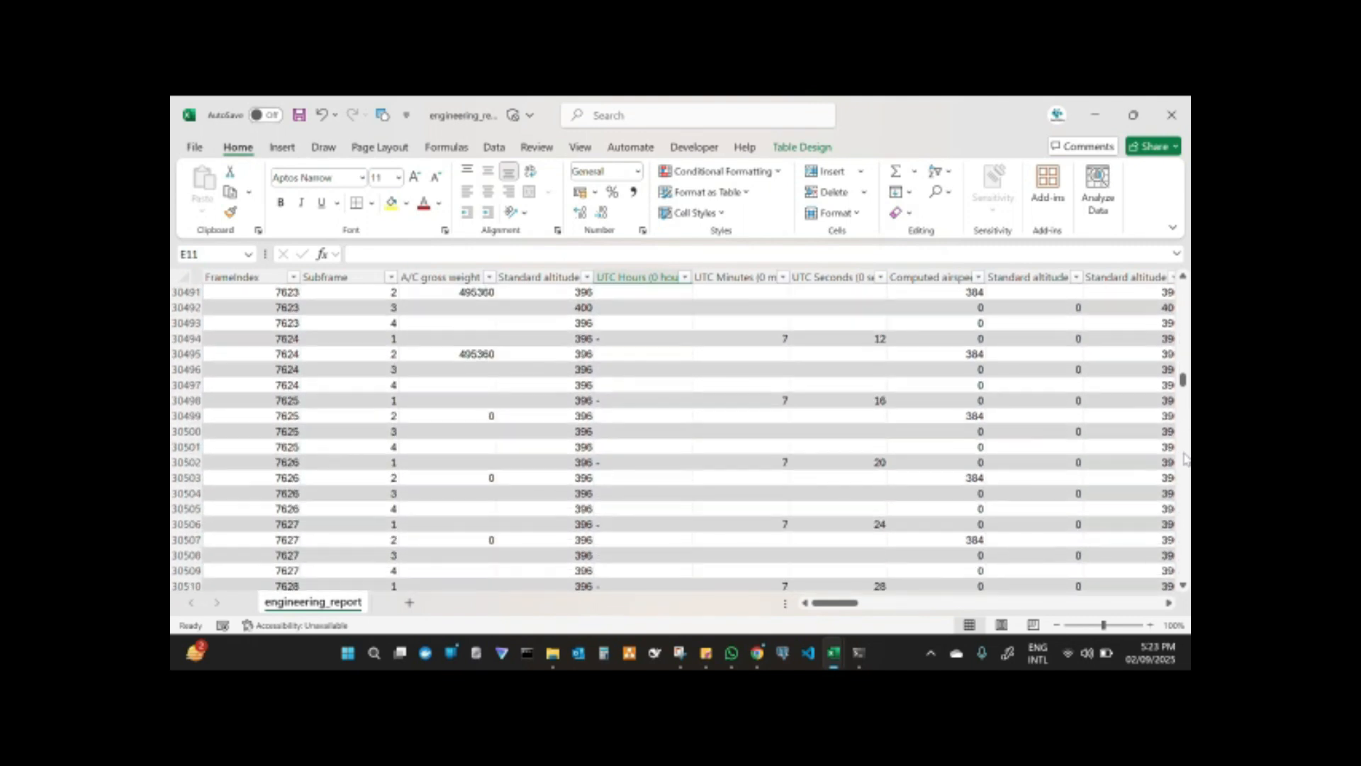
{"action": "scroll", "coordinate": [1186, 459], "scroll_direction": "down", "scroll_amount": 20}
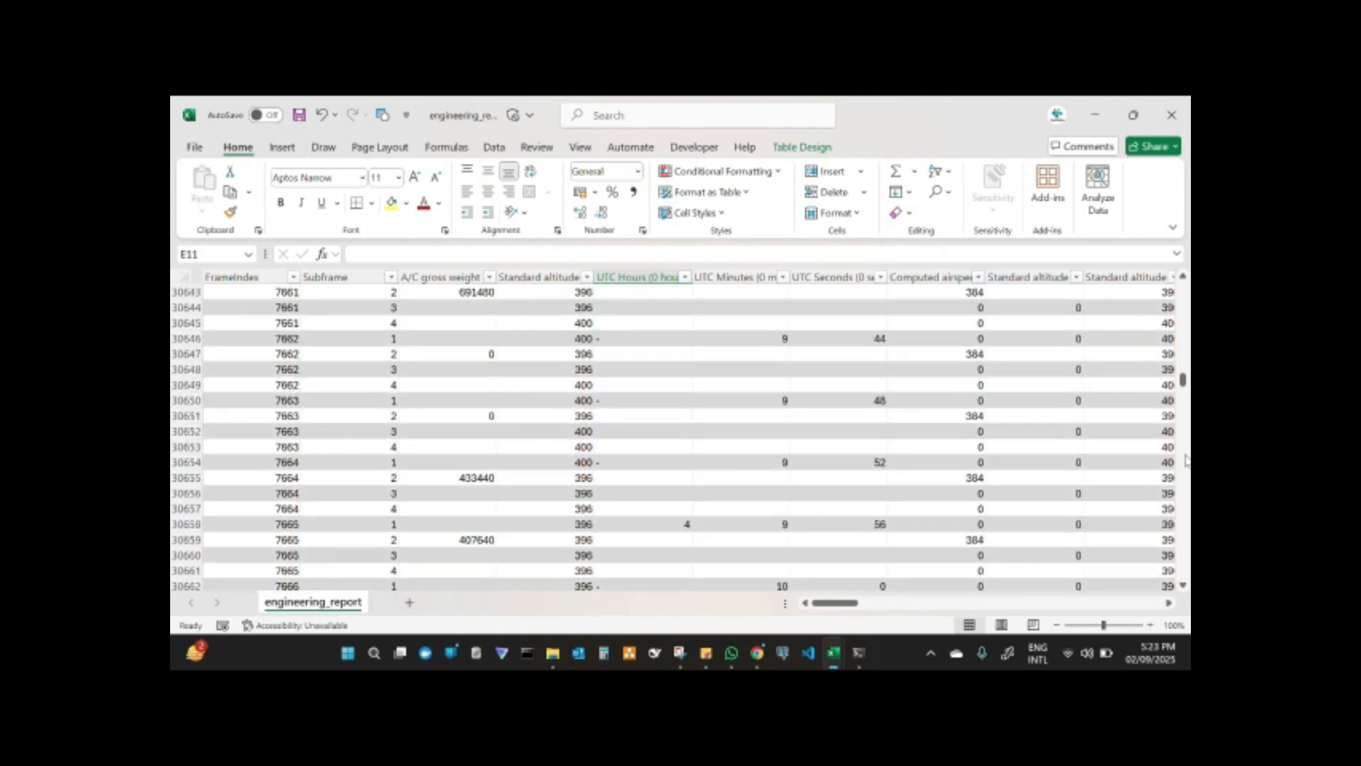
{"action": "scroll", "coordinate": [1187, 459], "scroll_direction": "down", "scroll_amount": 6}
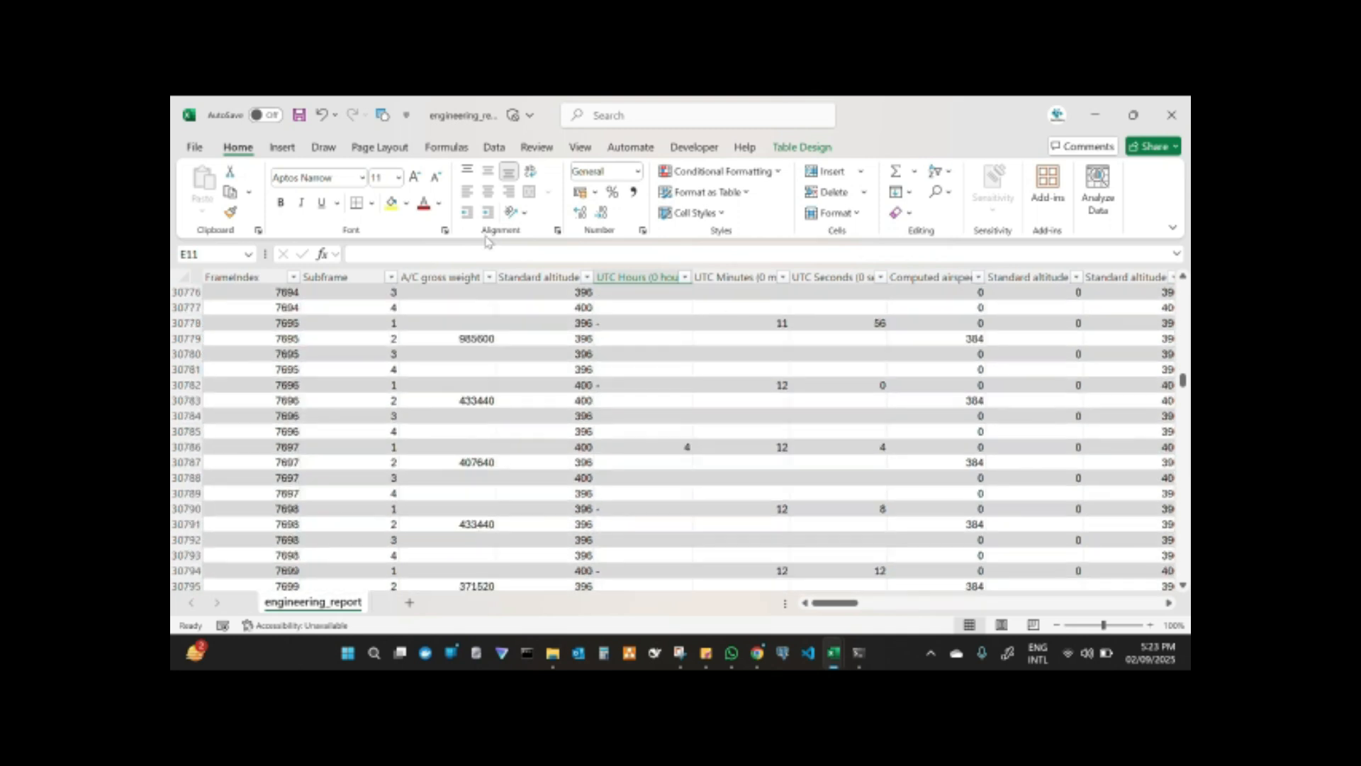
Look through the filter values of the first Standard altitude column without applying a filter
{"action": "left_click", "coordinate": [532, 277]}
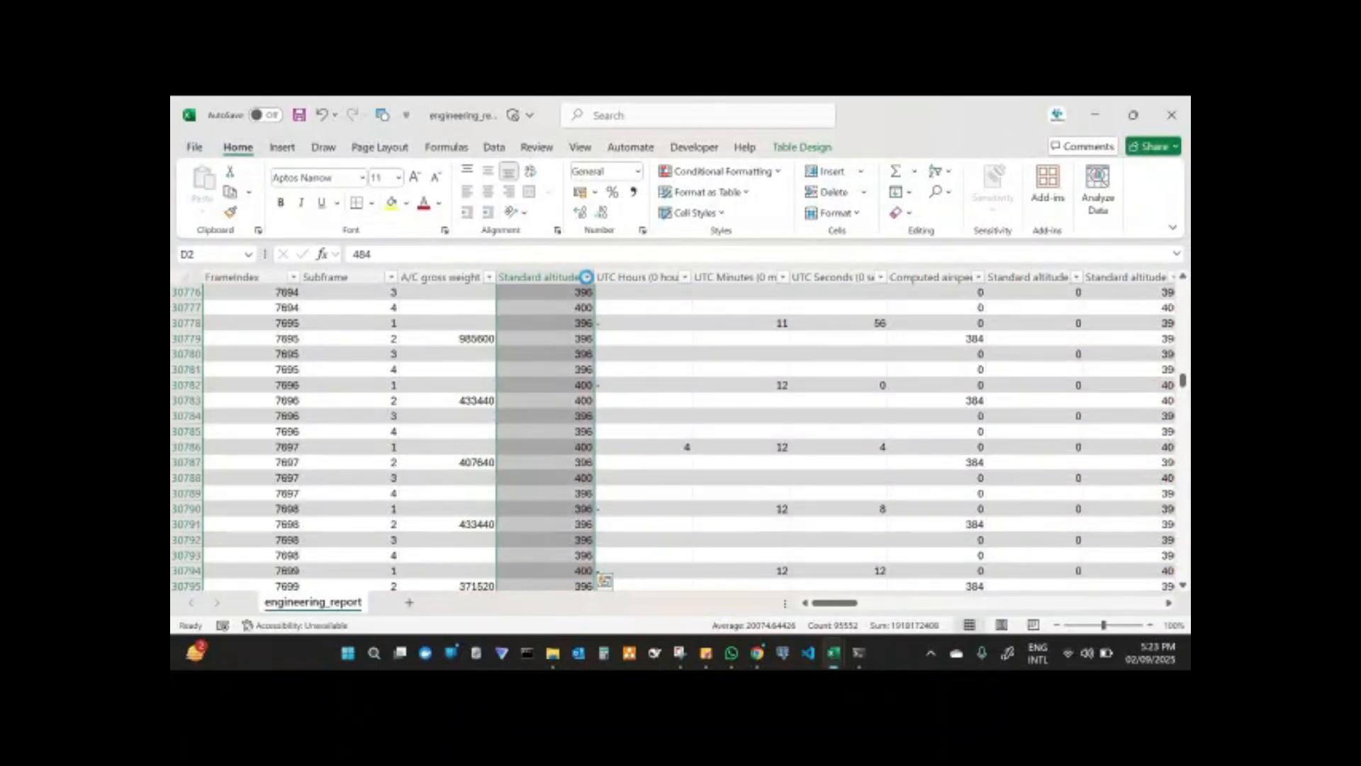
{"action": "left_click", "coordinate": [587, 276]}
{"action": "scroll", "coordinate": [490, 509], "scroll_direction": "down", "scroll_amount": 10}
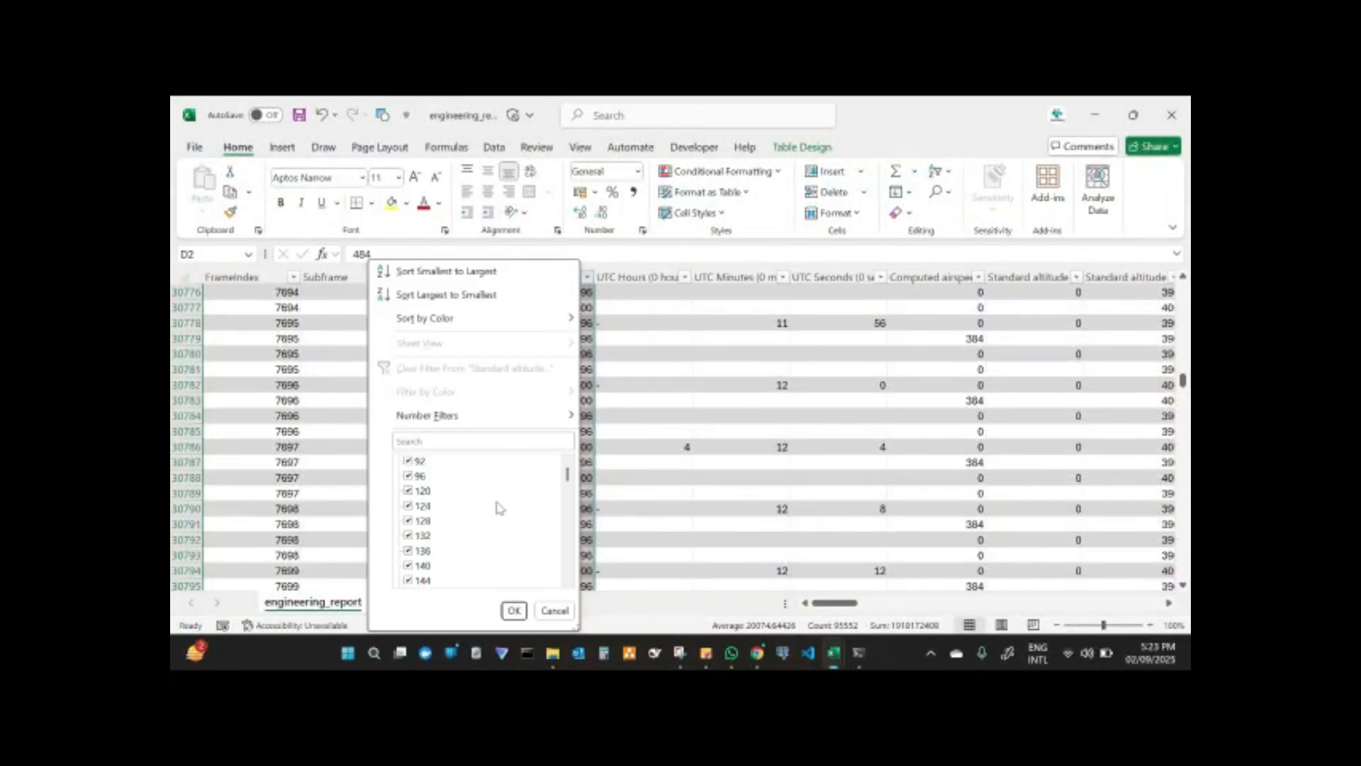
{"action": "scroll", "coordinate": [500, 506], "scroll_direction": "down", "scroll_amount": 15}
{"action": "left_click_drag", "start_coordinate": [568, 471], "coordinate": [567, 561]}
{"action": "left_click", "coordinate": [754, 530]}
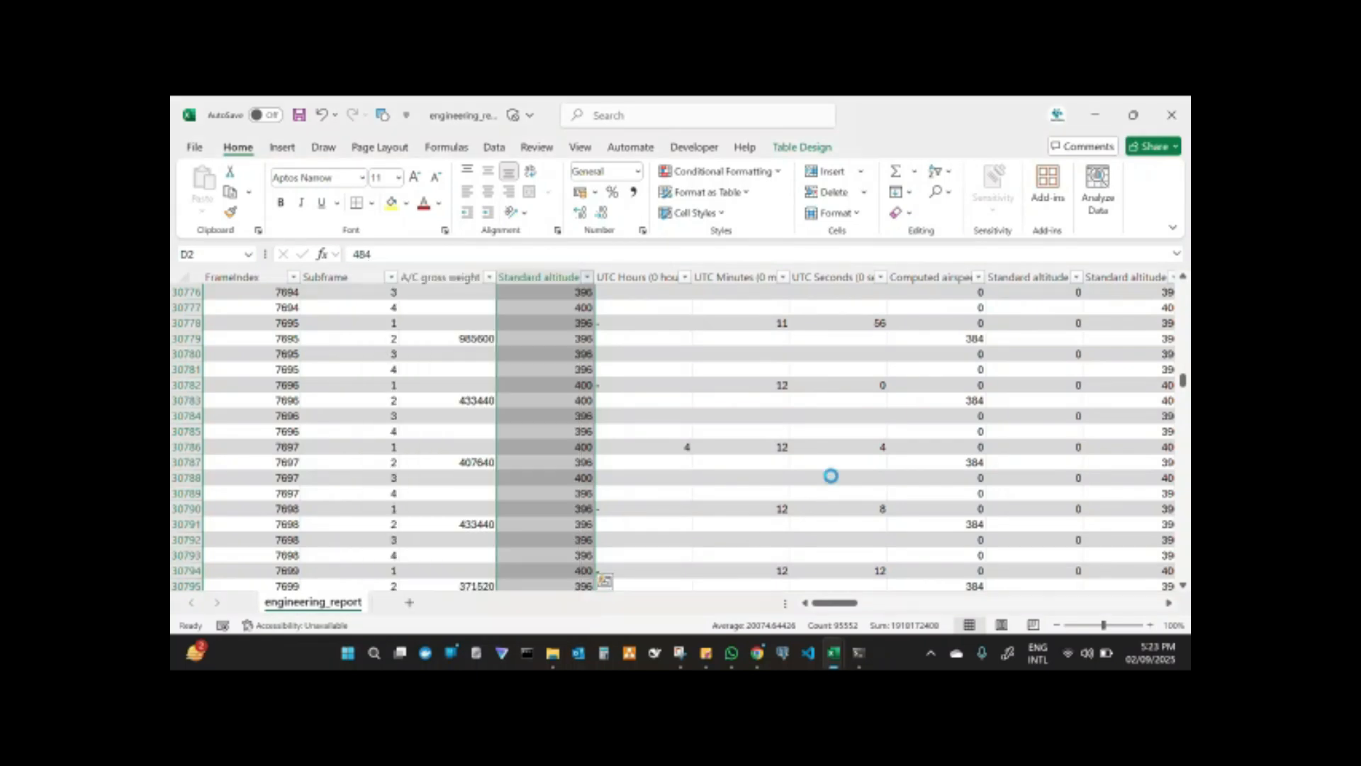
{"action": "left_click", "coordinate": [1003, 429]}
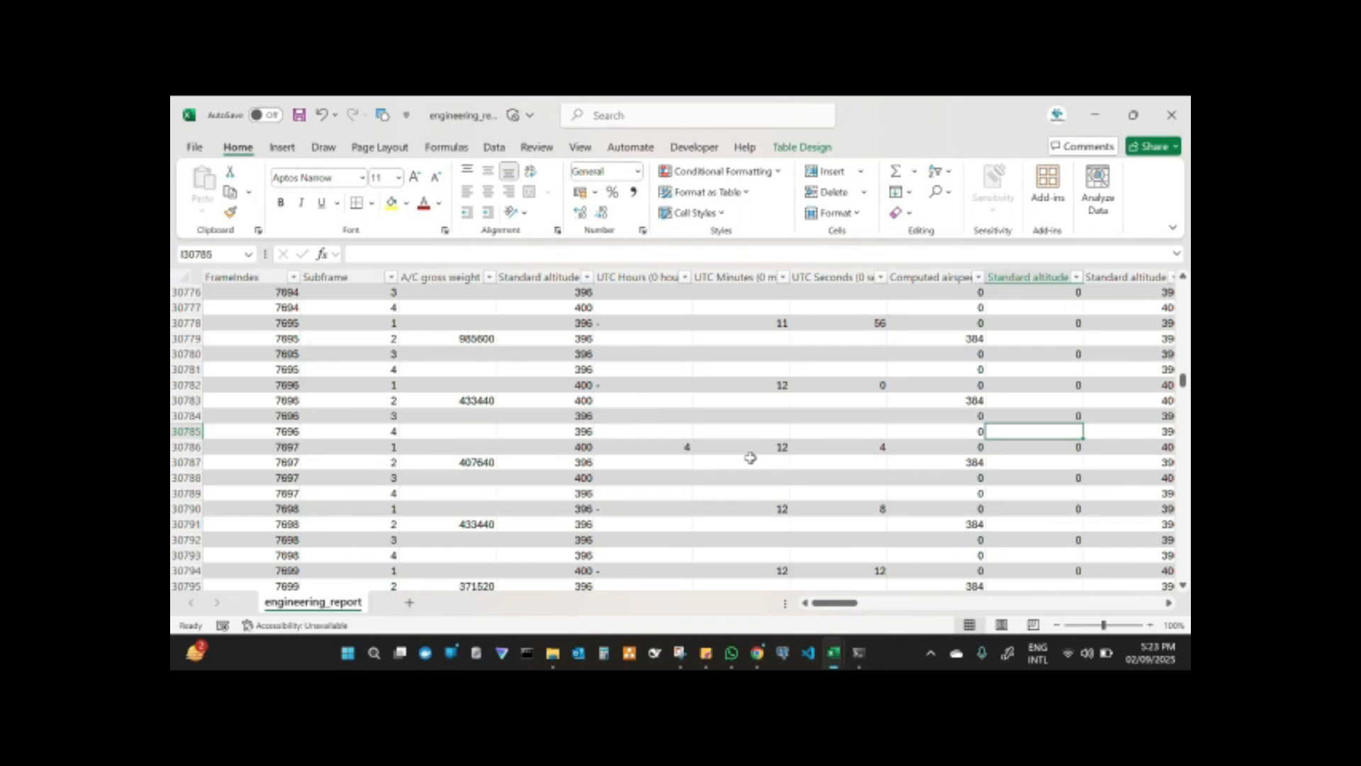
Examine the gross weight, altitude and UTC time records from FrameIndex 7696 to about 7803
{"action": "left_click", "coordinate": [1184, 473]}
{"action": "left_click", "coordinate": [1184, 474]}
{"action": "left_click", "coordinate": [1185, 473]}
{"action": "left_click", "coordinate": [1185, 474]}
{"action": "left_click", "coordinate": [1185, 474]}
{"action": "left_click", "coordinate": [1185, 474]}
{"action": "left_click", "coordinate": [1185, 473]}
{"action": "left_click", "coordinate": [1185, 473]}
{"action": "left_click", "coordinate": [1185, 473]}
{"action": "left_click", "coordinate": [1185, 474]}
{"action": "left_click", "coordinate": [1185, 474]}
{"action": "left_click", "coordinate": [1185, 473]}
{"action": "left_click", "coordinate": [1185, 474]}
{"action": "left_click", "coordinate": [1185, 474]}
{"action": "left_click", "coordinate": [1185, 474]}
{"action": "left_click", "coordinate": [1185, 474]}
{"action": "left_click", "coordinate": [1184, 474]}
{"action": "left_click", "coordinate": [1185, 474]}
{"action": "left_click", "coordinate": [1185, 474]}
{"action": "left_click", "coordinate": [1185, 474]}
{"action": "left_click", "coordinate": [1185, 474]}
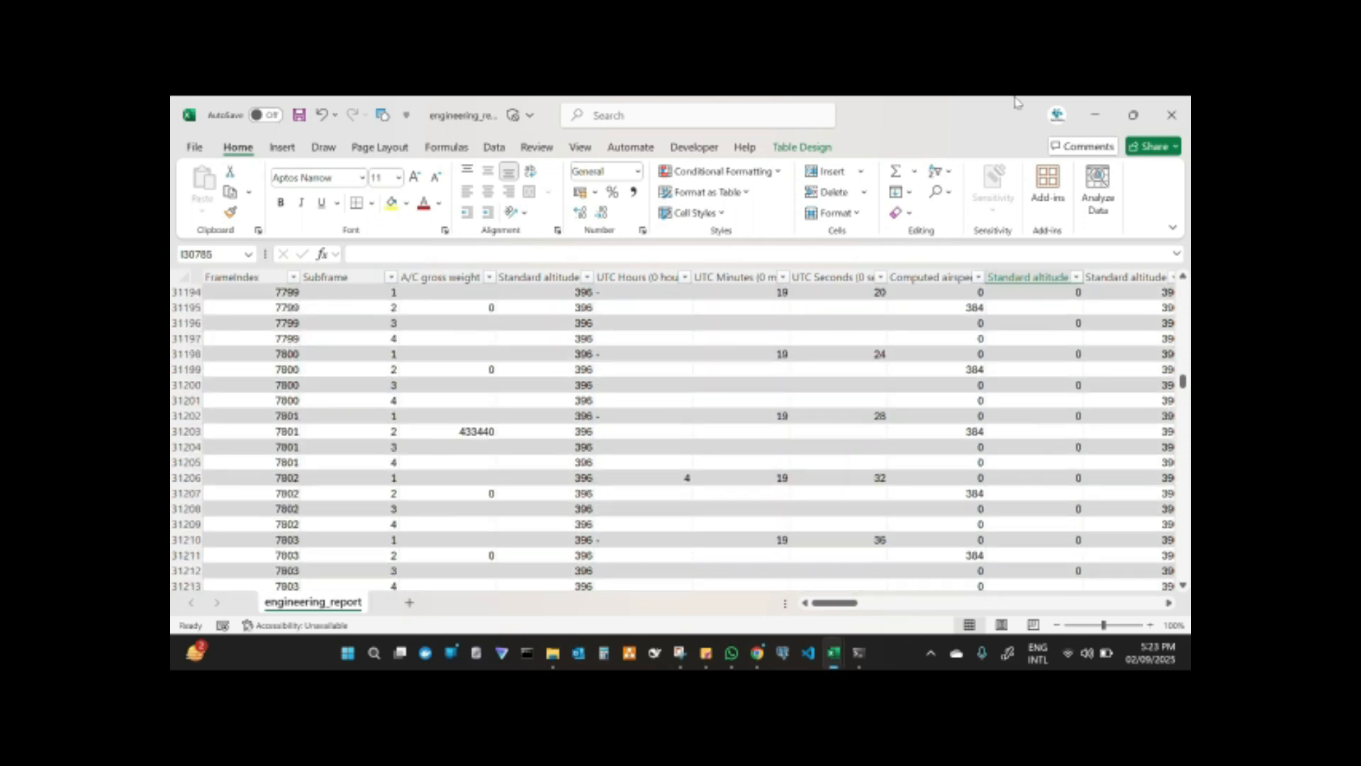
Switch to the FDR data transcription software in the browser and remove all parameters picked for the FrameIndex plot
{"action": "left_click", "coordinate": [1096, 115]}
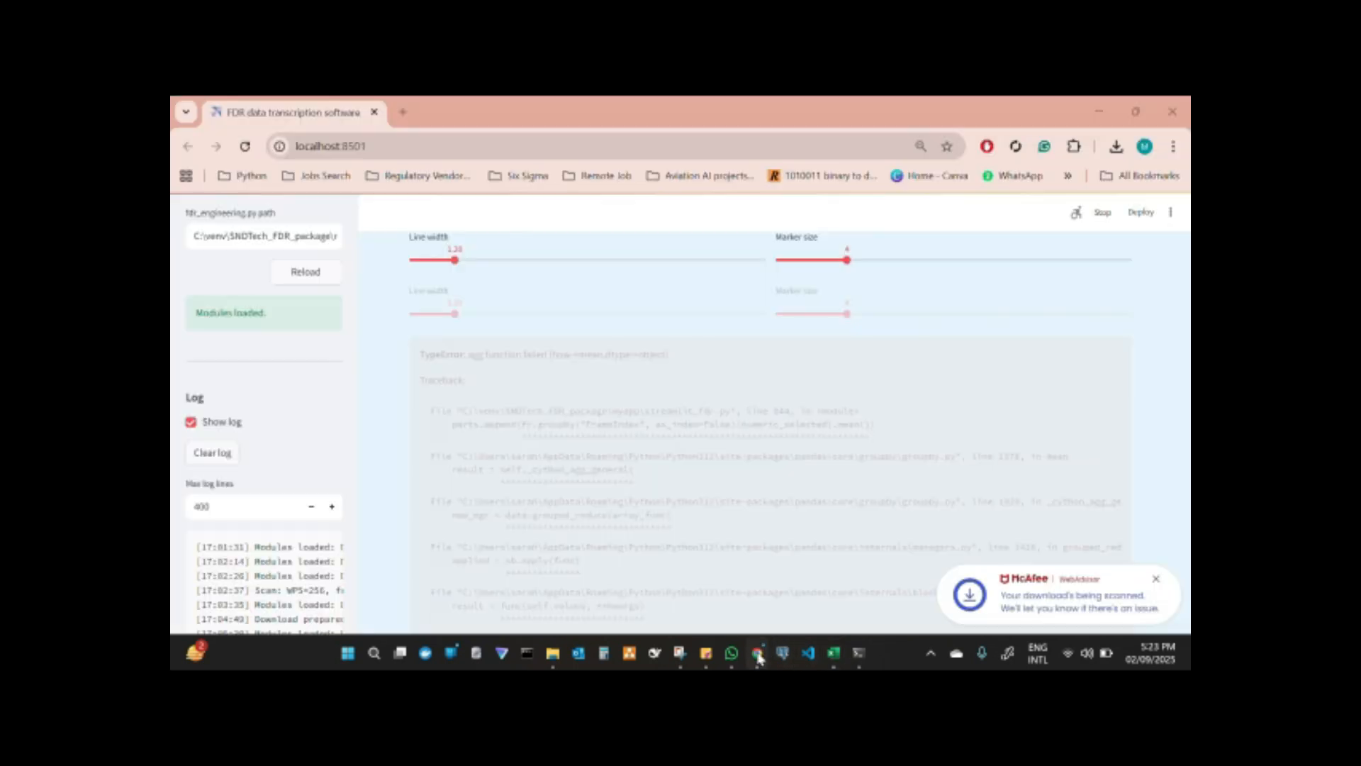
{"action": "left_click", "coordinate": [758, 652]}
{"action": "scroll", "coordinate": [865, 325], "scroll_direction": "up", "scroll_amount": 2}
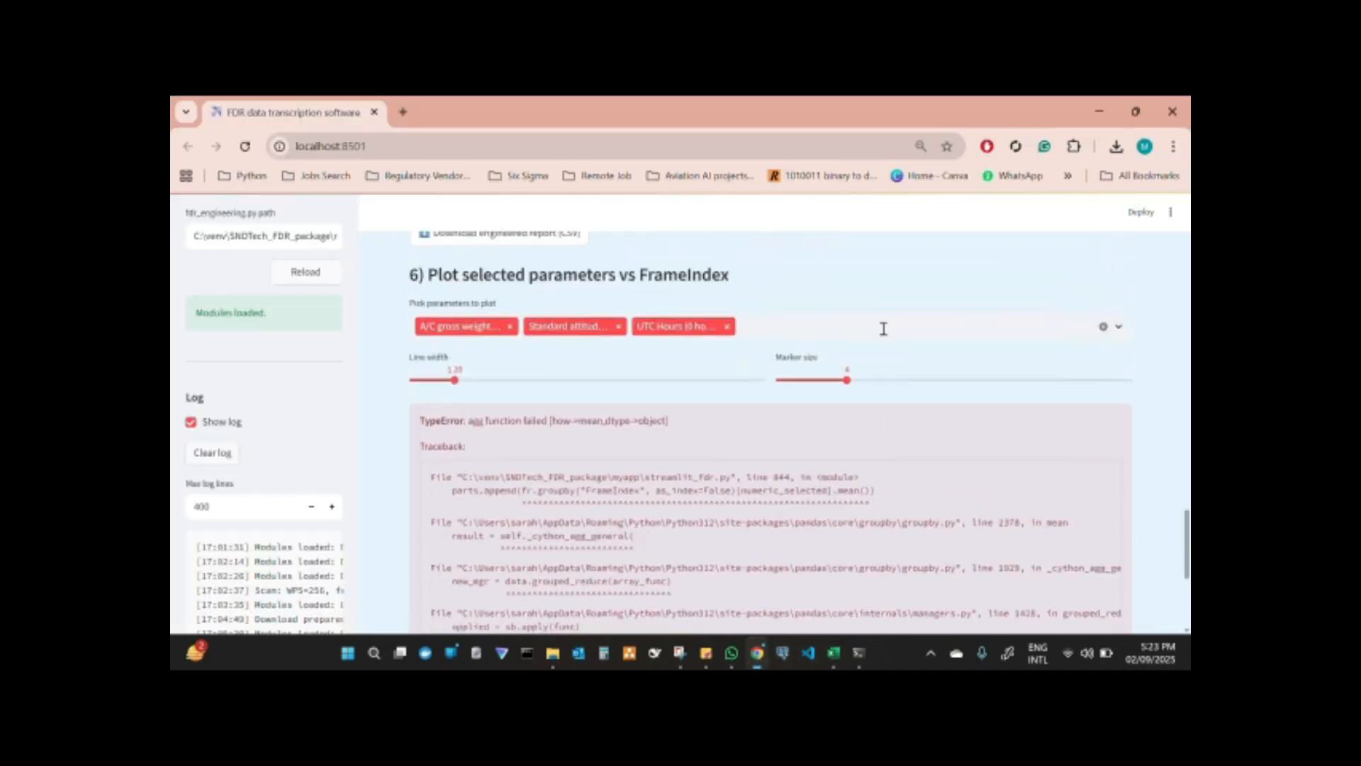
{"action": "left_click", "coordinate": [727, 340]}
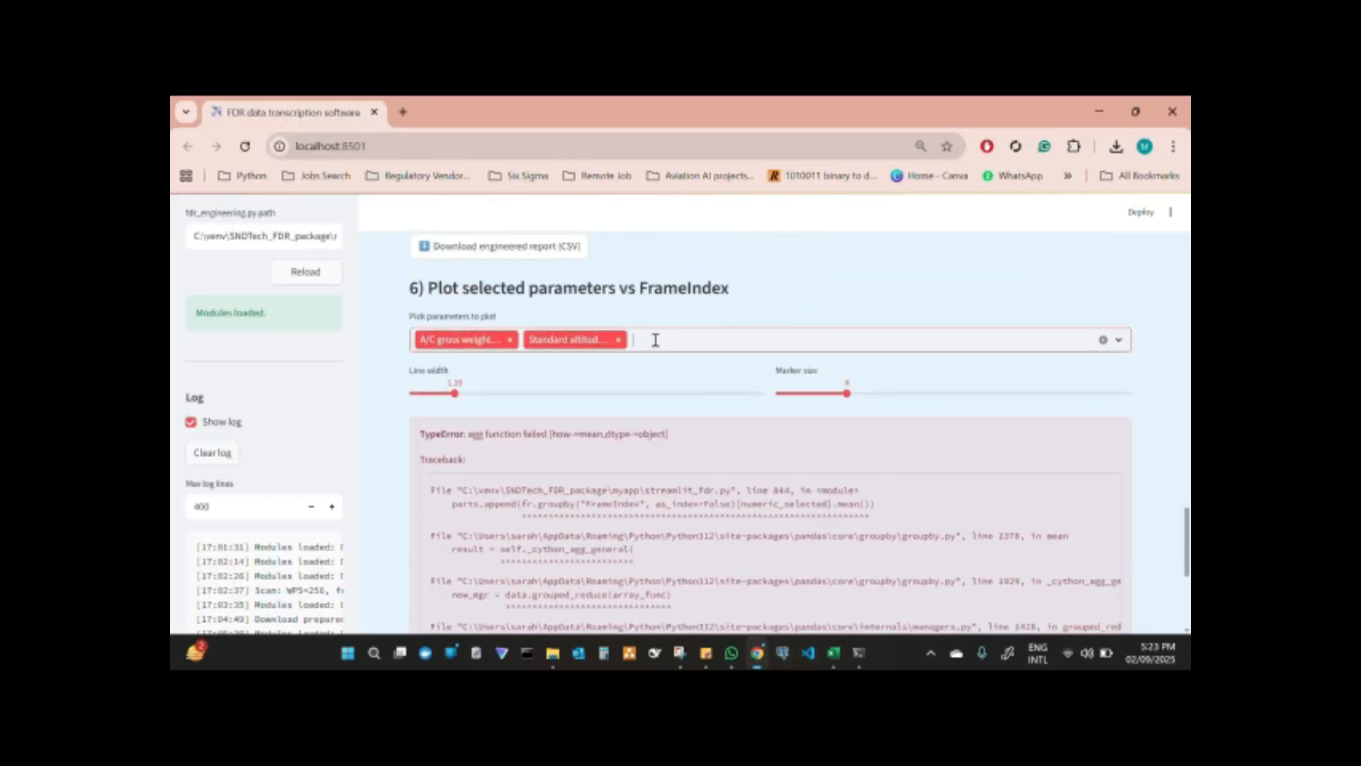
{"action": "left_click", "coordinate": [619, 340]}
{"action": "left_click", "coordinate": [511, 340]}
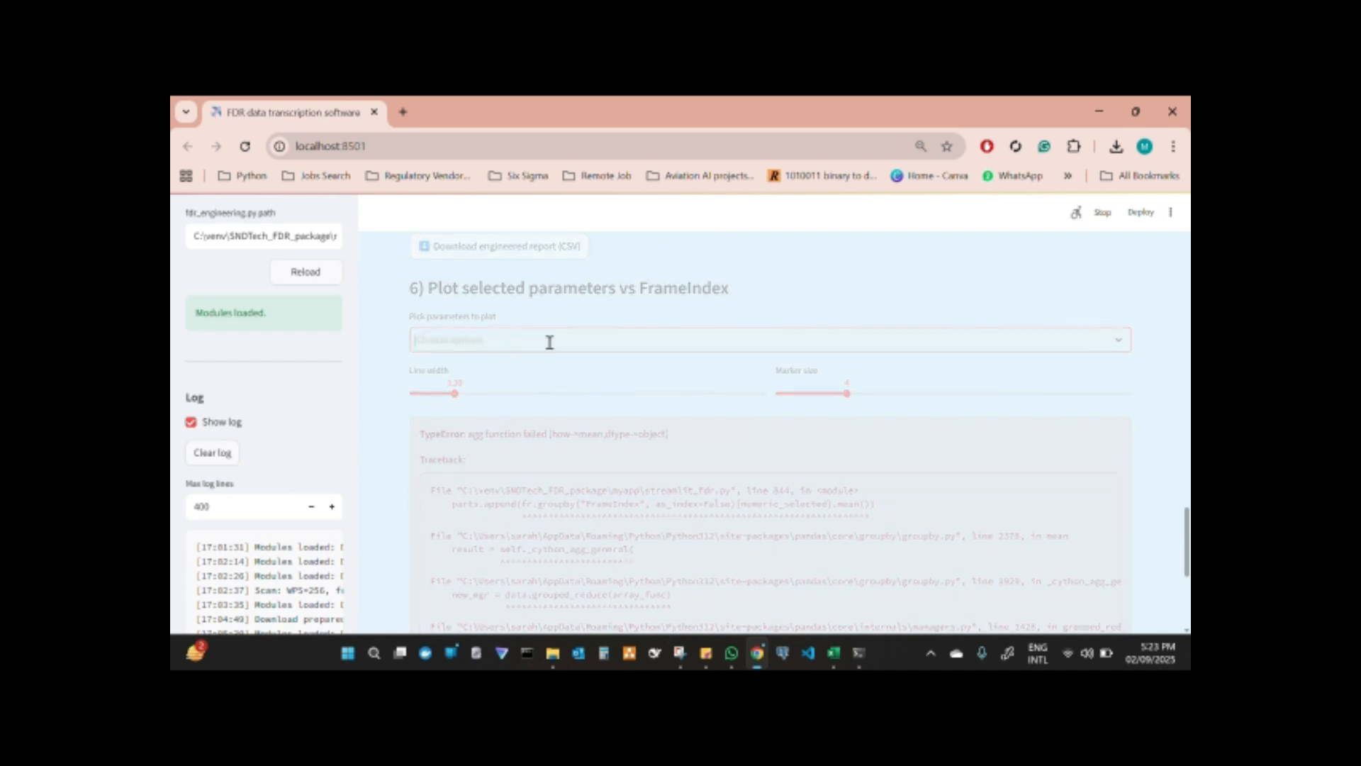
Pick LDG squat switch-LH, LDG squat switch-RH and LDG squat switch-nose as the parameters to plot against FrameIndex
{"action": "left_click", "coordinate": [1117, 345]}
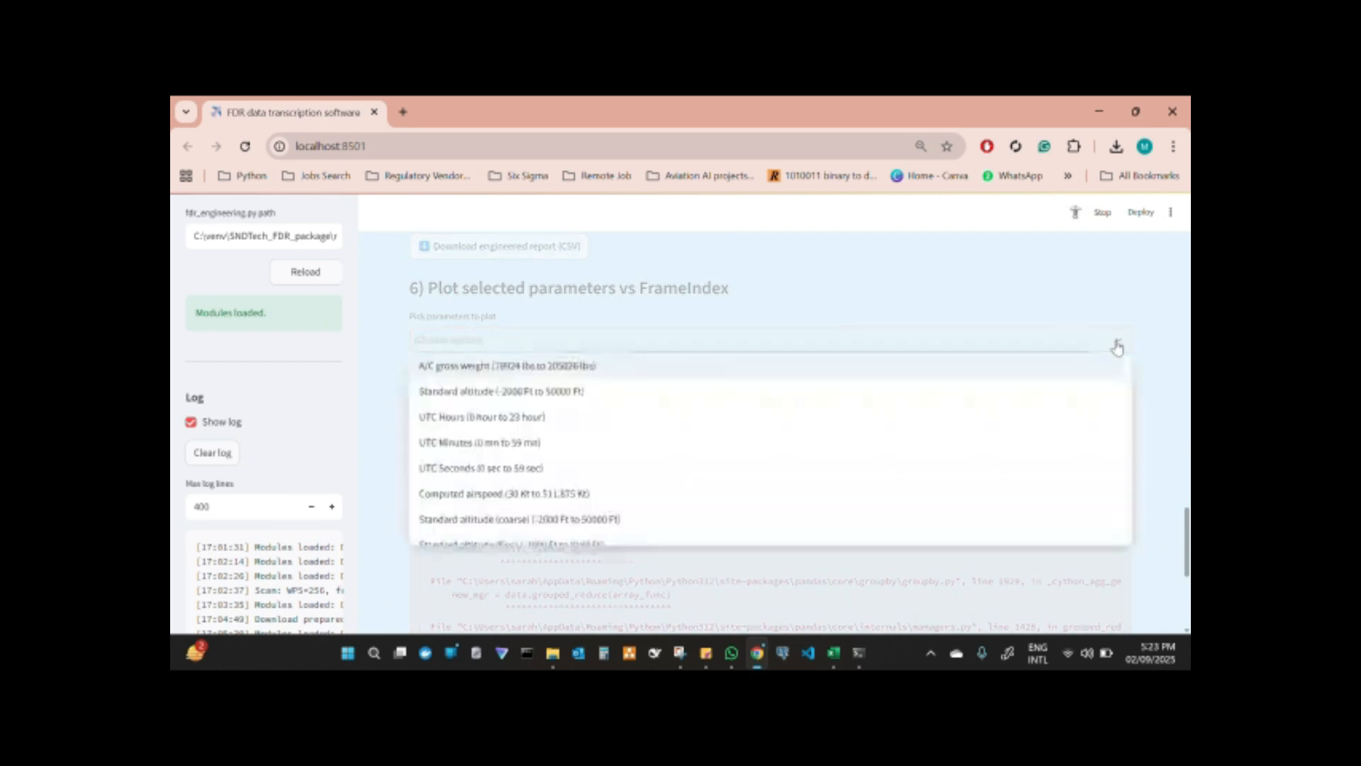
{"action": "left_click", "coordinate": [582, 338]}
{"action": "type", "text": "squat"}
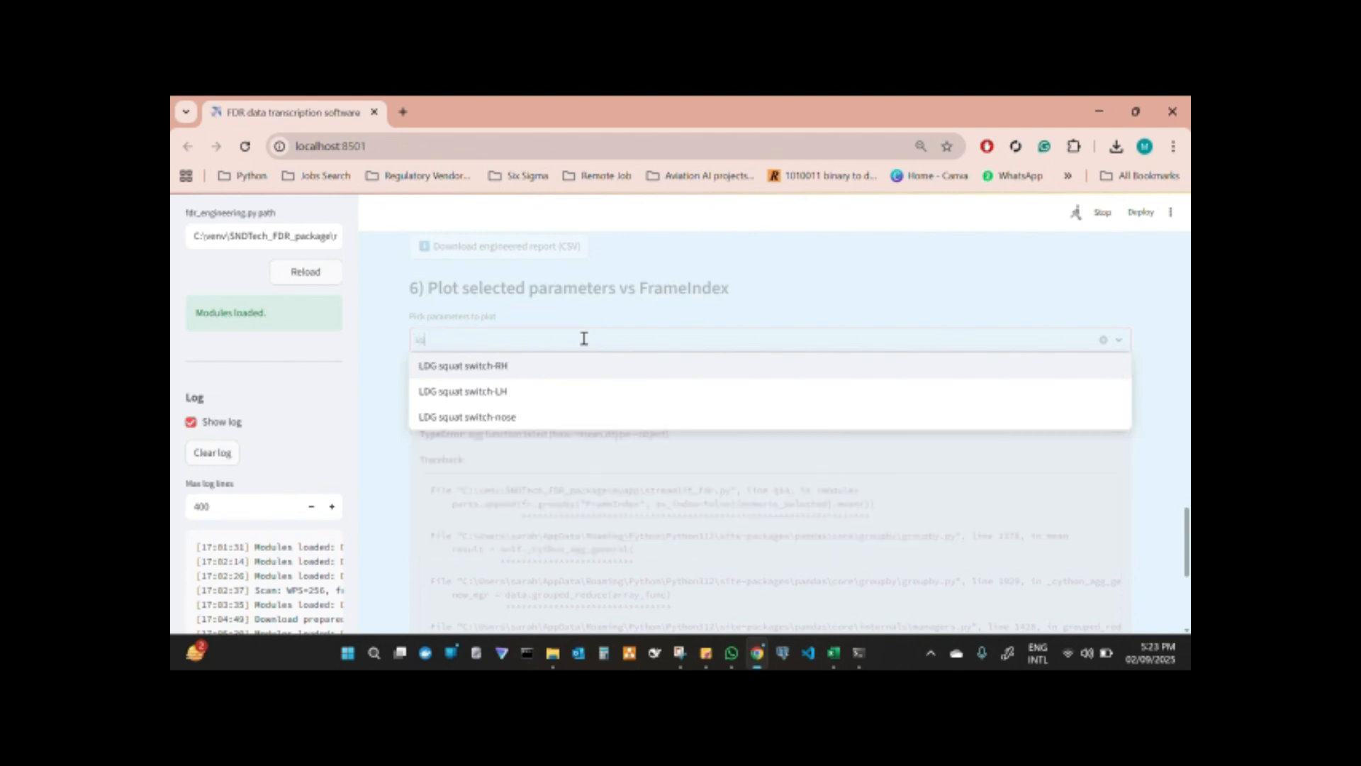
{"action": "left_click", "coordinate": [495, 390]}
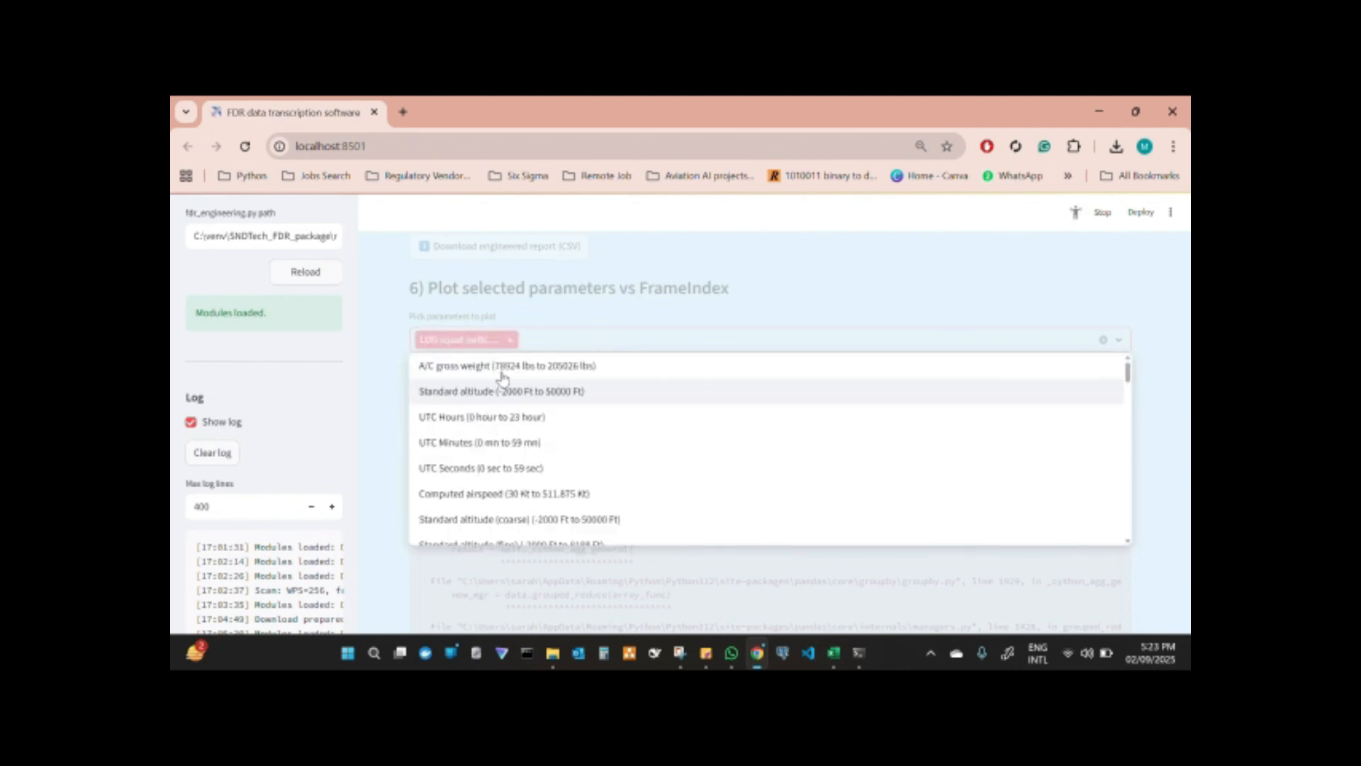
{"action": "left_click", "coordinate": [555, 344]}
{"action": "left_click", "coordinate": [555, 344]}
{"action": "type", "text": "sq"}
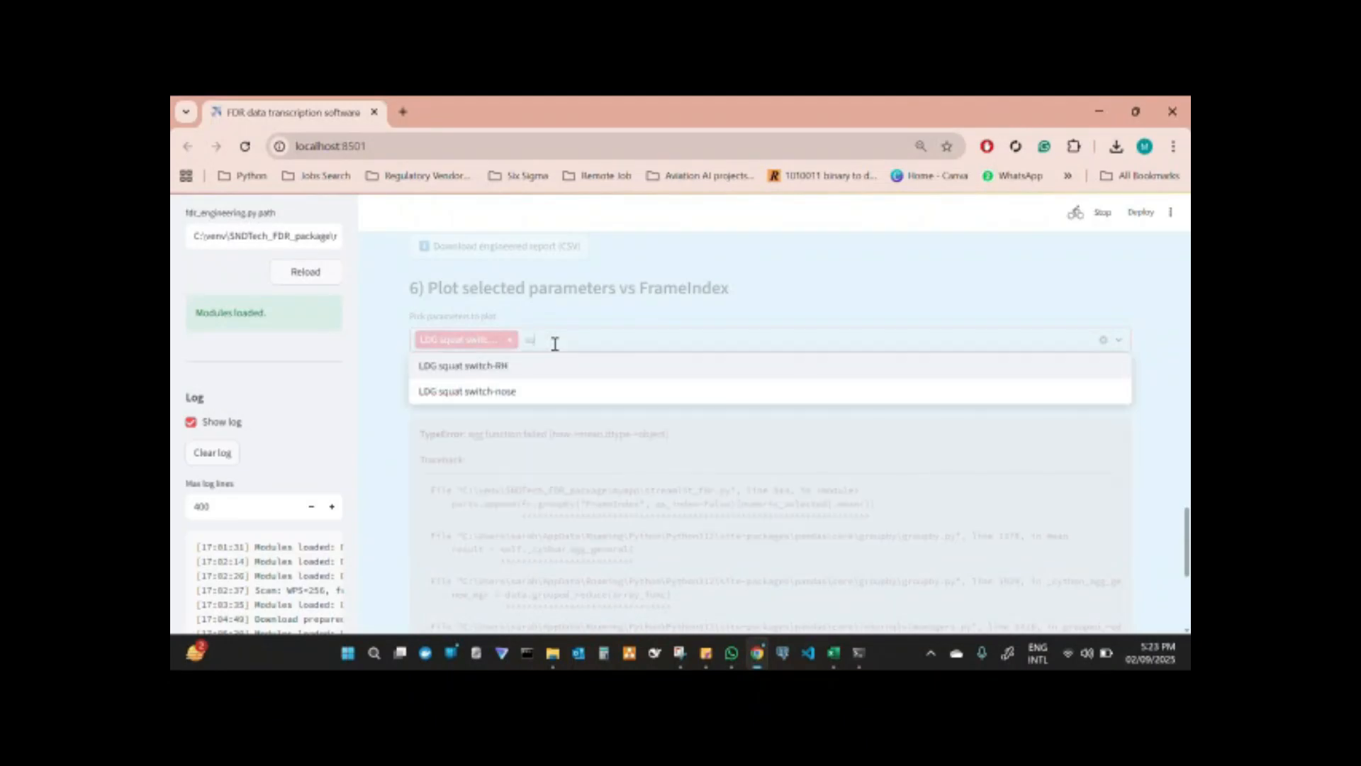
{"action": "left_click", "coordinate": [521, 367]}
{"action": "left_click", "coordinate": [657, 337]}
{"action": "type", "text": "sq"}
{"action": "left_click", "coordinate": [509, 366]}
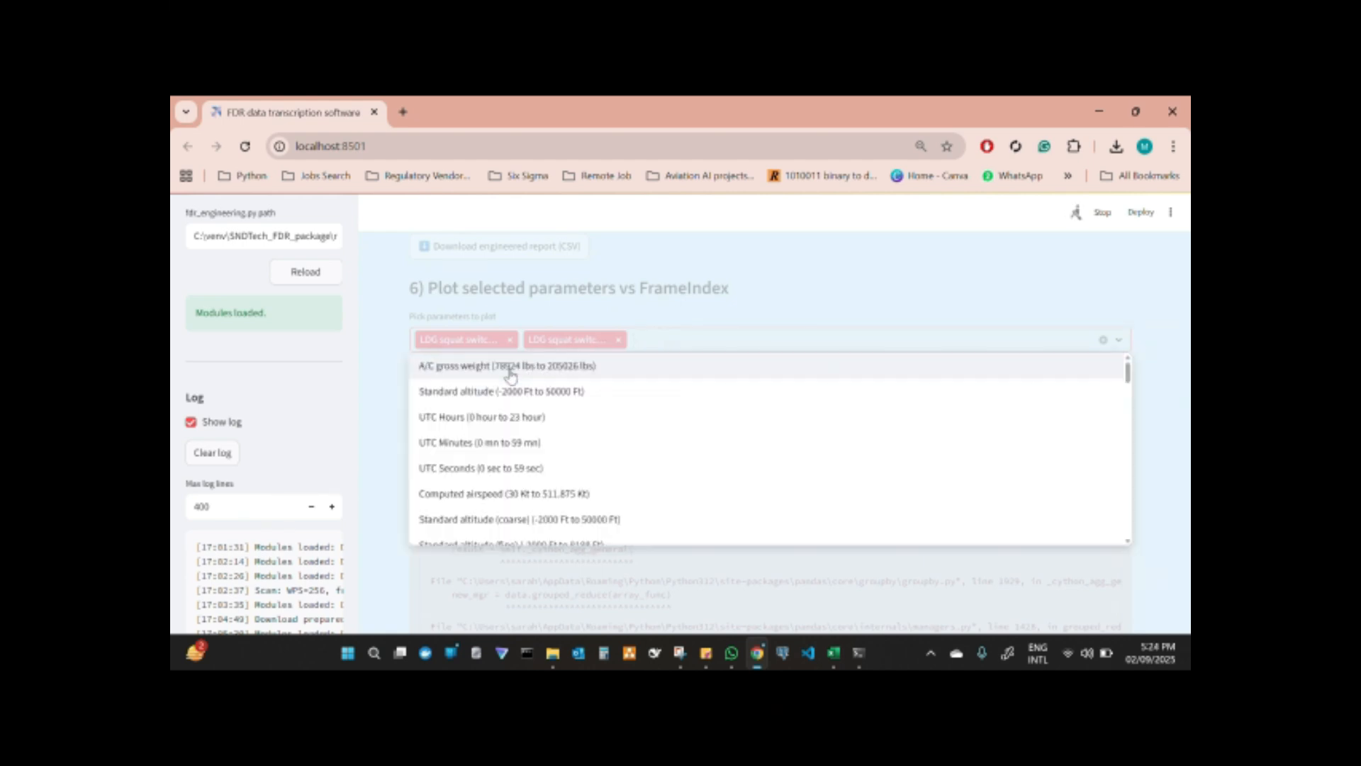
{"action": "left_click", "coordinate": [865, 317]}
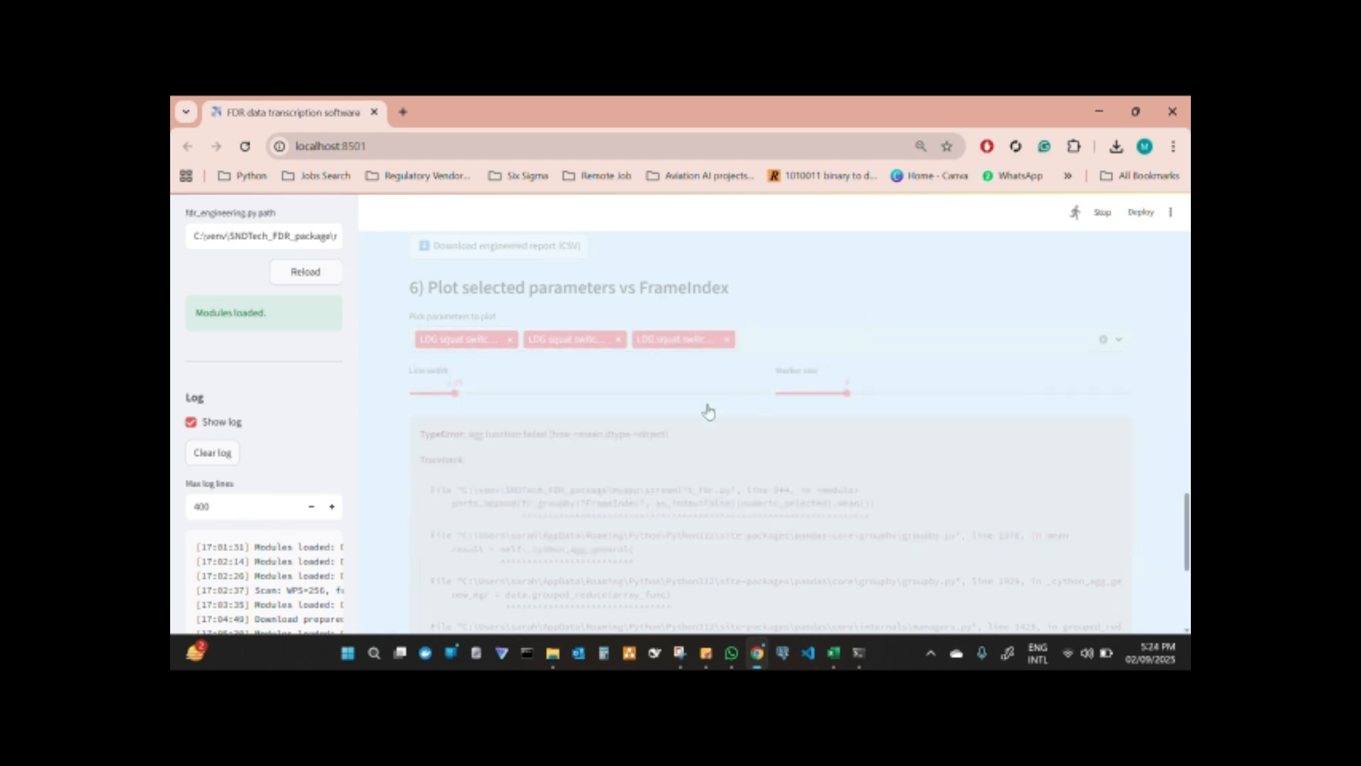
Examine the Parameters vs FrameIndex plot of the three landing gear squat switch states
{"action": "scroll", "coordinate": [744, 413], "scroll_direction": "down", "scroll_amount": 1}
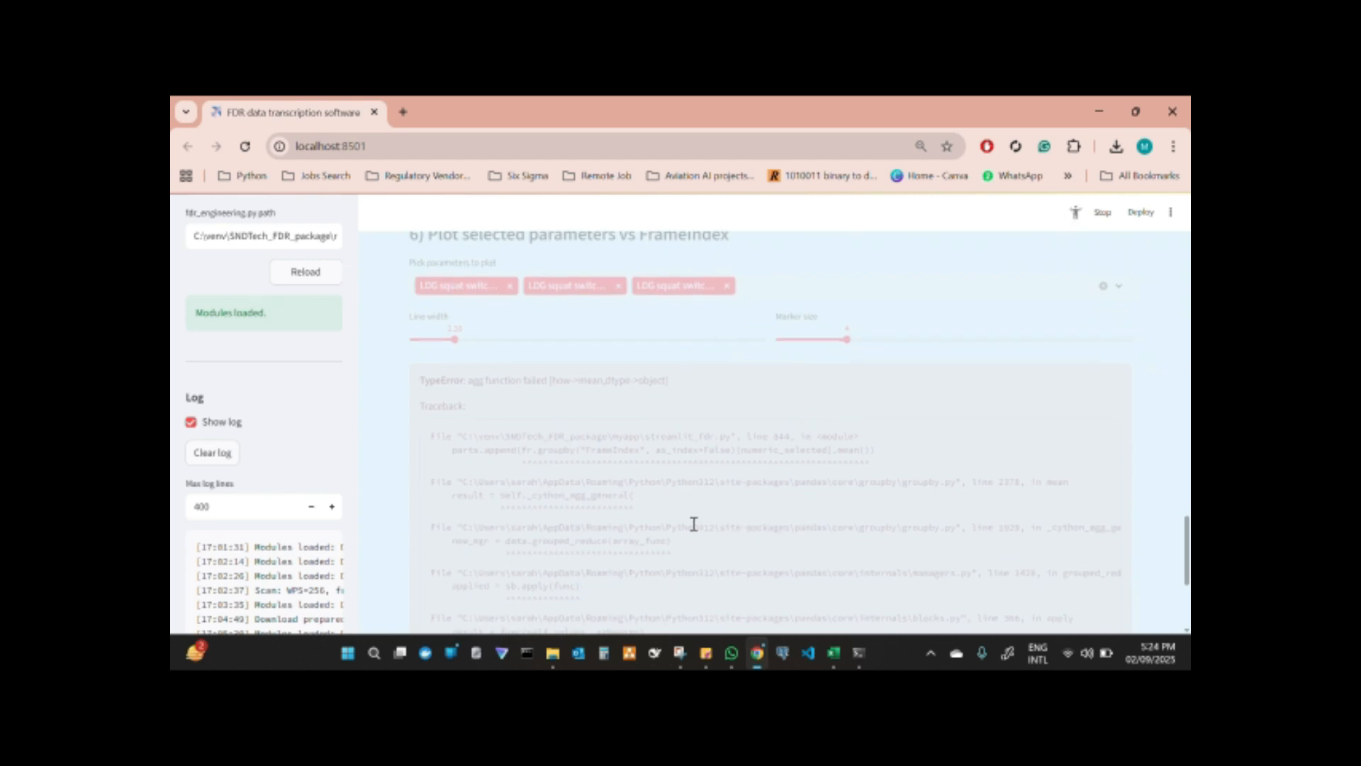
{"action": "scroll", "coordinate": [606, 445], "scroll_direction": "down", "scroll_amount": 1}
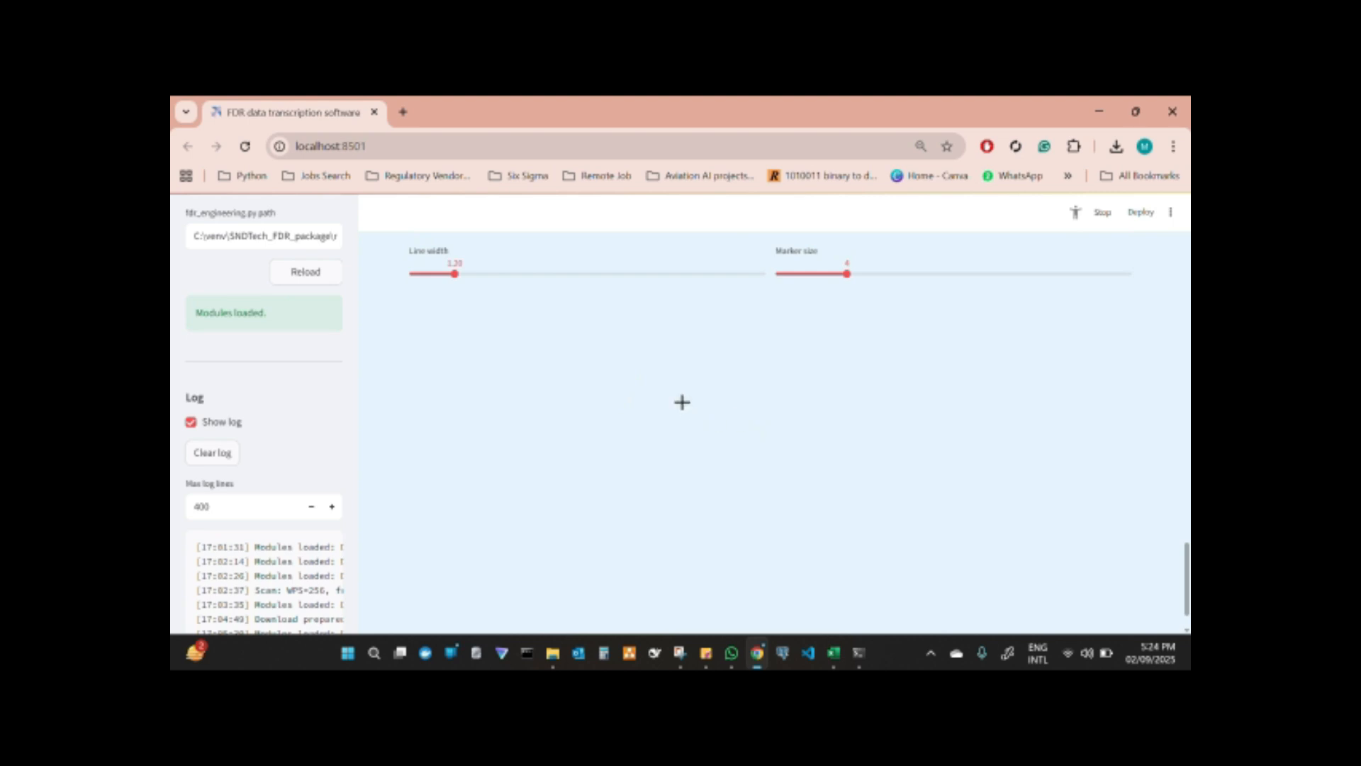
{"action": "scroll", "coordinate": [794, 413], "scroll_direction": "down", "scroll_amount": 1}
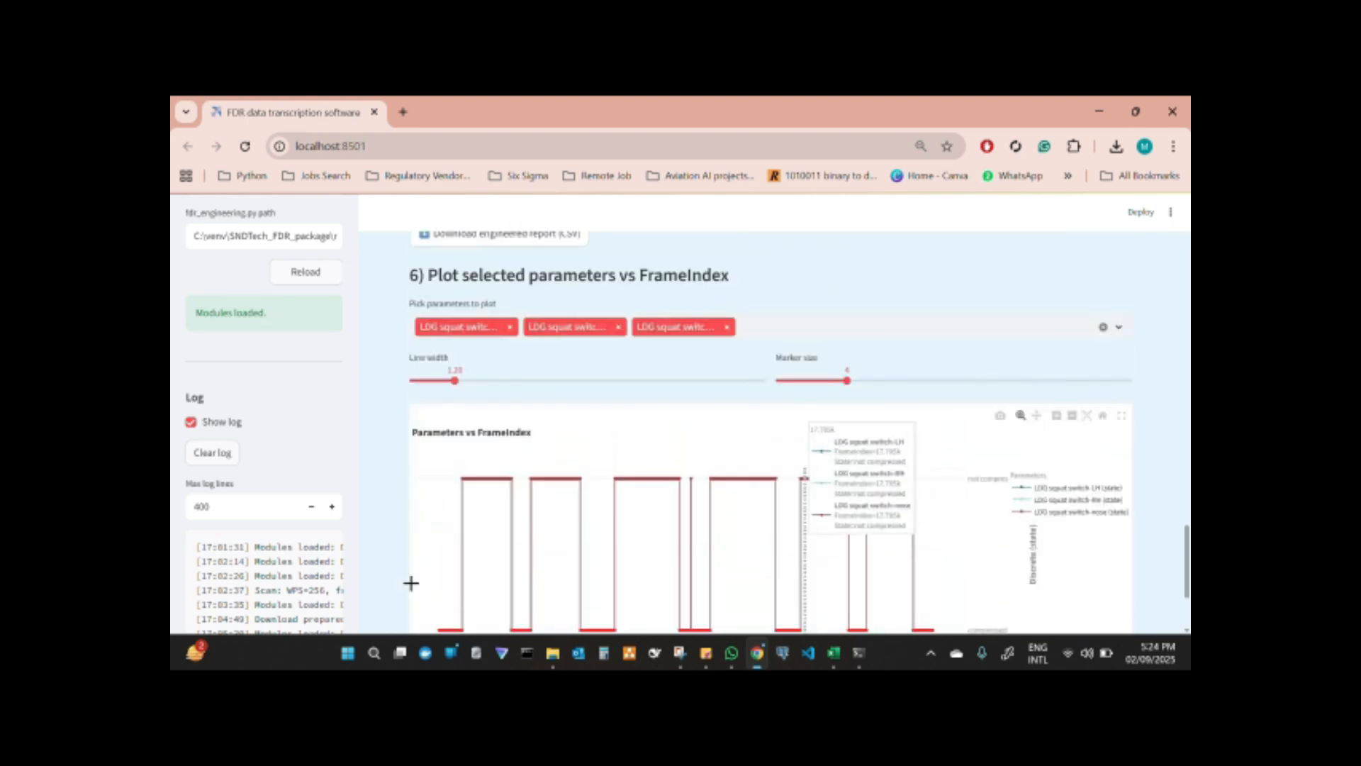
{"action": "scroll", "coordinate": [489, 529], "scroll_direction": "down", "scroll_amount": 3}
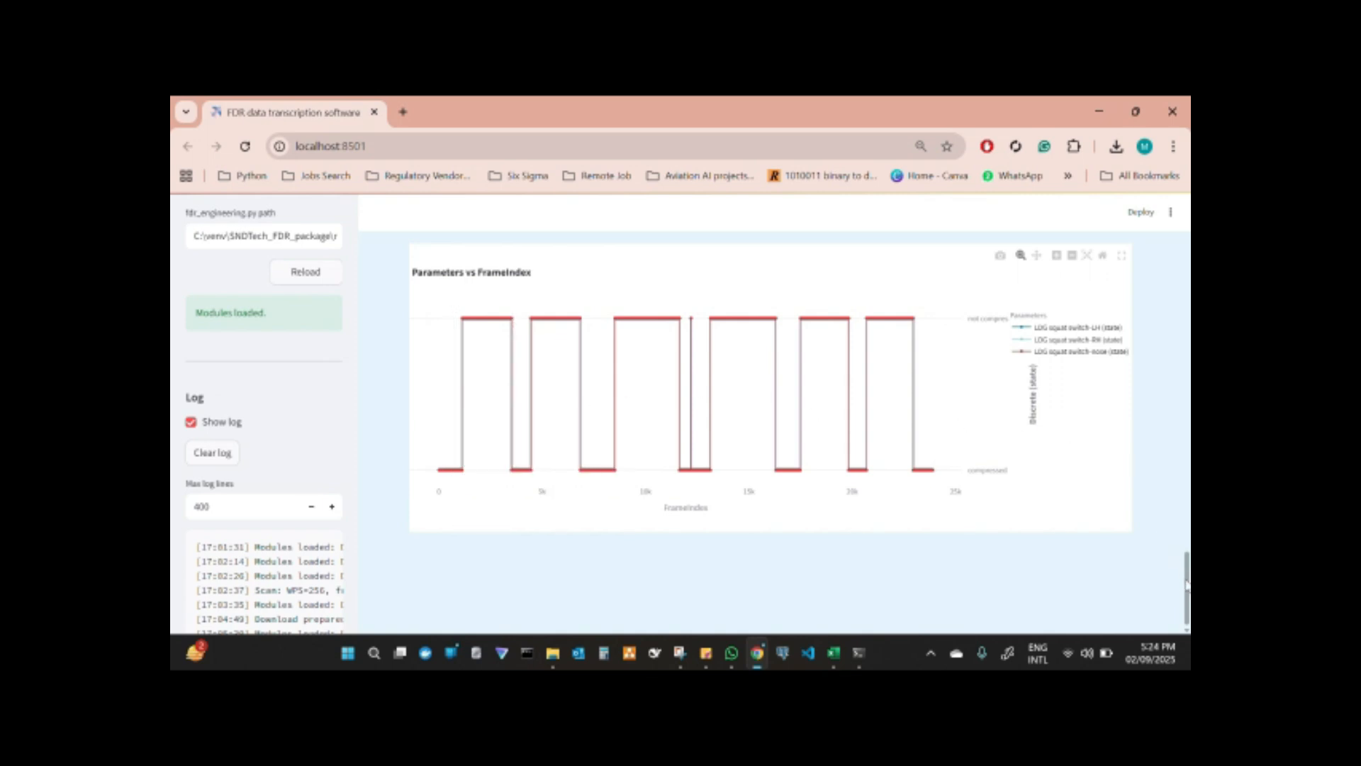
Limit the FrameIndex range to process for the engineering report to 1 to 4114
{"action": "scroll", "coordinate": [1185, 581], "scroll_direction": "up", "scroll_amount": 10}
{"action": "scroll", "coordinate": [1132, 409], "scroll_direction": "up", "scroll_amount": 4}
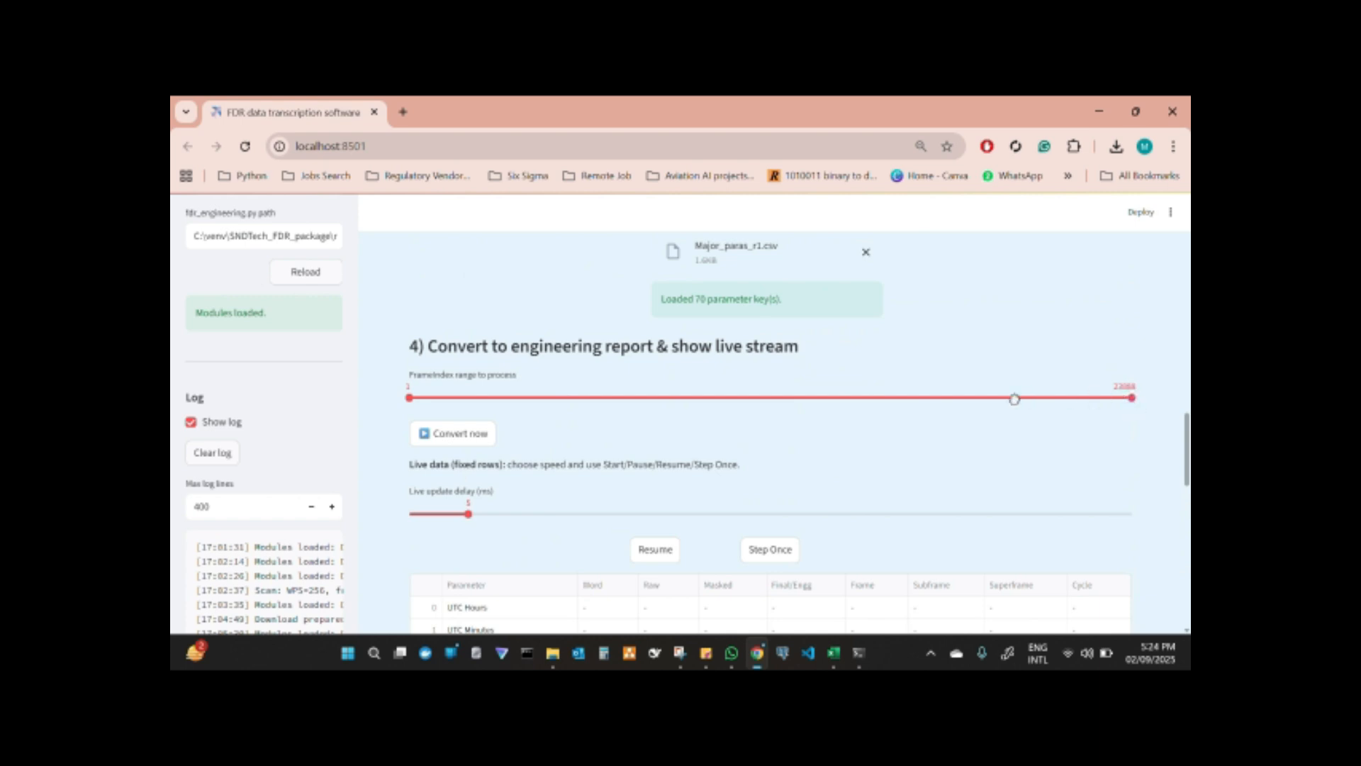
{"action": "left_click_drag", "start_coordinate": [797, 399], "coordinate": [581, 398]}
{"action": "left_click", "coordinate": [533, 397]}
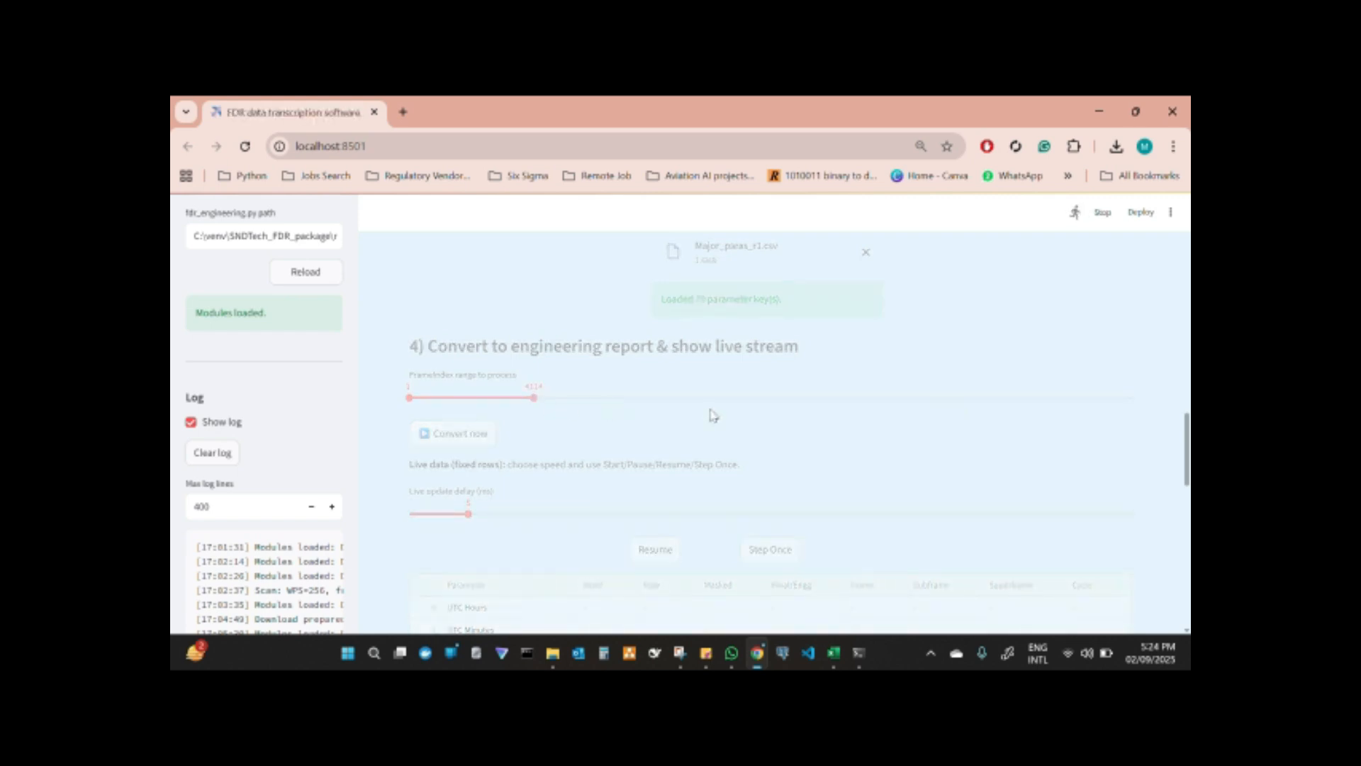
Look over the transcription page's conversion, CSV export and plotting sections, going back up to the page heading
{"action": "scroll", "coordinate": [866, 508], "scroll_direction": "down", "scroll_amount": 3}
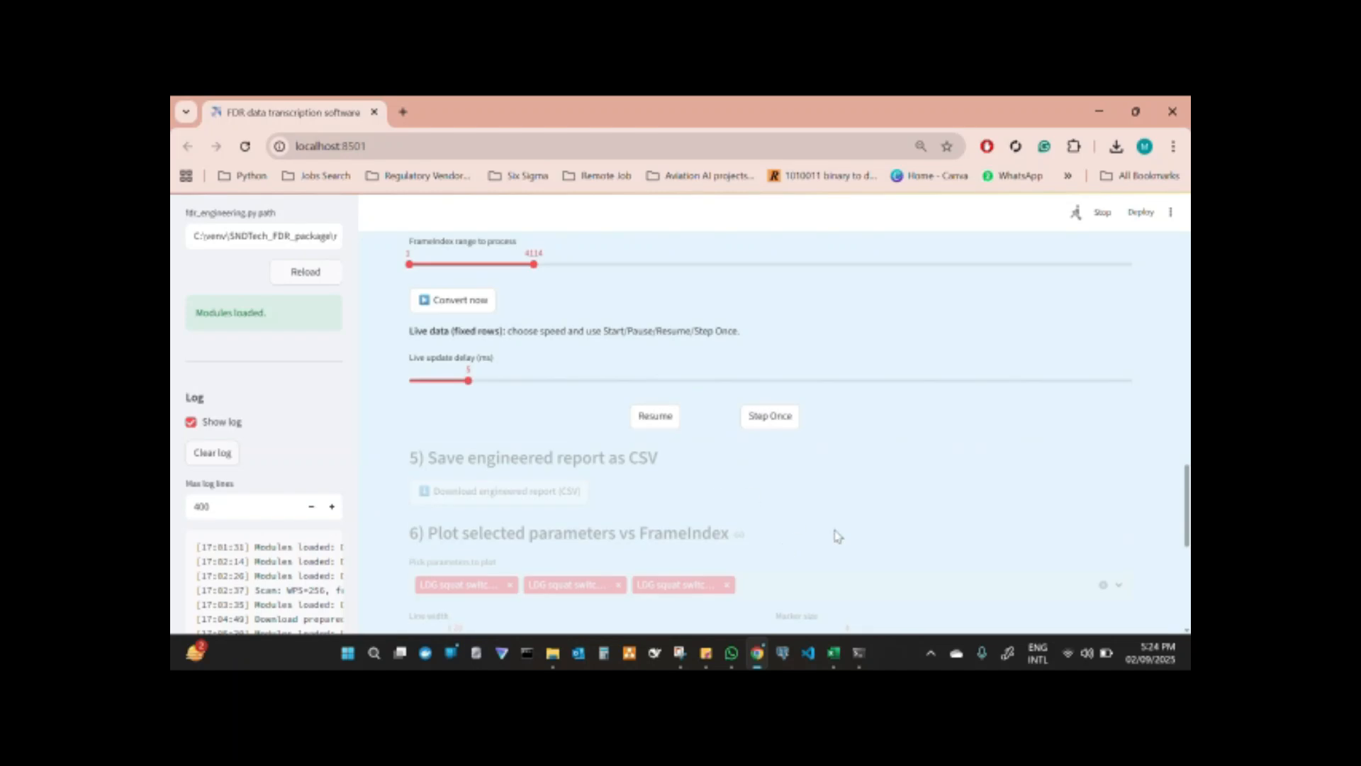
{"action": "scroll", "coordinate": [662, 565], "scroll_direction": "up", "scroll_amount": 4}
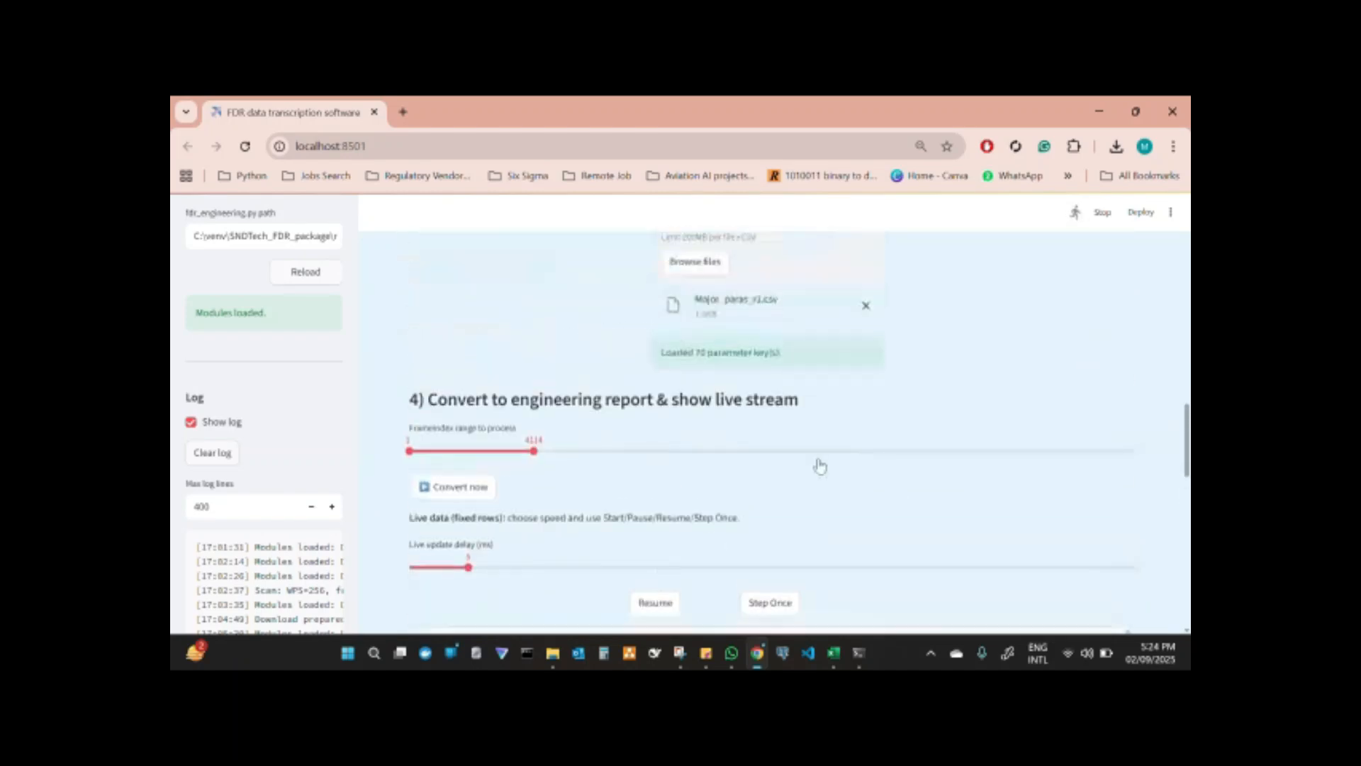
{"action": "scroll", "coordinate": [887, 419], "scroll_direction": "up", "scroll_amount": 5}
{"action": "scroll", "coordinate": [694, 429], "scroll_direction": "up", "scroll_amount": 8}
{"action": "scroll", "coordinate": [722, 418], "scroll_direction": "up", "scroll_amount": 5}
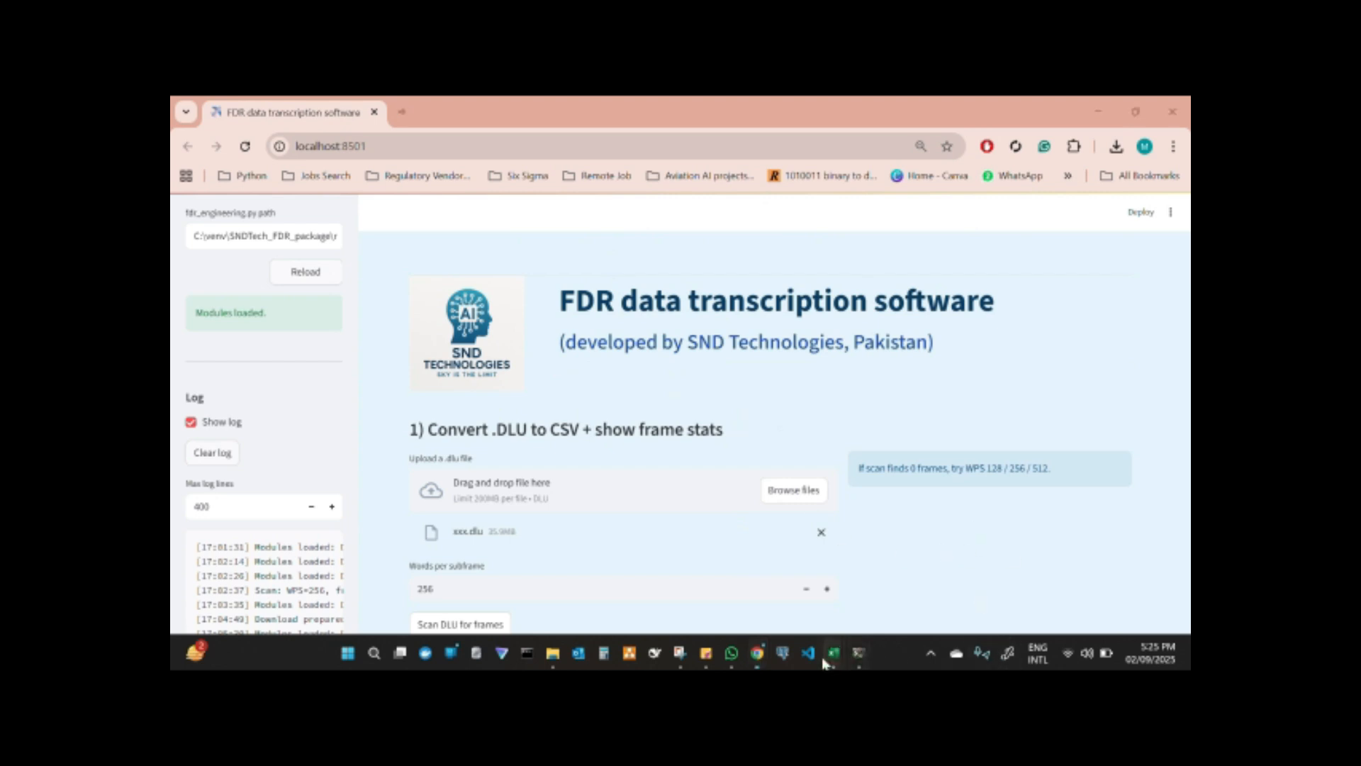
Switch to the engineering_report workbook in Excel and examine its records around FrameIndex 7800 and at the table's beginning
{"action": "mouse_move", "coordinate": [834, 654]}
{"action": "left_click", "coordinate": [888, 593]}
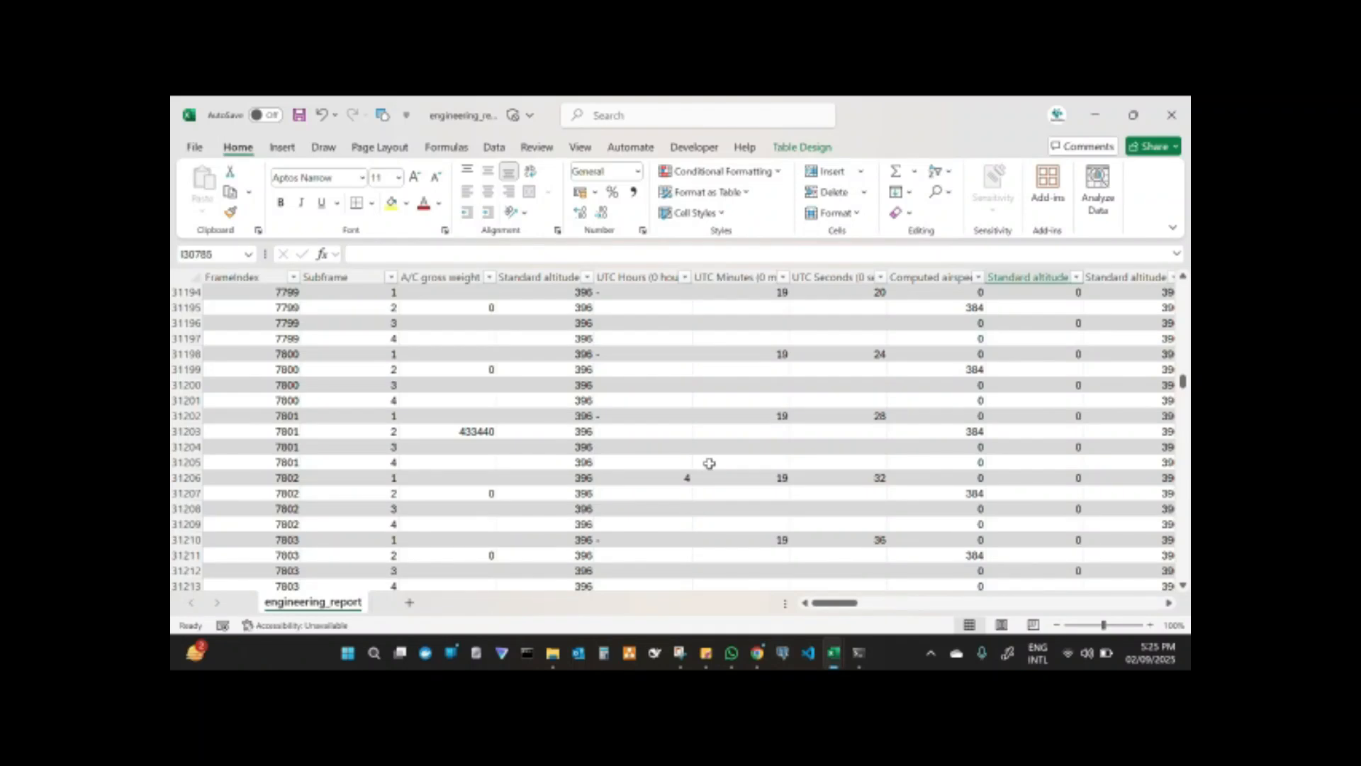
{"action": "scroll", "coordinate": [825, 445], "scroll_direction": "down", "scroll_amount": 1}
{"action": "scroll", "coordinate": [830, 449], "scroll_direction": "down", "scroll_amount": 5}
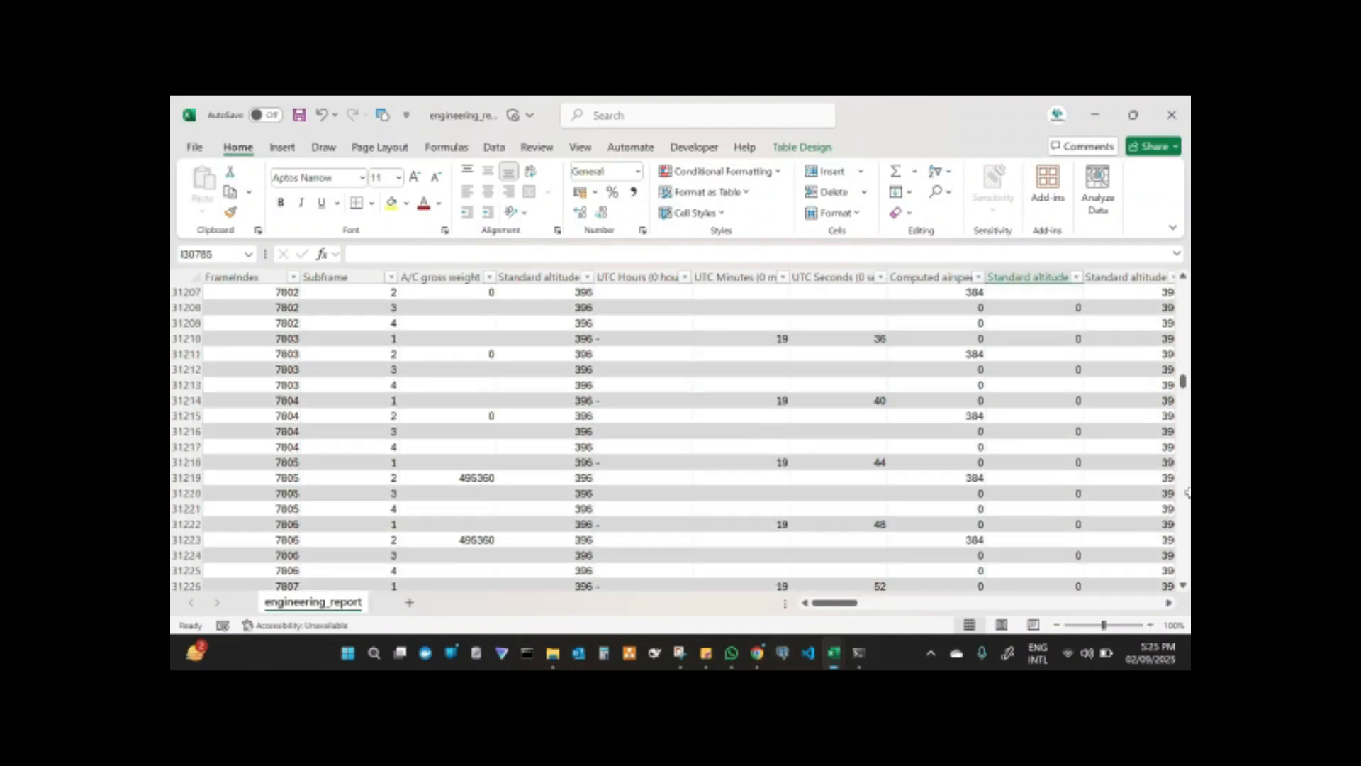
{"action": "scroll", "coordinate": [1183, 410], "scroll_direction": "down", "scroll_amount": 19}
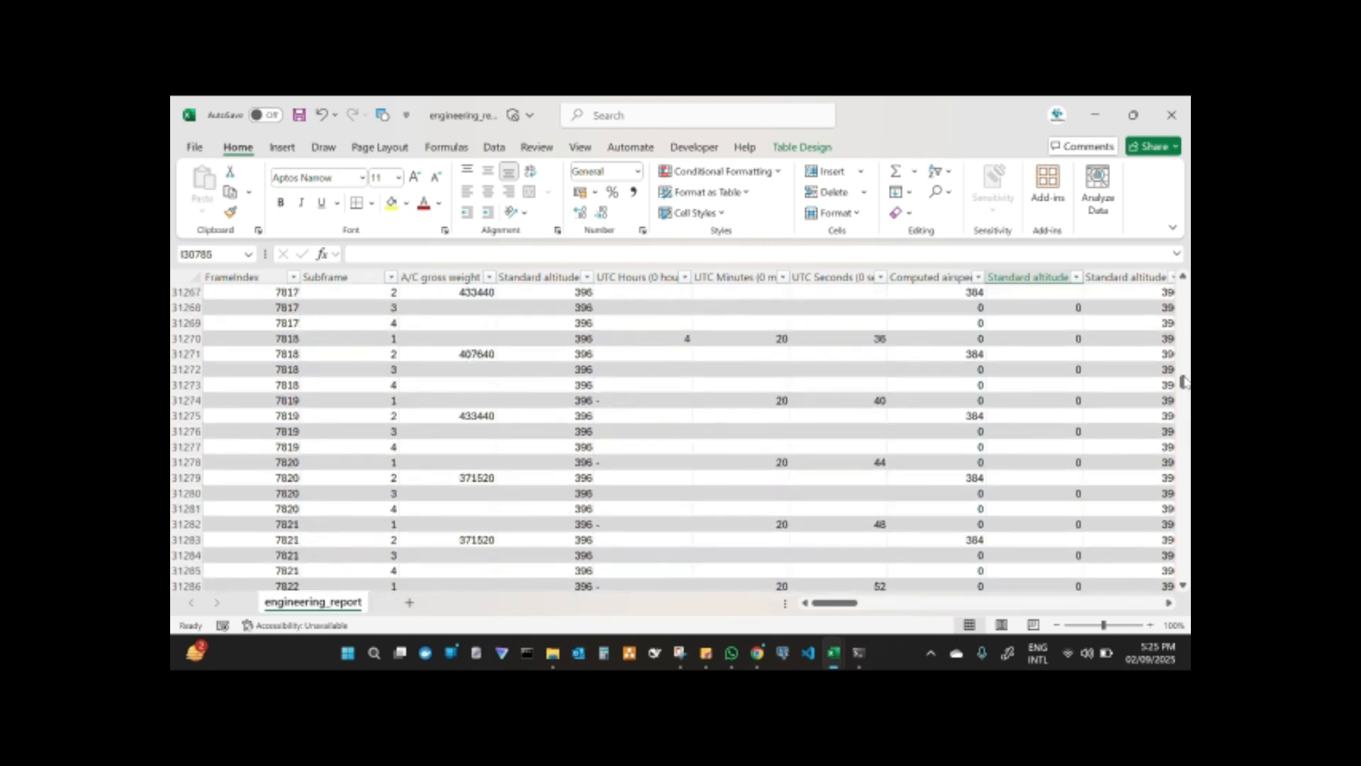
{"action": "scroll", "coordinate": [1184, 291], "scroll_direction": "down", "scroll_amount": 11}
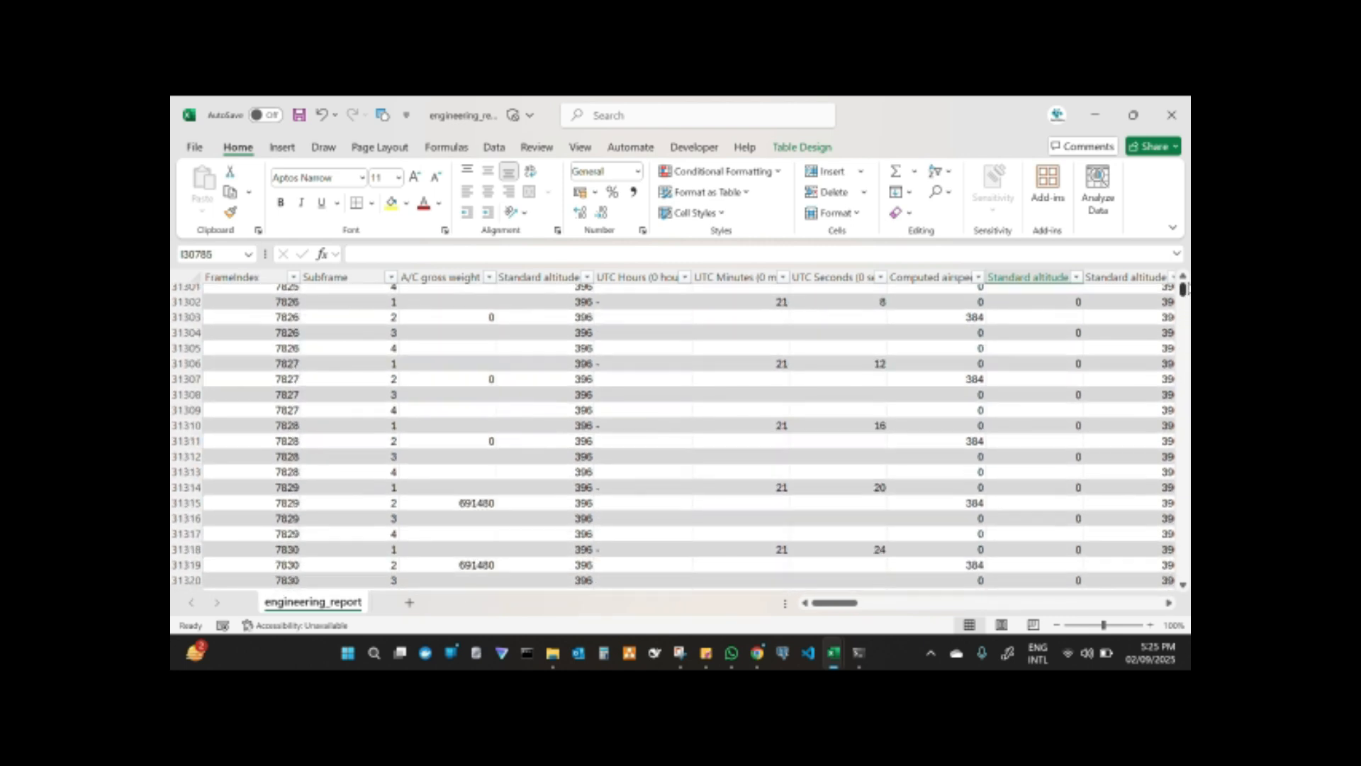
{"action": "left_click_drag", "start_coordinate": [1183, 289], "coordinate": [1185, 270]}
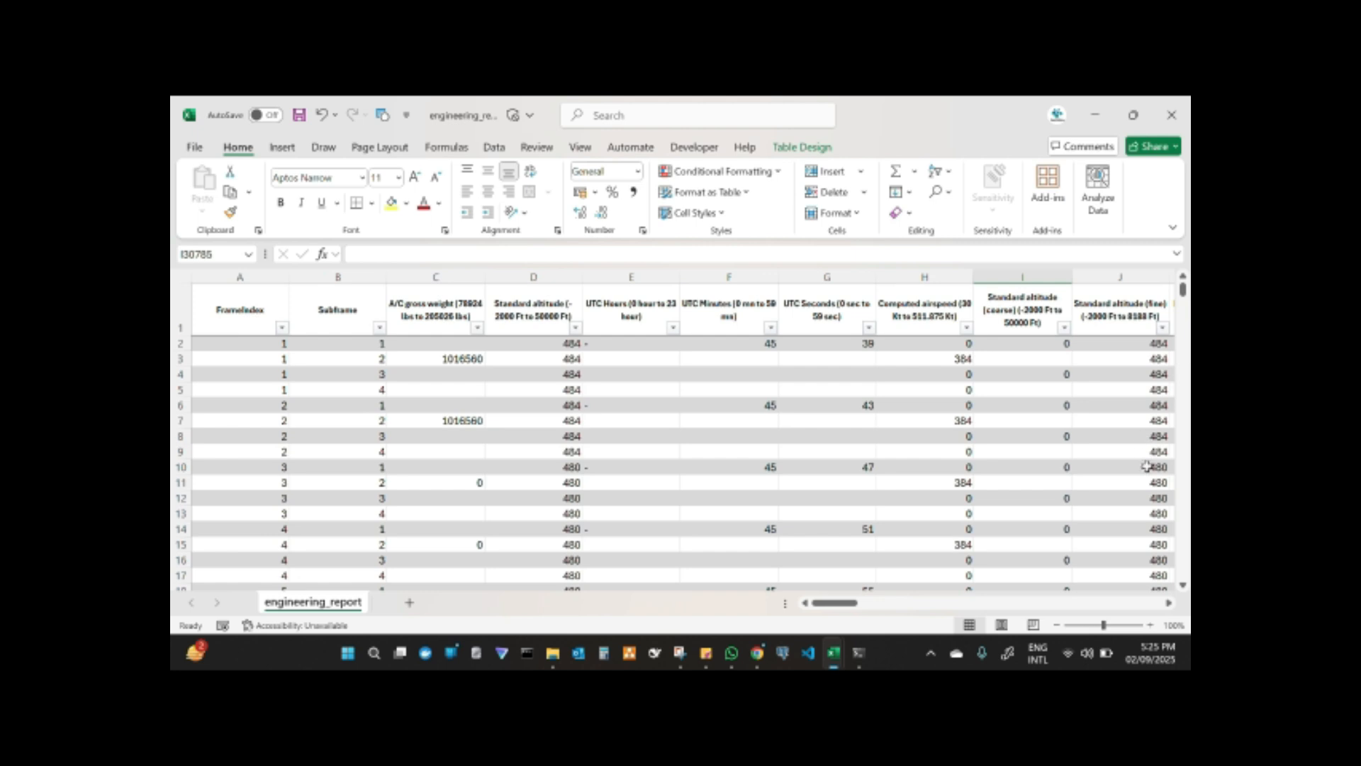
{"action": "scroll", "coordinate": [1147, 465], "scroll_direction": "down", "scroll_amount": 1}
{"action": "scroll", "coordinate": [1183, 468], "scroll_direction": "down", "scroll_amount": 1}
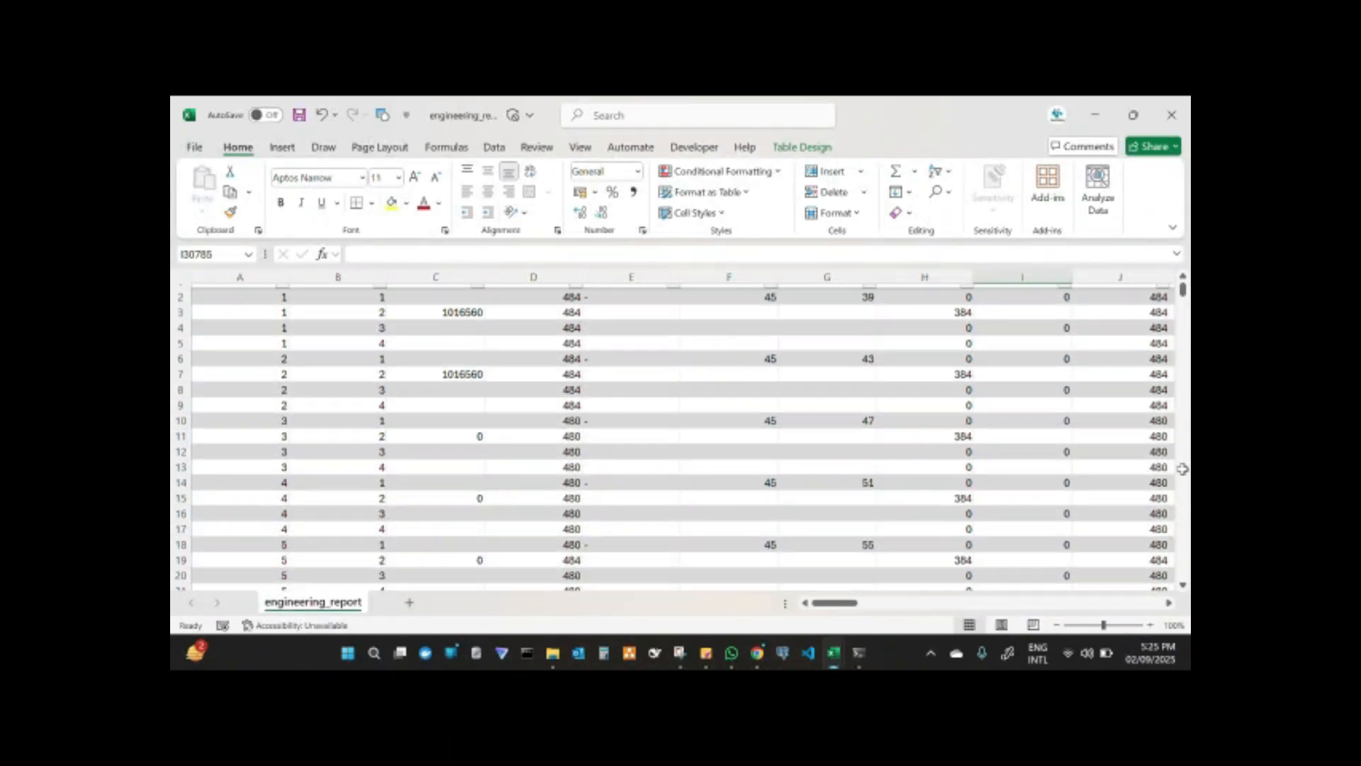
Examine the engineering report's records from the first frames down to around FrameIndex 4210
{"action": "scroll", "coordinate": [1183, 469], "scroll_direction": "down", "scroll_amount": 2}
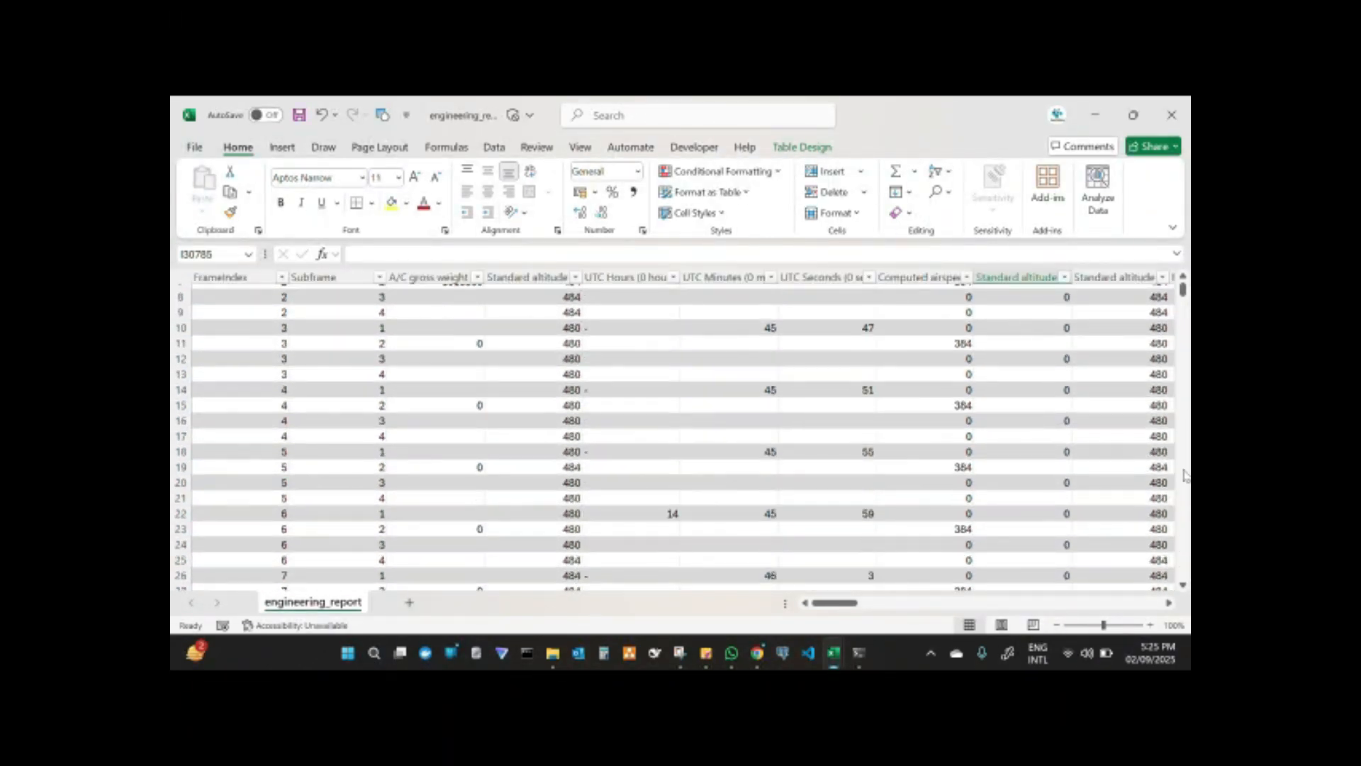
{"action": "scroll", "coordinate": [1182, 474], "scroll_direction": "down", "scroll_amount": 20}
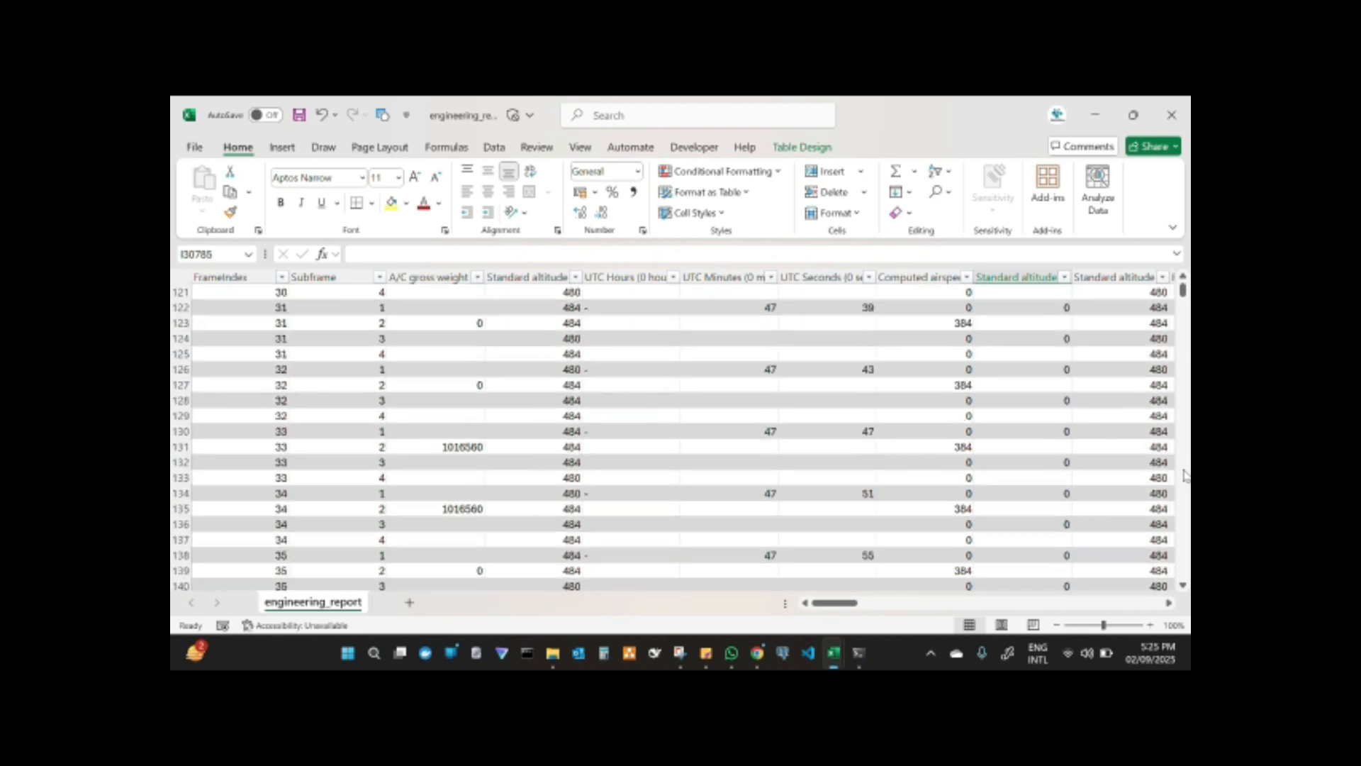
{"action": "scroll", "coordinate": [1184, 475], "scroll_direction": "down", "scroll_amount": 20}
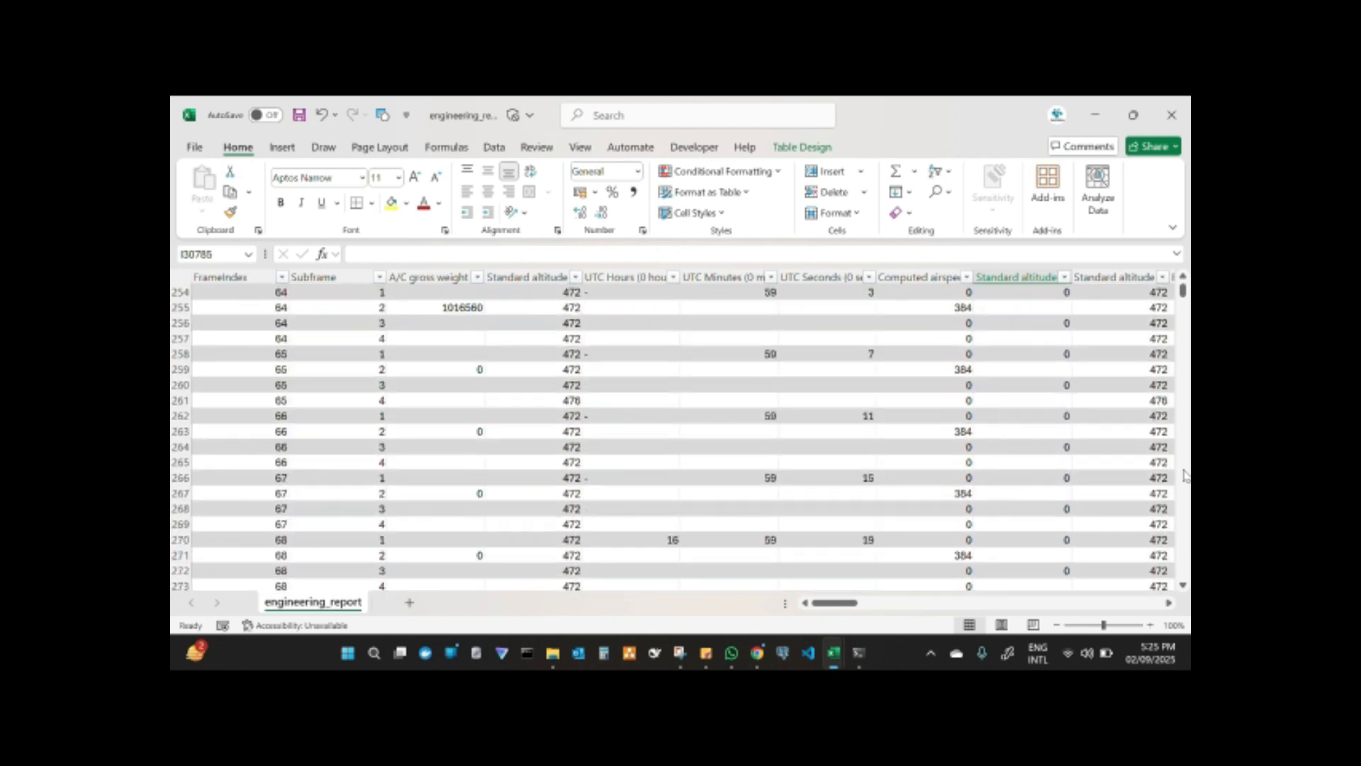
{"action": "scroll", "coordinate": [1184, 475], "scroll_direction": "down", "scroll_amount": 20}
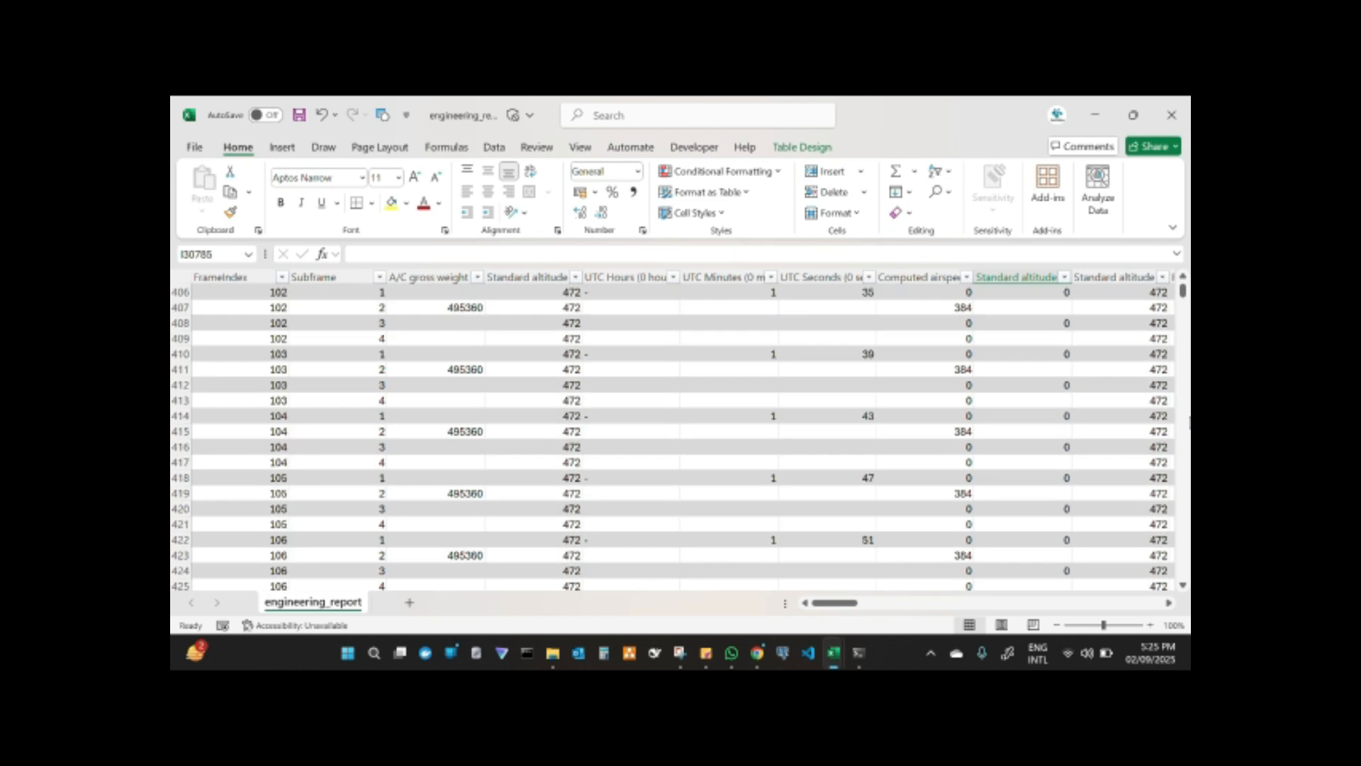
{"action": "left_click_drag", "start_coordinate": [1184, 297], "coordinate": [1184, 339]}
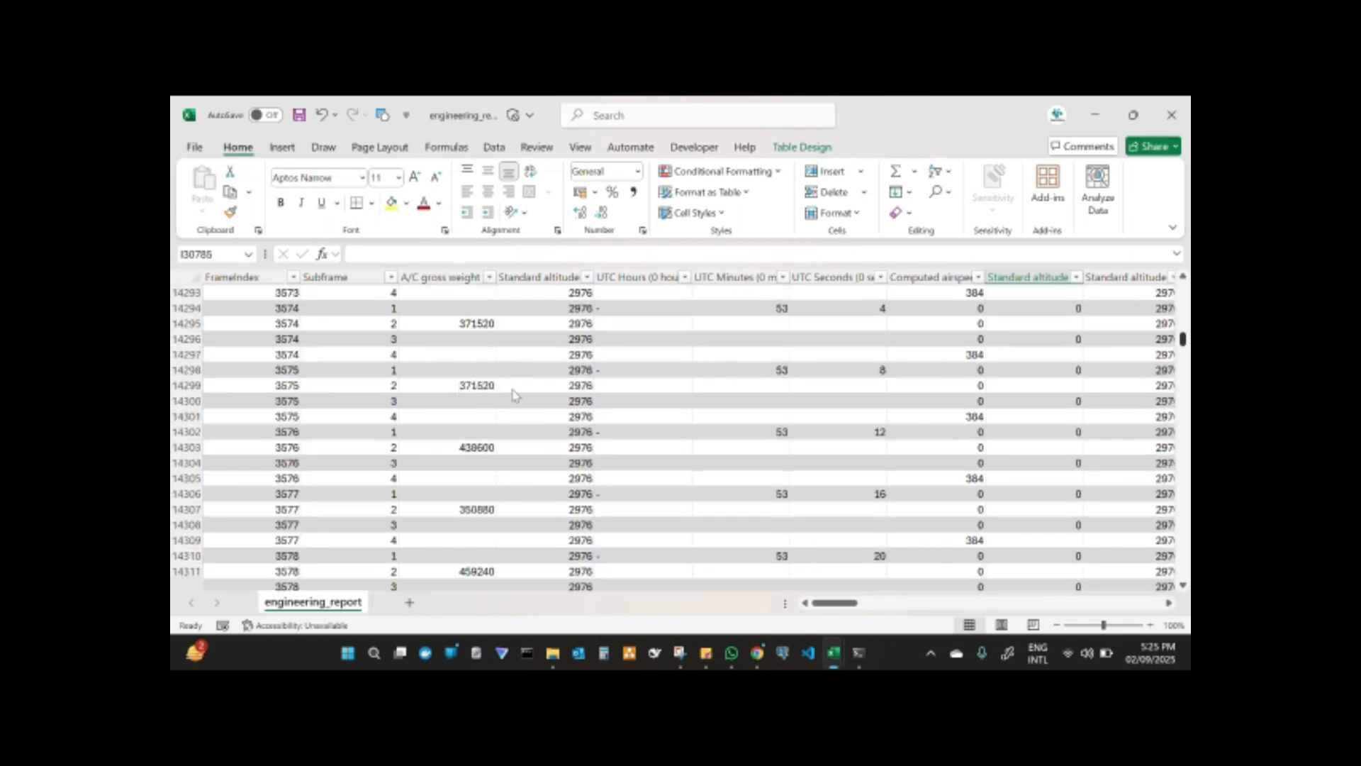
{"action": "scroll", "coordinate": [1026, 614], "scroll_direction": "down", "scroll_amount": 2}
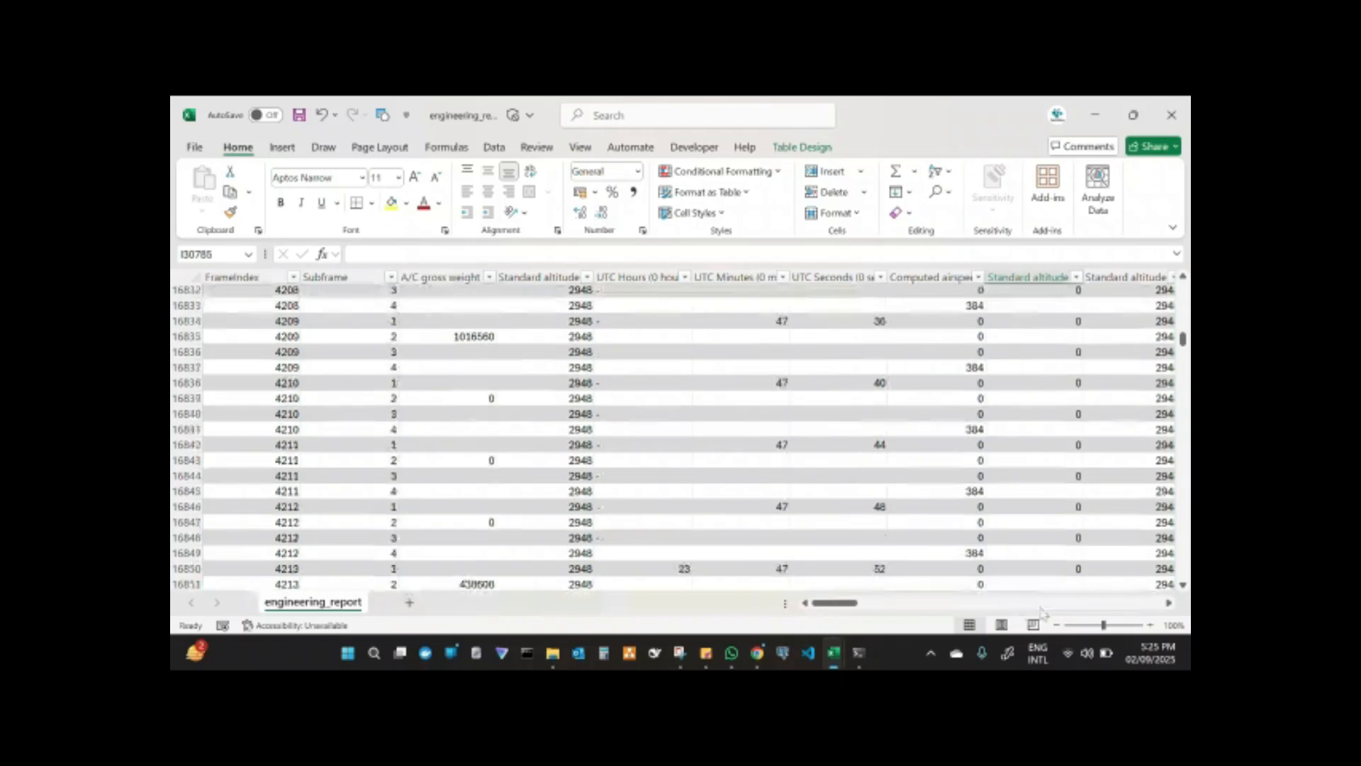
Examine the engine, reverser, altitude and VOR parameter columns of the records around FrameIndex 4210
{"action": "scroll", "coordinate": [1042, 611], "scroll_direction": "right", "scroll_amount": 10}
{"action": "scroll", "coordinate": [1103, 610], "scroll_direction": "right", "scroll_amount": 5}
{"action": "left_click_drag", "start_coordinate": [1111, 605], "coordinate": [1107, 605]}
{"action": "scroll", "coordinate": [1016, 612], "scroll_direction": "left", "scroll_amount": 5}
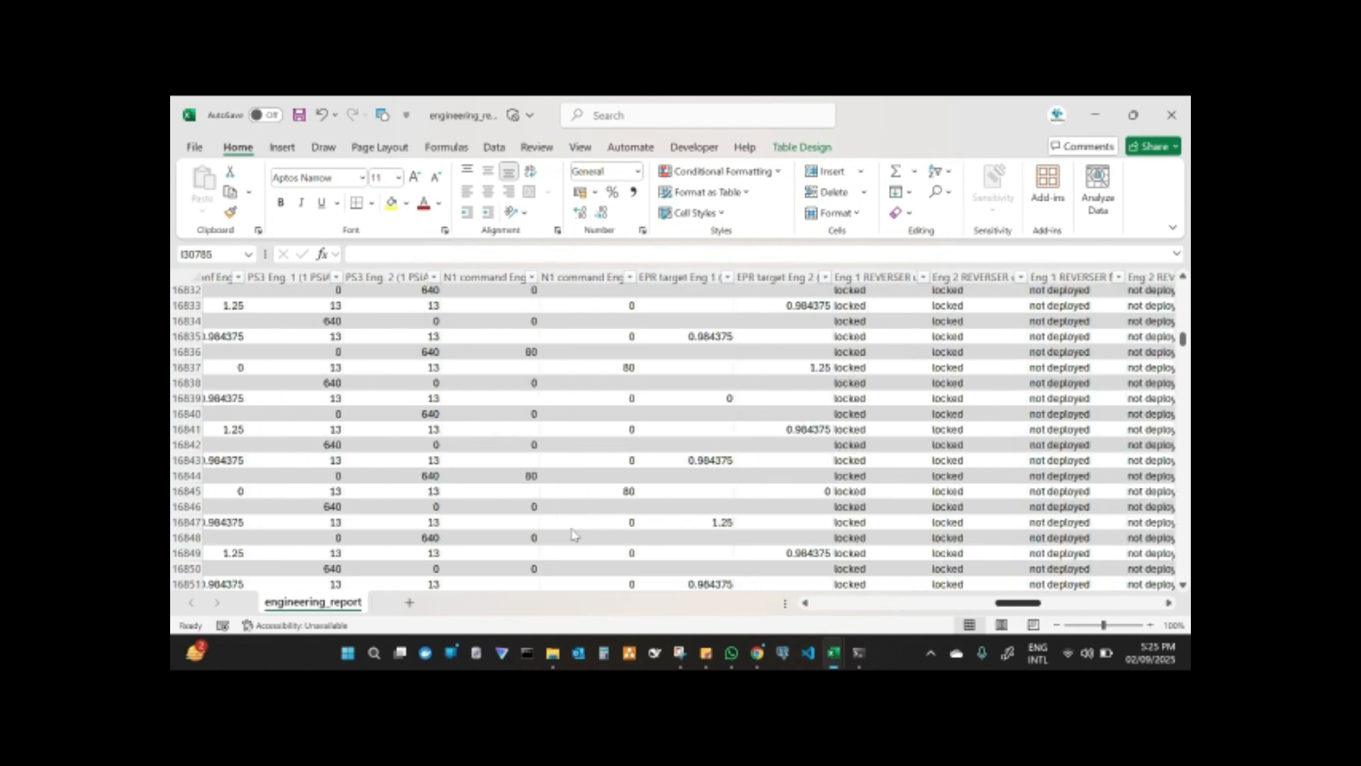
{"action": "scroll", "coordinate": [393, 312], "scroll_direction": "up", "scroll_amount": 2}
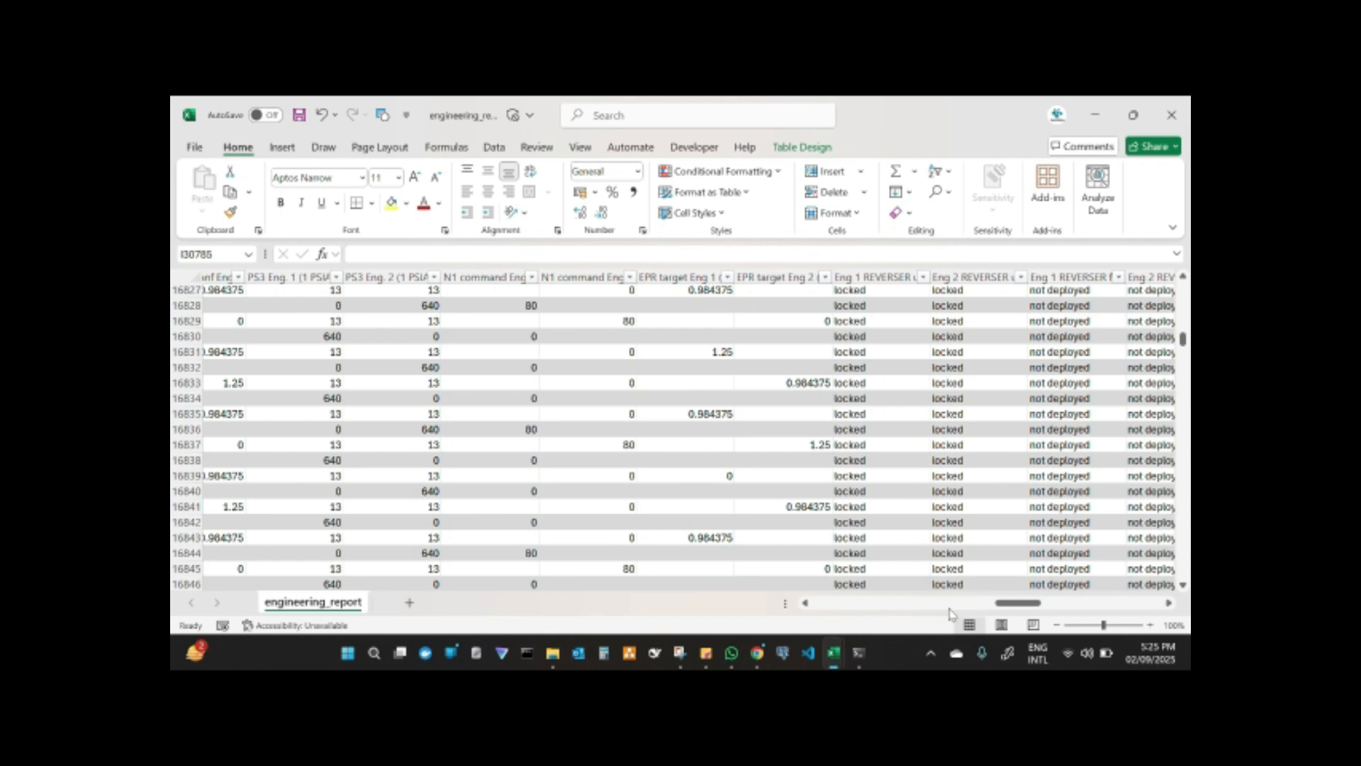
{"action": "left_click", "coordinate": [844, 609]}
{"action": "left_click", "coordinate": [836, 611]}
{"action": "left_click", "coordinate": [836, 611]}
{"action": "left_click", "coordinate": [837, 611]}
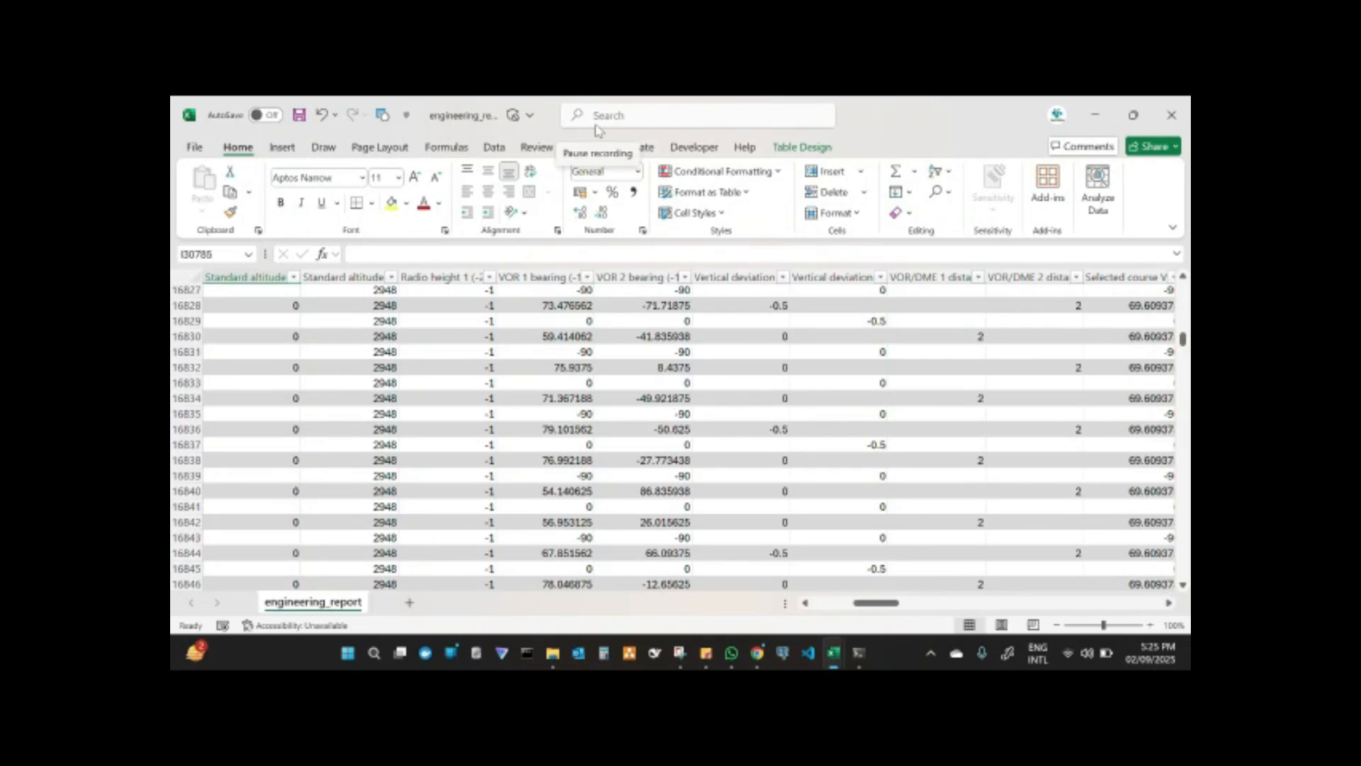
Close the engineering_report workbook without saving its changes and switch to the FDR data transcription page in Chrome
{"action": "left_click", "coordinate": [1171, 114]}
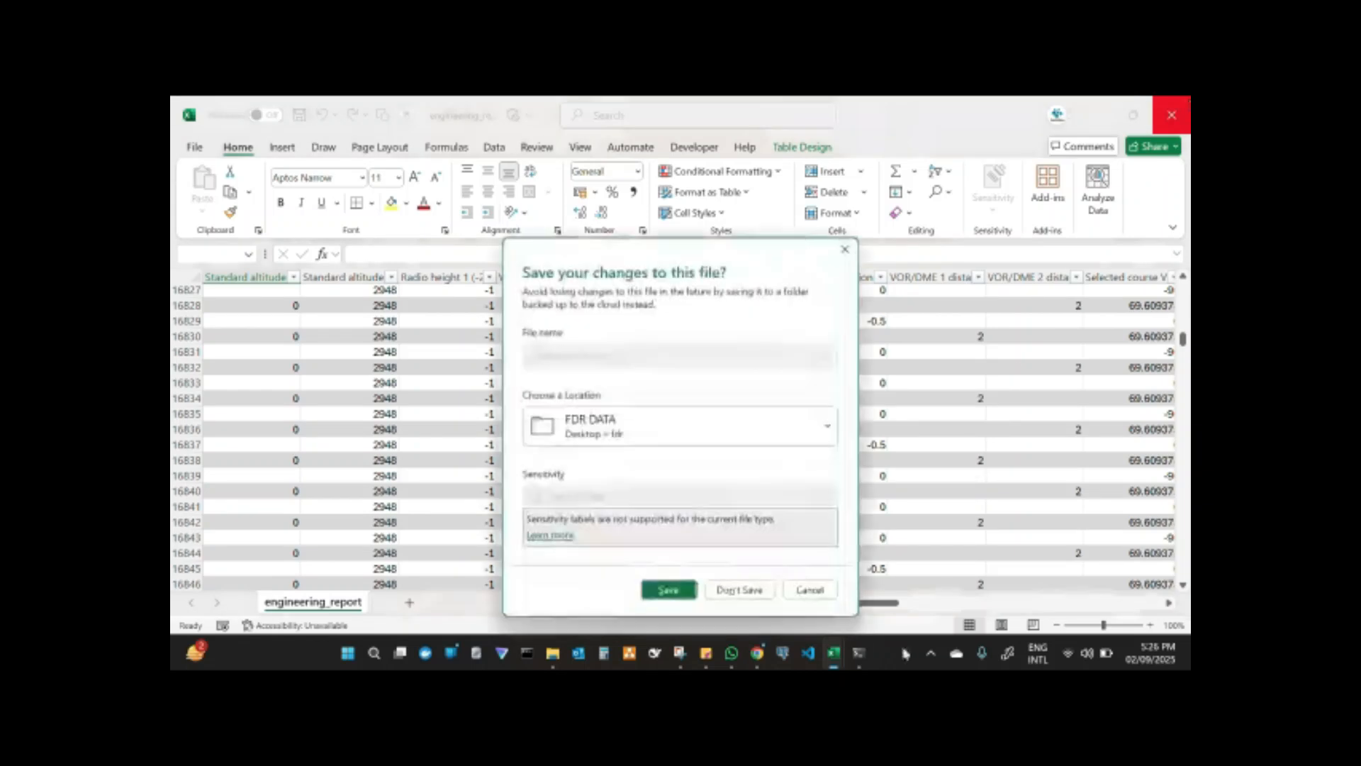
{"action": "left_click", "coordinate": [748, 595]}
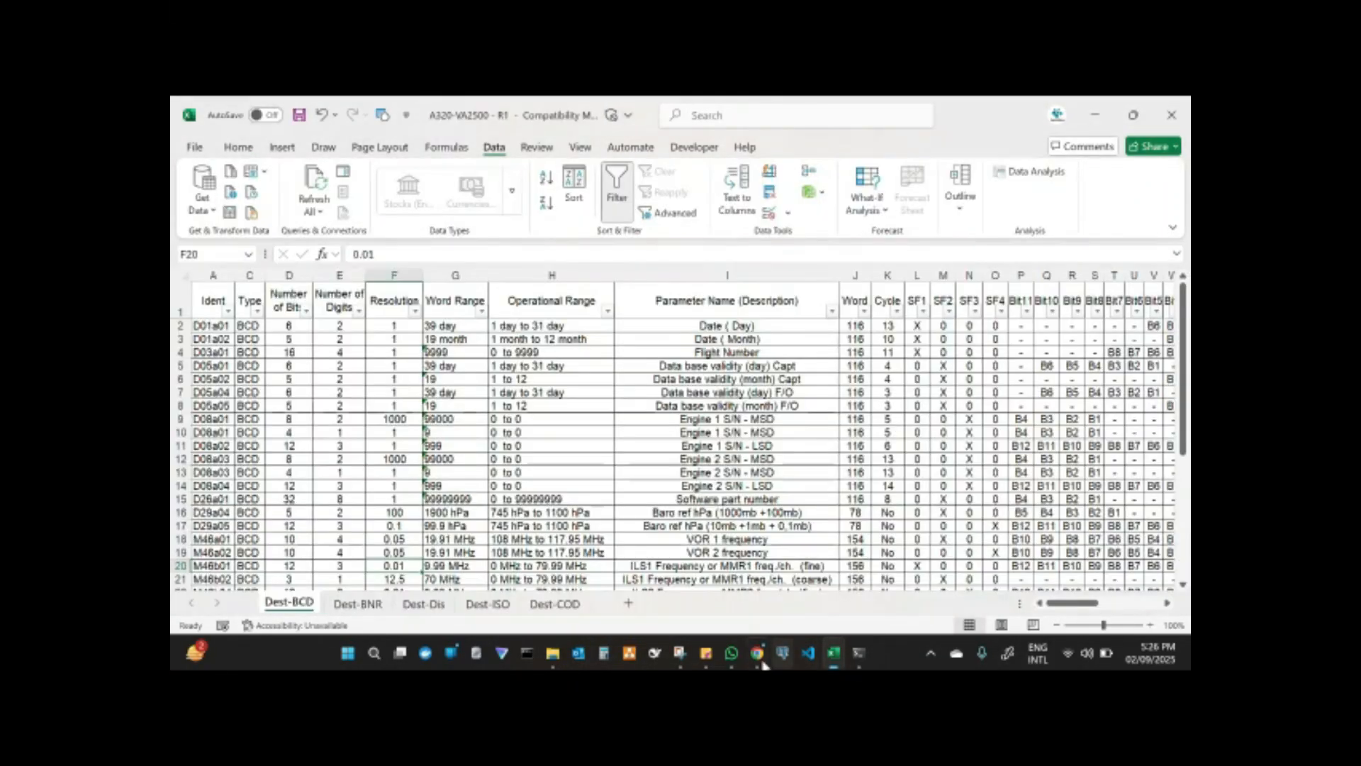
{"action": "left_click", "coordinate": [757, 658]}
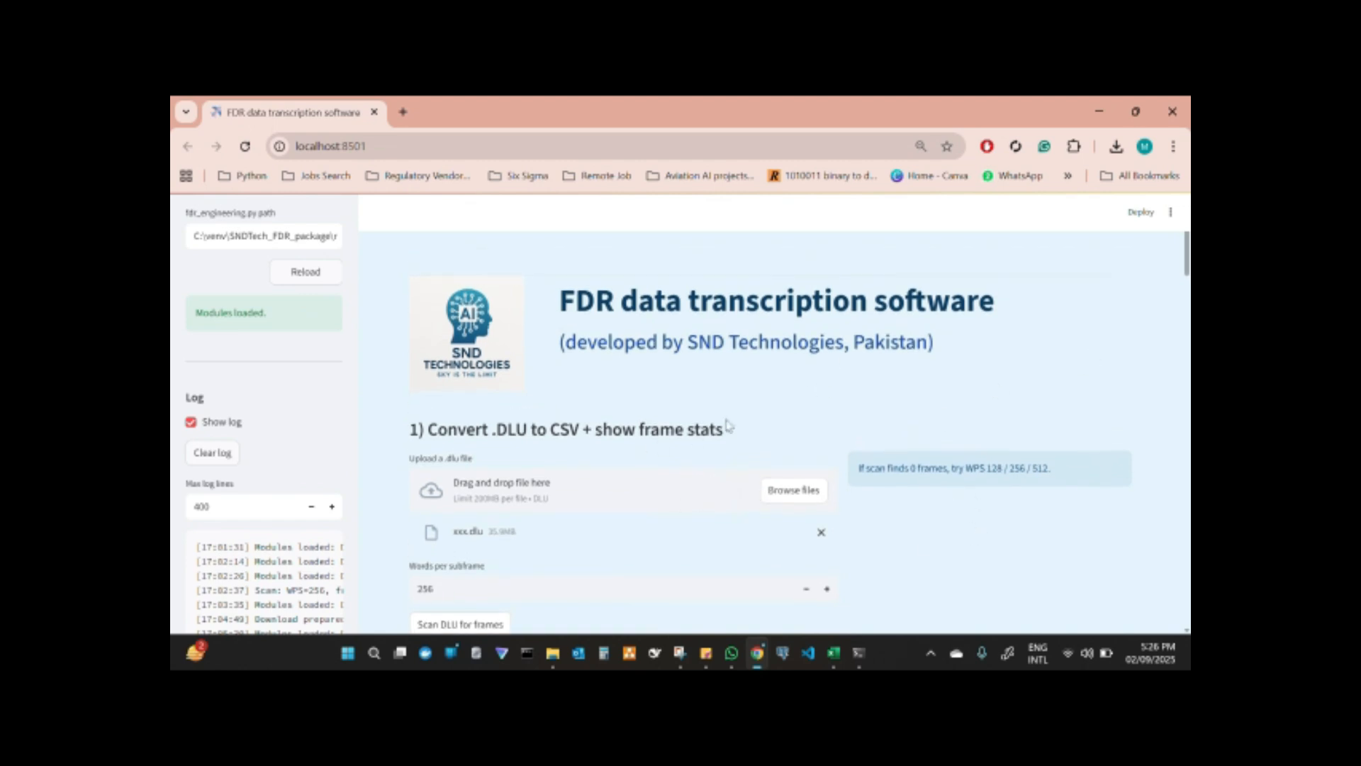
Look over the page's frame scan, parameter library and selected parameters sections, down to the engineering report conversion section
{"action": "scroll", "coordinate": [769, 421], "scroll_direction": "down", "scroll_amount": 3}
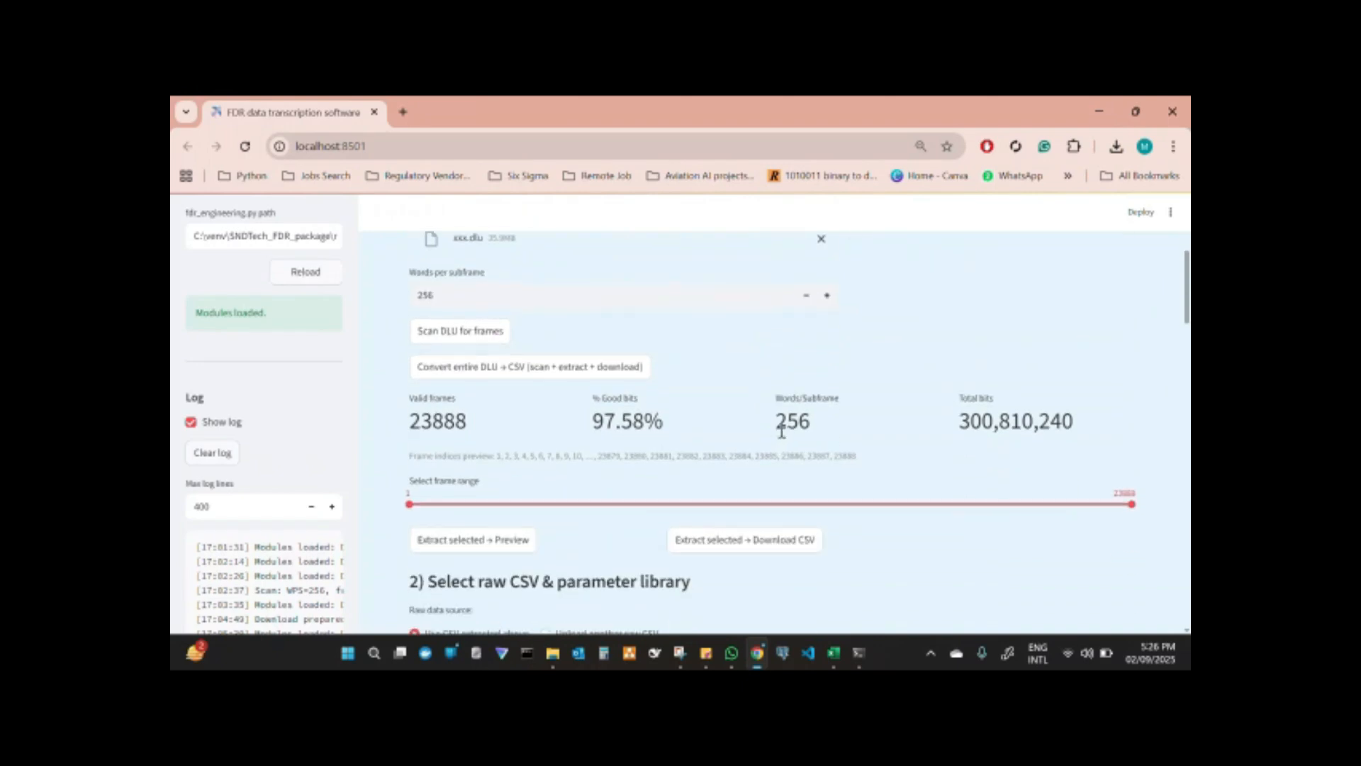
{"action": "scroll", "coordinate": [827, 492], "scroll_direction": "down", "scroll_amount": 3}
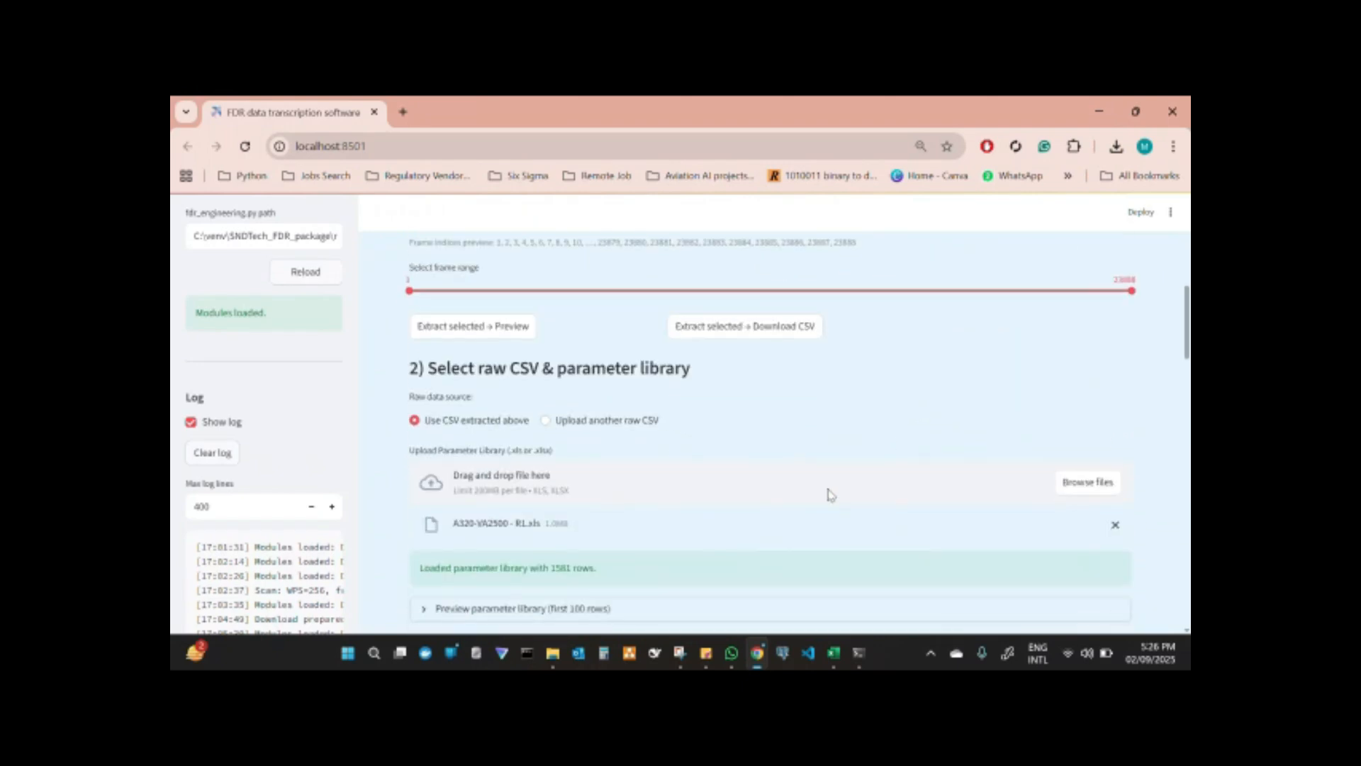
{"action": "scroll", "coordinate": [756, 449], "scroll_direction": "down", "scroll_amount": 4}
{"action": "scroll", "coordinate": [863, 488], "scroll_direction": "down", "scroll_amount": 1}
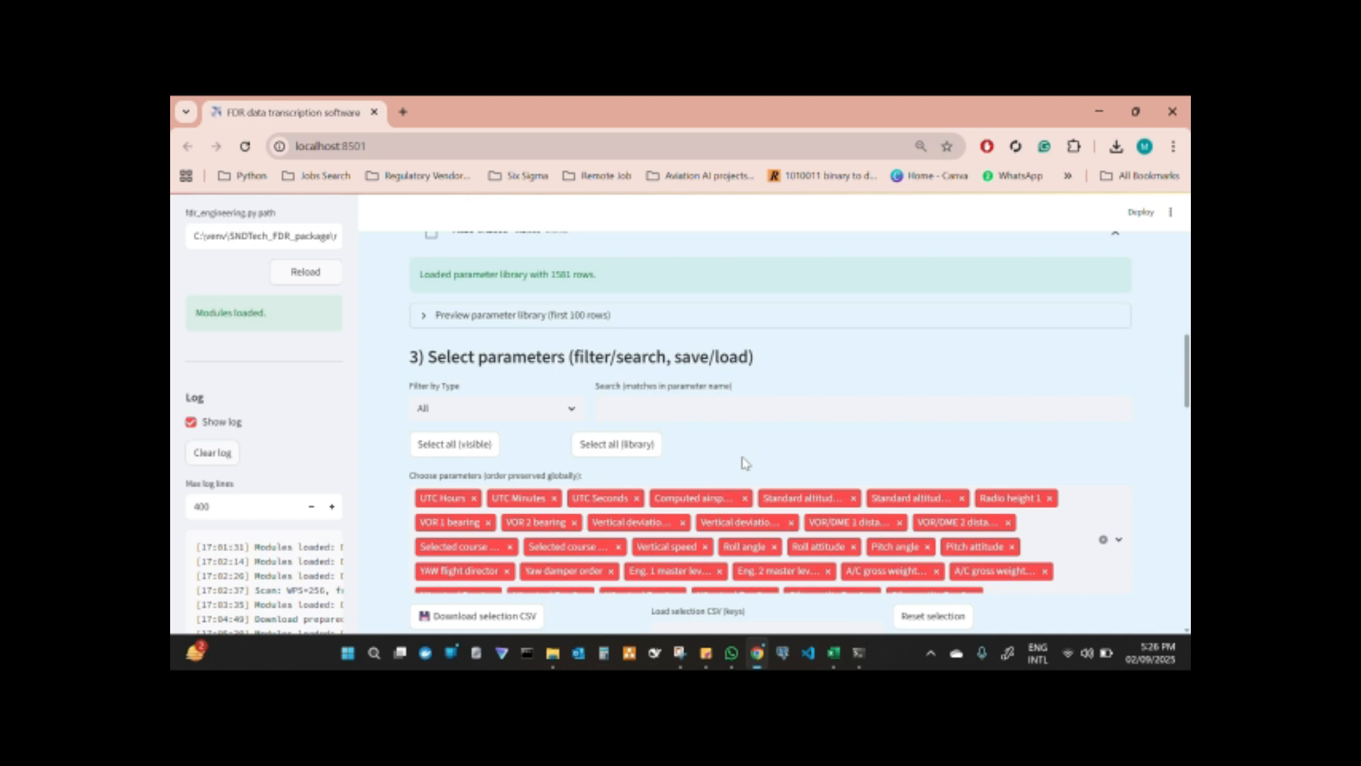
{"action": "scroll", "coordinate": [780, 489], "scroll_direction": "down", "scroll_amount": 5}
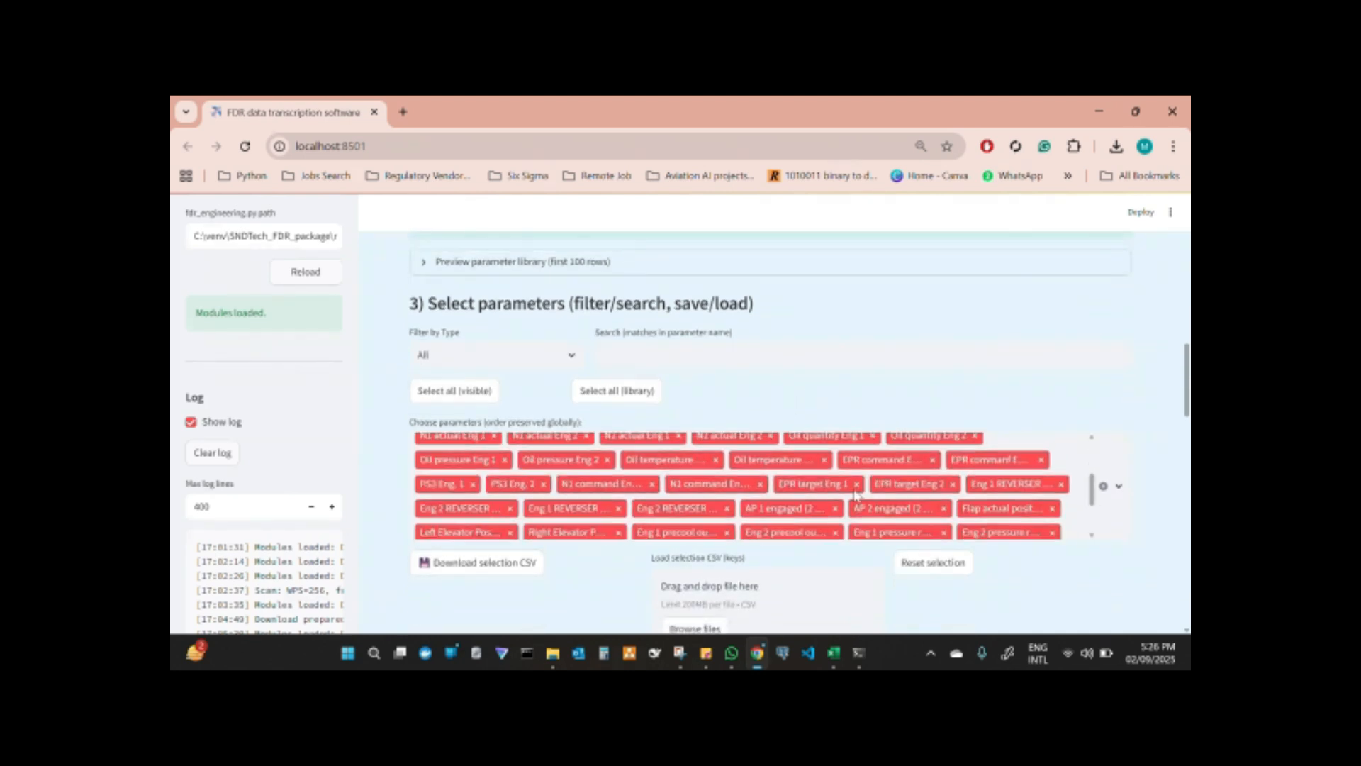
{"action": "scroll", "coordinate": [1014, 567], "scroll_direction": "down", "scroll_amount": 3}
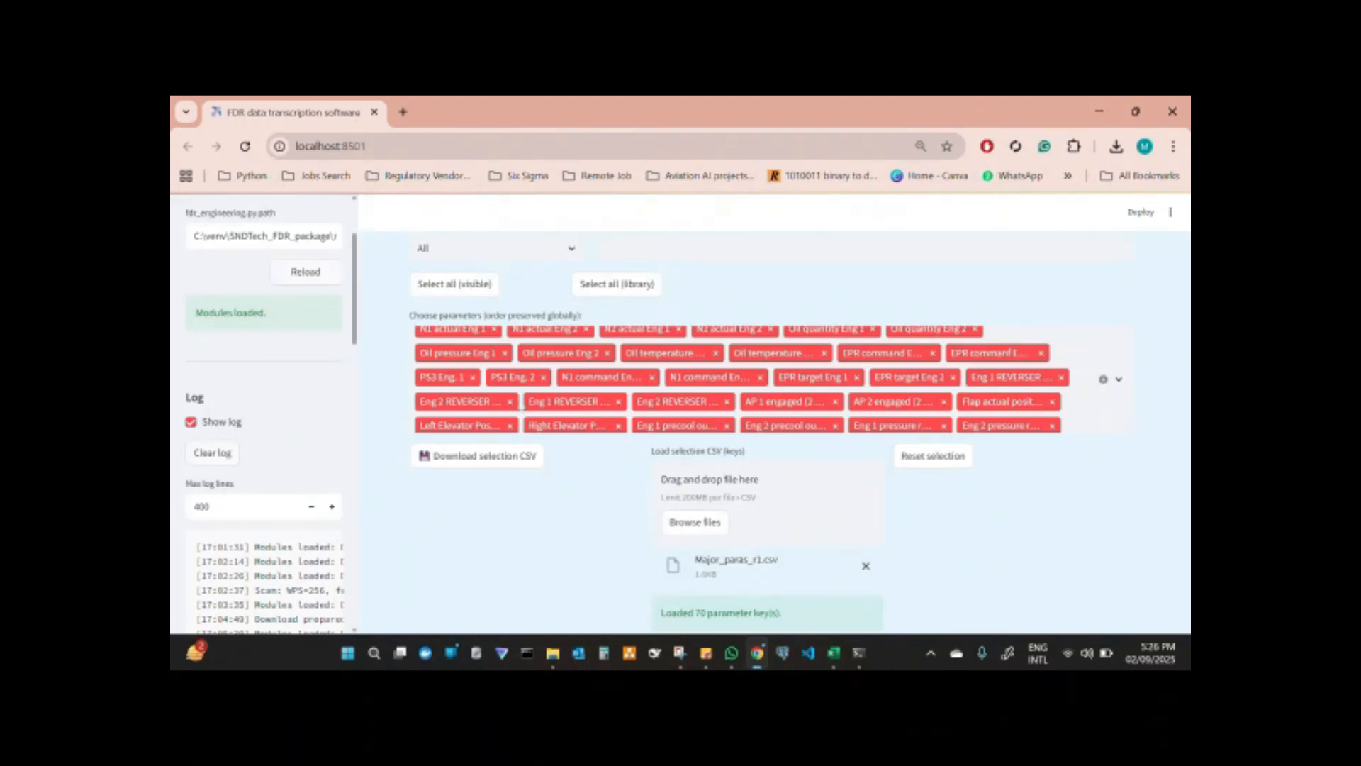
{"action": "scroll", "coordinate": [559, 550], "scroll_direction": "down", "scroll_amount": 3}
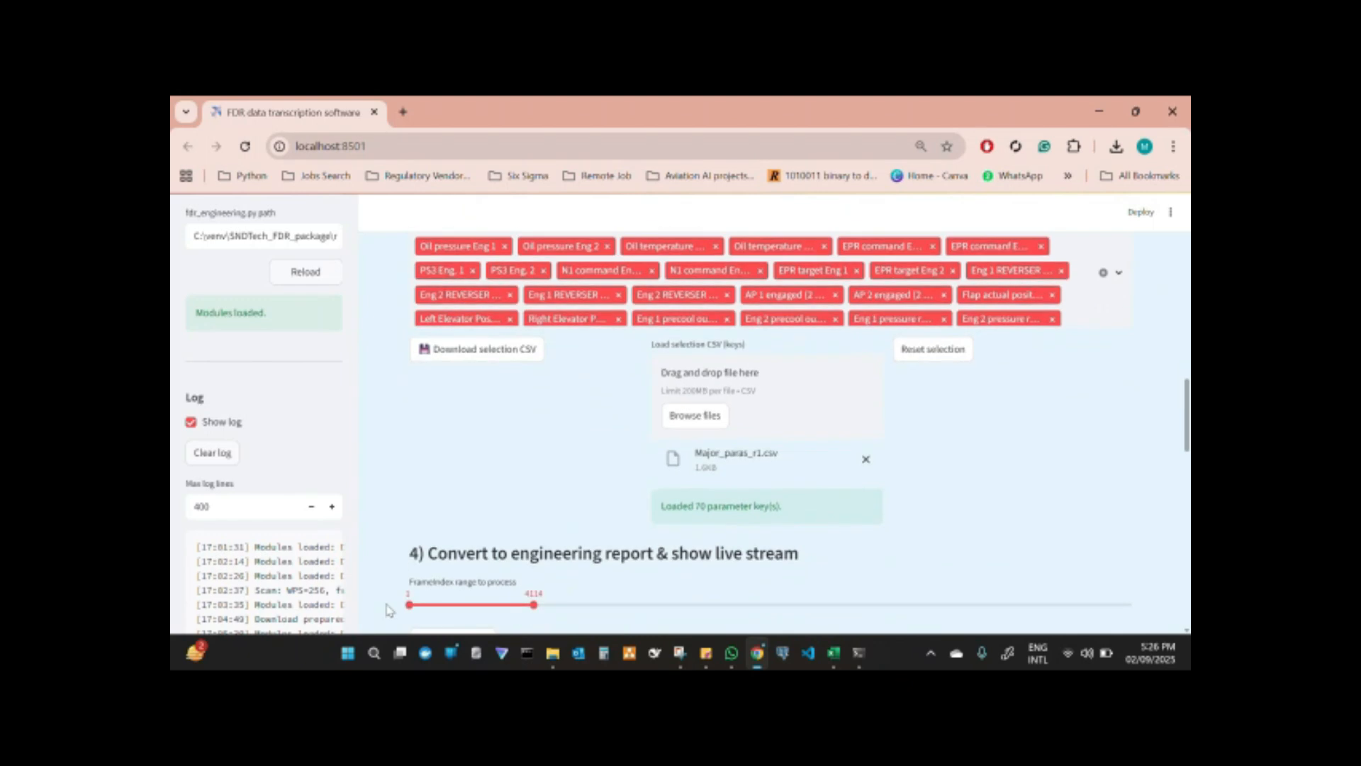